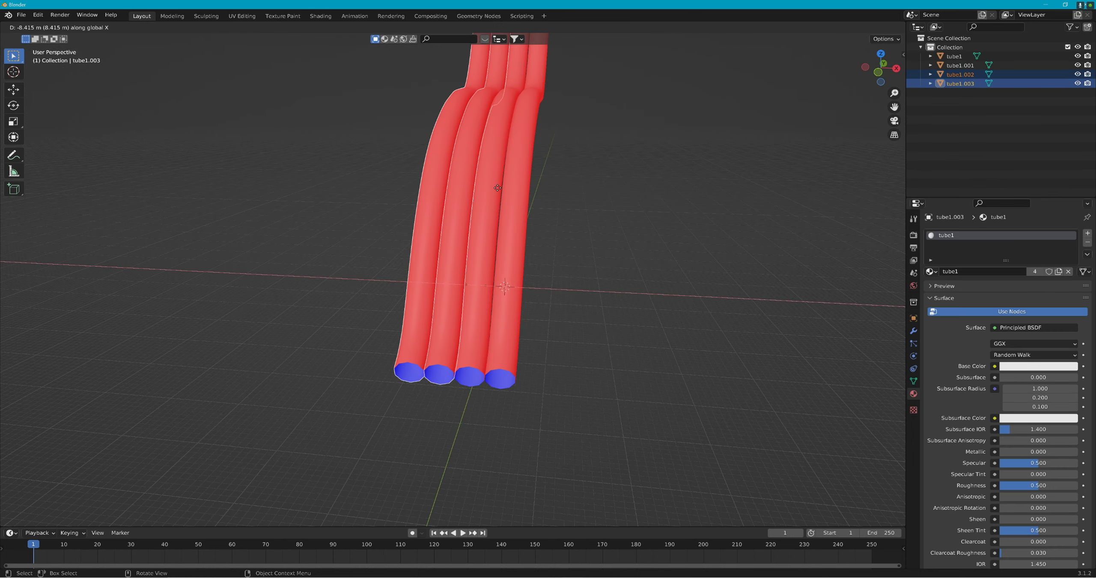
- Select all four tubes
left_click_drag(556, 403, 408, 318)
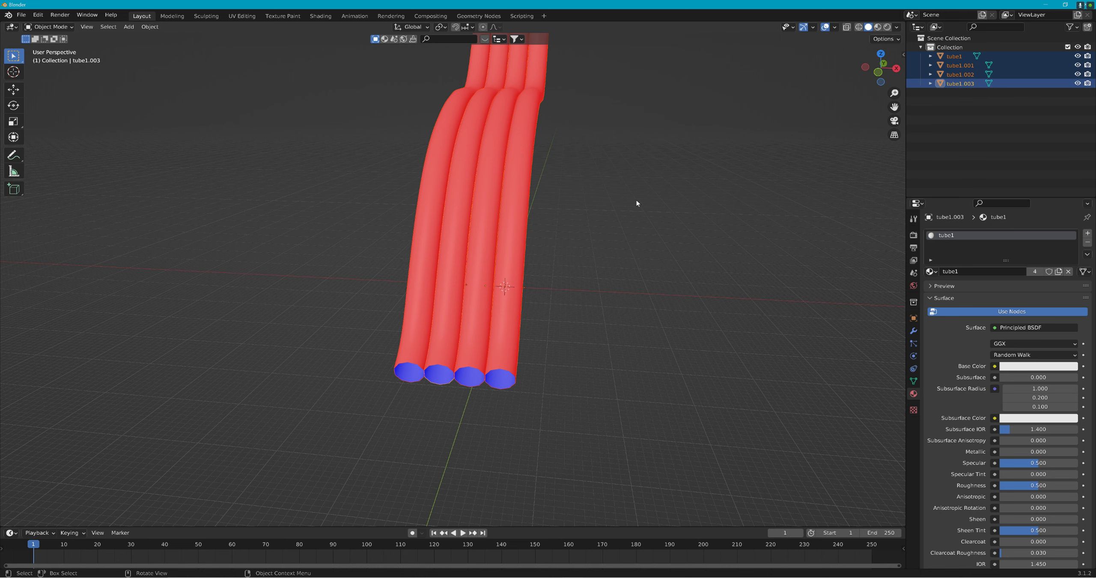
key("g")
key("x")
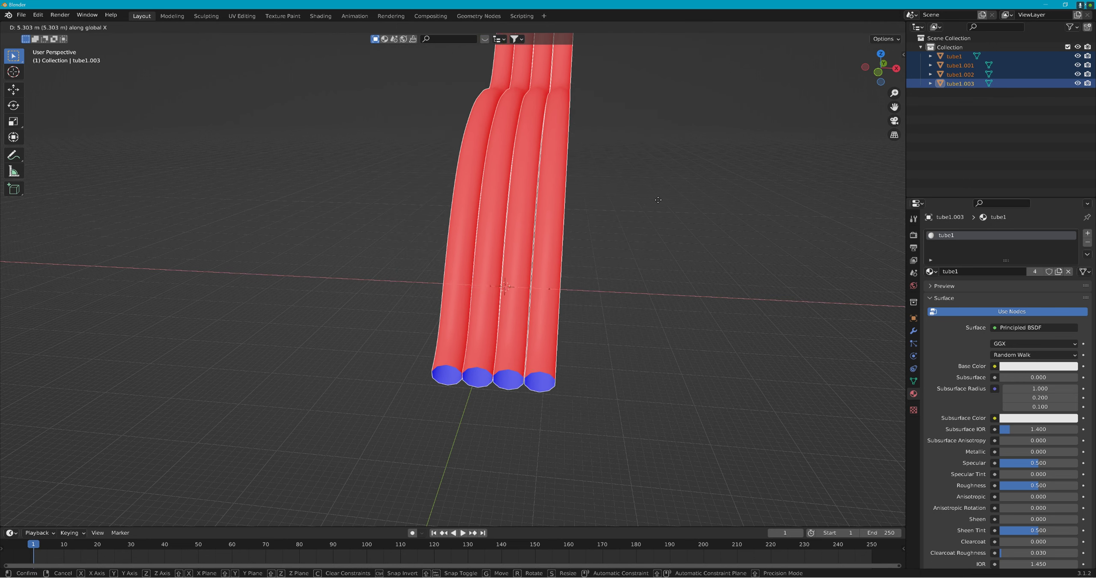
left_click(732, 161)
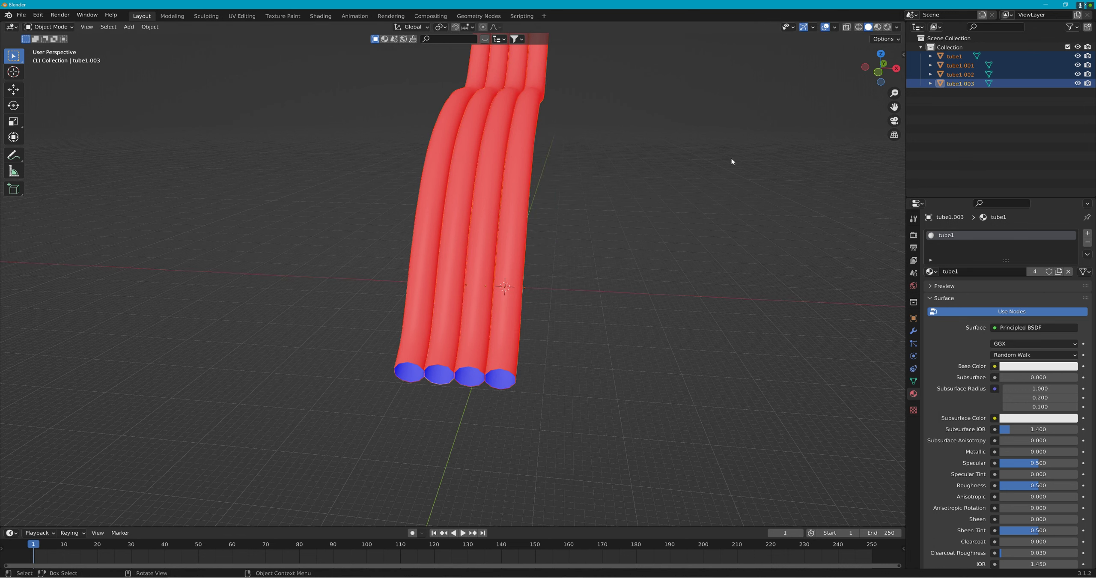
- From the top view, move the four selected tubes about 2.3 m along the X axis to centre them on the origin
left_click(883, 52)
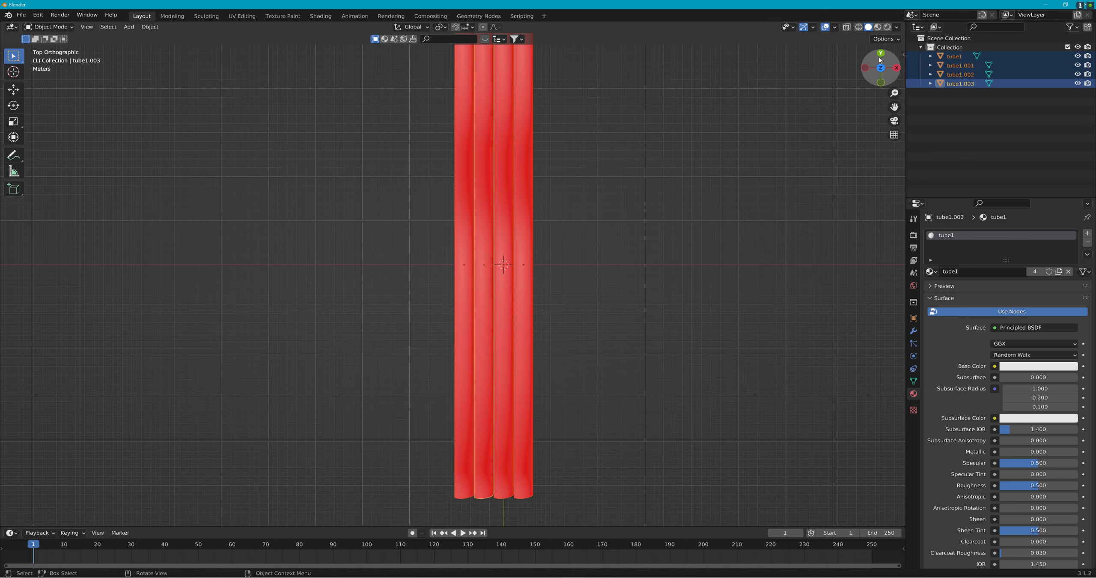
key("g")
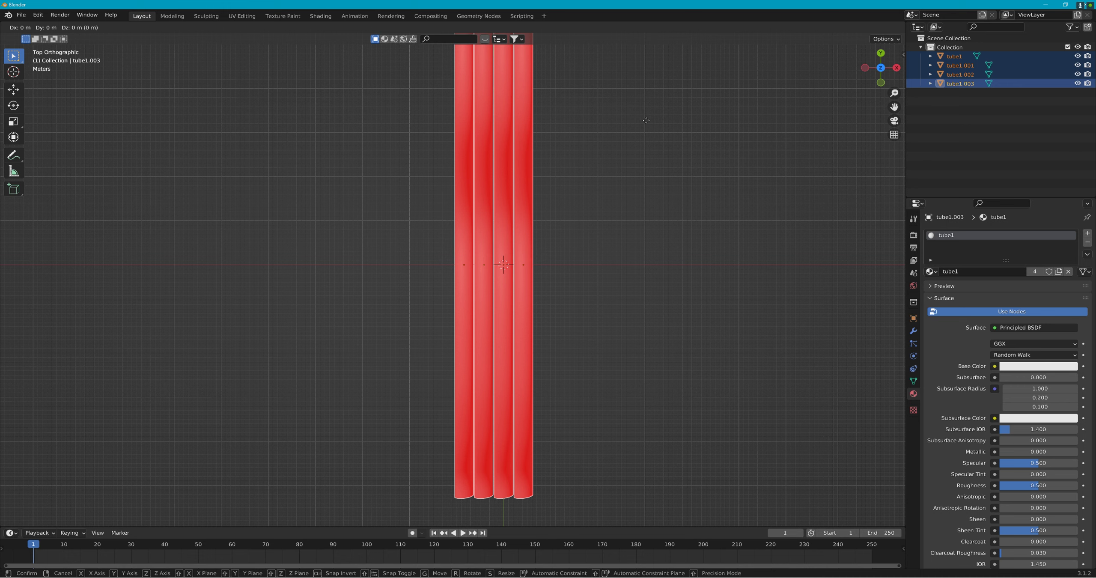
key("x")
left_click(658, 124)
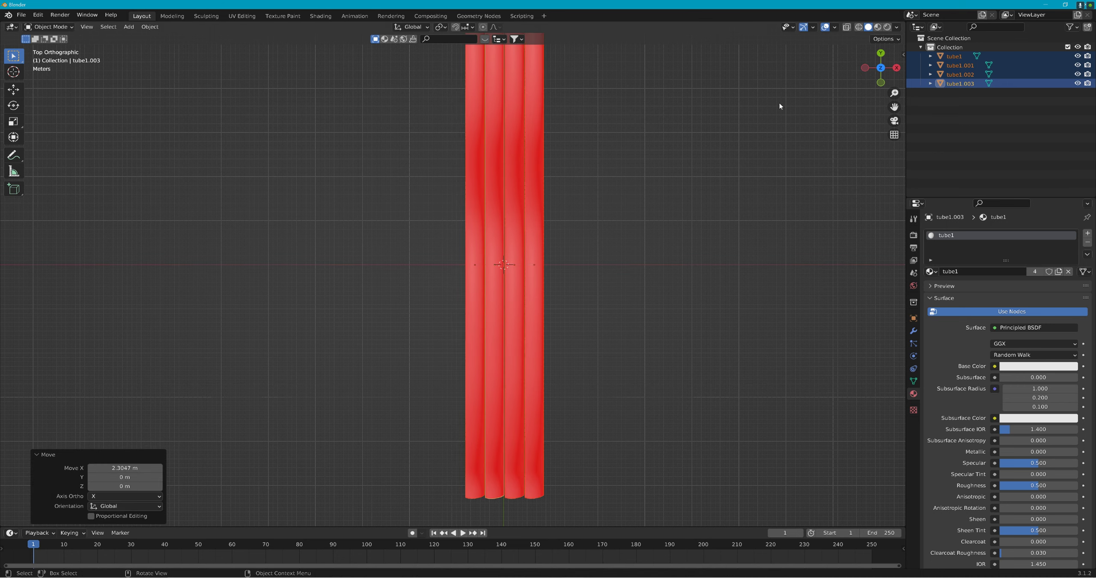
- Select the tube1.001 object and show its material nodes in the Shading workspace
left_click(863, 68)
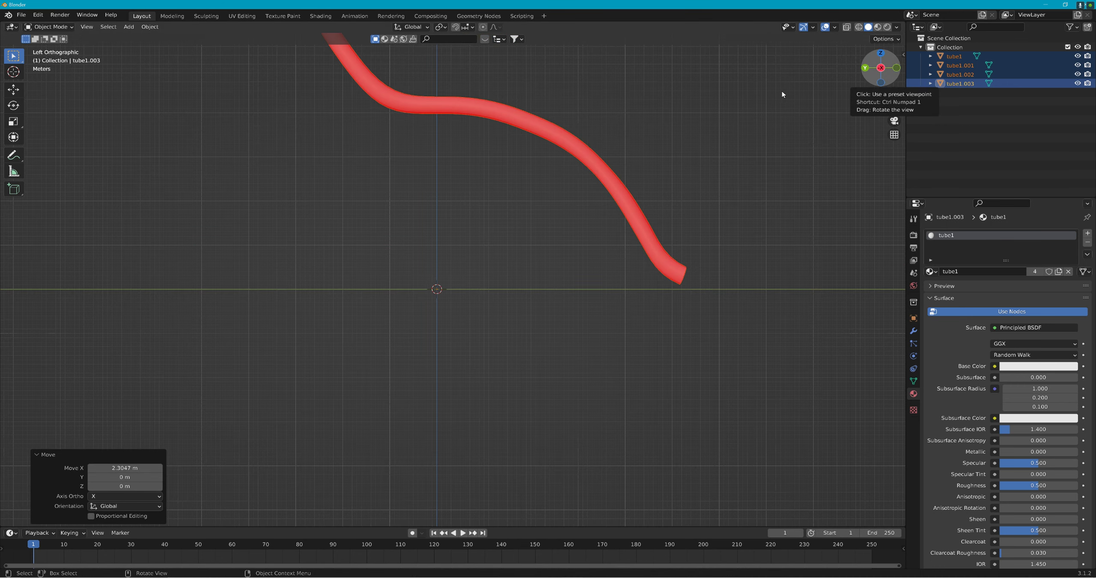
scroll(707, 88, "up", 2)
middle_click_drag(707, 88, 815, 248, "shift")
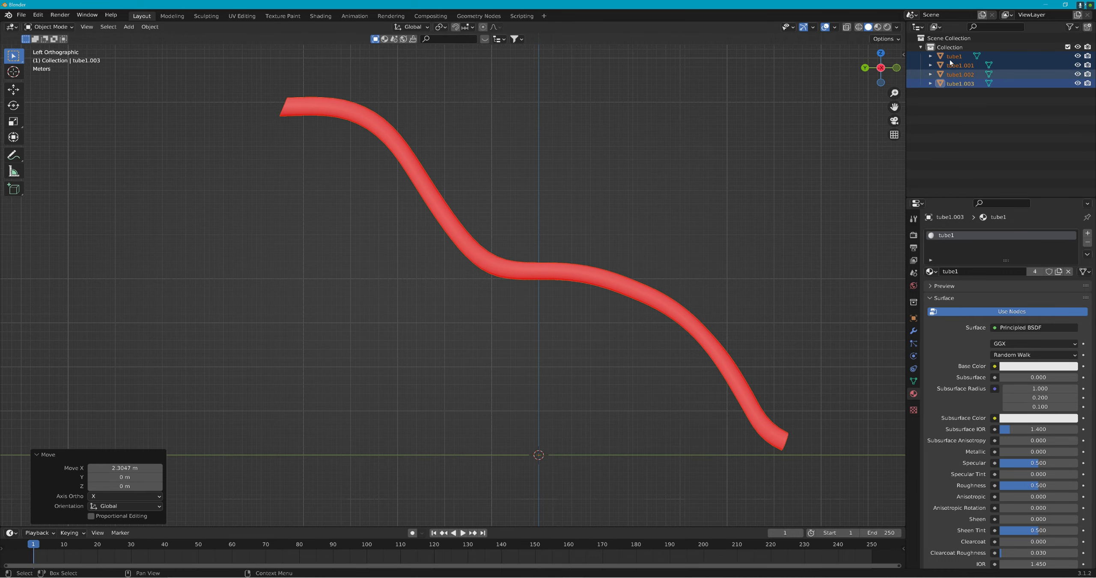
left_click(965, 69)
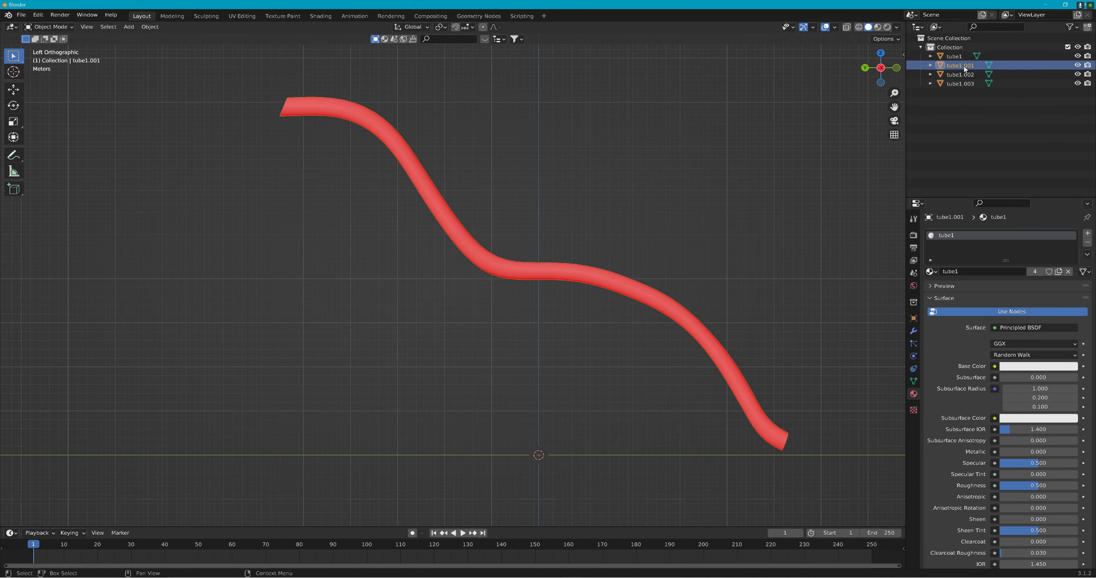
left_click(321, 16)
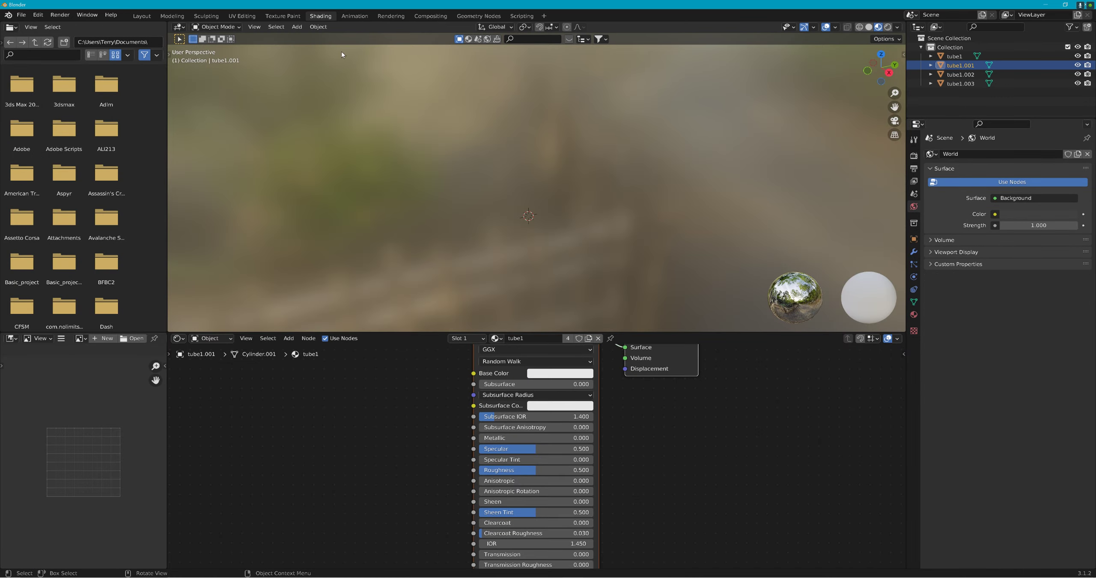
scroll(418, 394, "down", 2)
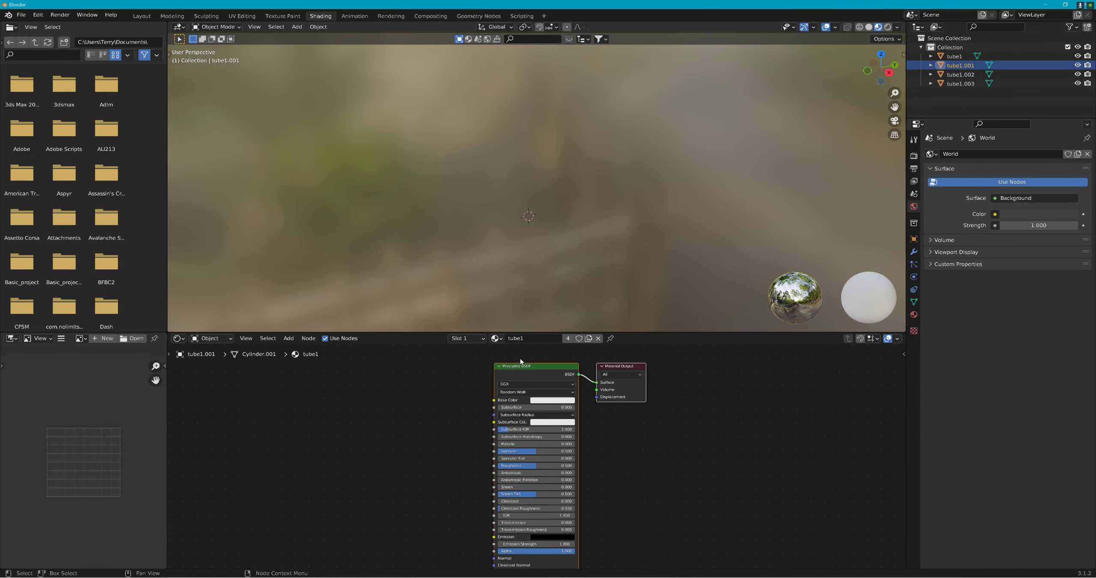
- Give tube1.001 its own copy of the tube1 material and name the copy tube2
left_click(997, 57)
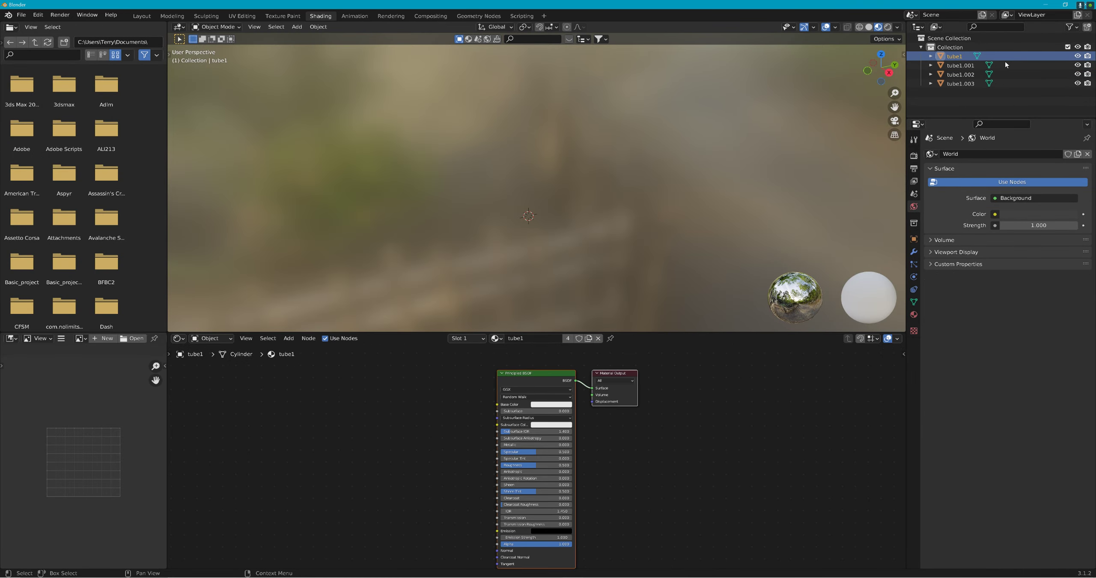
left_click(1004, 65)
left_click(586, 339)
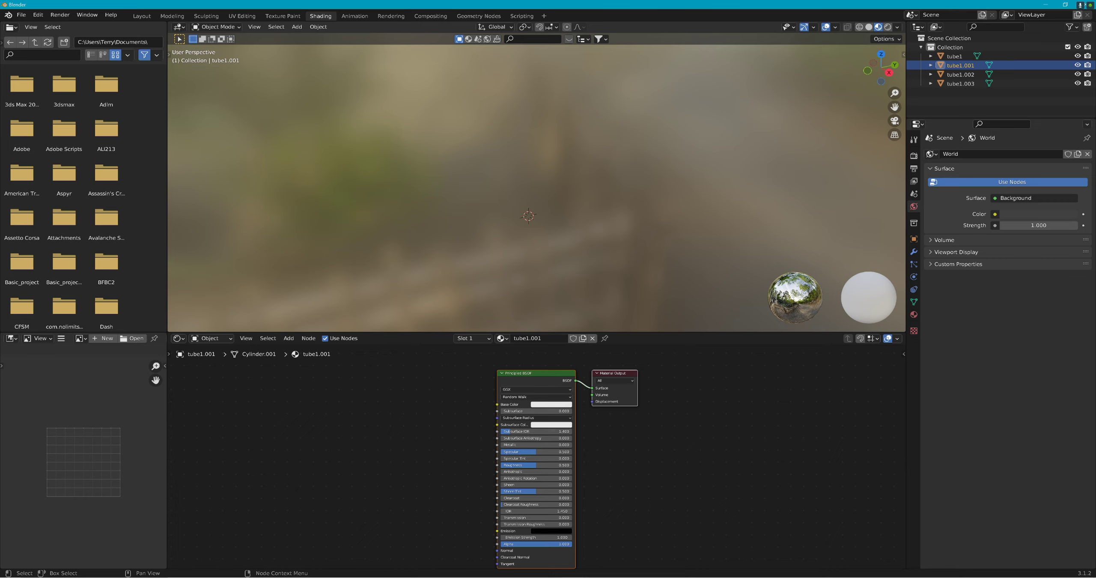
key("BackSpace")
key("BackSpace")
key("BackSpace")
key("BackSpace")
key("BackSpace")
type("2")
key("Return")
- Give tube1.002 its own copy of the tube1 material and name the copy tube3
left_click(964, 74)
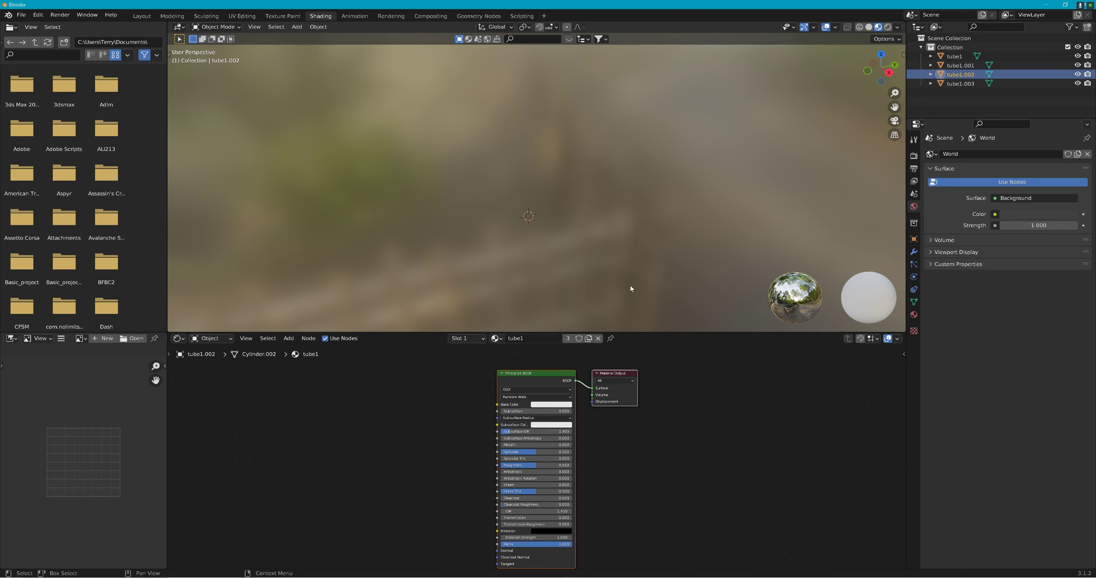
left_click(961, 58)
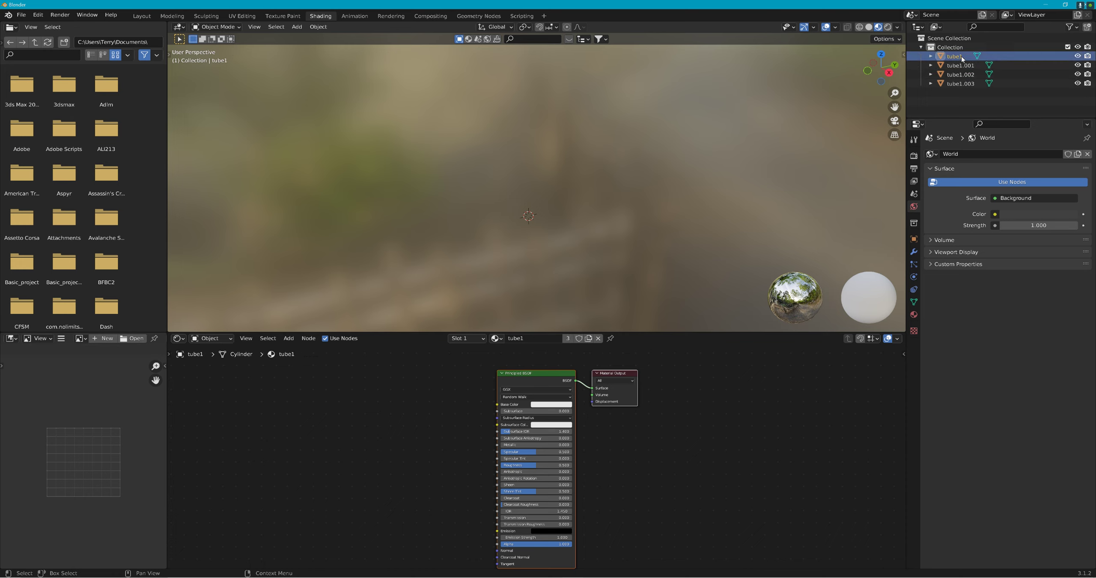
left_click(961, 65)
left_click(962, 74)
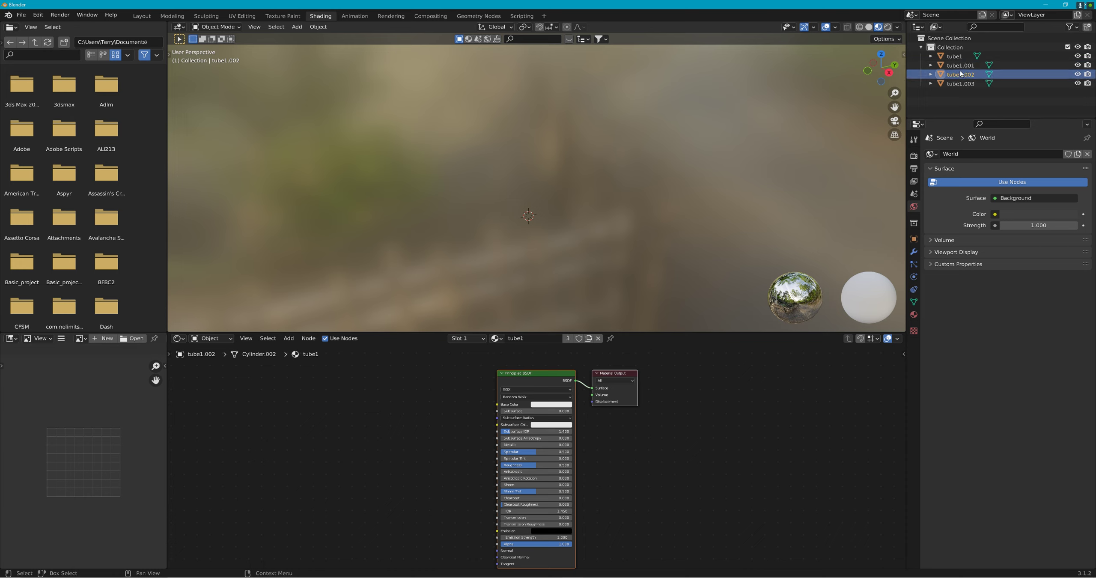
left_click(589, 338)
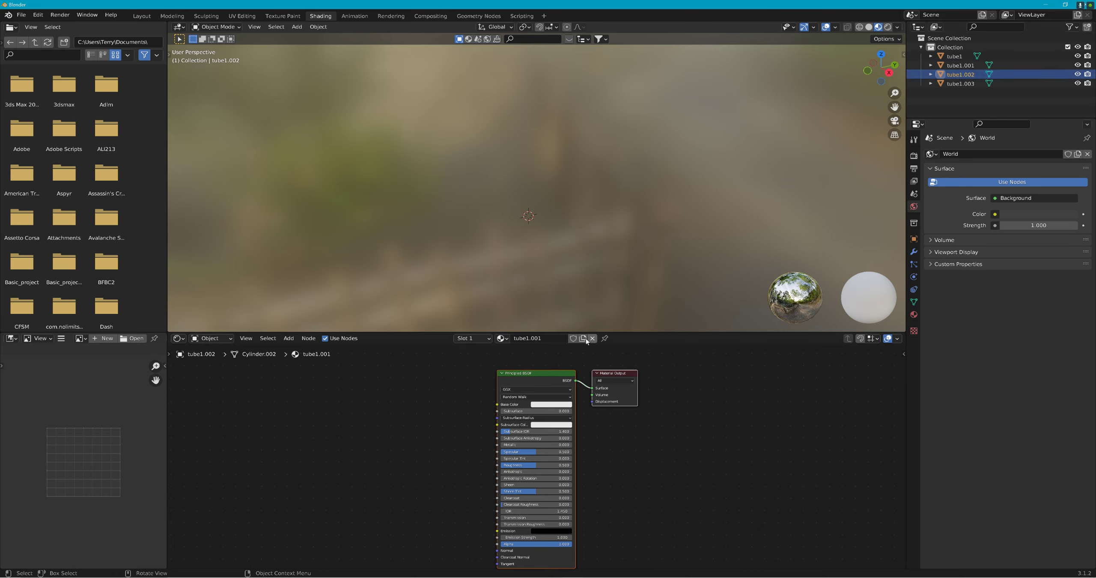
double_click(527, 338)
left_click_drag(526, 338, 544, 338)
key("Escape")
- Give tube1.003 its own copy of the tube1 material and name the copy tube4
left_click(970, 84)
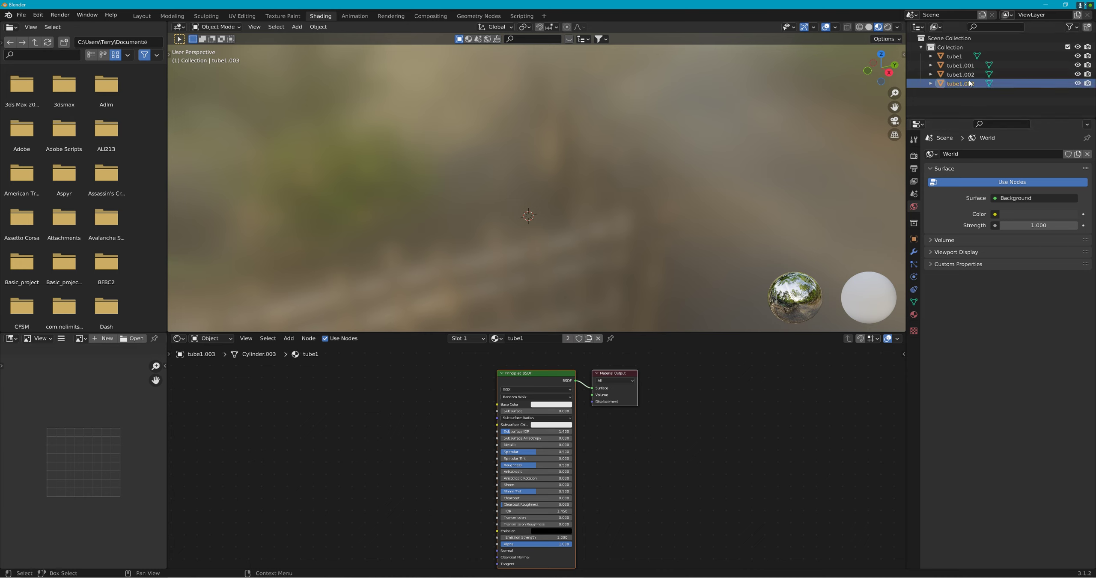
left_click(589, 338)
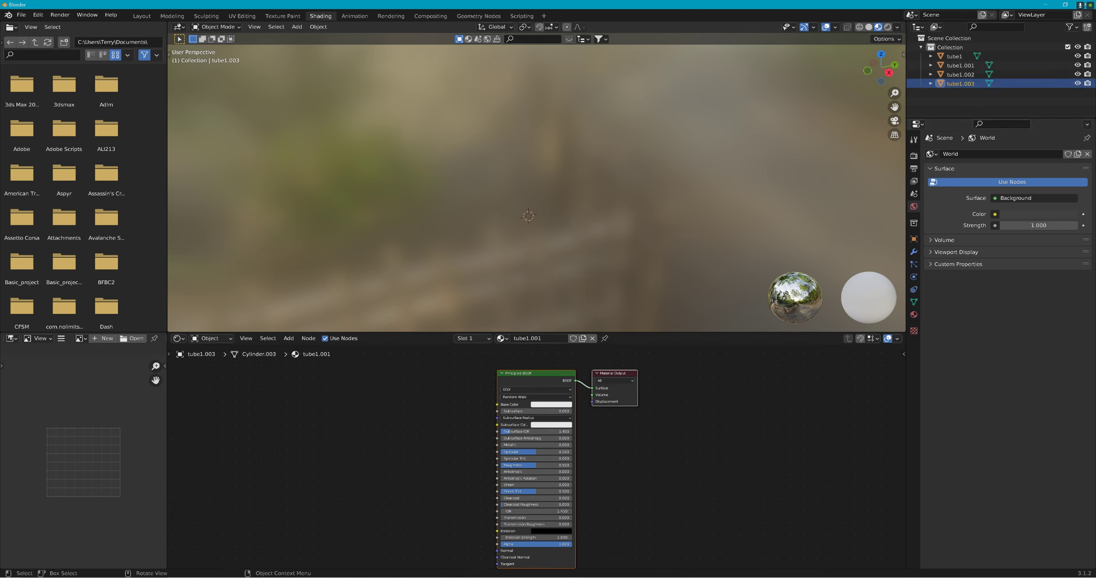
left_click_drag(542, 338, 526, 338)
type("4")
key("Return")
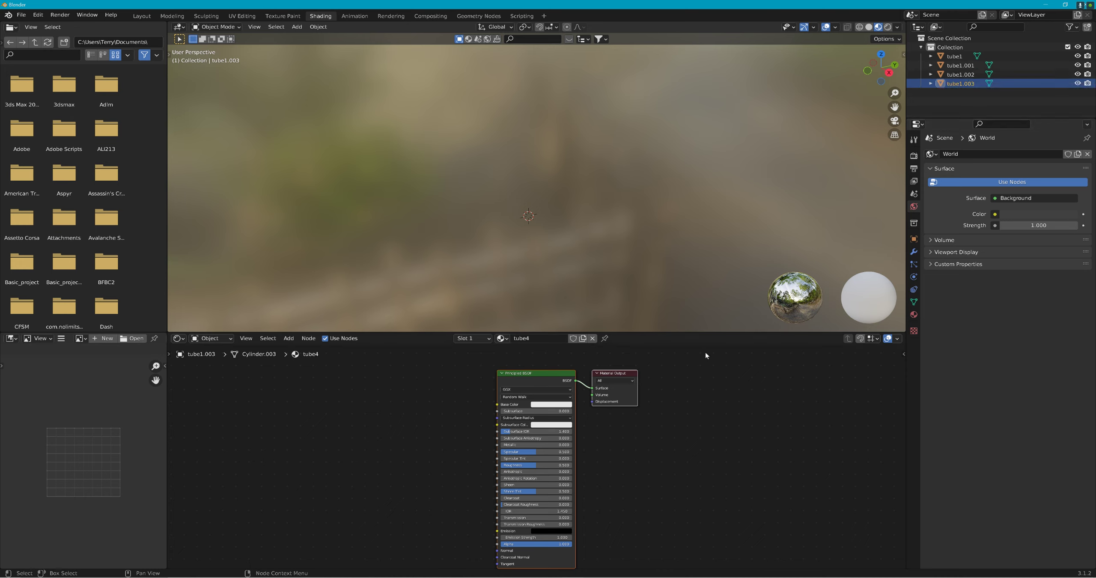
- Expand the hierarchy of all four tube objects to check which material each one uses
left_click(930, 84)
left_click(930, 75)
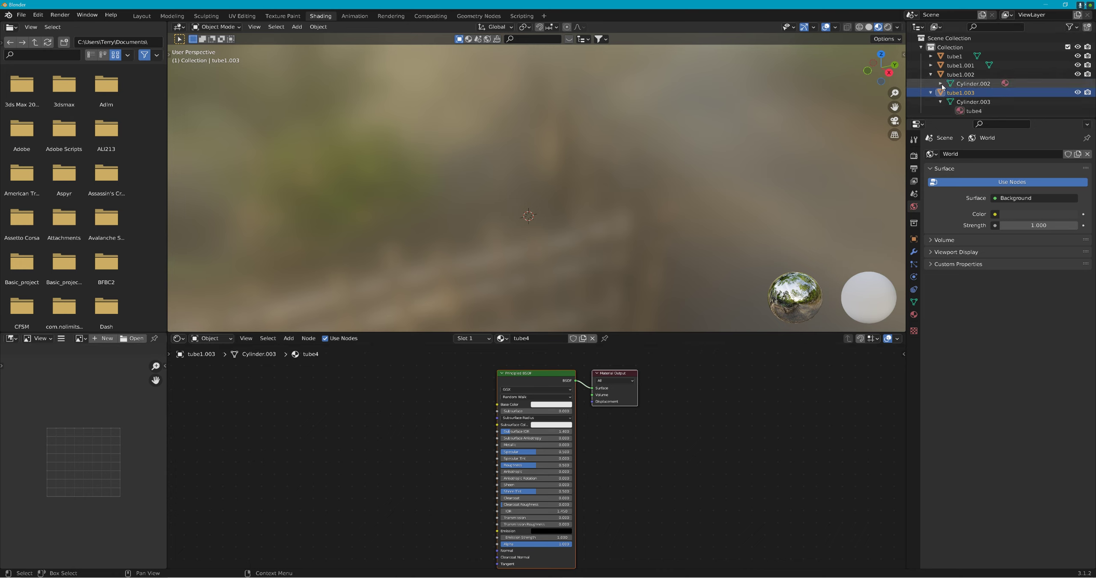
left_click(940, 83)
left_click(931, 66)
left_click(940, 74)
left_click(930, 56)
left_click(941, 65)
scroll(972, 82, "down", 2)
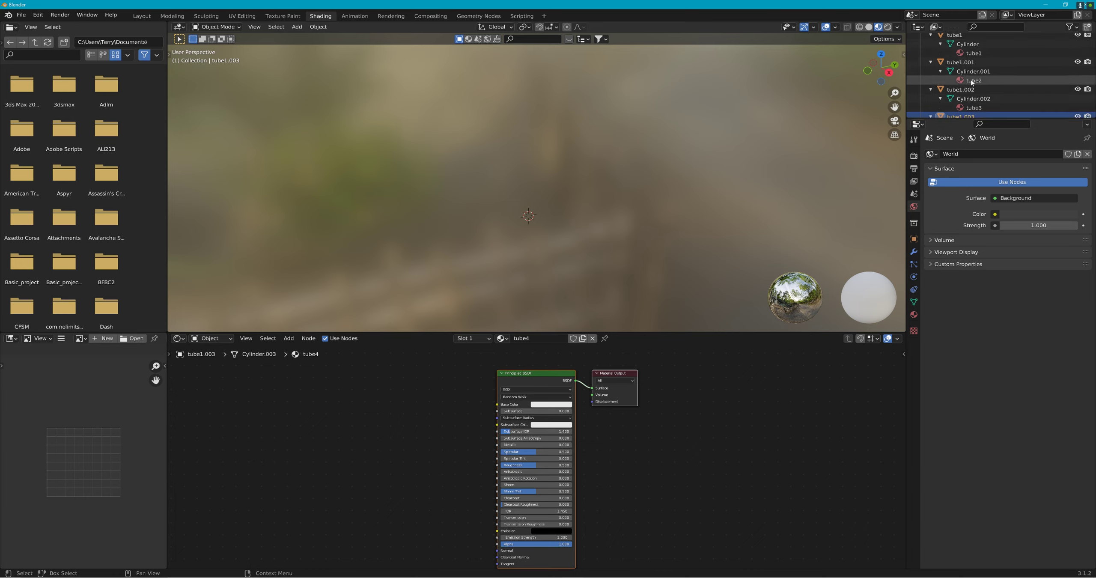
- Rename the tube1.001 object to tube1
double_click(961, 62)
scroll(961, 62, "up", 1)
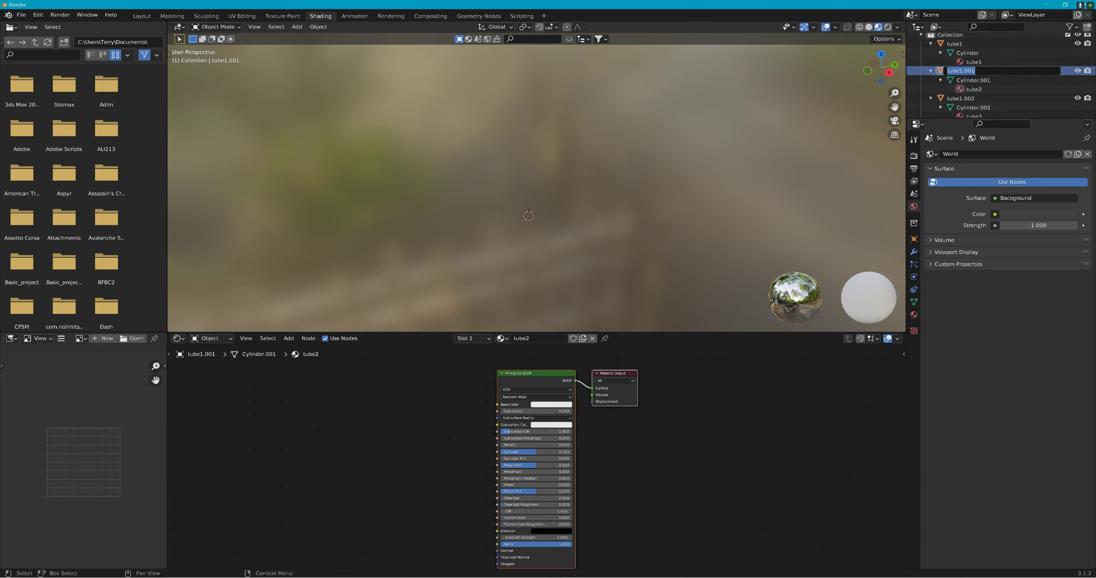
left_click_drag(963, 71, 977, 71)
key("BackSpace")
key("Return")
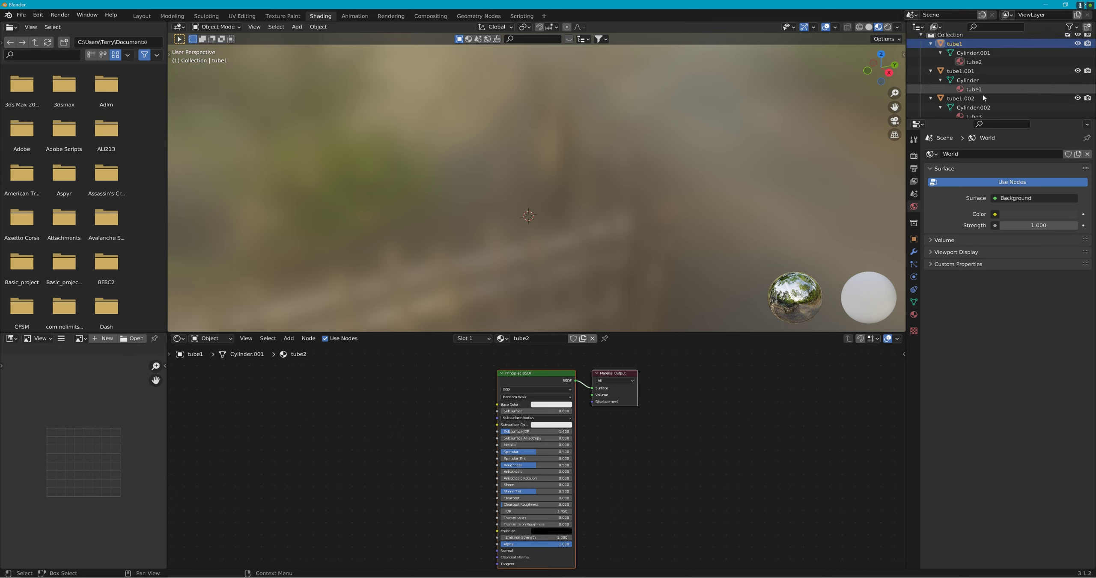
- Select all four tube objects and join them into a single object
scroll(972, 105, "down", 2)
left_click(972, 105)
left_click(970, 78, "shift")
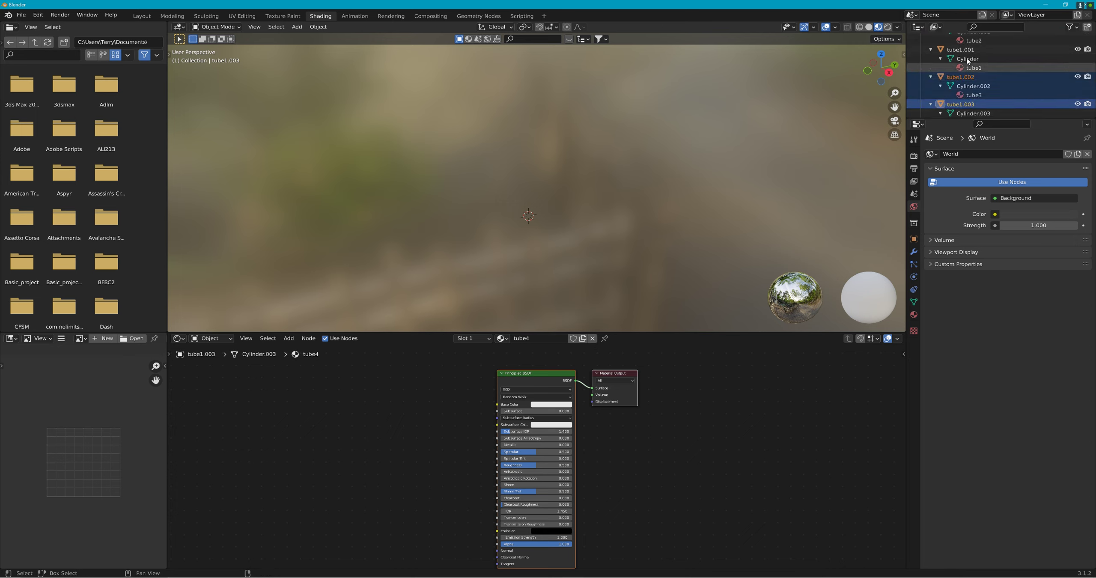
left_click(970, 51, "shift")
scroll(971, 68, "up", 2)
left_click_drag(971, 68, 971, 42)
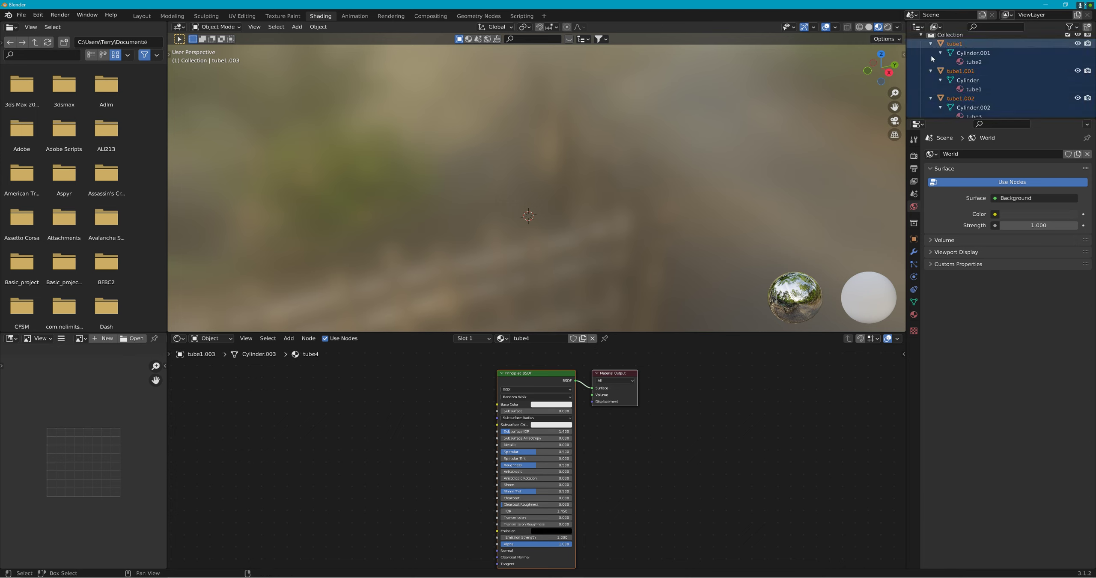
left_click(317, 27)
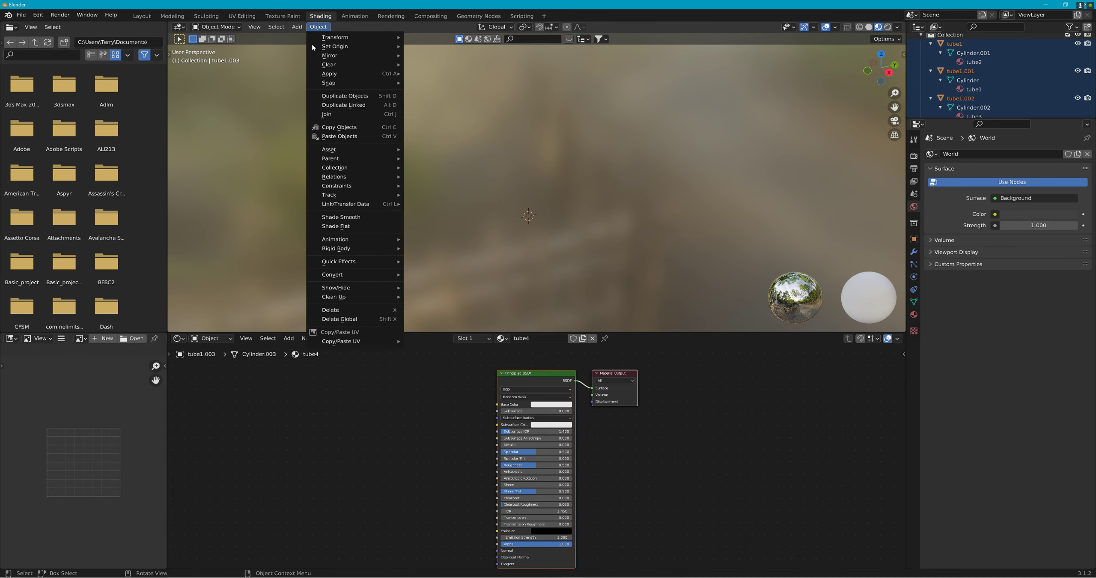
left_click(343, 111)
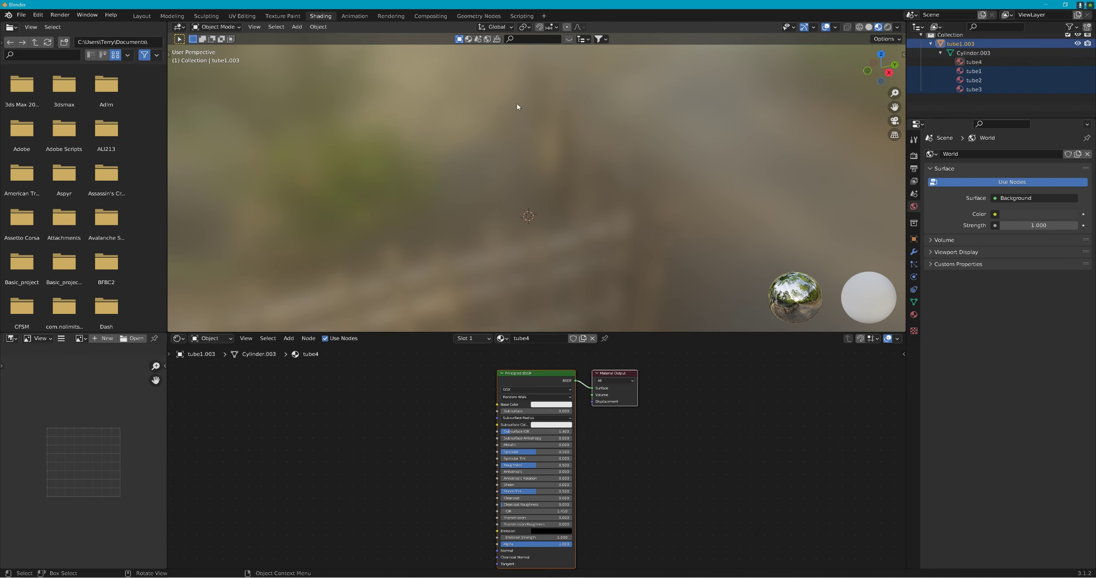
- Rename the joined tube object to tube1234
scroll(956, 49, "up", 2)
double_click(960, 56)
left_click_drag(960, 56, 976, 56)
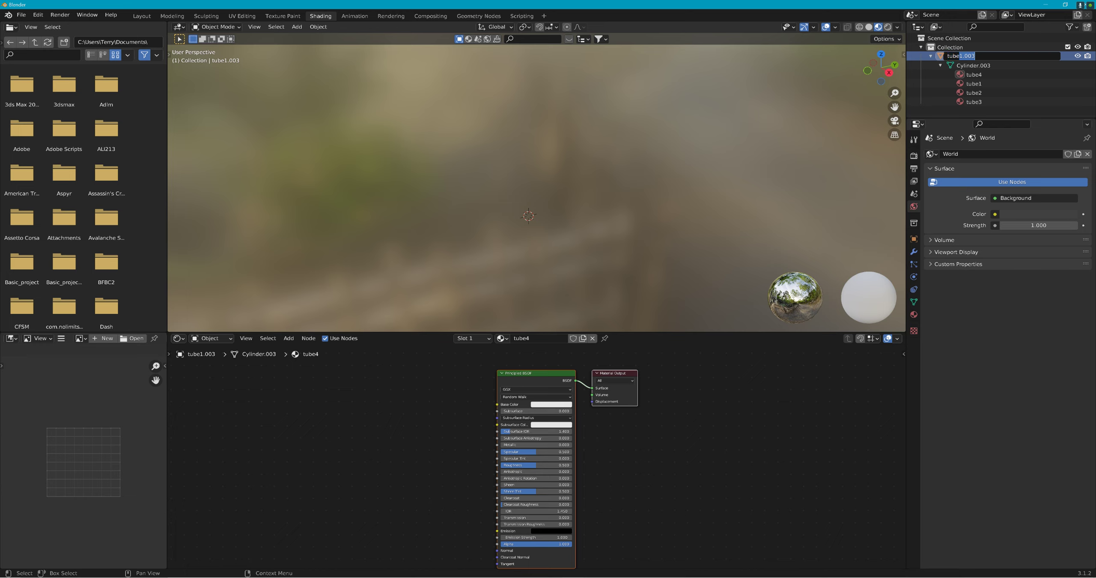
type("1234")
key("Return")
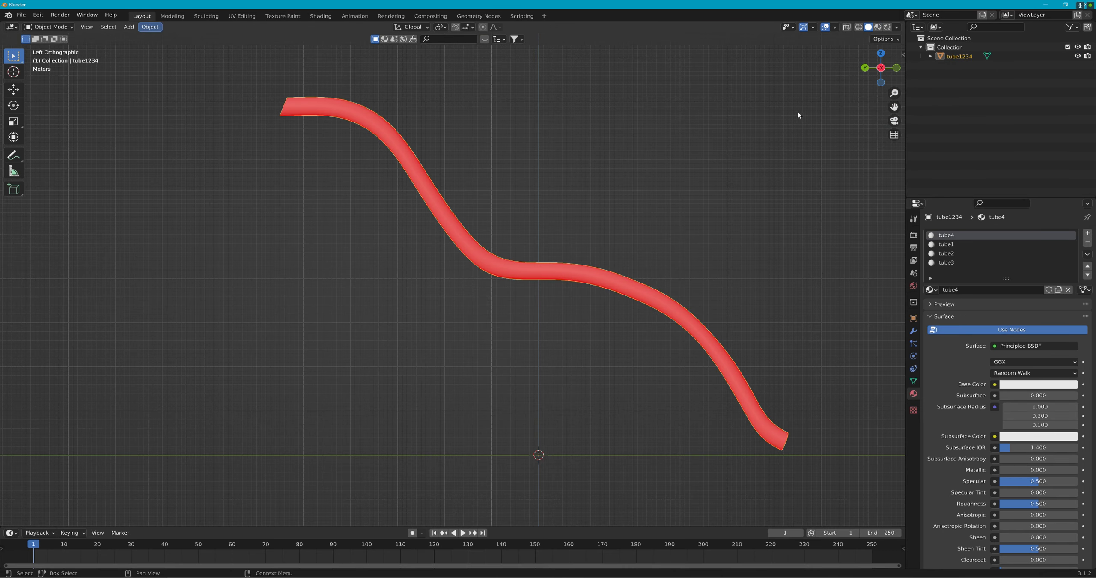
- Duplicate tube1234 in place and rename the duplicate Colmesh-1
middle_click_drag(798, 115, 956, 86)
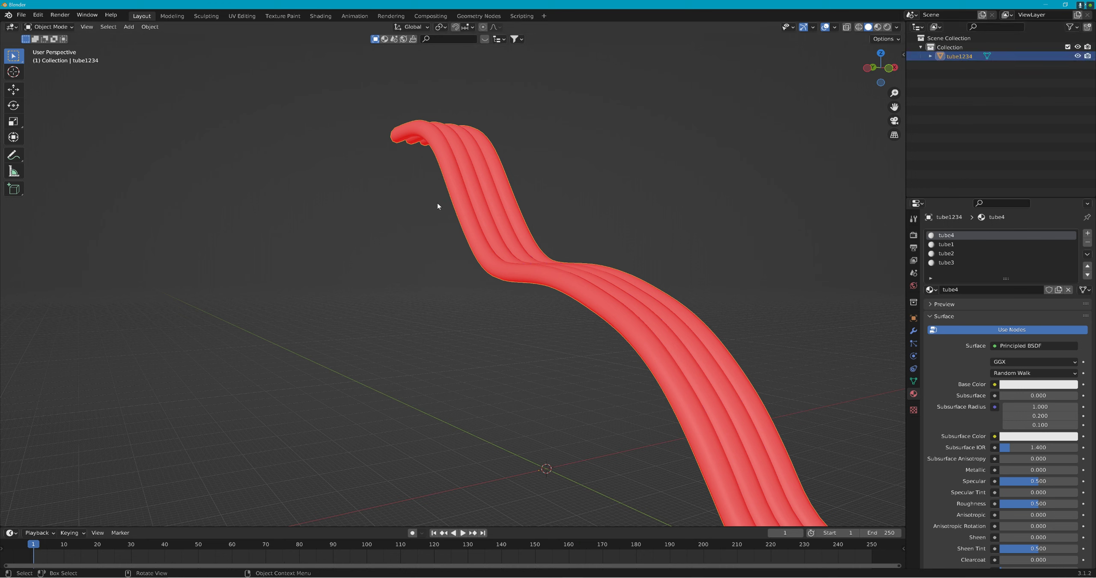
key("shift+d")
key("Escape")
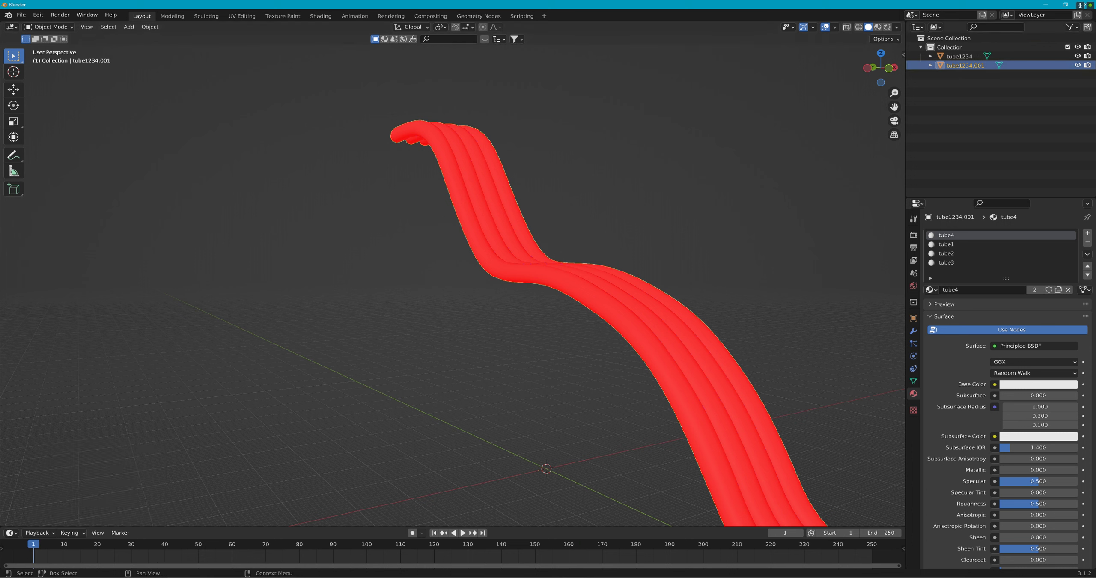
key("F2")
type("Colmesh-")
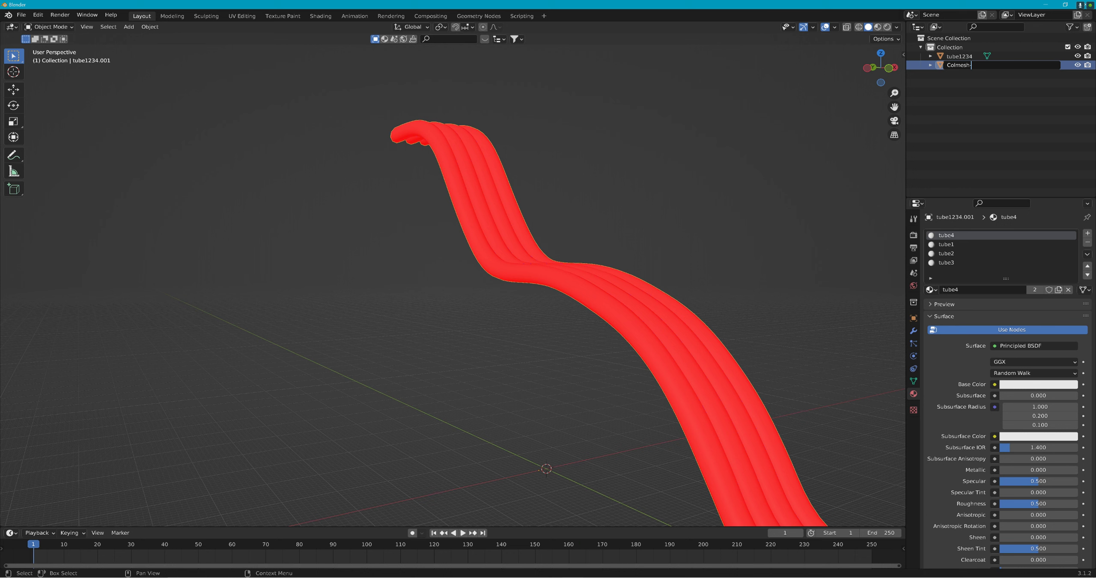
type("1")
key("Return")
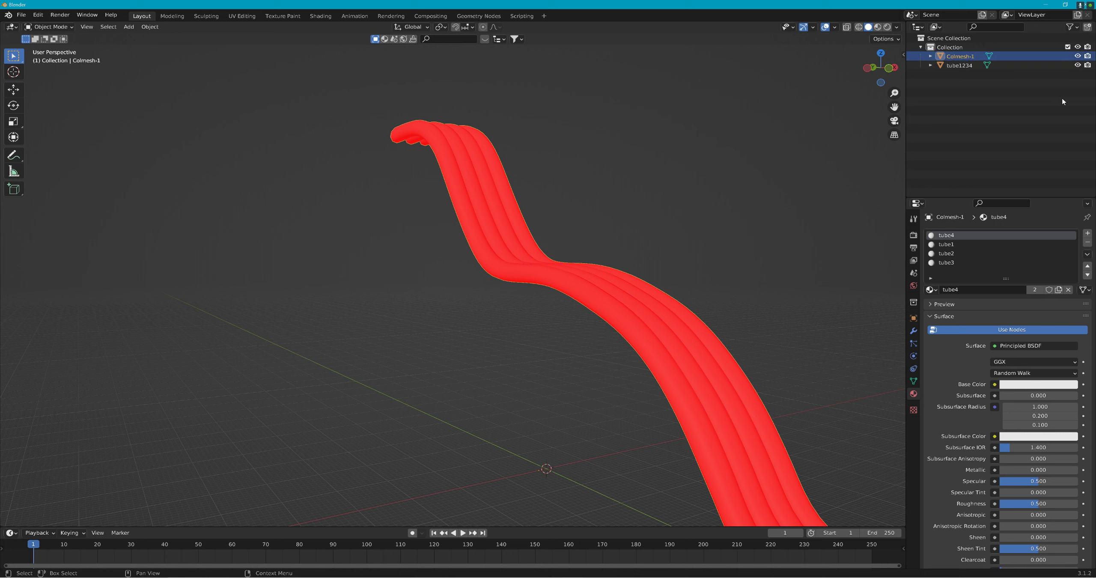
- Add two Plain Axes empties to the scene
left_click(149, 27)
left_click(131, 29)
mouse_move(155, 126)
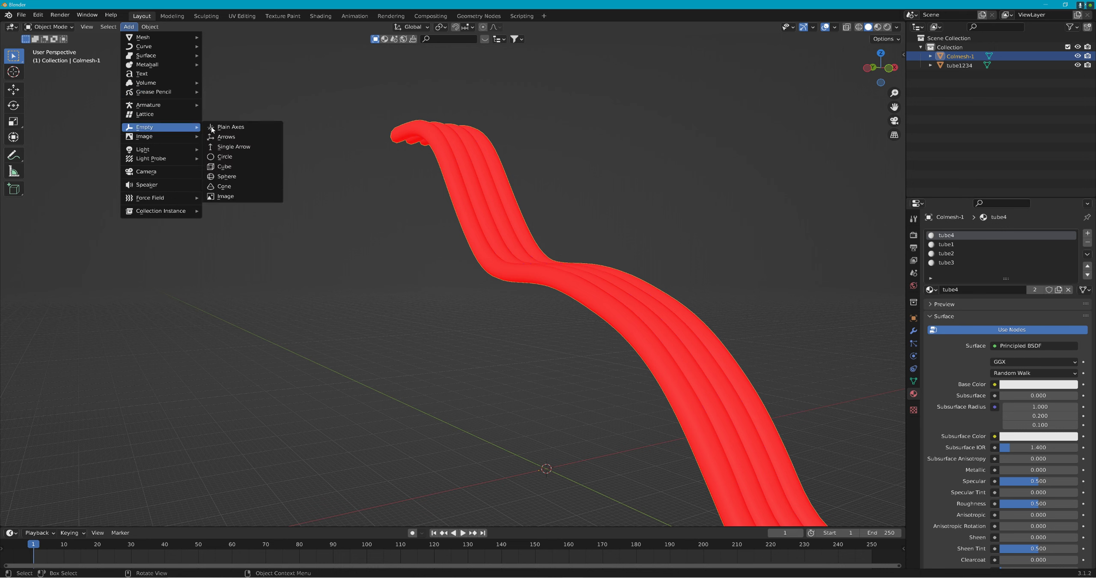
left_click(219, 126)
left_click(128, 26)
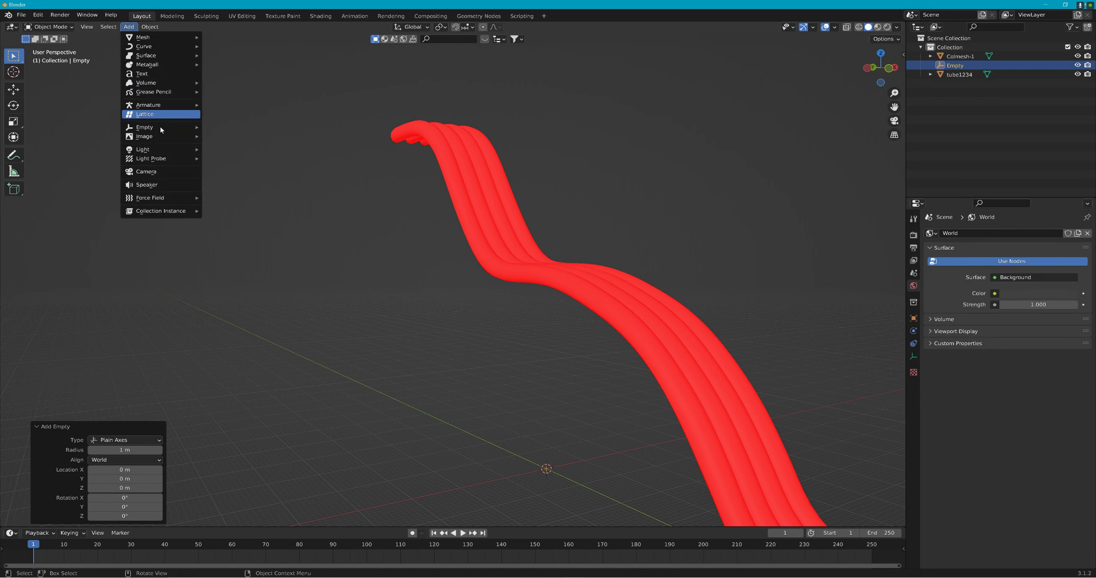
mouse_move(160, 127)
left_click(224, 127)
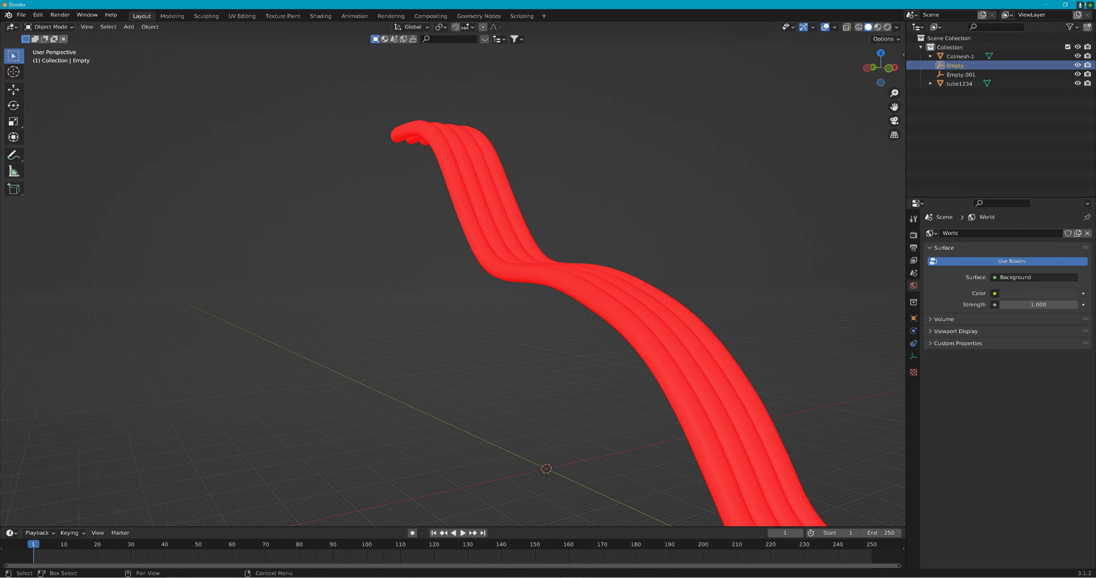
- Rename the first empty Base00 and the second empty Start01
key("F2")
type("Base0")
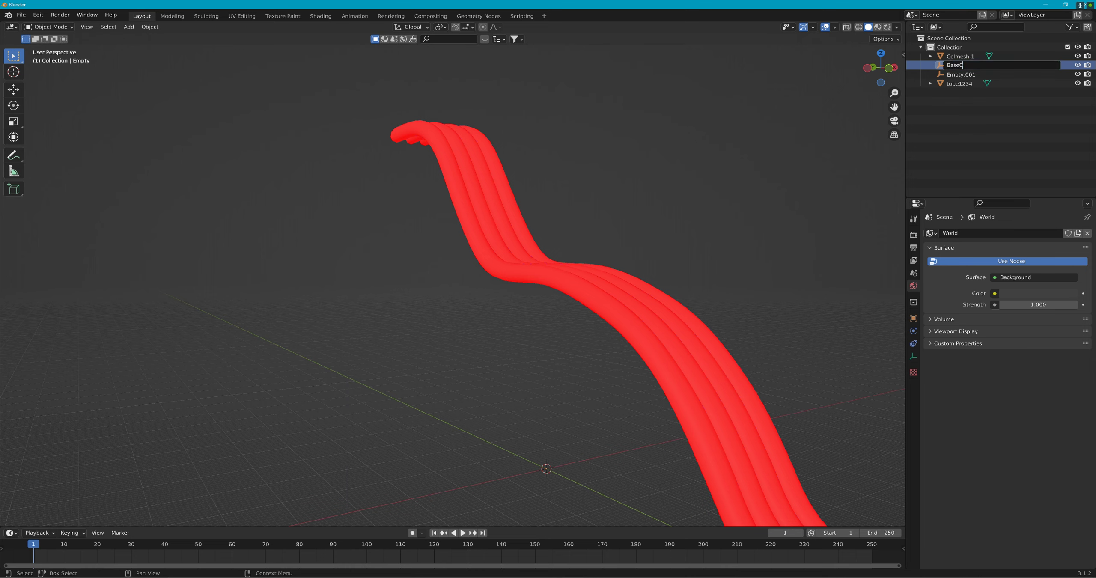
type("0")
key("Return")
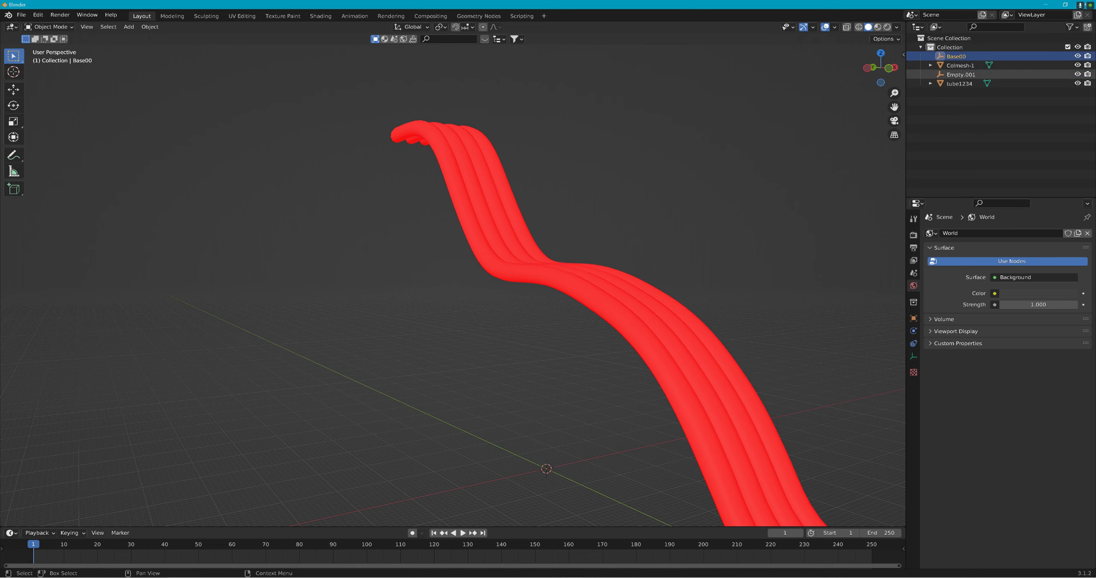
double_click(961, 74)
type("Sta")
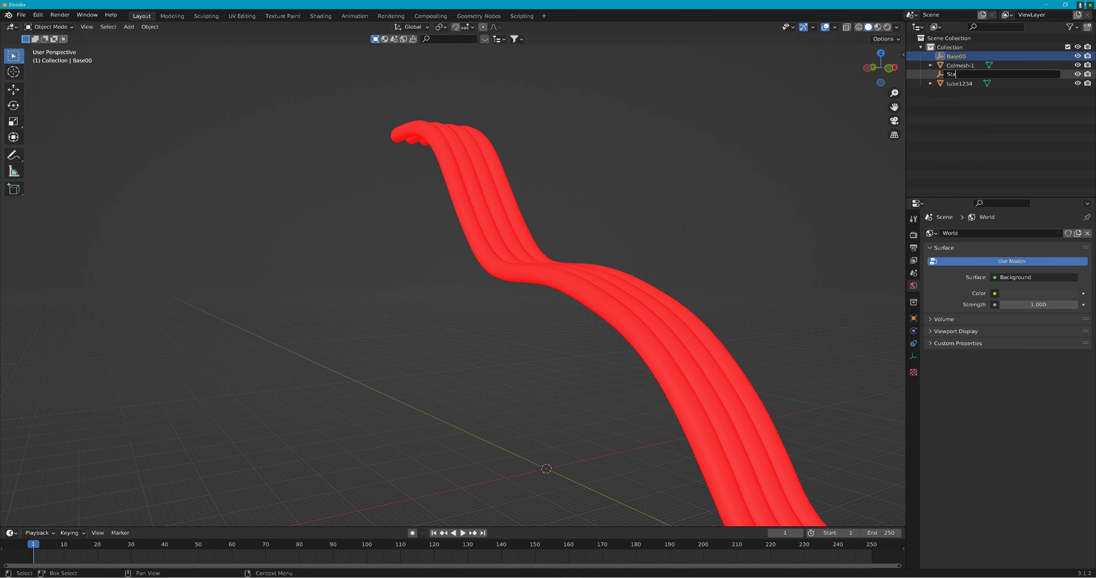
type("rt01")
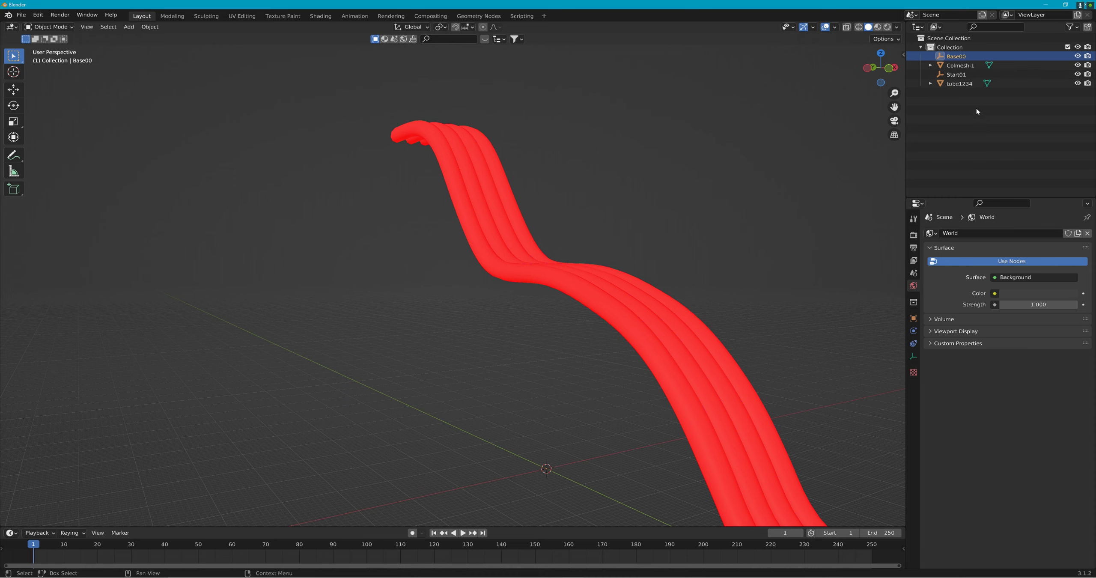
key("Return")
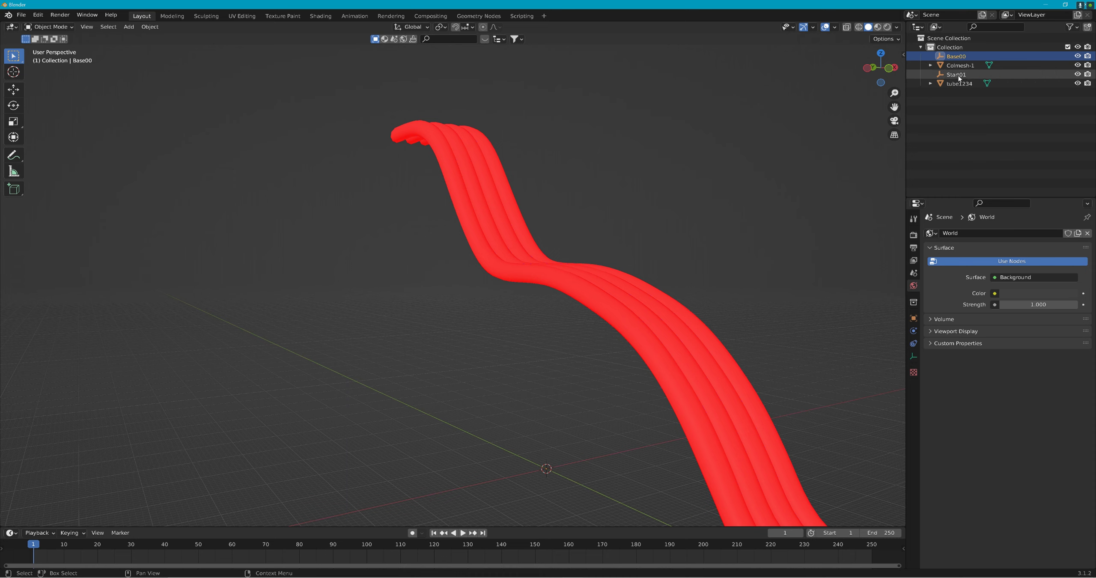
- Parent Start01 under Base00, and parent both Colmesh-1 and tube1234 under Start01
left_click_drag(960, 77, 953, 59)
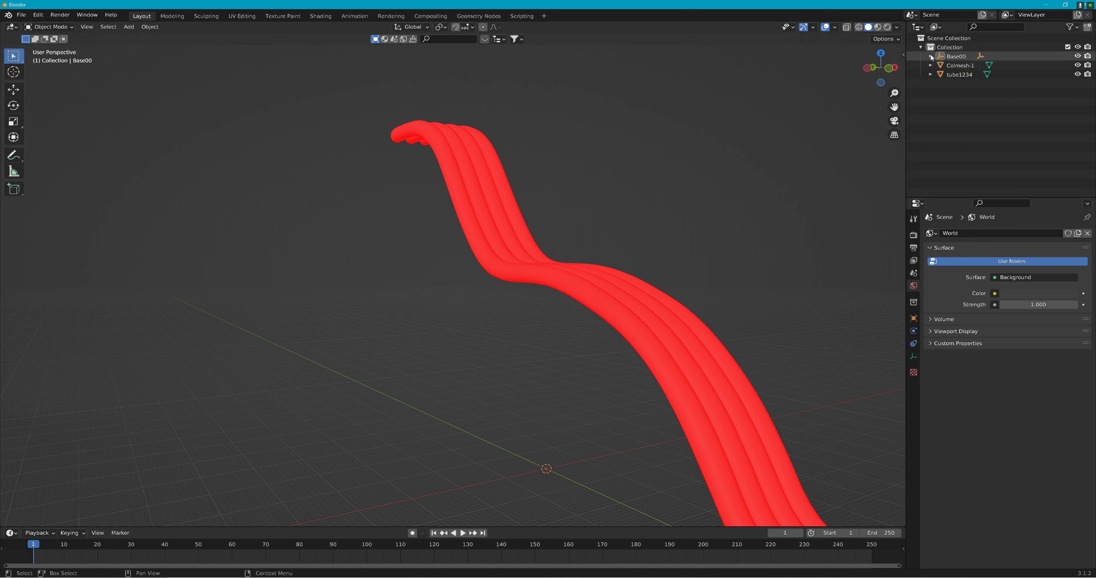
left_click(931, 56)
left_click(960, 74)
left_click_drag(960, 76, 948, 66)
left_click(940, 66)
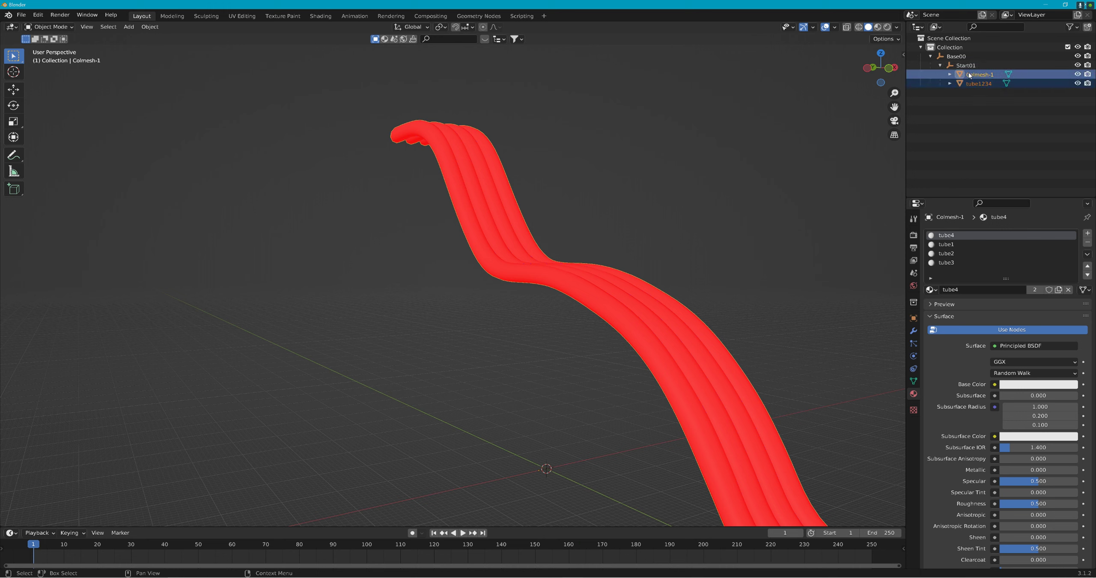
left_click(949, 84)
left_click(949, 84)
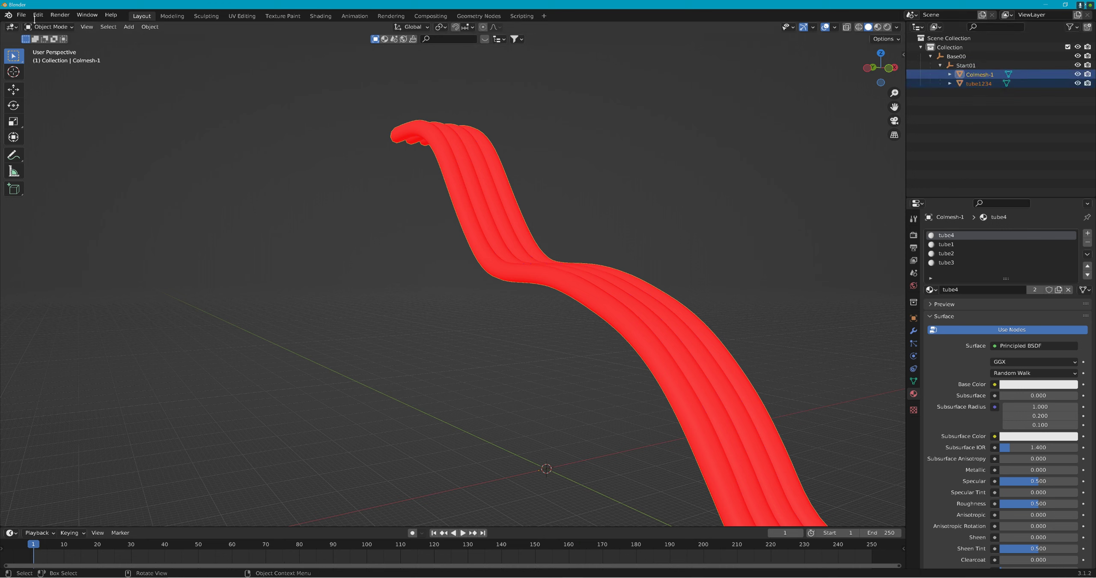
- Start a COLLADA export and set its destination to the slide folder inside the industrial level's art folder
left_click(21, 14)
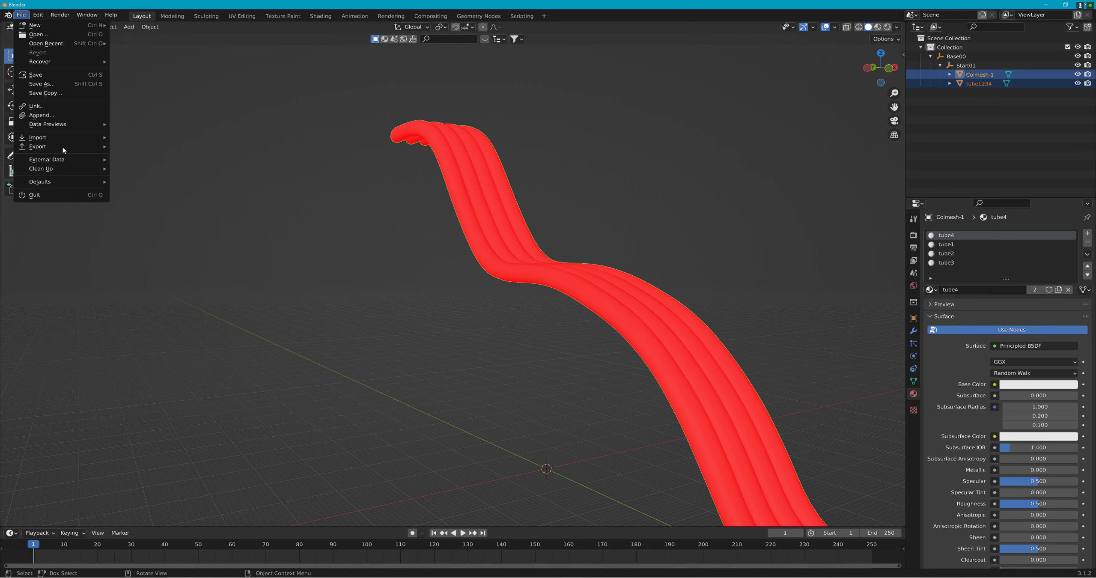
mouse_move(64, 146)
left_click(150, 146)
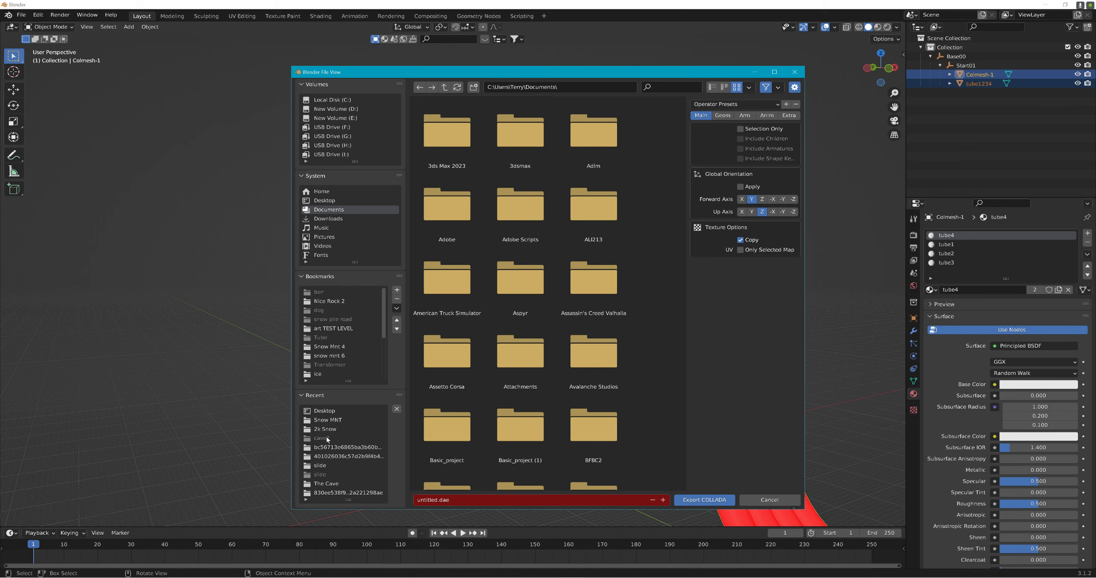
left_click(326, 420)
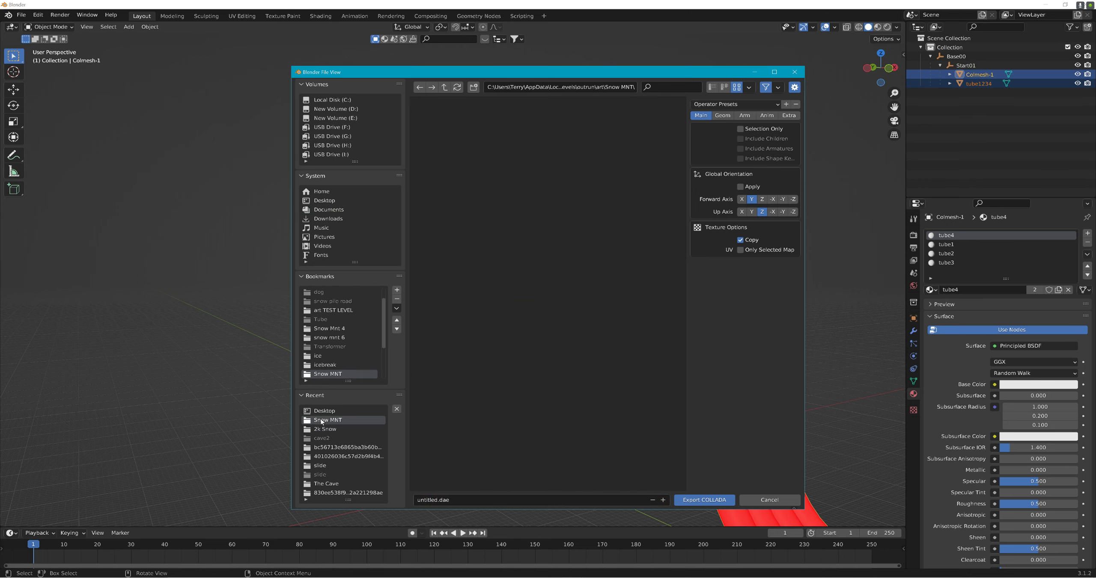
left_click(445, 88)
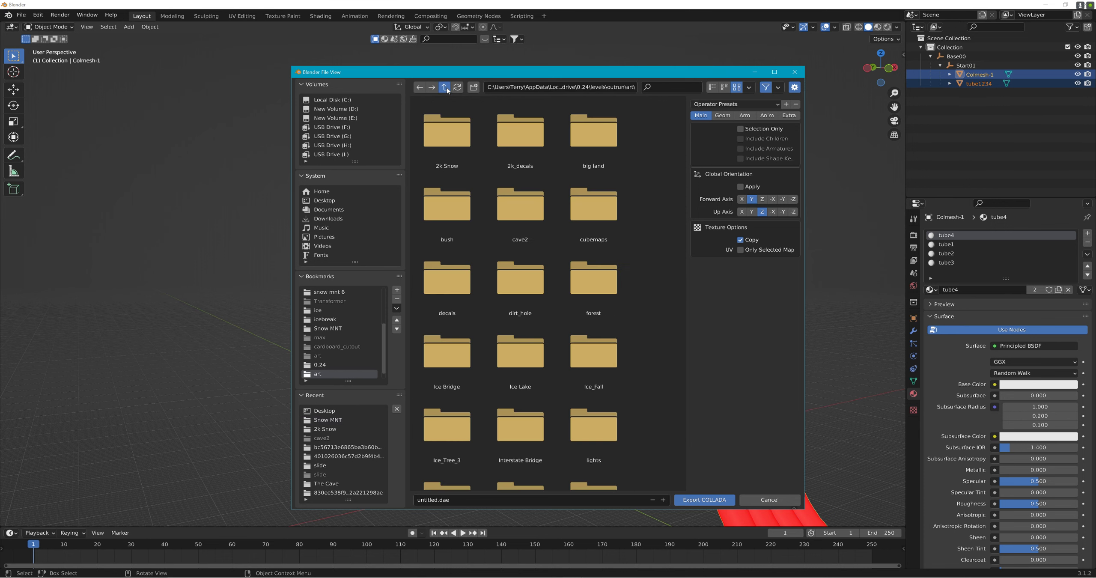
double_click(447, 89)
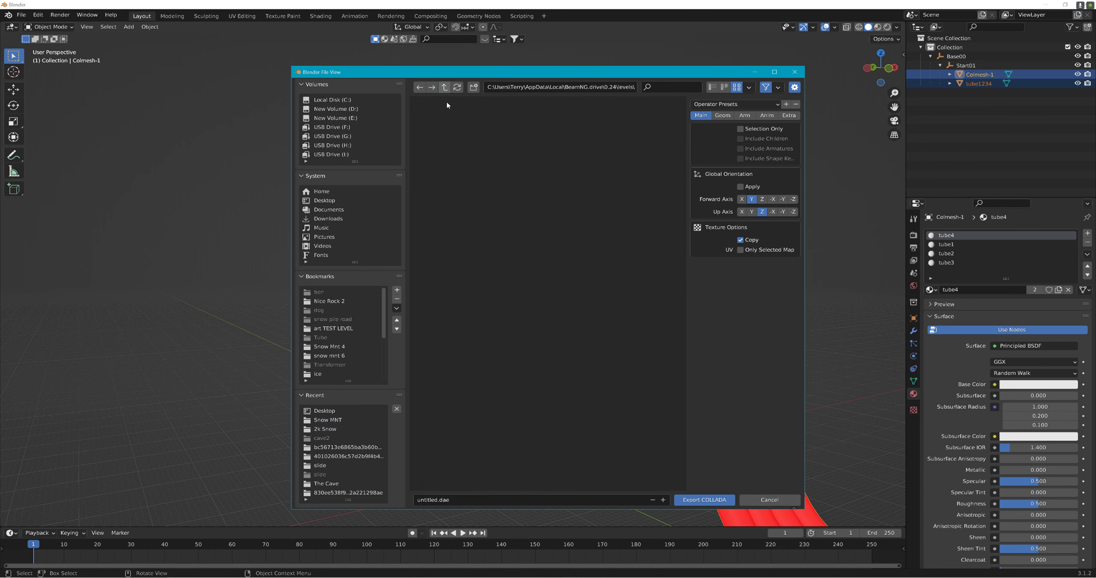
left_click(570, 127)
double_click(452, 134)
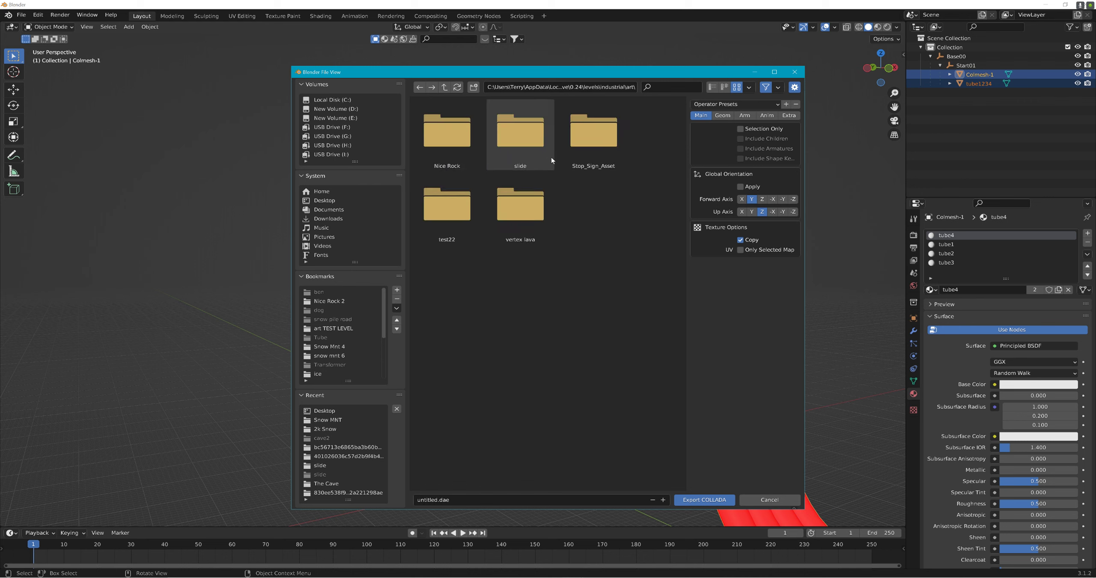
left_click(535, 149)
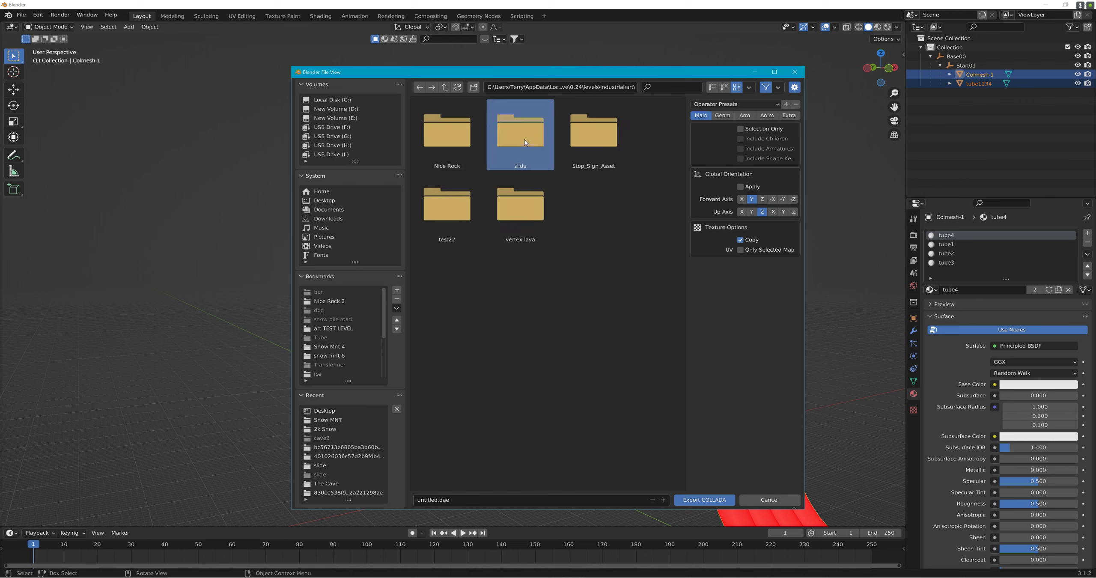
double_click(524, 141)
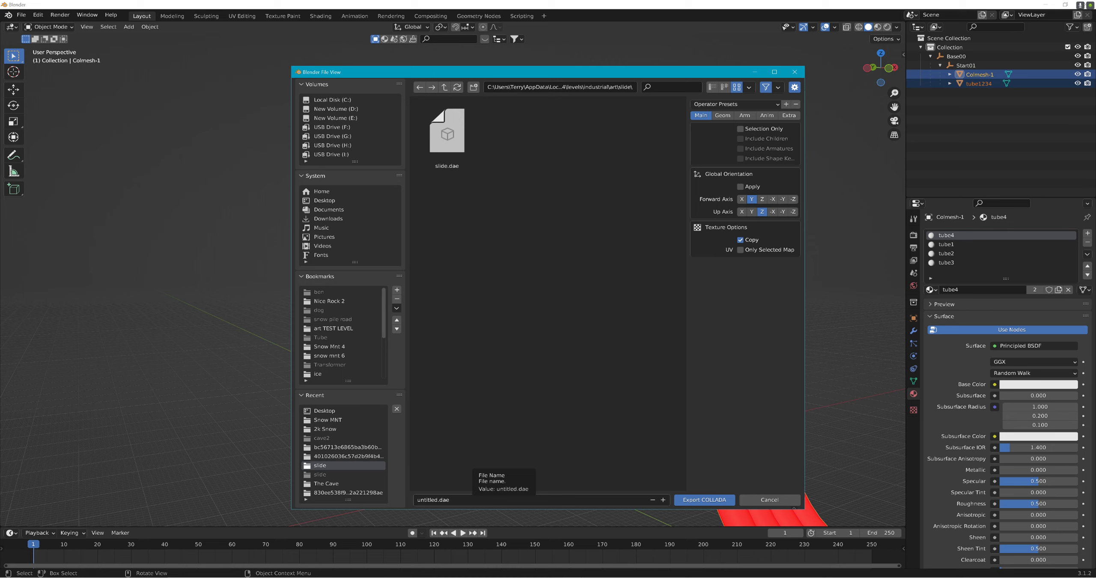
- Name the export file tubeslide.dae and export the model as COLLADA
left_click(480, 500)
type("wa")
key("BackSpace")
key("BackSpace")
type("tubesli")
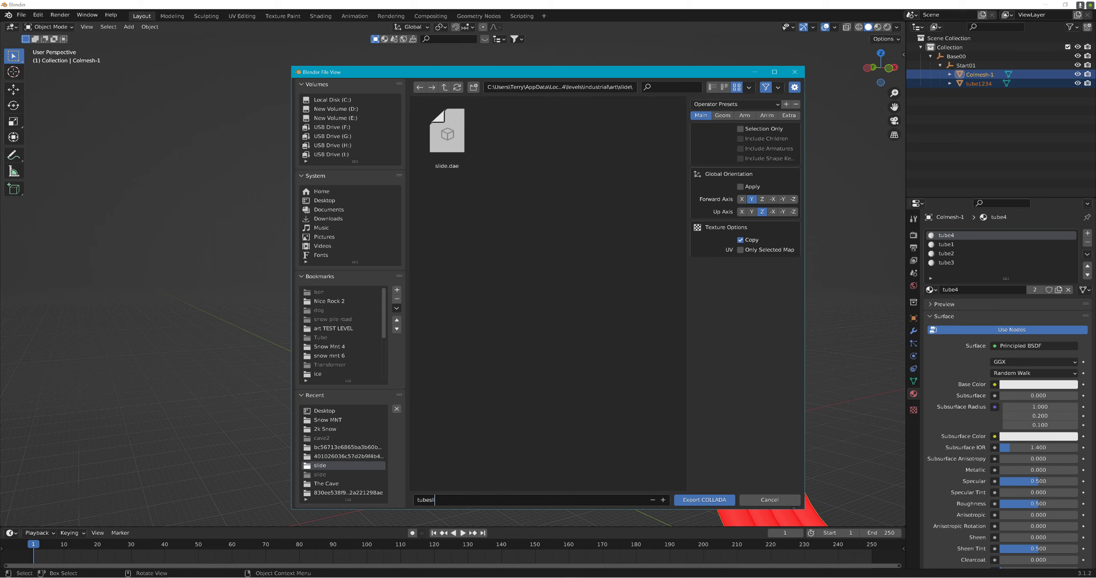
type("de")
key("Return")
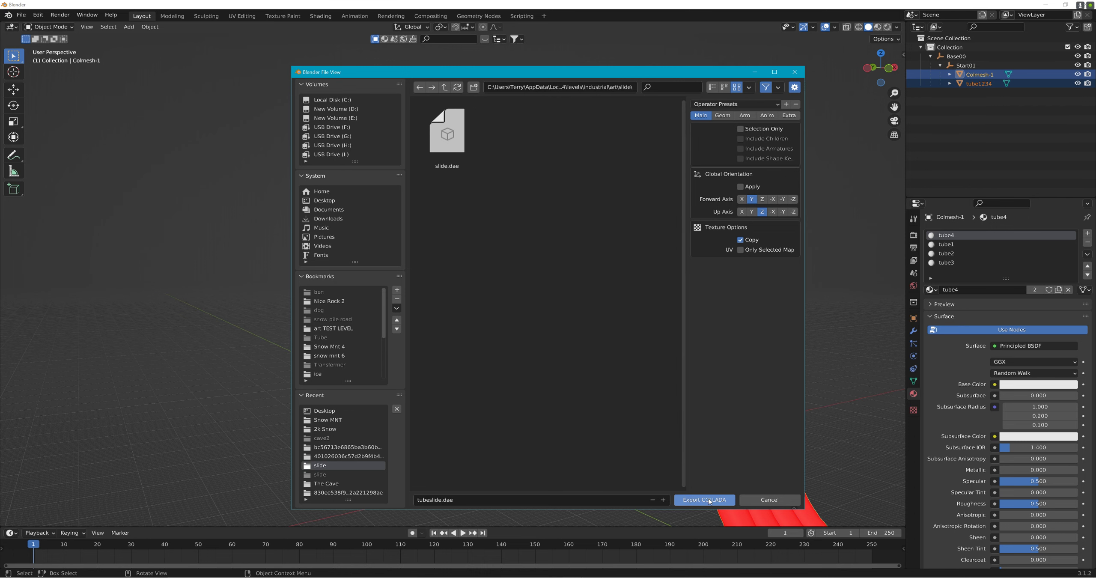
left_click(709, 500)
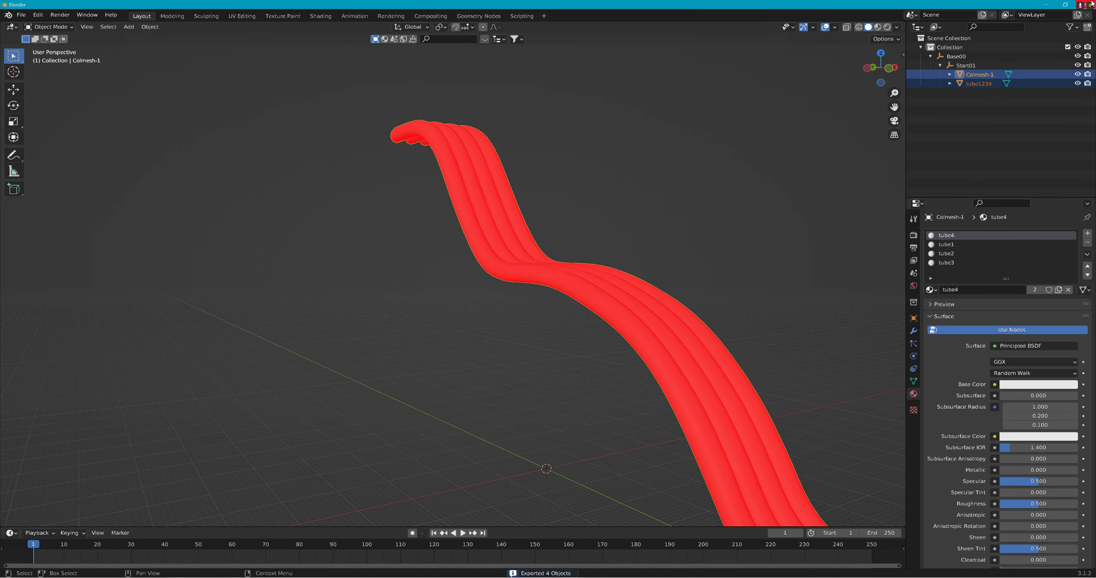
- Switch to File Explorer, browse from the 0.24 folder to levels/industrial/art/slide, and open main.materials.json in Notepad++
left_click(1048, 5)
left_click(1027, 9)
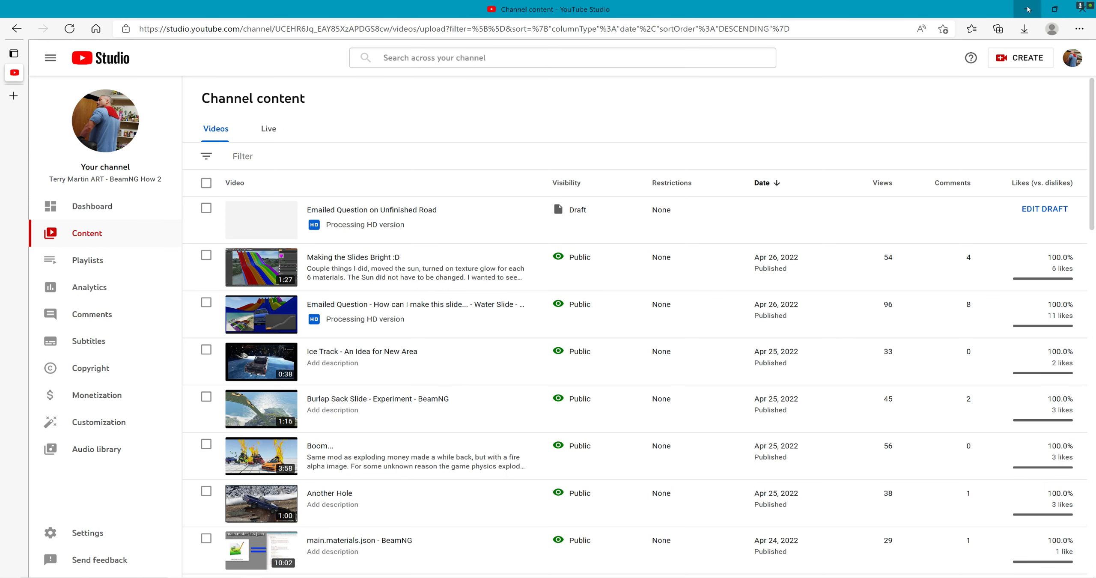
double_click(475, 17)
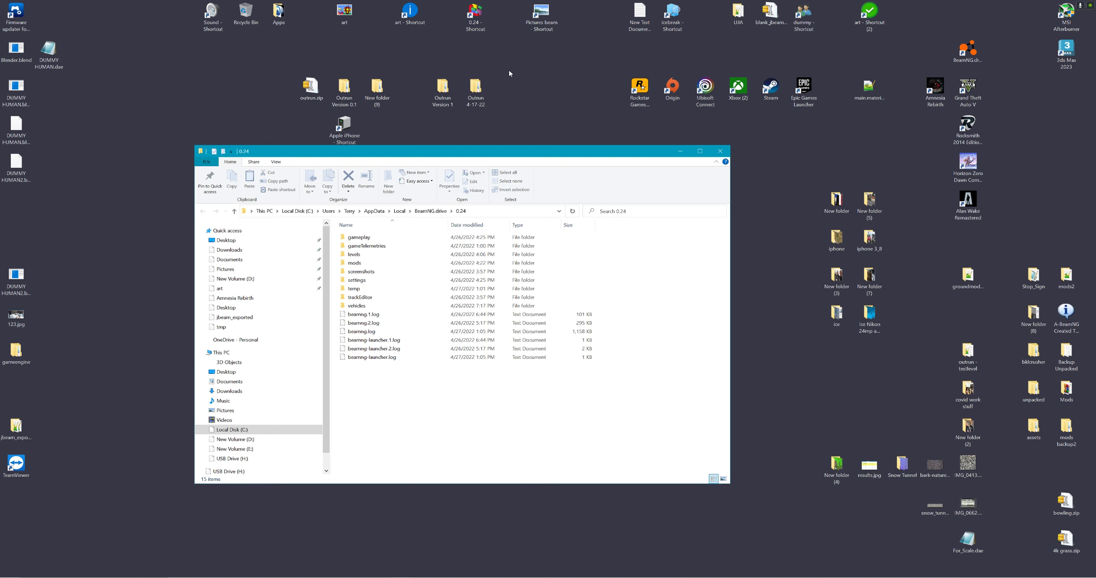
double_click(354, 254)
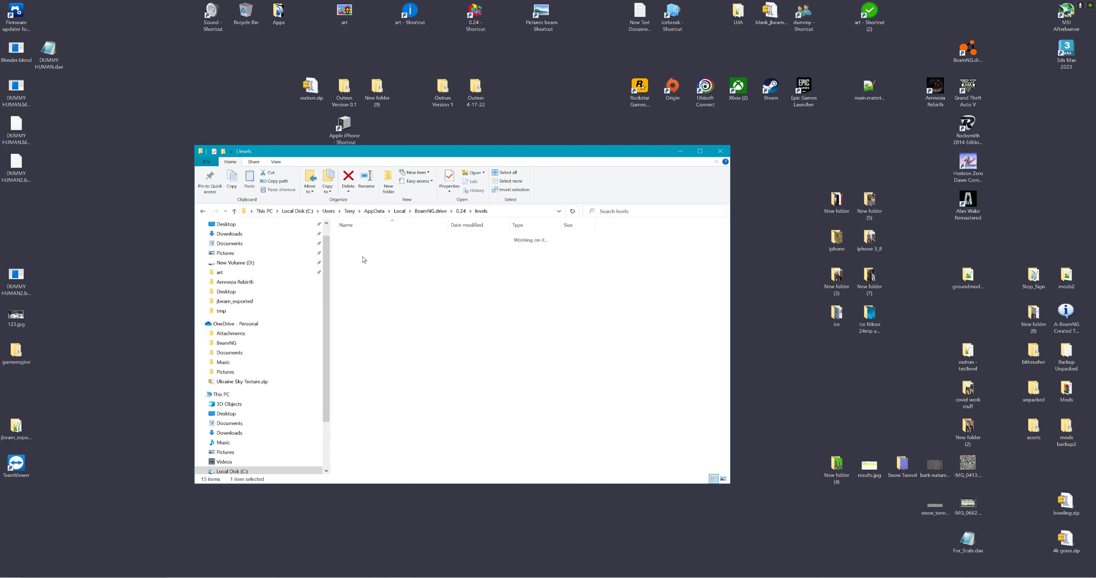
double_click(367, 255)
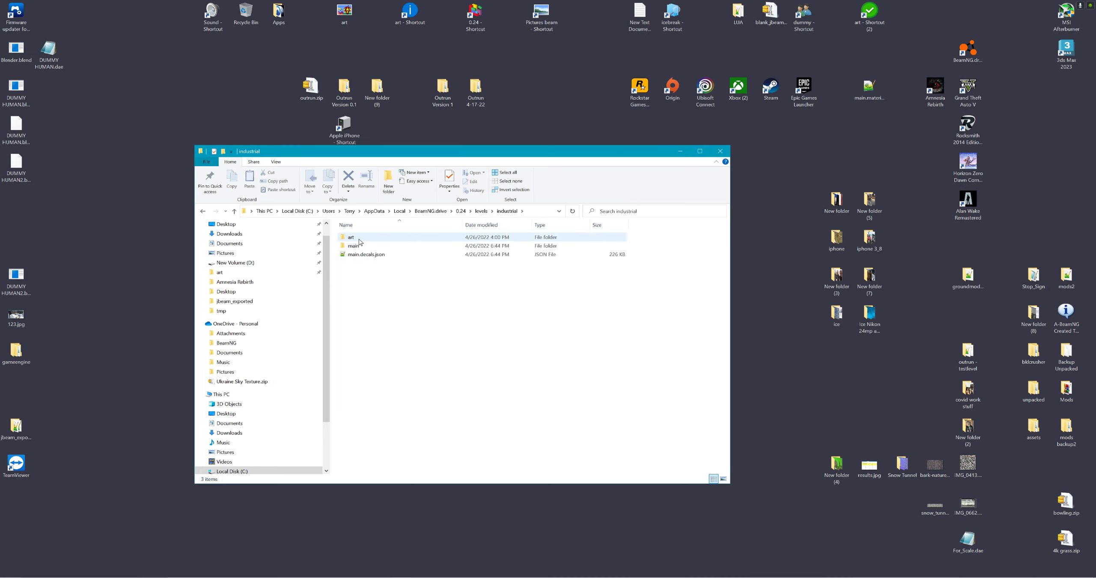
double_click(356, 237)
double_click(362, 246)
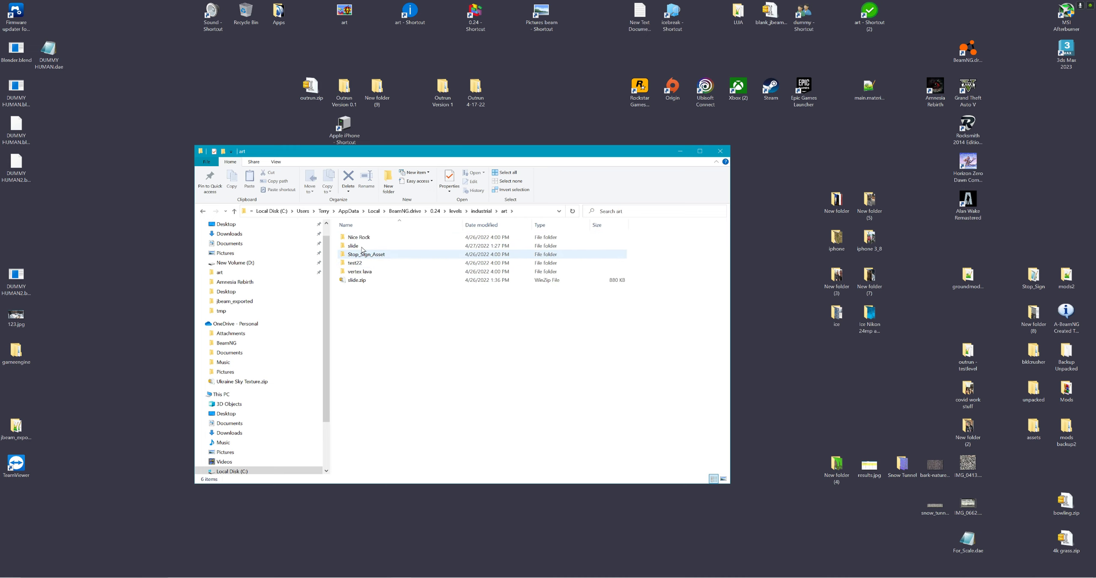
double_click(377, 238)
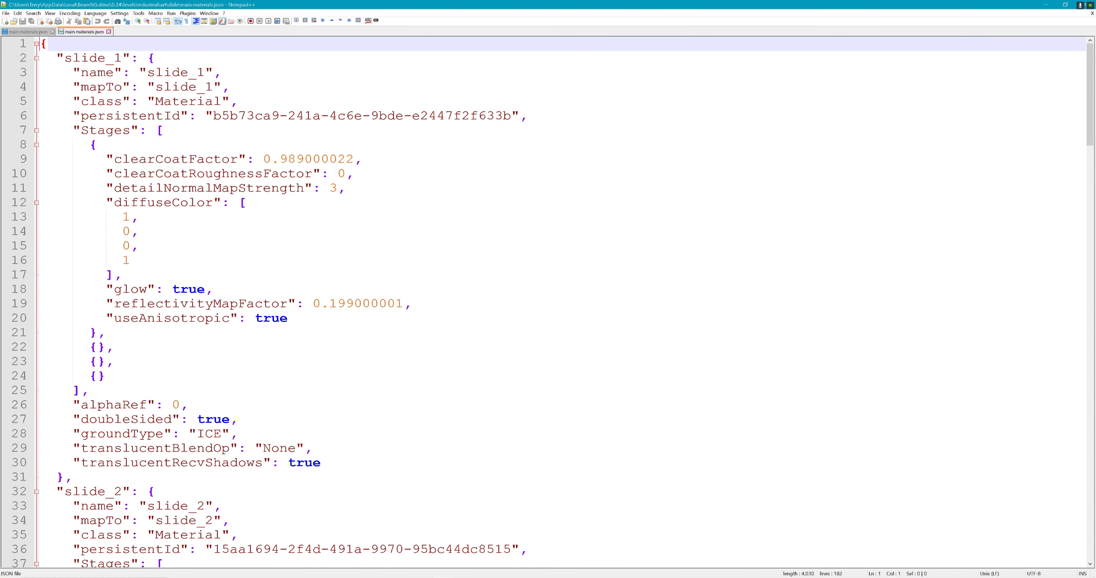
- Copy the slide_1 material definition, from its opening line through the translucentRecvShadows line
left_click_drag(65, 59, 123, 58)
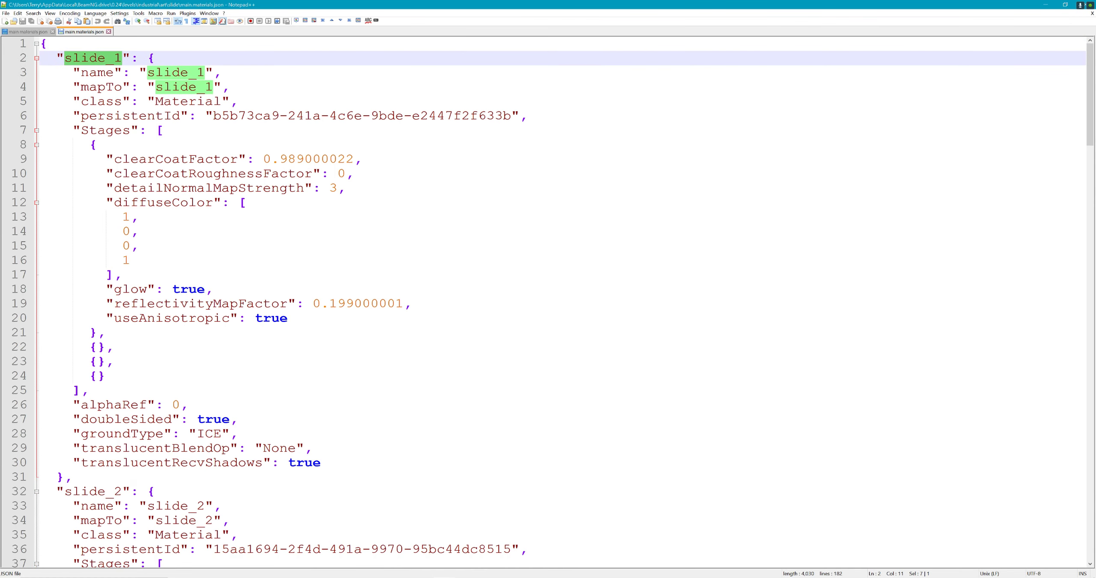
left_click_drag(41, 59, 321, 462)
key("ctrl+c")
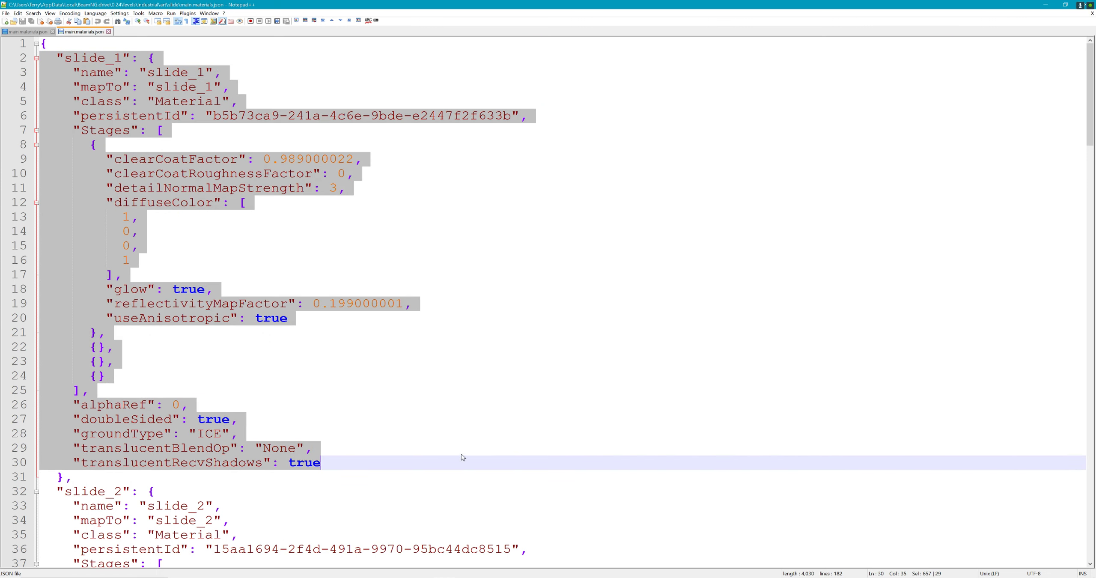
- Insert a closing brace and comma after the translucentRecvShadows line of the slide_6 material, followed by a new blank line
scroll(321, 462, "down", 20)
scroll(321, 462, "down", 18)
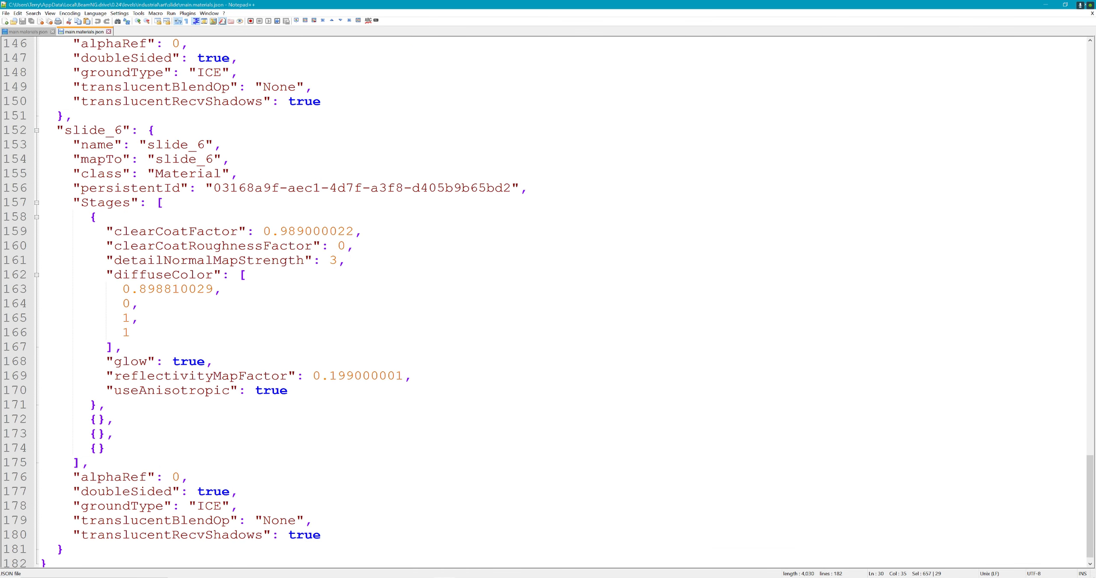
scroll(321, 462, "down", 1)
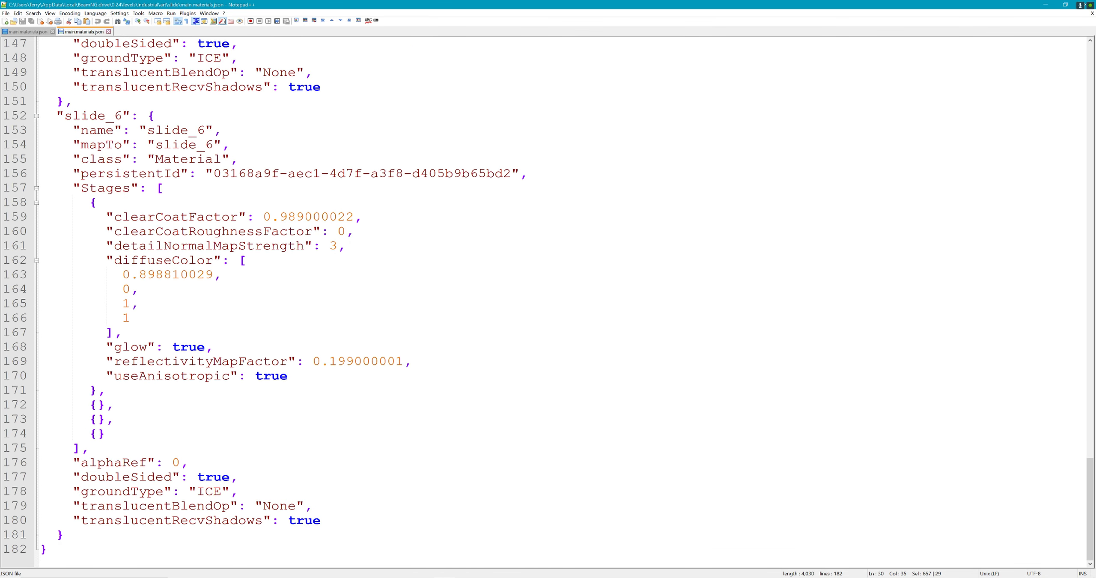
left_click(322, 520)
key("Return")
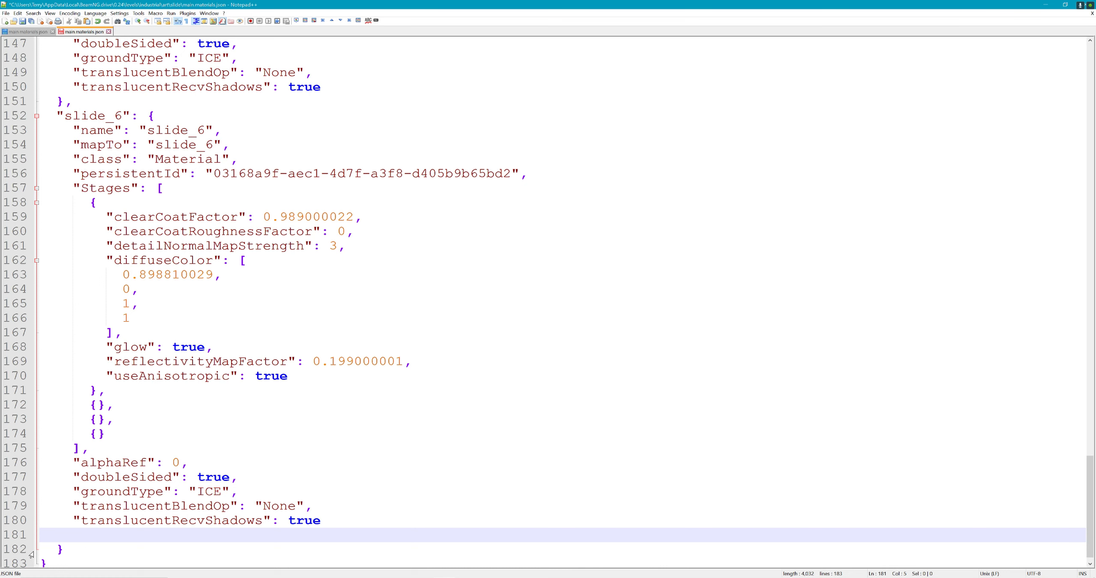
scroll(31, 555, "down", 1)
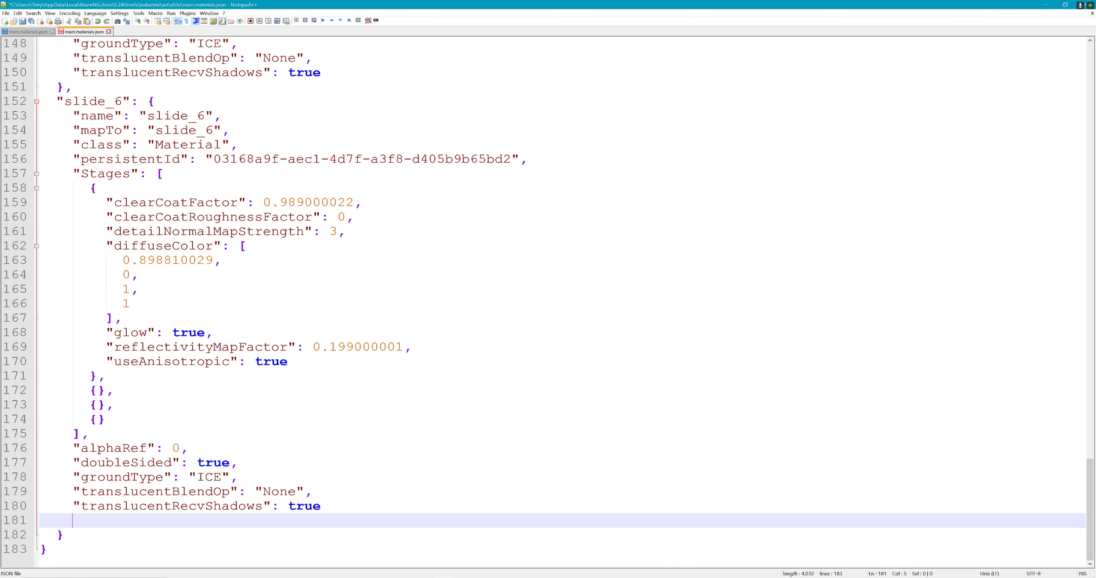
type("},")
key("Return")
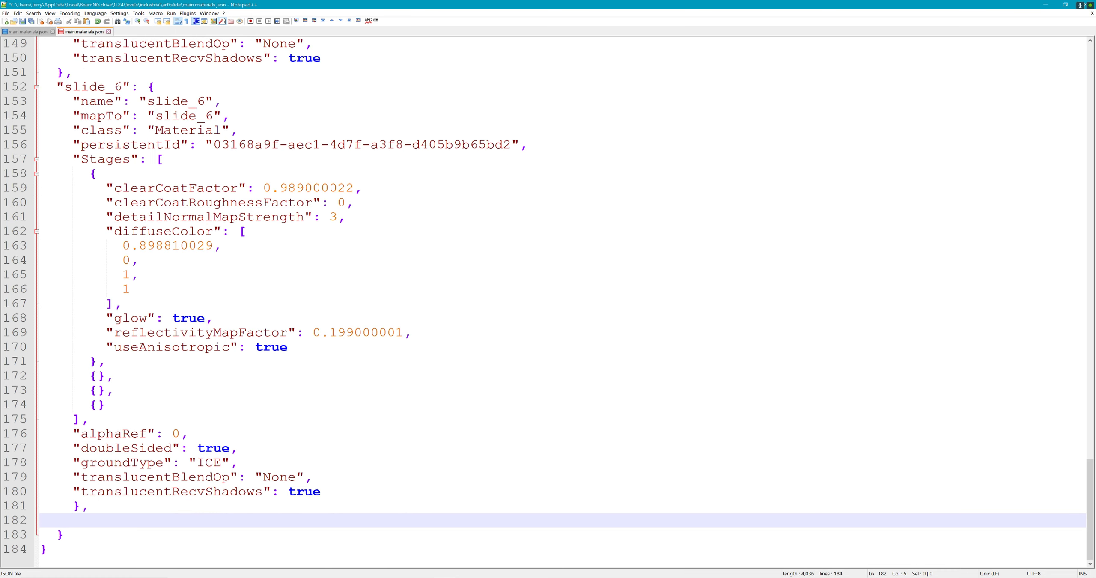
- Paste the copied slide_1 material definition on the blank line below the slide_6 material
key("ctrl+v")
scroll(557, 299, "up", 3)
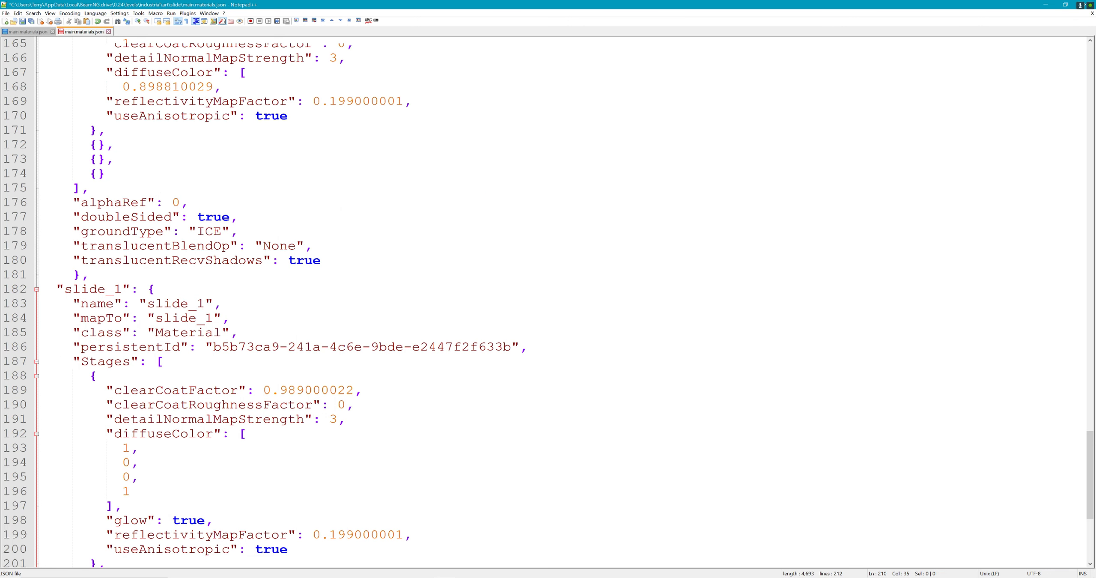
scroll(38, 349, "up", 2)
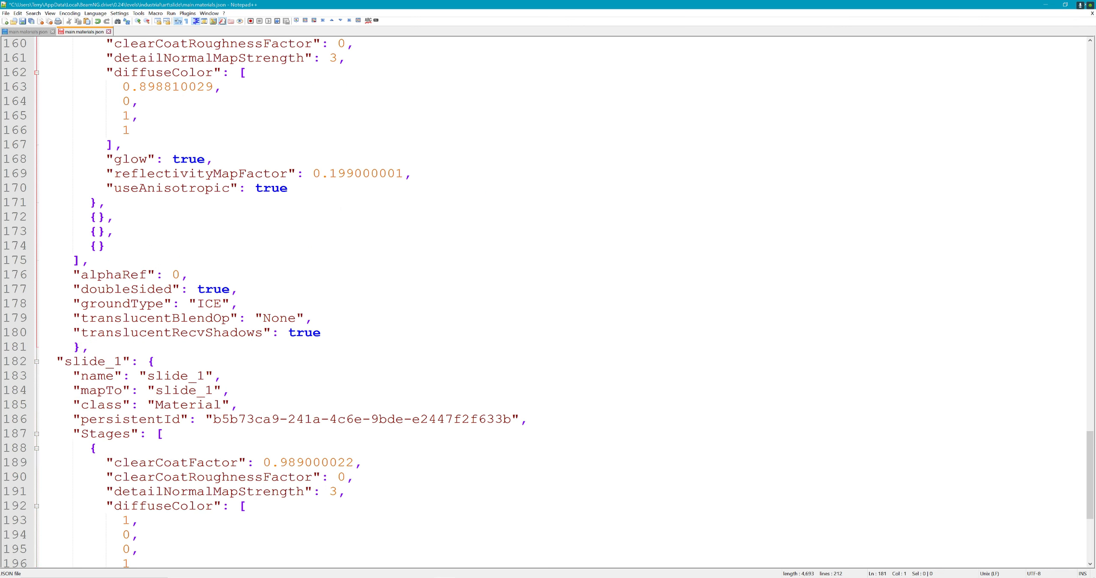
- Copy the block from slide_6's closing brace and comma through the translucentRecvShadows line of the pasted slide_1 material
left_click_drag(41, 346, 214, 536)
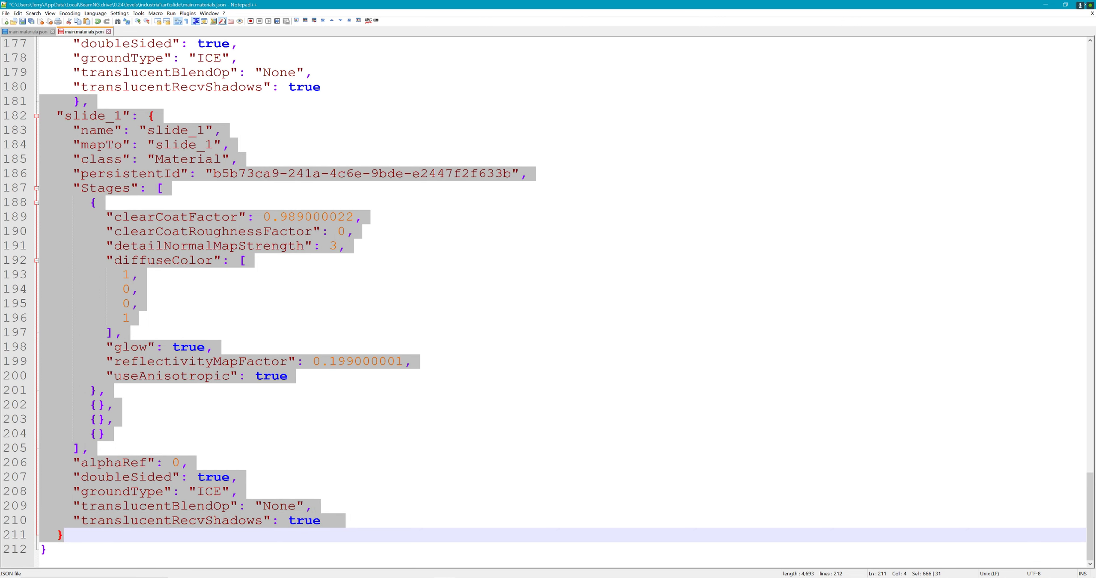
key("shift+Left")
key("shift+Left")
key("shift+Left")
key("shift+Left")
key("ctrl+c")
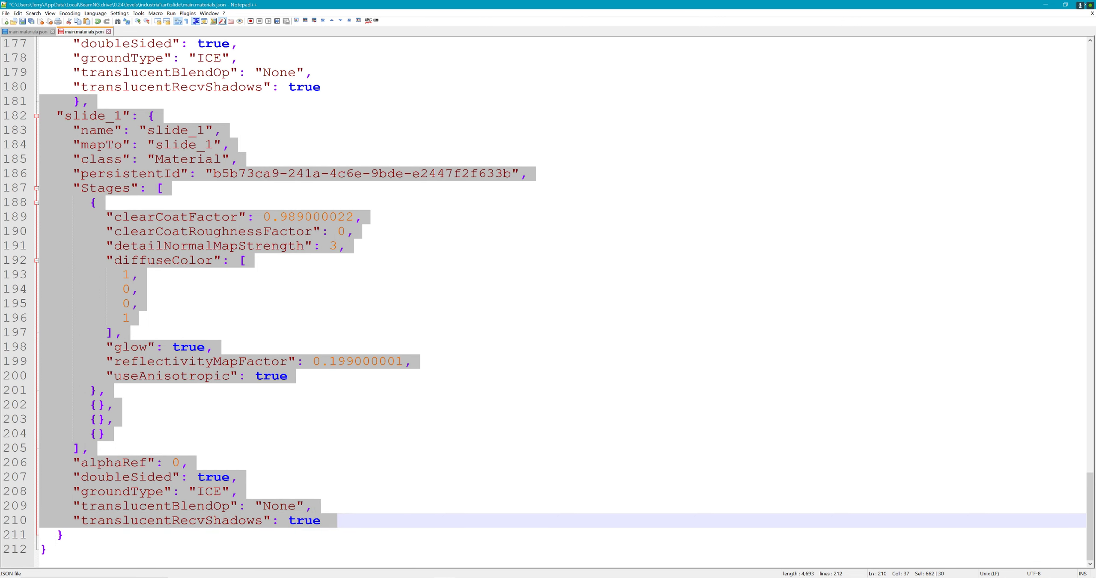
- Paste the copied block twice in succession after the pasted slide_1 material's translucentRecvShadows line, before the final closing braces
key("Right")
key("Return")
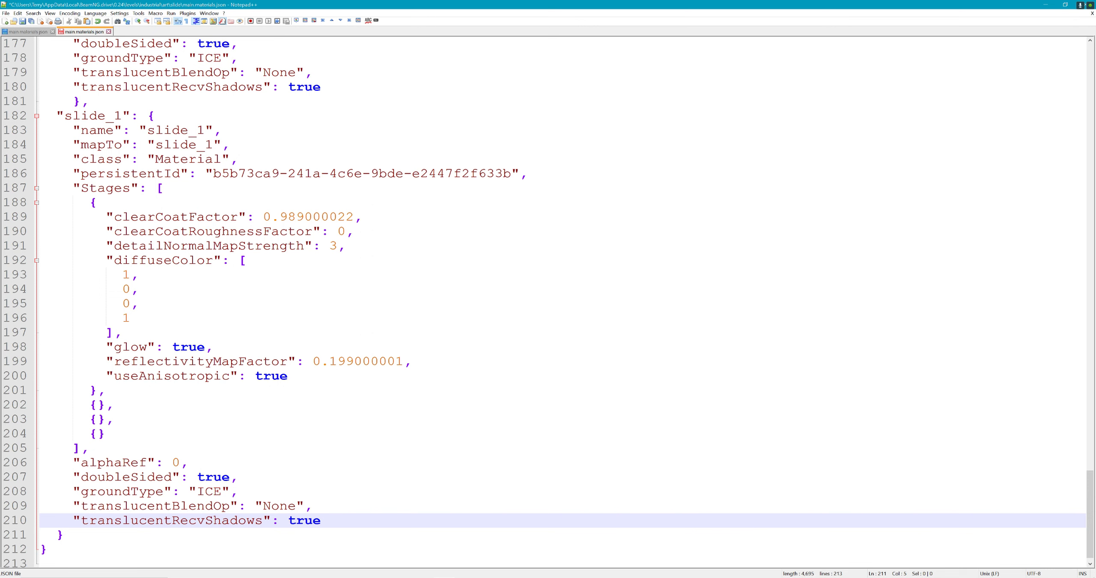
key("ctrl+v")
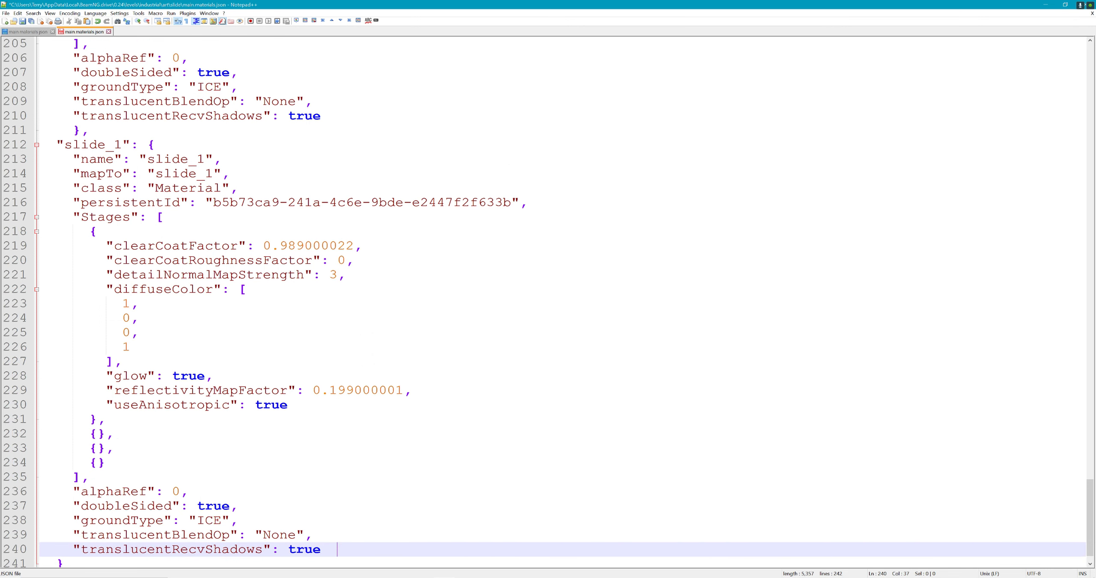
key("Return")
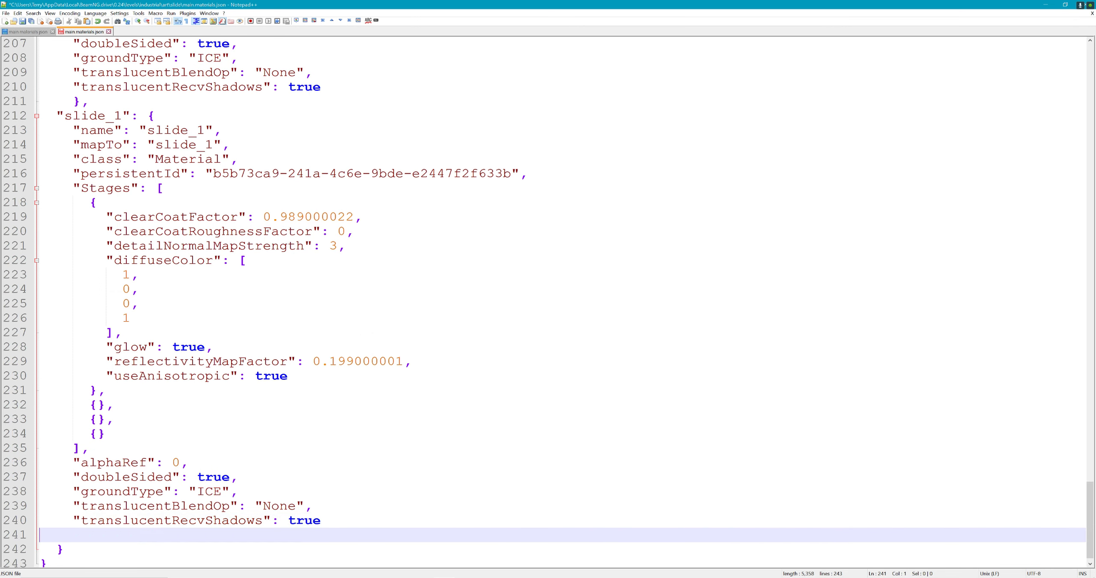
key("ctrl+v")
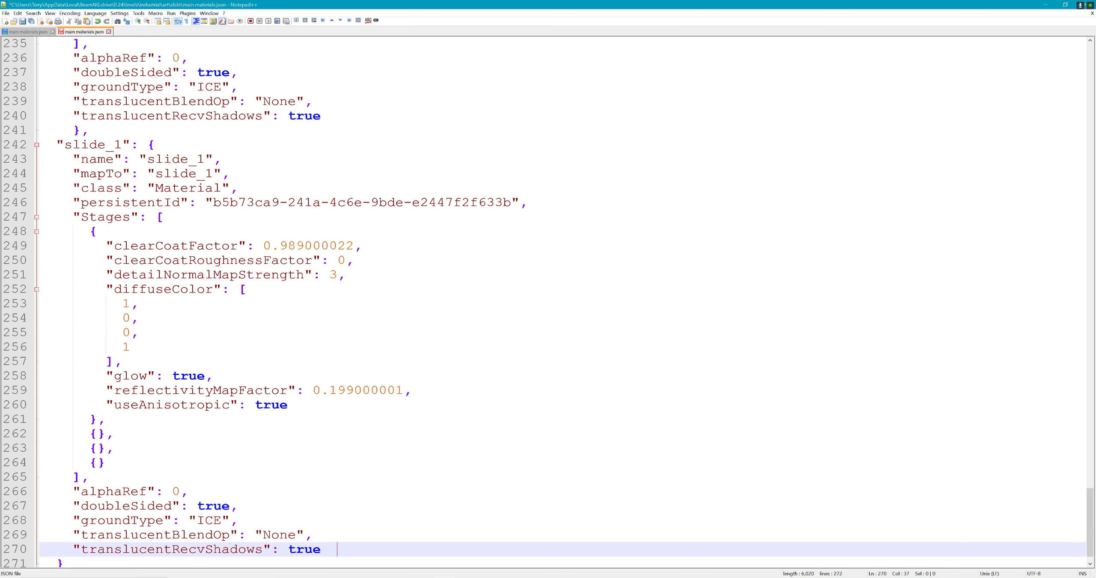
scroll(548, 299, "down", 1)
- In the first slide_1 copy below slide_6, change the material key, name and mapTo values to tube1
scroll(548, 299, "up", 20)
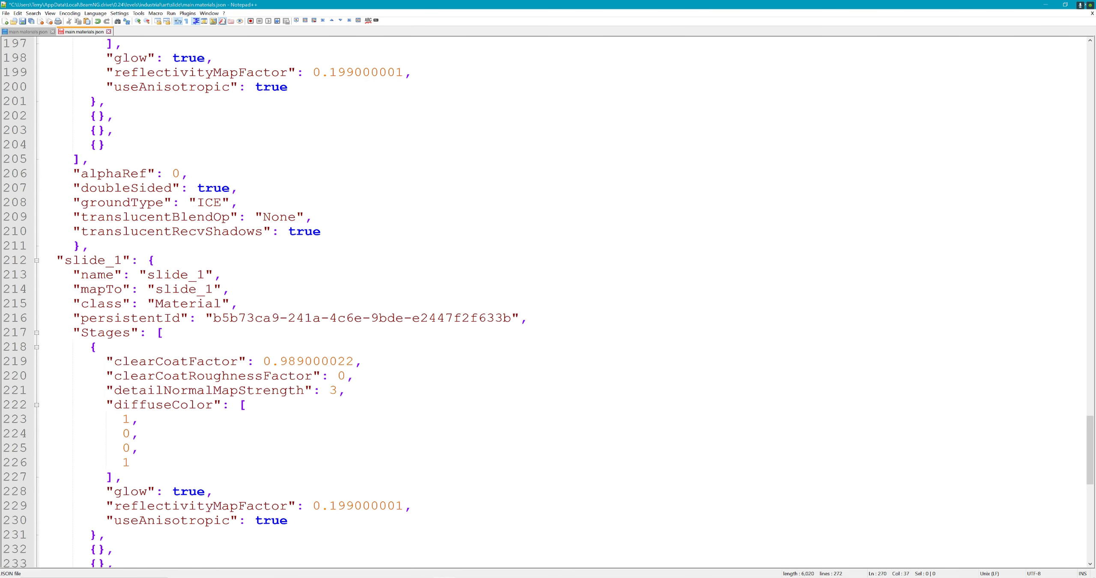
scroll(548, 300, "up", 12)
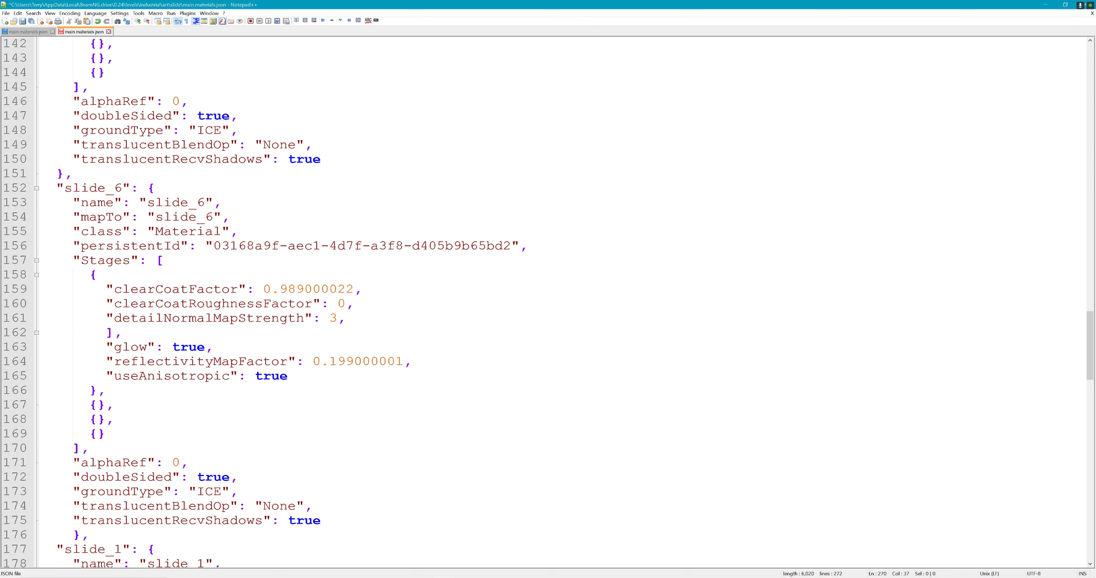
scroll(549, 300, "down", 3)
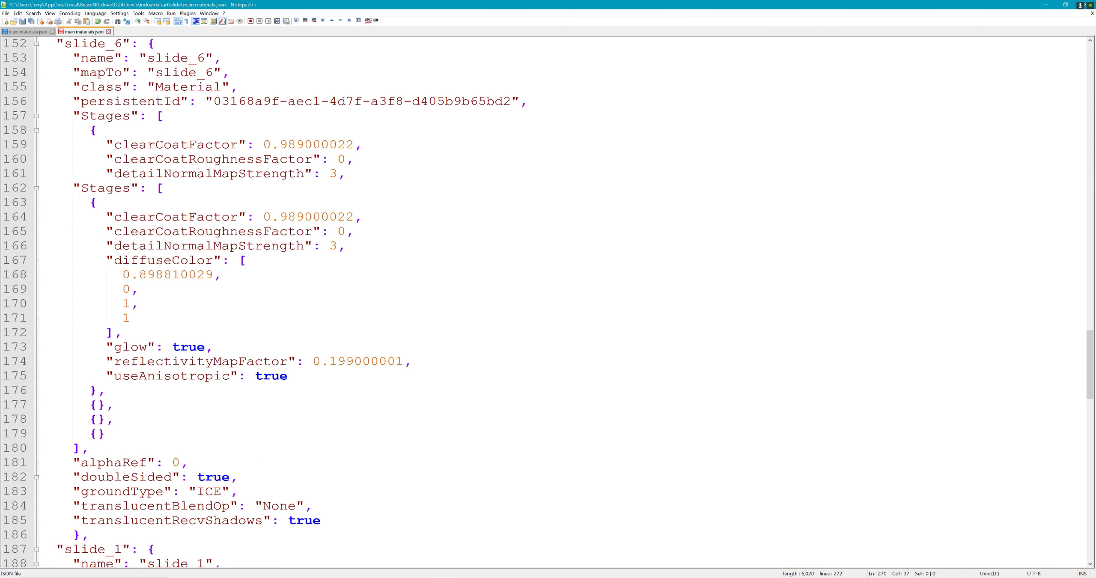
scroll(548, 300, "down", 2)
left_click_drag(64, 404, 114, 405)
type("tu")
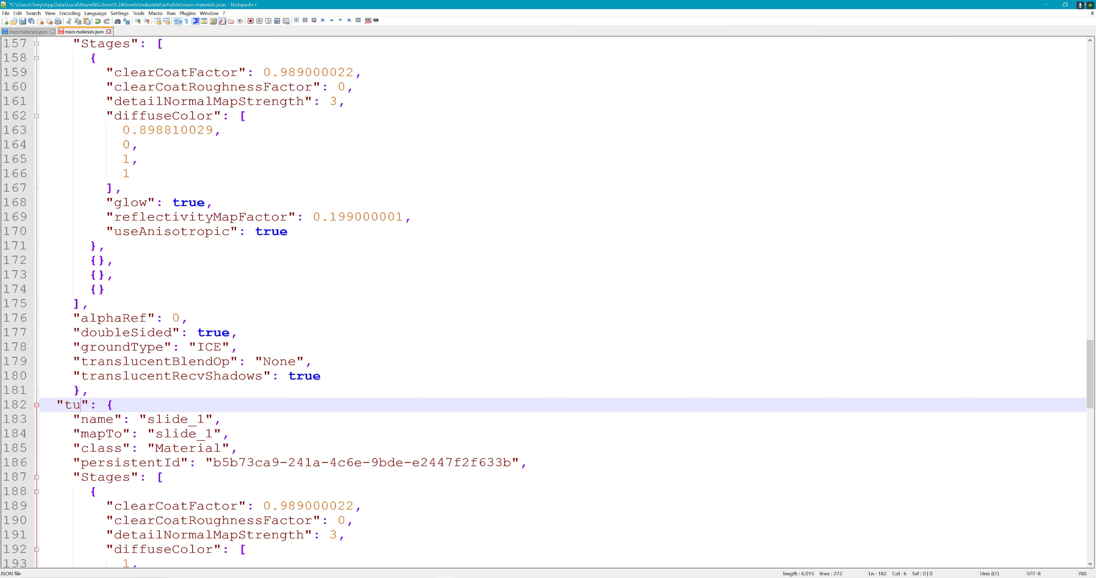
type("be1")
left_click_drag(64, 405, 213, 434)
type("tube1")
type("tube1")
- In the second slide_1 copy, directly below tube1, change the material key, name and mapTo values to tube2
scroll(563, 302, "down", 10)
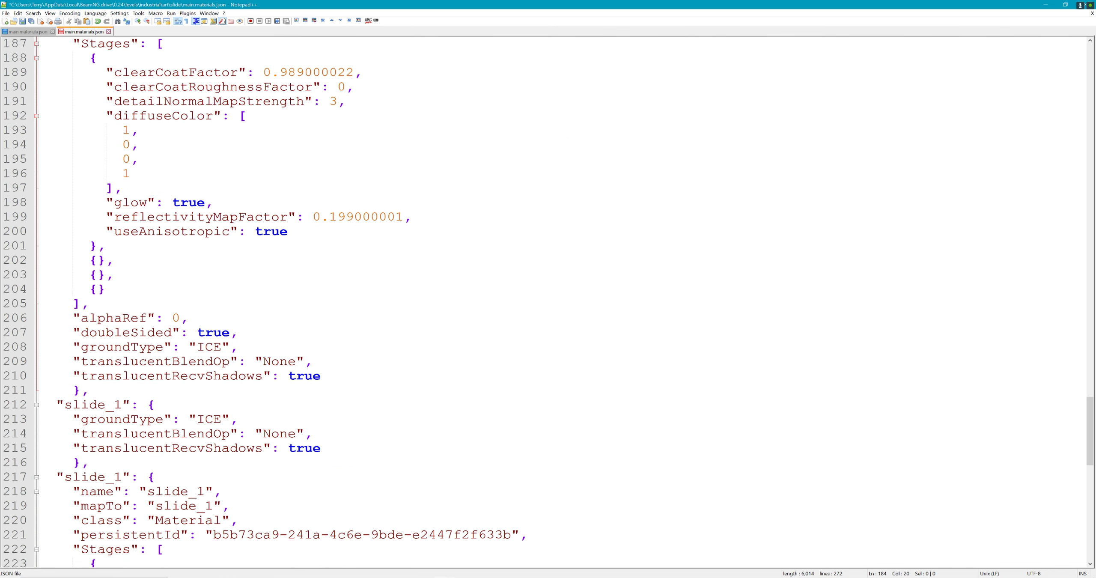
double_click(92, 405)
type("tube1")
left_click_drag(148, 419, 213, 434)
type("tube1")
type("tube1")
left_click_drag(98, 404, 106, 405)
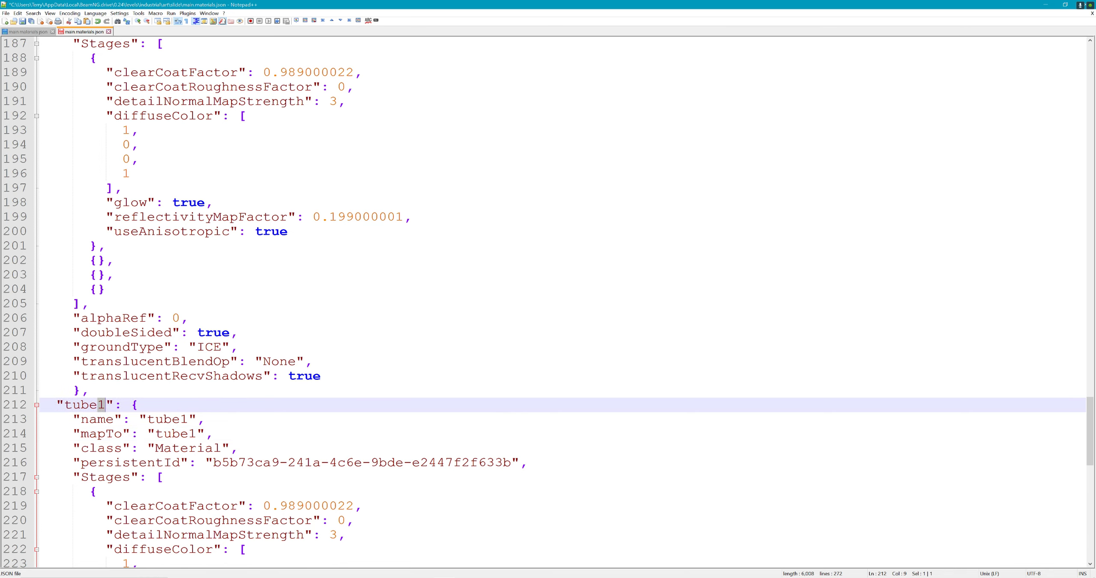
type("2")
left_click(180, 419)
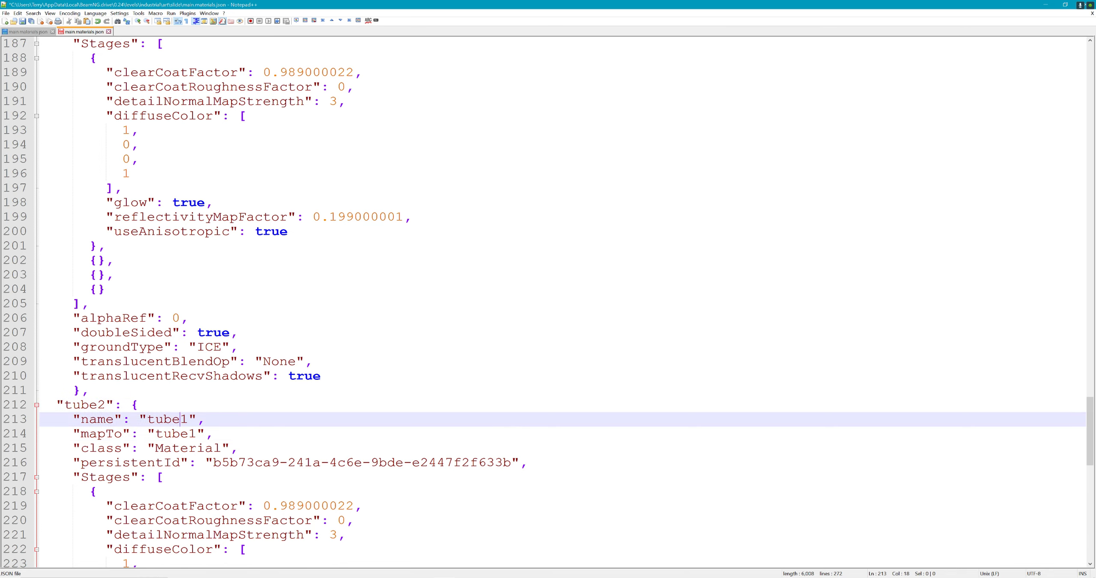
left_click_drag(180, 419, 196, 435)
type("2")
type("2")
- In the last slide_1 copy, directly below tube2, change the material key, name and mapTo values to tube3
scroll(197, 434, "down", 6)
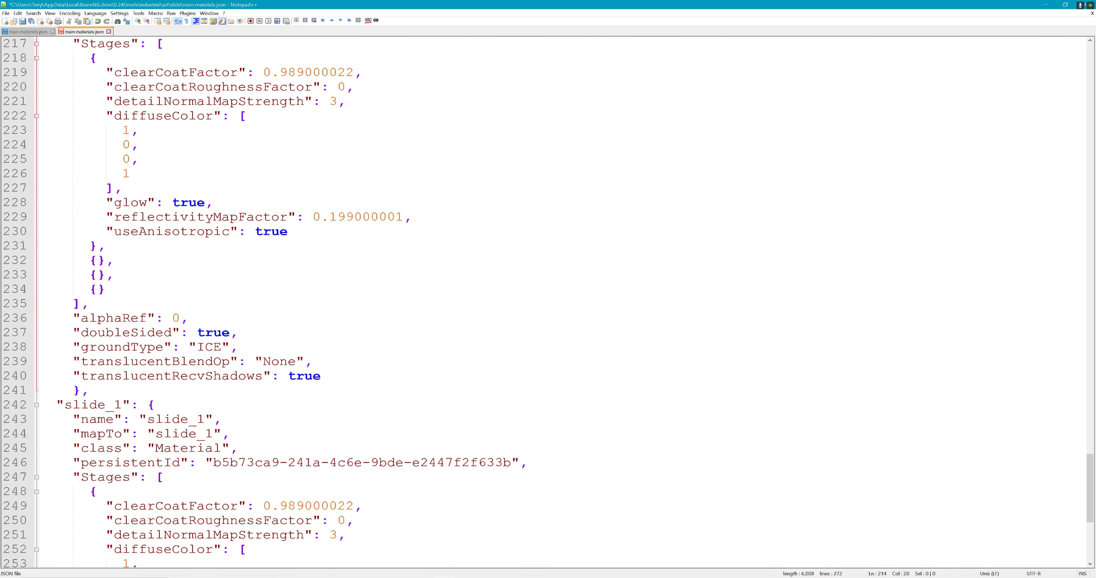
double_click(93, 405)
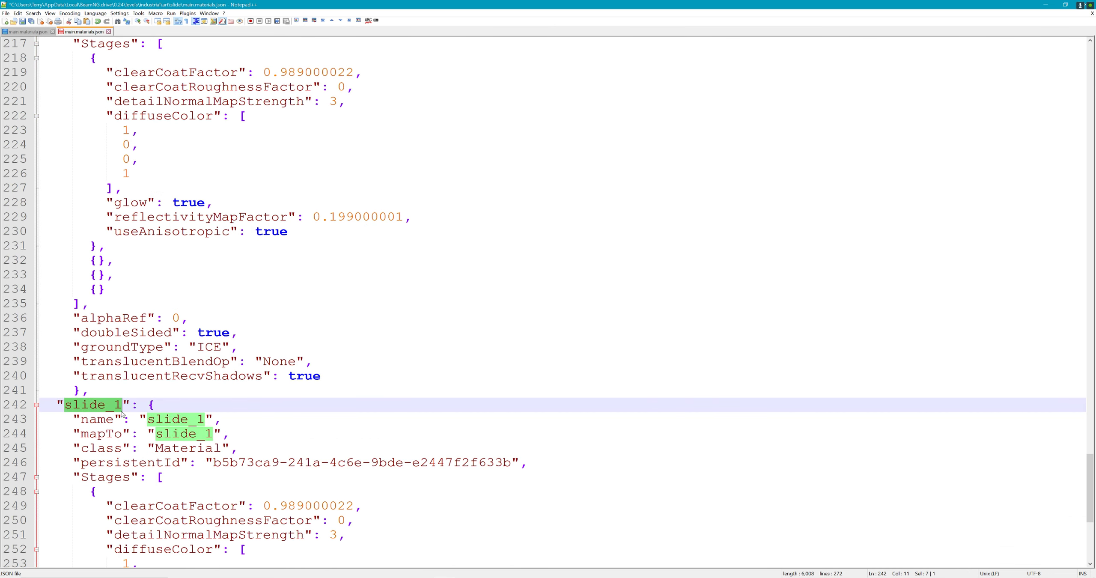
type("tube1")
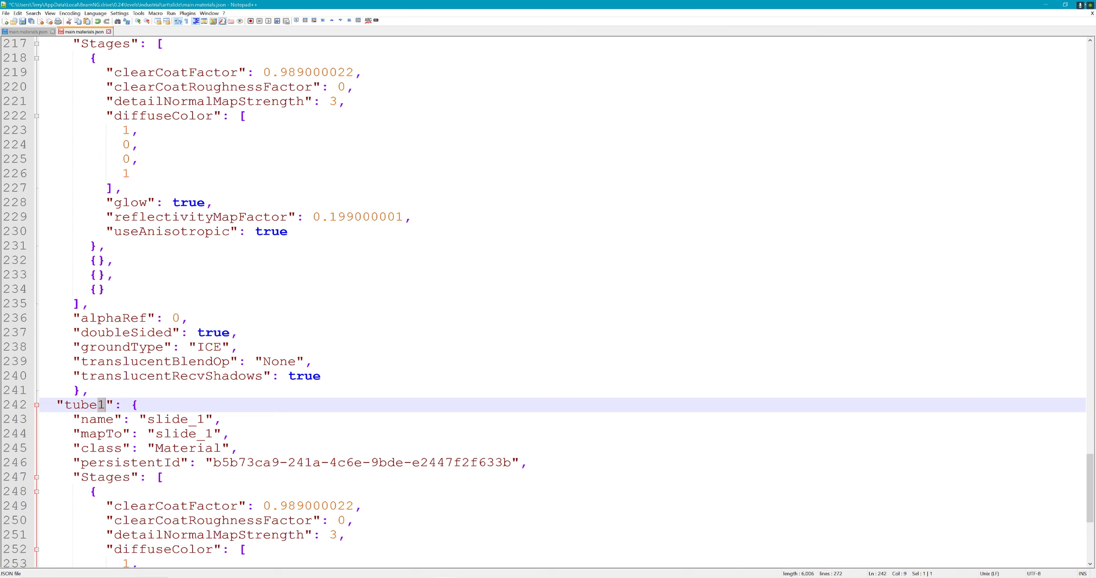
left_click_drag(147, 420, 206, 420)
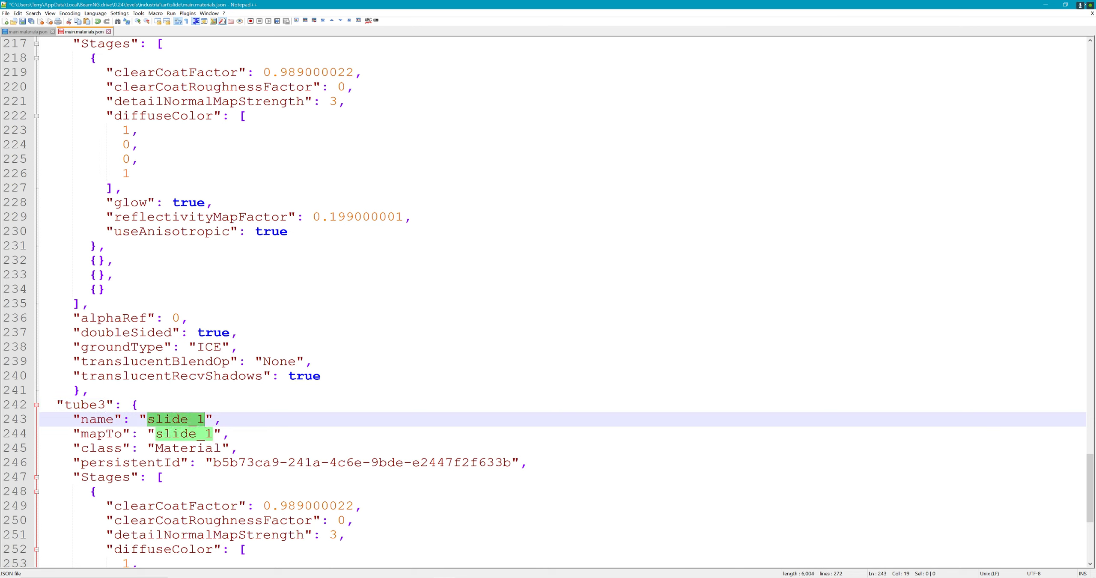
type("tube1")
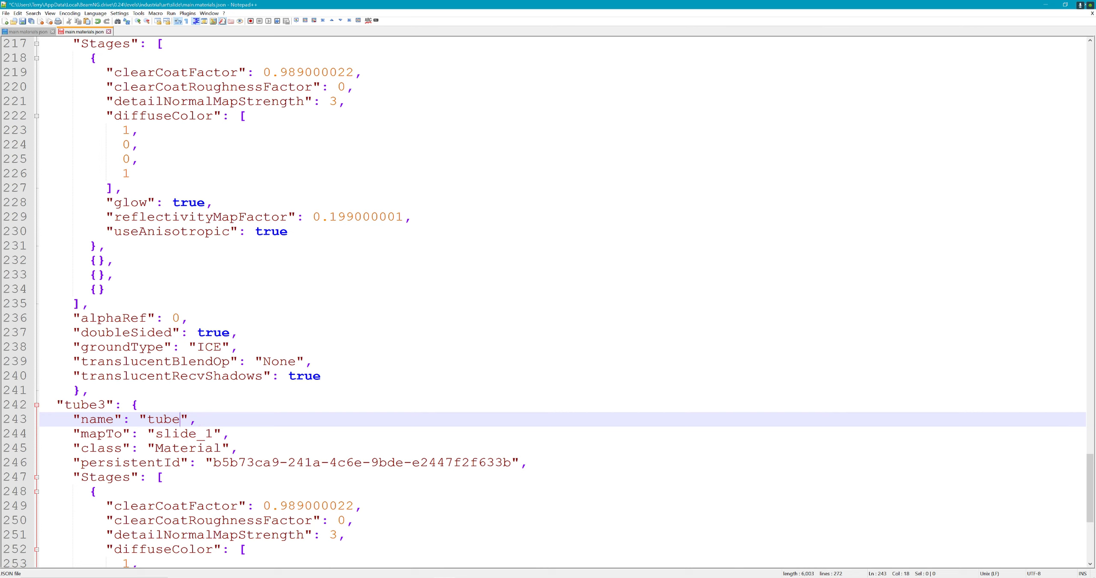
left_click_drag(156, 435, 205, 434)
key("shift+Right")
type("t")
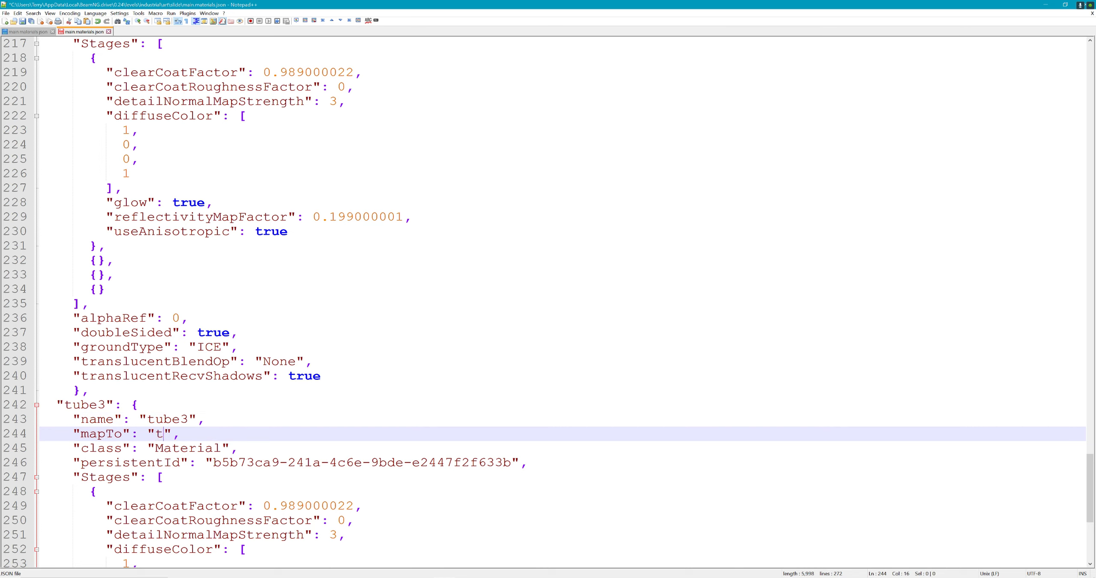
type("ube")
type("3")
- Add an empty line below the translucentRecvShadows line of the tube3 material
scroll(557, 299, "down", 7)
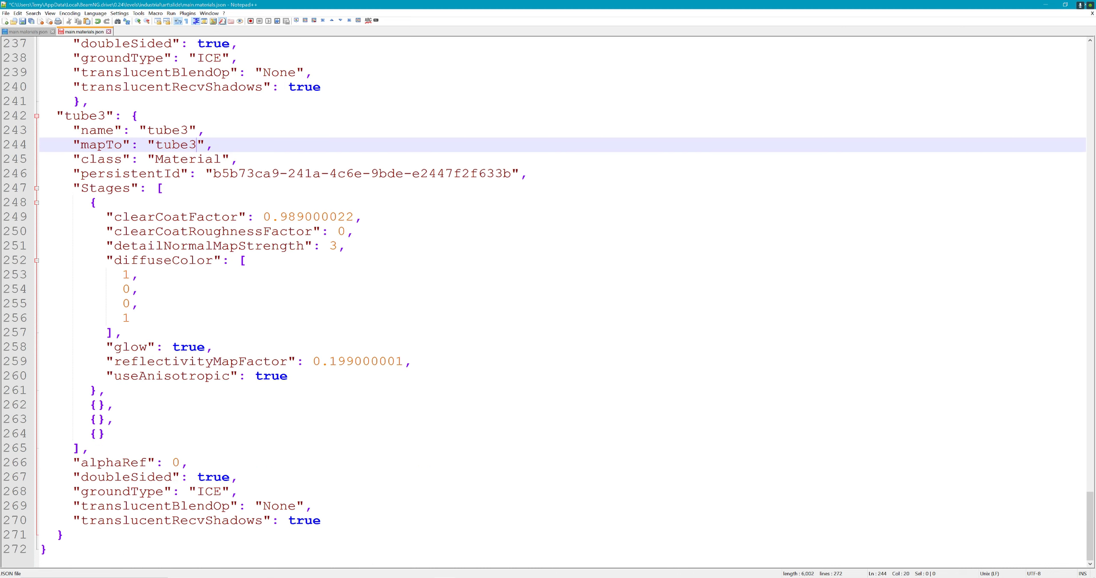
scroll(557, 299, "up", 20)
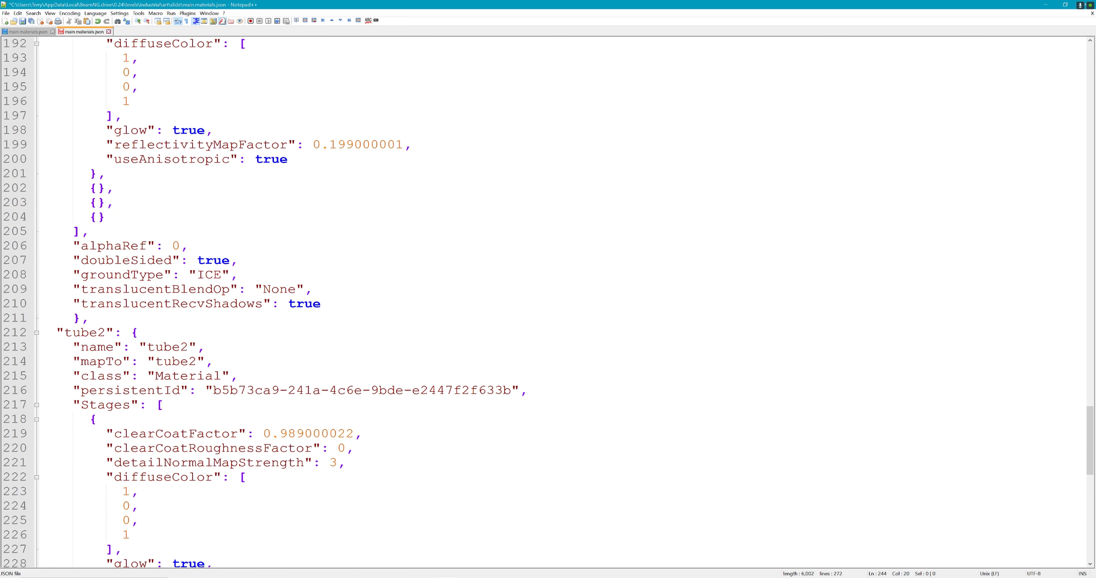
scroll(557, 300, "up", 13)
scroll(557, 300, "down", 20)
scroll(557, 300, "down", 13)
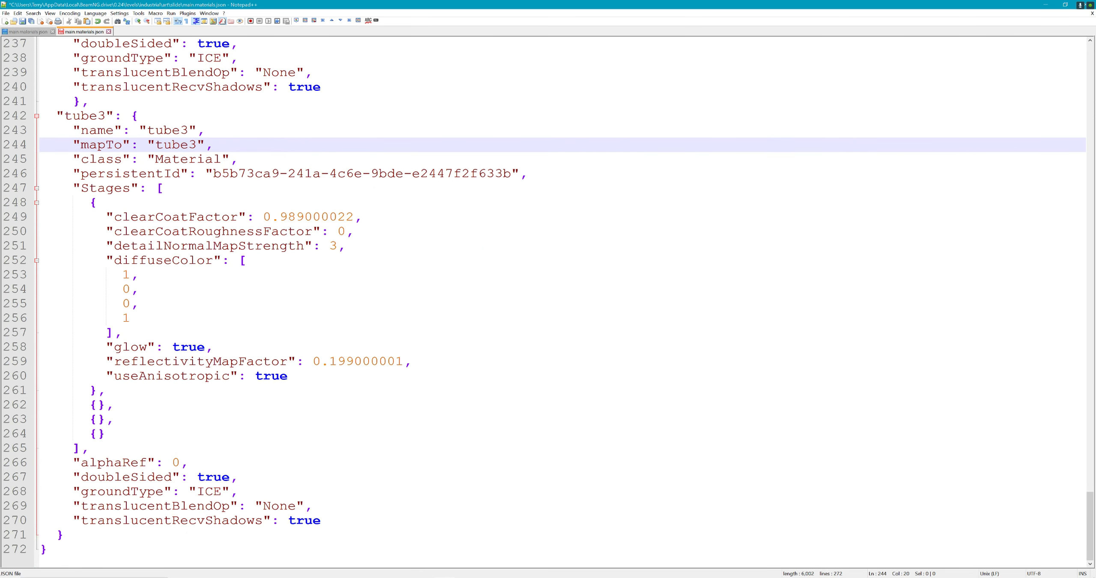
left_click(322, 521)
key("Return")
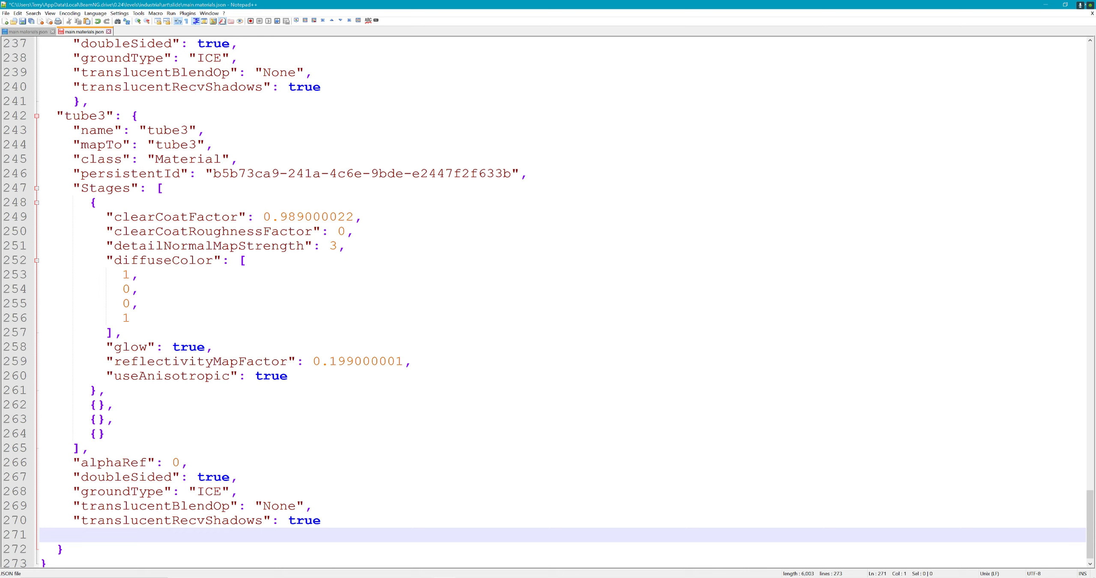
type("tube1")
left_click_drag(106, 535, 56, 535)
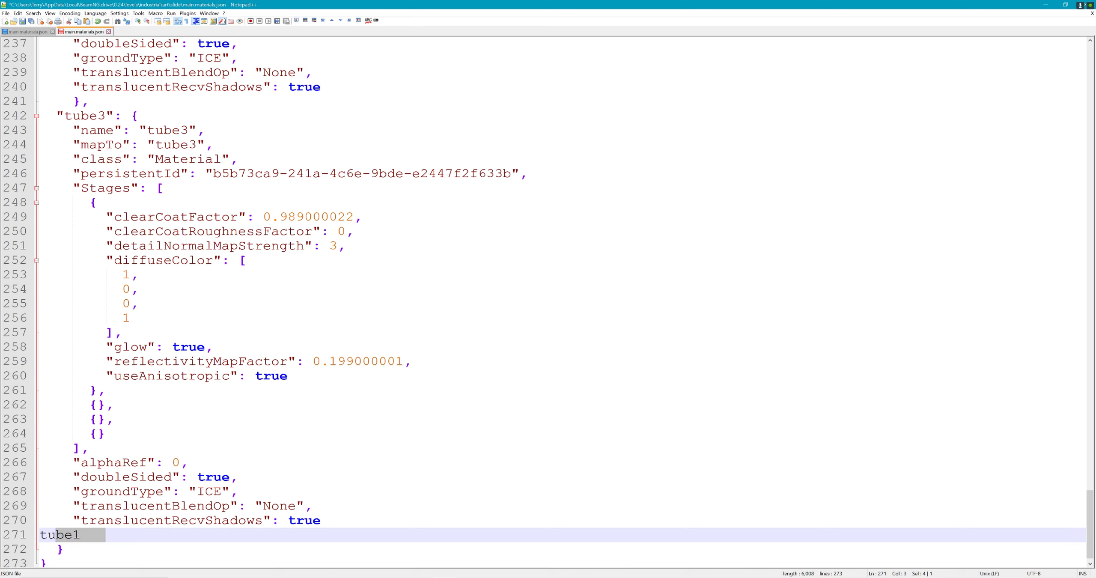
key("shift+Left")
key("shift+Left")
- Copy the block from the closing brace and comma above tube3 through its translucentRecvShadows line
key("shift+Up")
key("shift+Up")
key("shift+Up")
key("shift+Up")
key("shift+Up")
key("shift+Up")
key("shift+Up")
key("shift+Up")
key("shift+Up")
key("shift+Up")
key("shift+Up")
key("shift+Up")
key("shift+Up")
key("shift+Up")
key("shift+Up")
key("shift+Up")
key("shift+Up")
key("shift+Up")
key("shift+Up")
key("shift+Up")
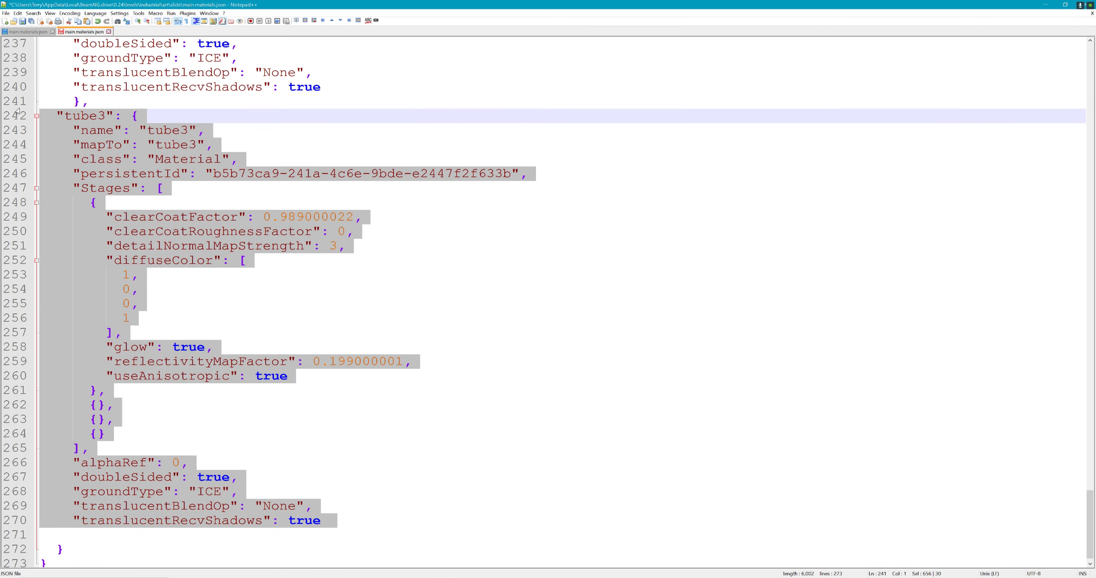
key("Right")
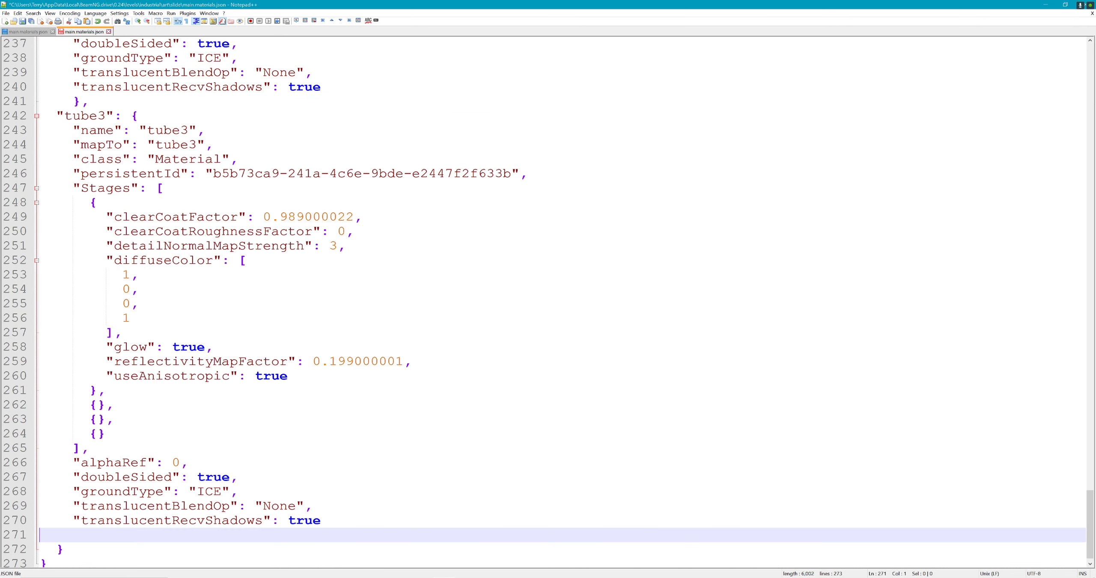
- Paste the tube3 block on the empty line and change the new copy's key, name and mapTo values to tube4
type("},   \"tube3\": {     \"name\": \"tube3\",     \"mapTo\": \"tube3\",     \"class\": \"Material\",     \"persistentId\": \"b5b73ca9-241a-4c6e-9bde-e2447f2f633b\",     \"Stages\": [       {         \"clearCoatFactor\": 0.989000022,         \"clearCoatRoughnessFactor\": 0,         \"detailNormalMapStrength\": 3,         \"diffuseColor\": [           1,           0,           0,           1         ],         \"glow\": true,         \"reflectivityMapFactor\": 0.199000001,         \"useAnisotropic\": true       },       {},       {},       {}     ],     \"alphaRef\": 0,     \"doubleSided\": true,     \"groundType\": \"ICE\",     \"translucentBlendOp\": \"None\",     \"translucentRecvShadows\": true")
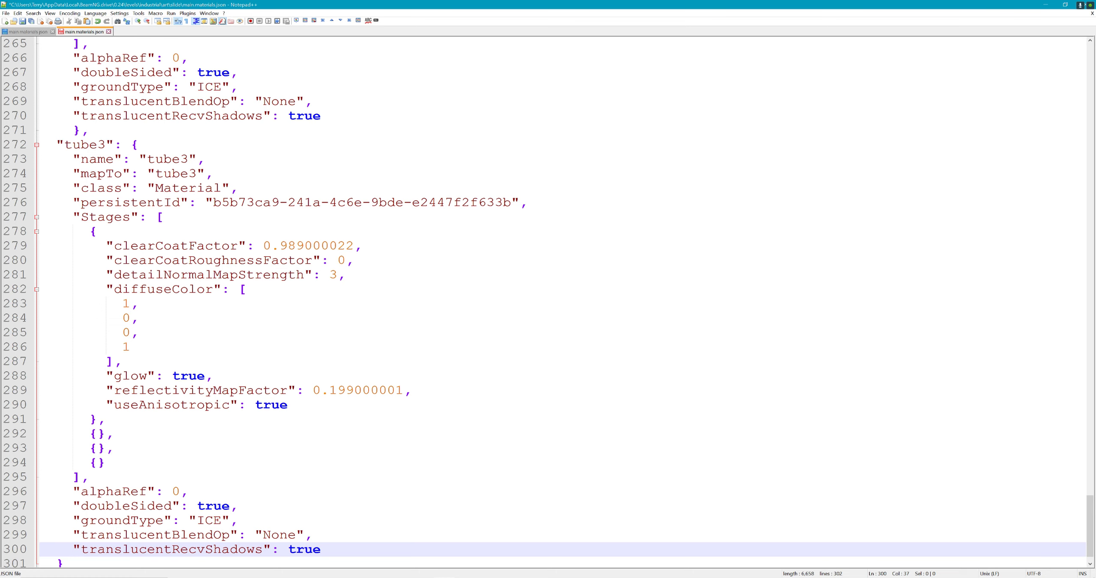
left_click_drag(98, 144, 105, 145)
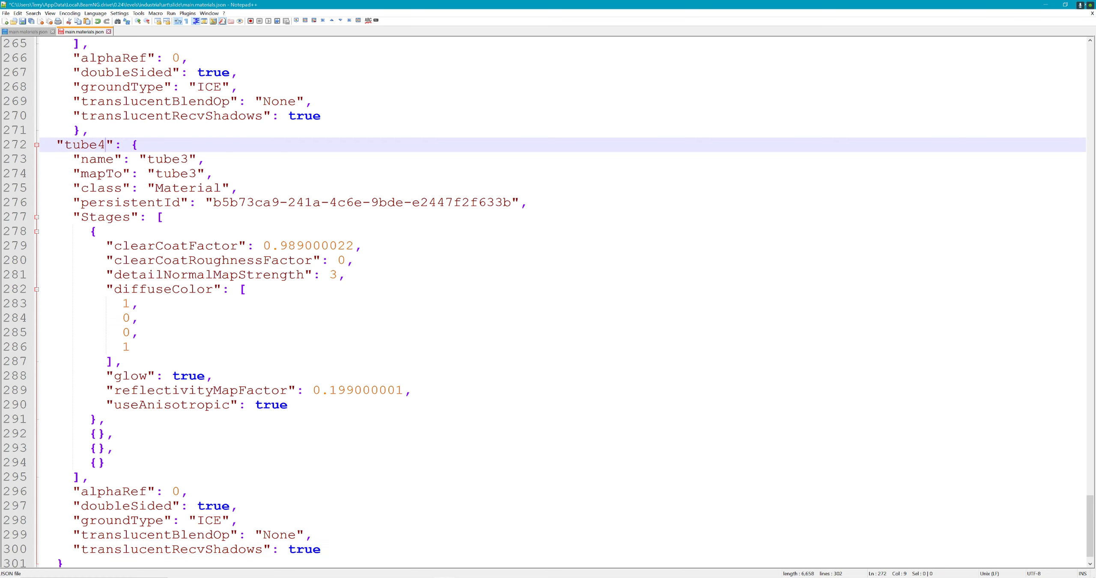
left_click(181, 159)
key("Down")
key("shift+Right")
type("4")
scroll(549, 299, "down", 1)
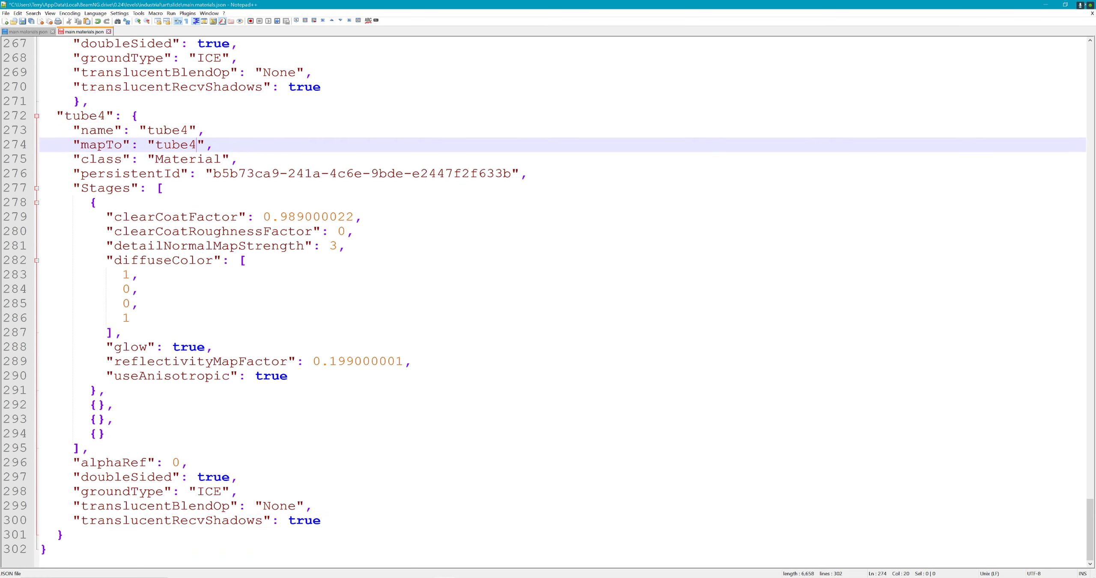
- Save main.materials.json, switch to the desktop and launch the BeamNG.drive game
scroll(6, 96, "up", 7)
left_click(23, 21)
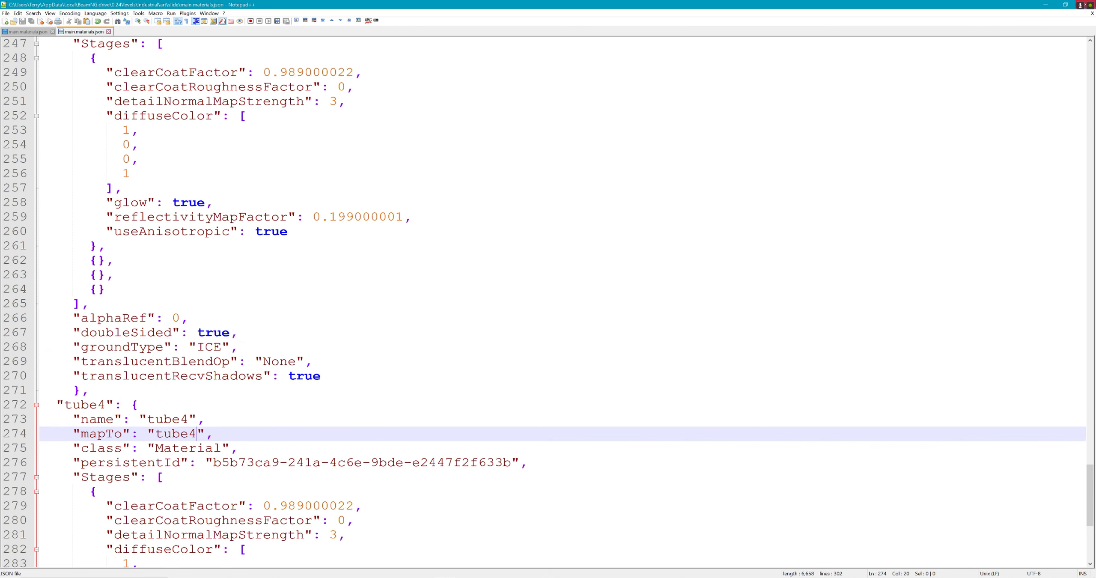
left_click(1046, 5)
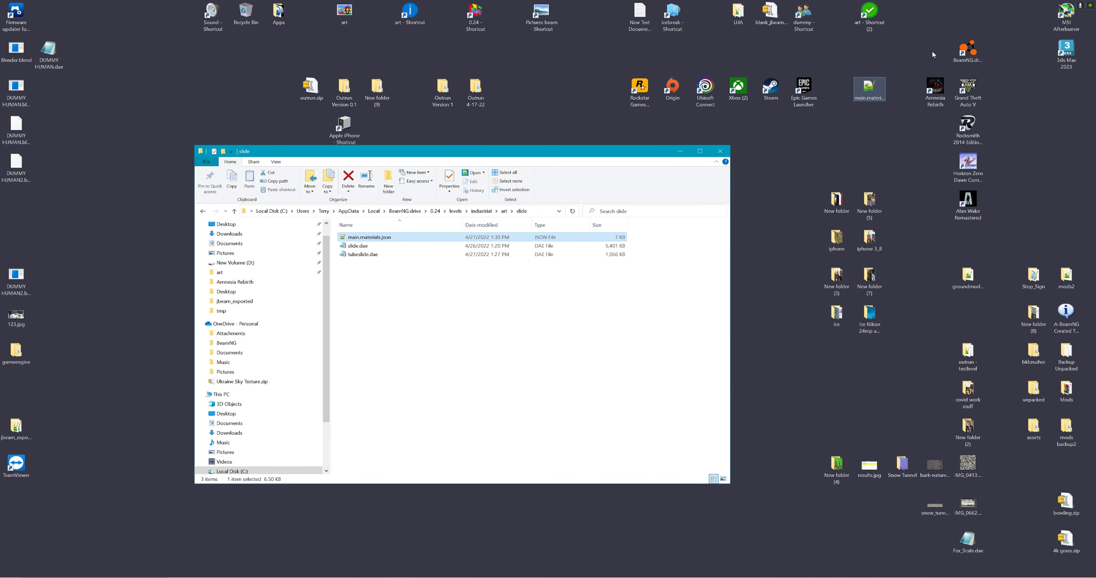
left_click(968, 51)
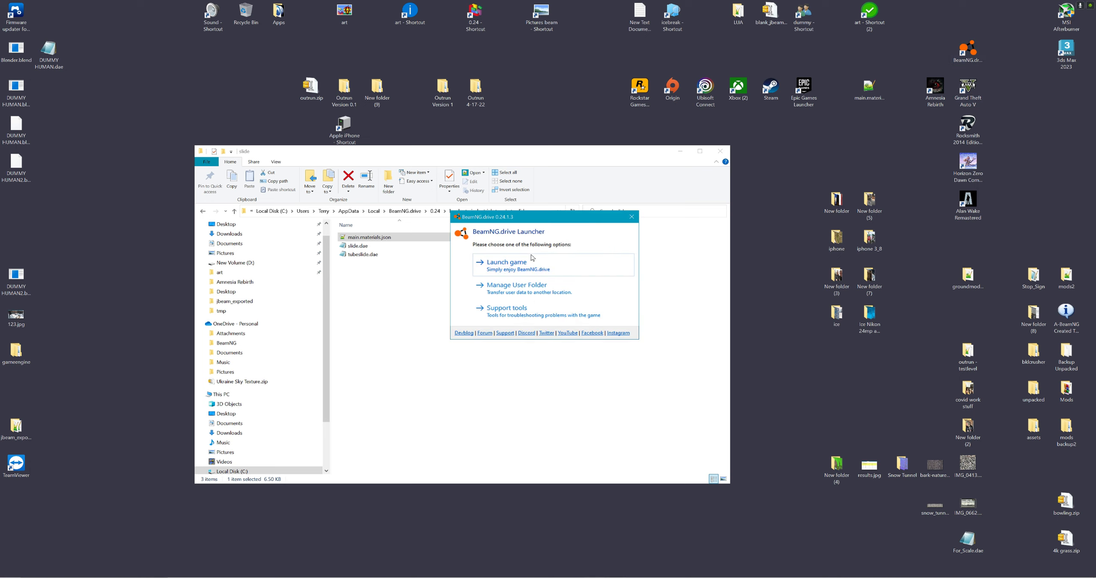
left_click(532, 260)
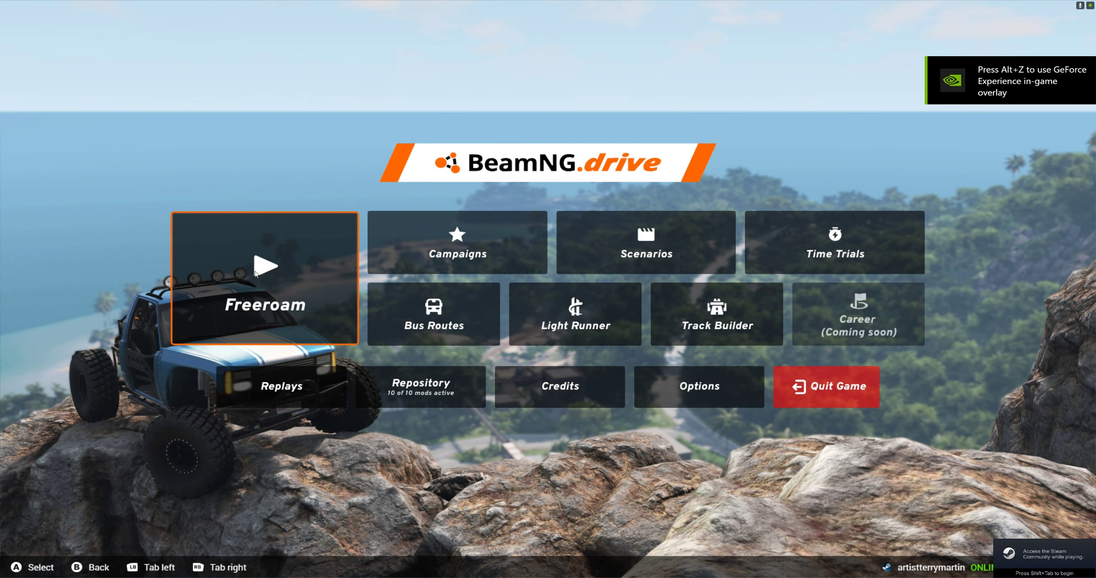
- Start a Freeroam session on the Industrial Site map, spawning at Western Industrial Area
left_click(255, 274)
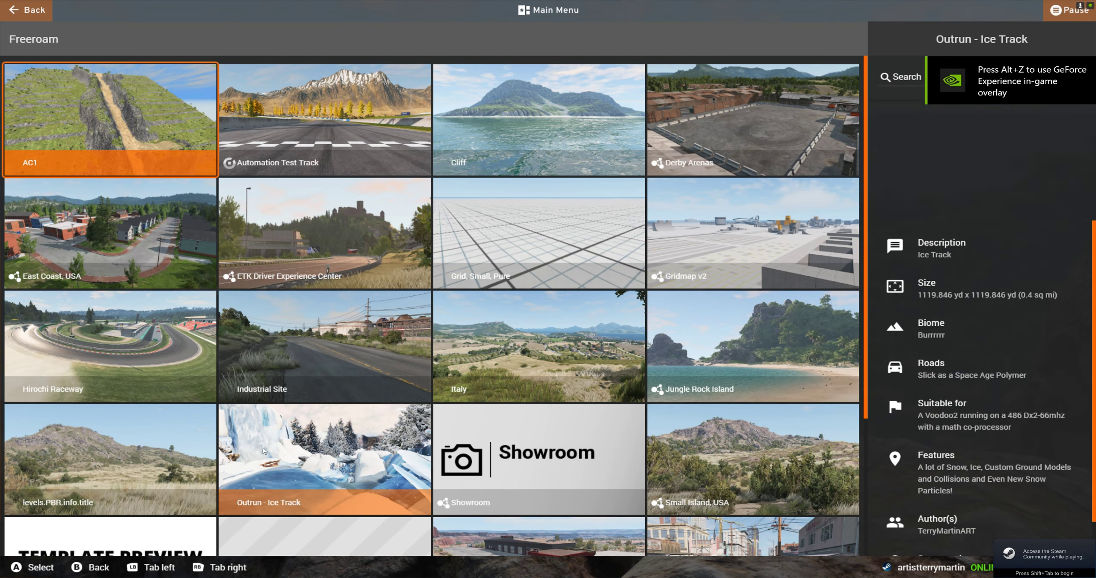
scroll(278, 454, "down", 2)
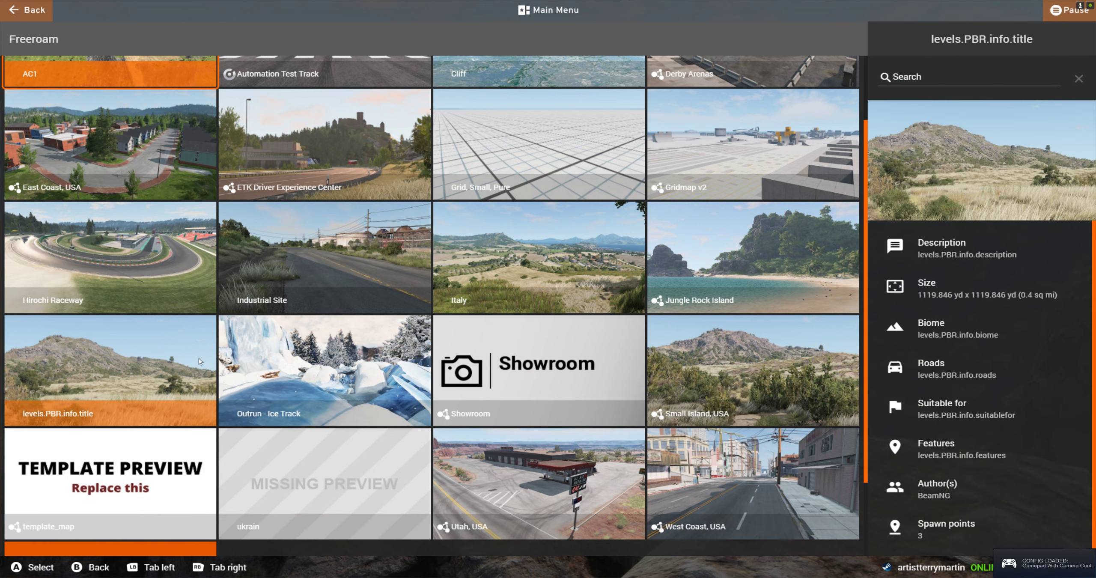
left_click(344, 256)
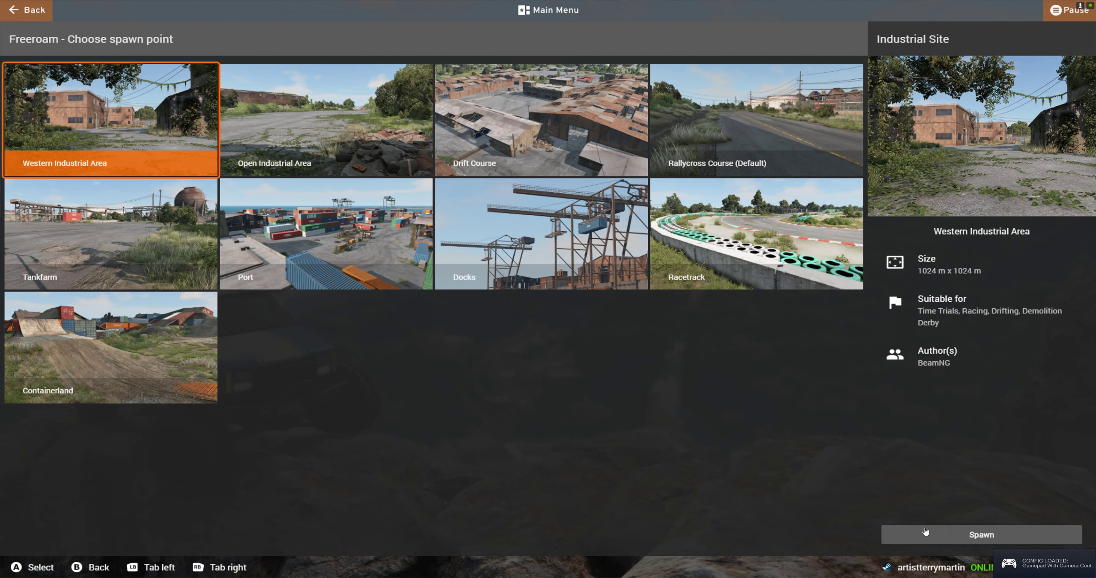
left_click(951, 532)
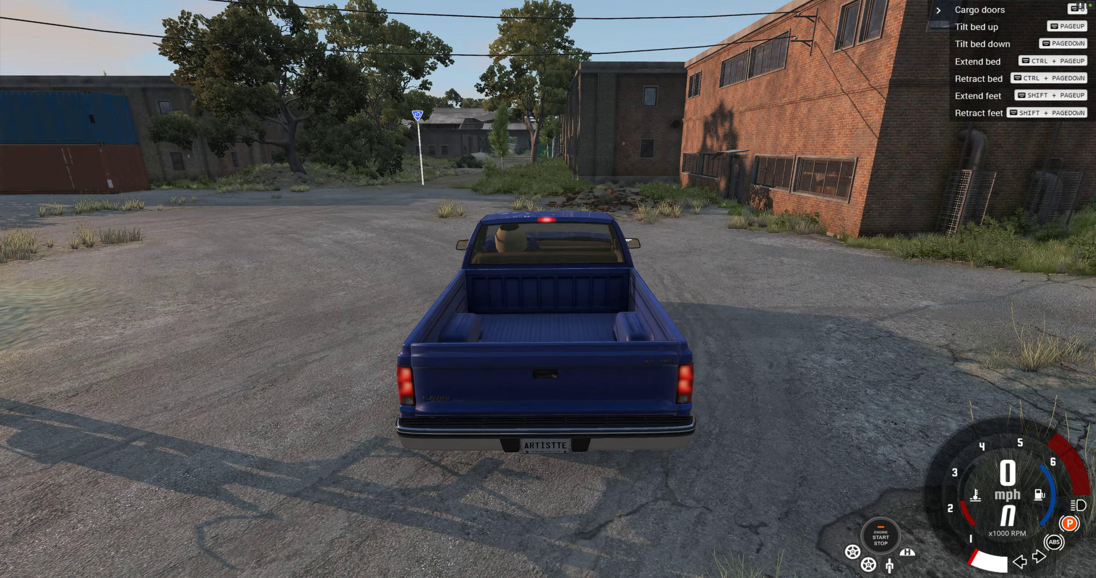
- Fly the free camera to the rainbow slide on the beach and open the World Editor
key("shift+c")
key("s")
right_click_drag(369, 124, 163, 85)
key("w")
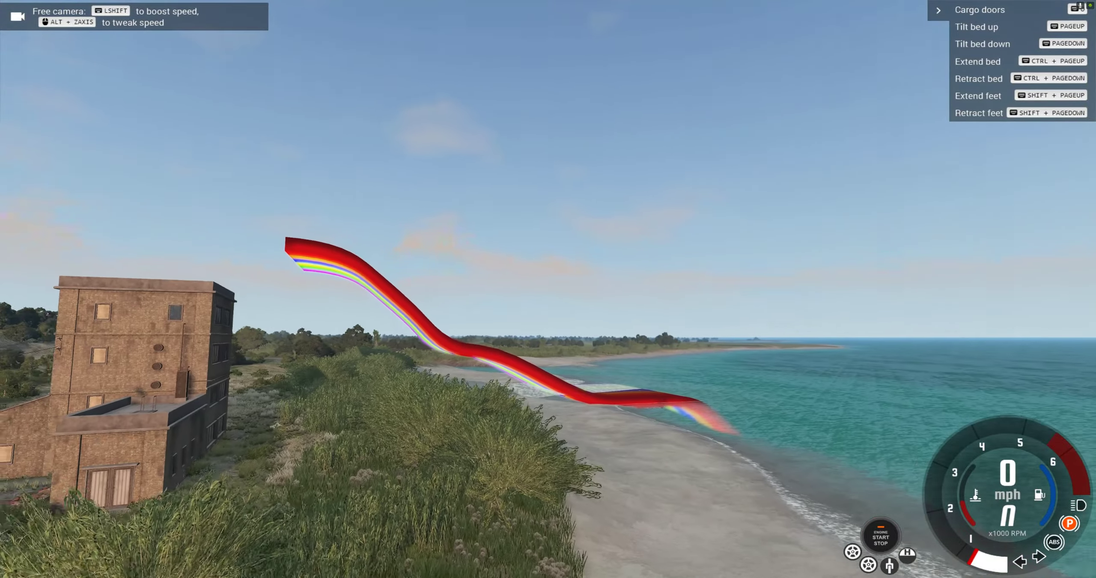
key("w")
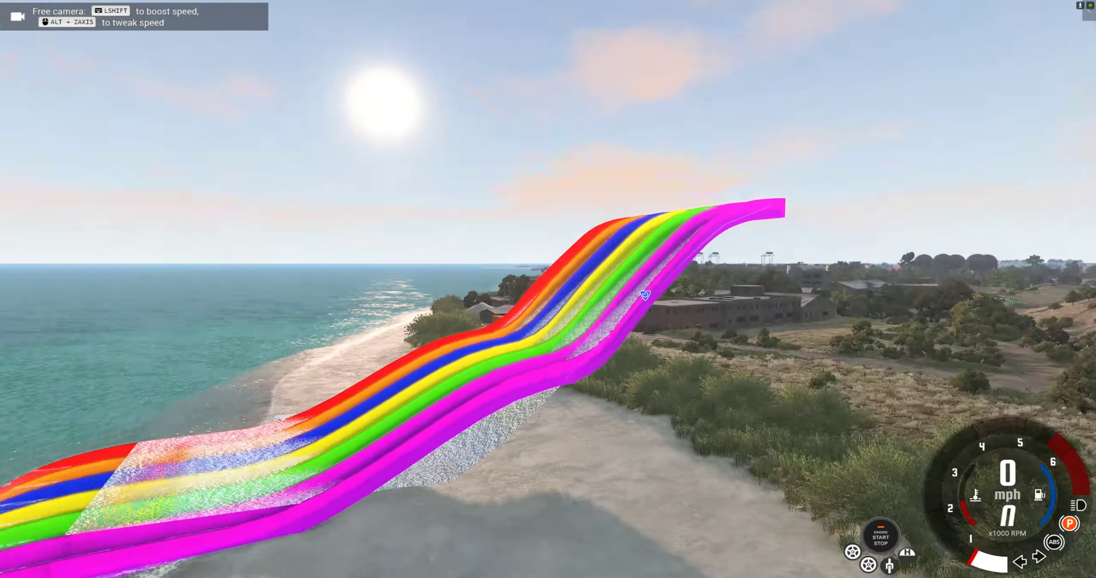
key("s")
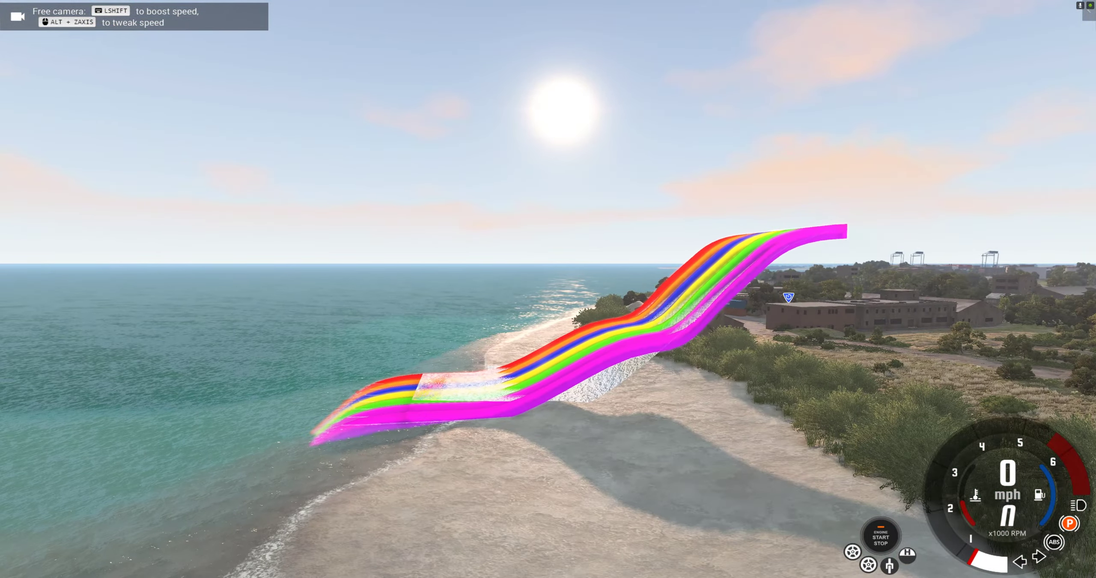
key("F11")
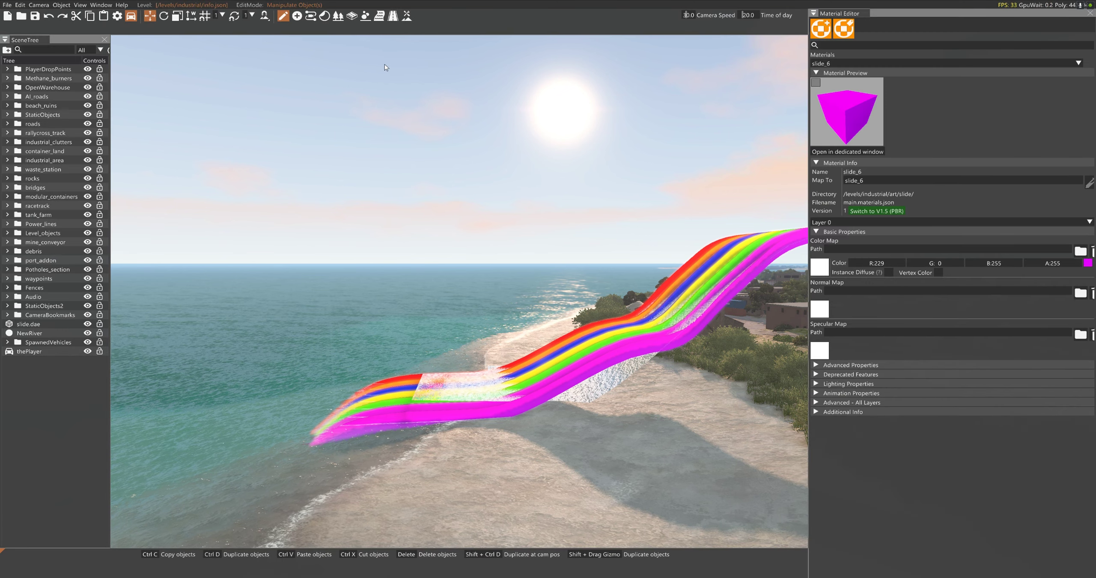
- Open the Asset Browser and go to the industrial level's art/slide folder
left_click(101, 5)
left_click(107, 25)
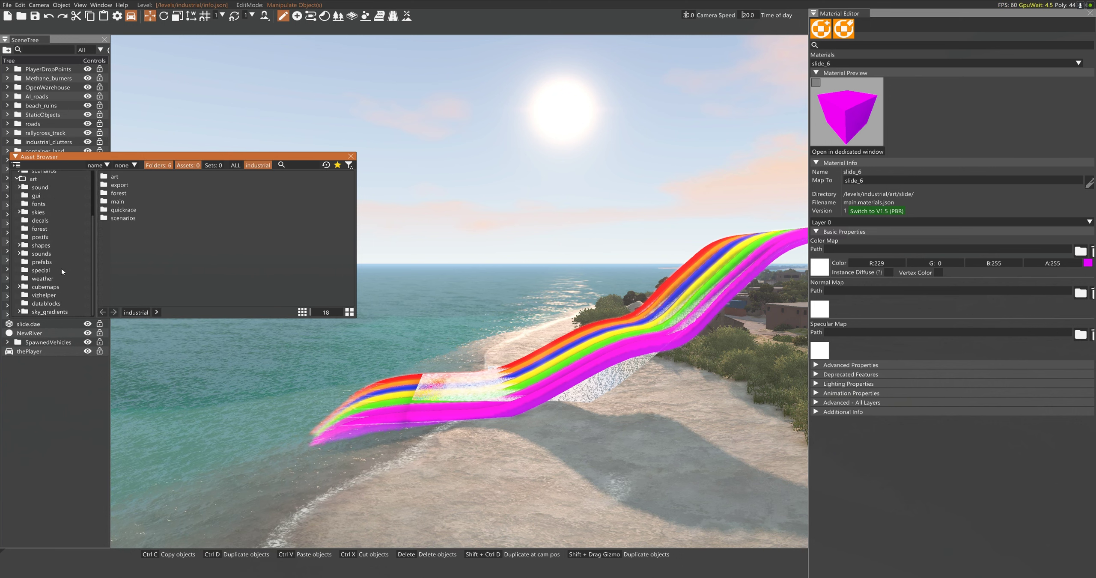
left_click(20, 196)
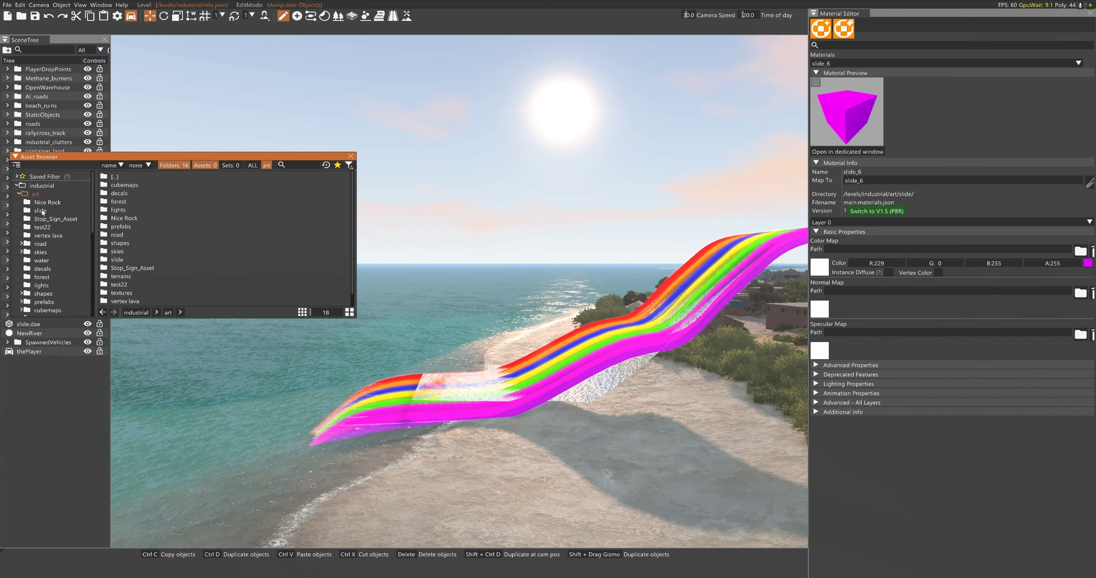
scroll(47, 309, "down", 2)
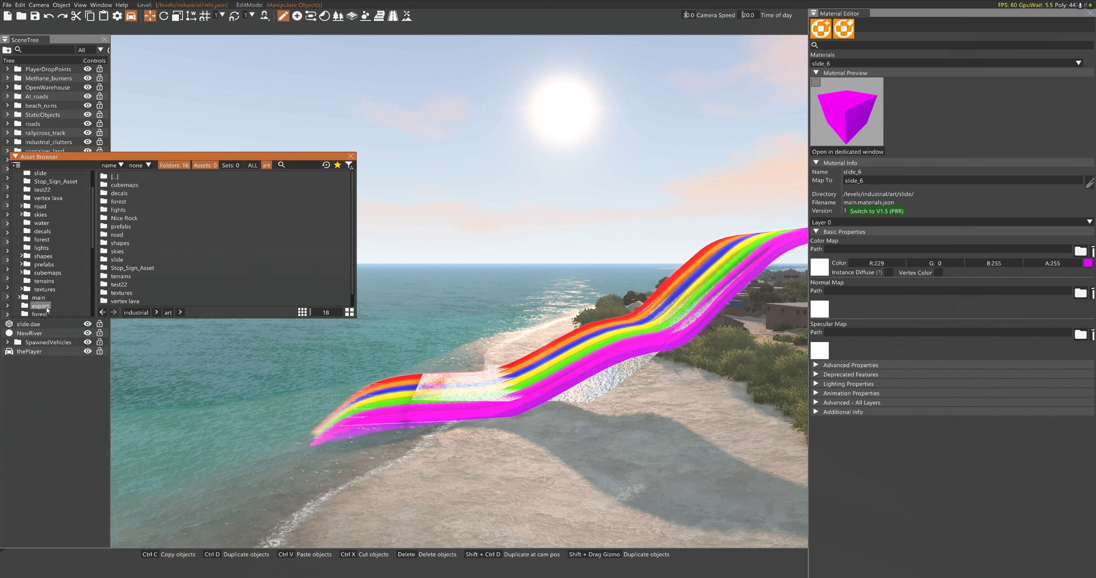
scroll(47, 280, "up", 3)
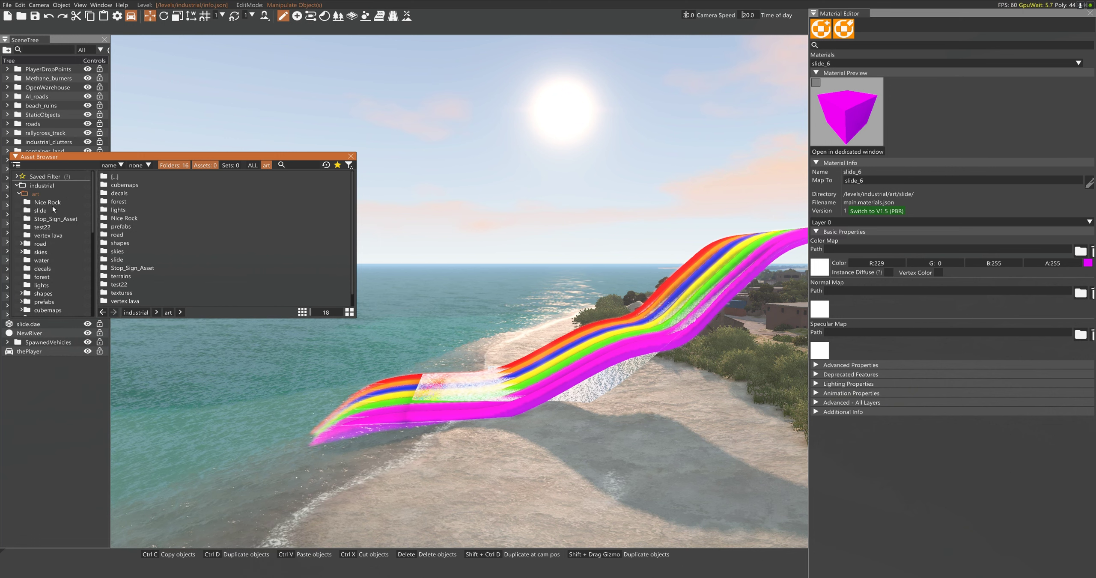
left_click(42, 252)
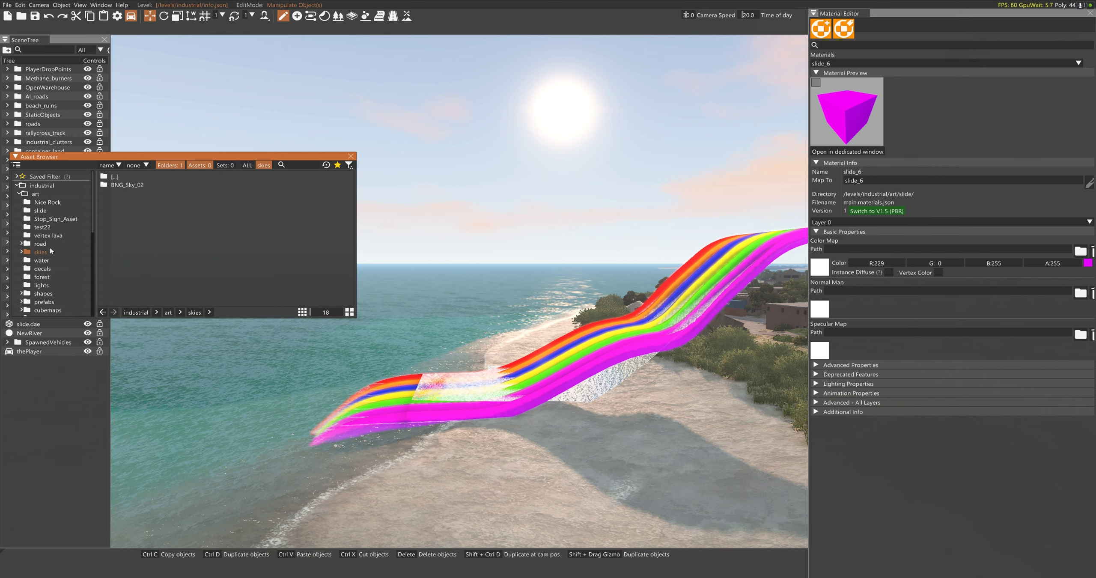
left_click(43, 211)
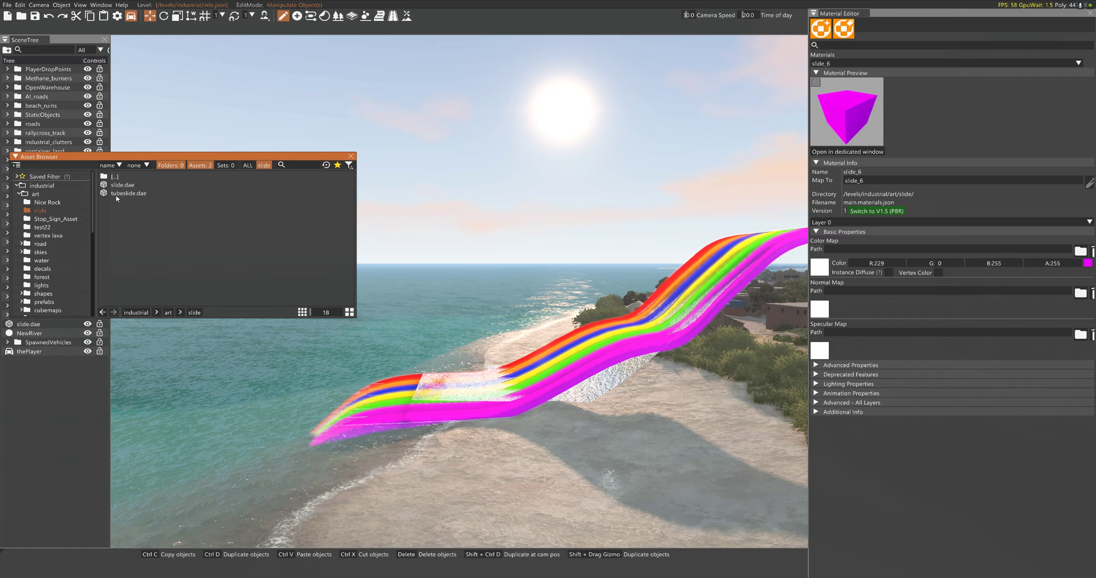
- Place tubeslide.dae in the level and move it along its red axis to stand beside the rainbow slide
left_click(129, 193)
left_click_drag(132, 200, 734, 481)
right_click_drag(733, 481, 788, 477)
key("a")
key("s")
key("a")
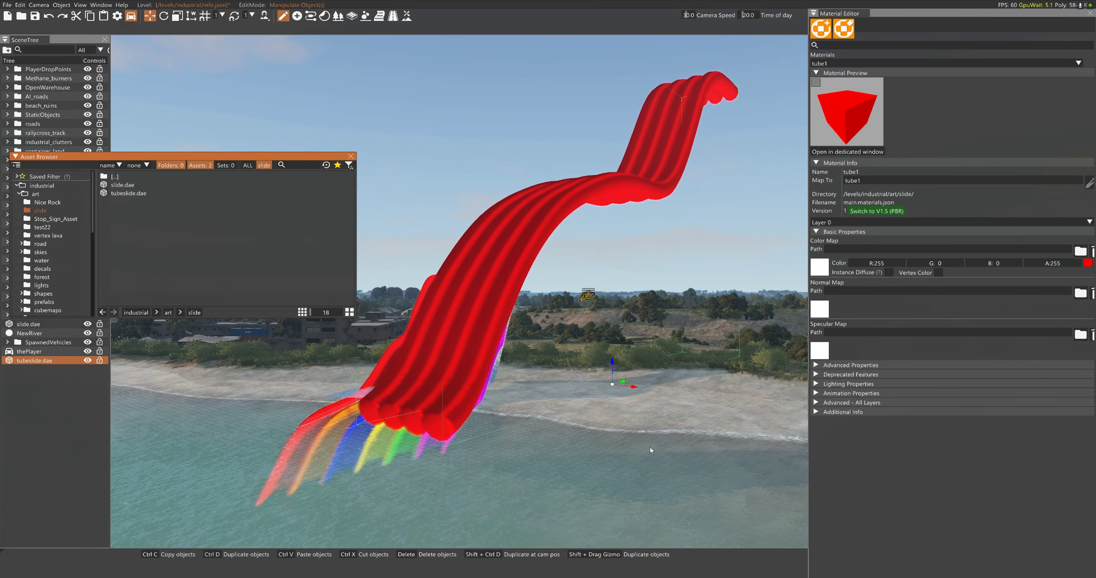
left_click_drag(641, 382, 764, 395)
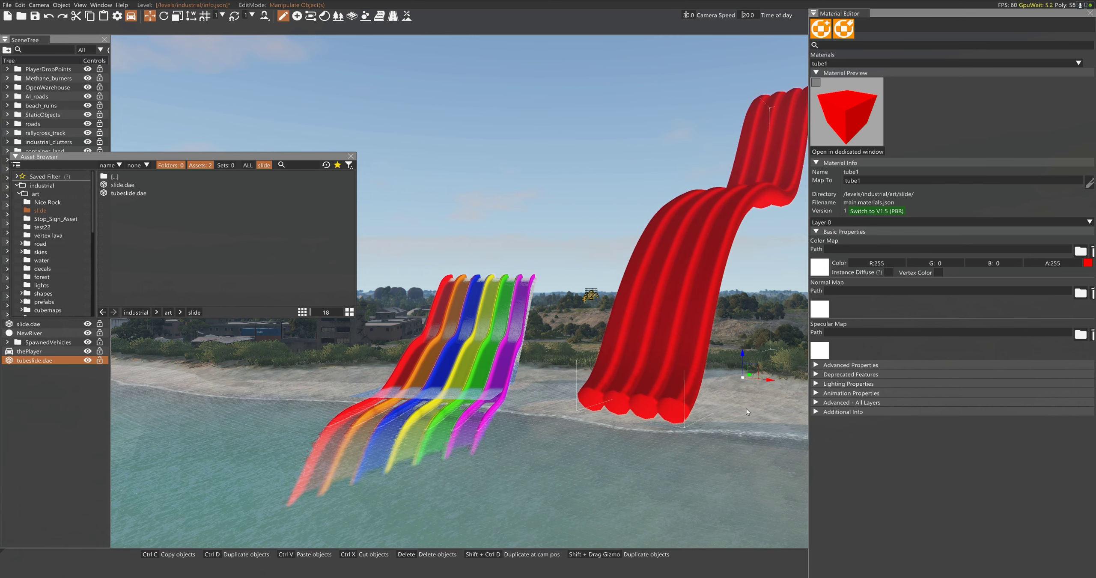
- Set the tube1 material's colour to green (R 0, G 255, B 17)
left_click(867, 66)
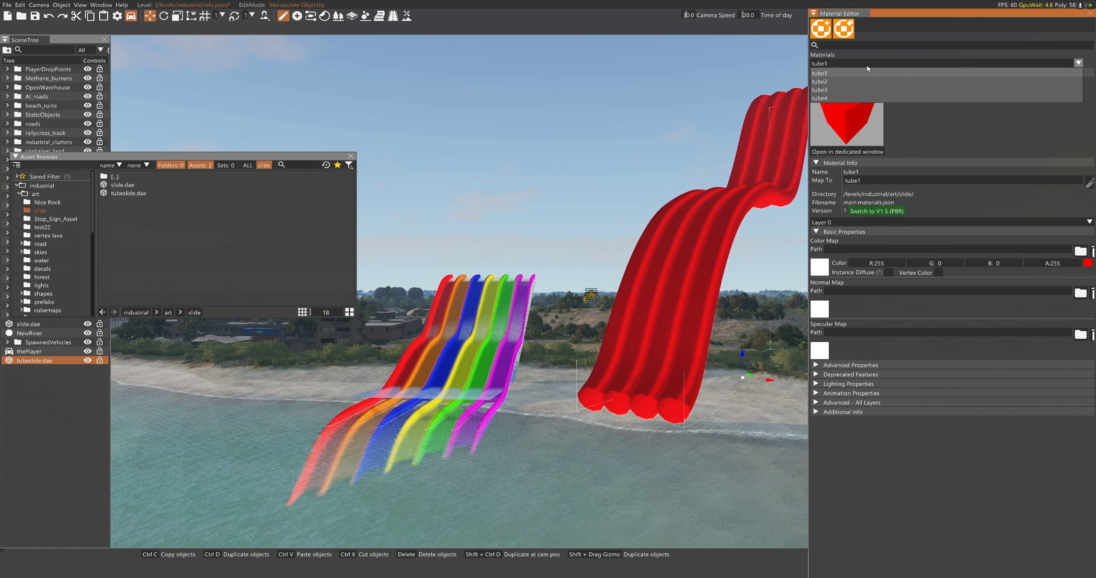
left_click(1090, 264)
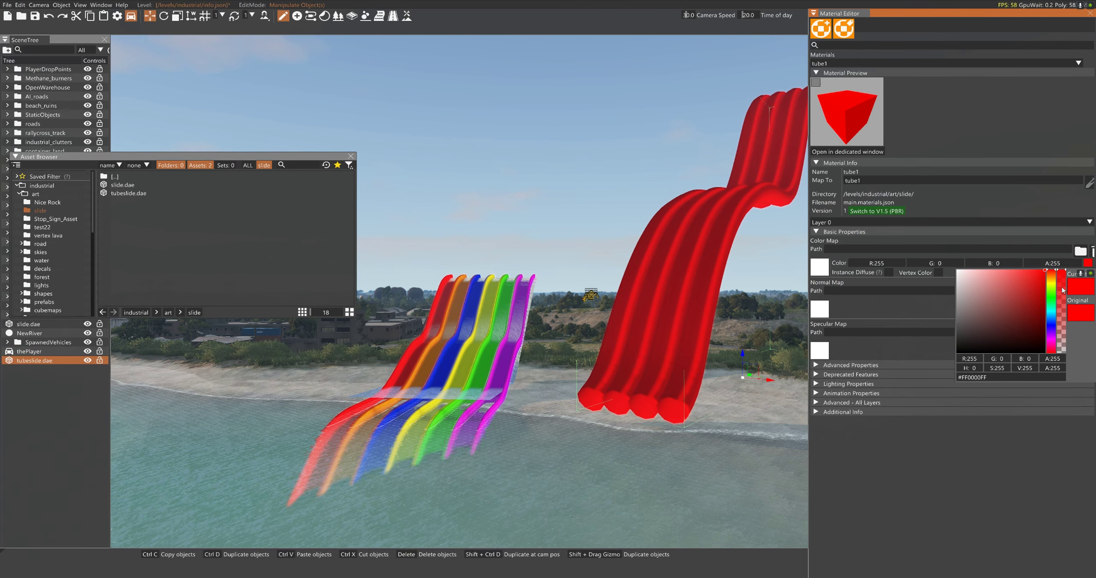
mouse_move(1056, 294)
left_mouse_down()
mouse_move(1056, 310)
mouse_move(1056, 301)
left_mouse_up()
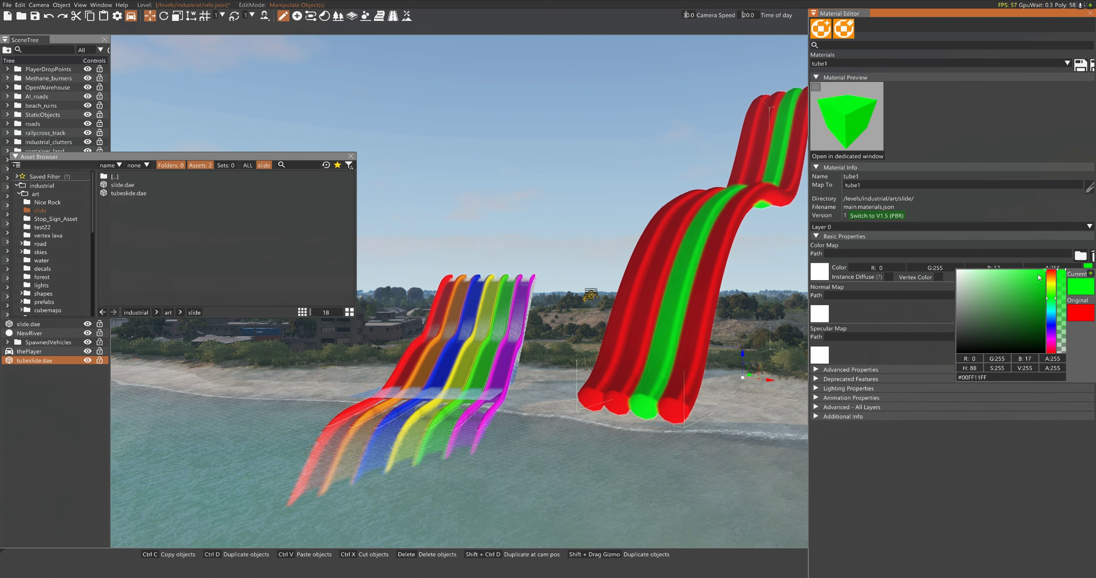
left_click(1064, 247)
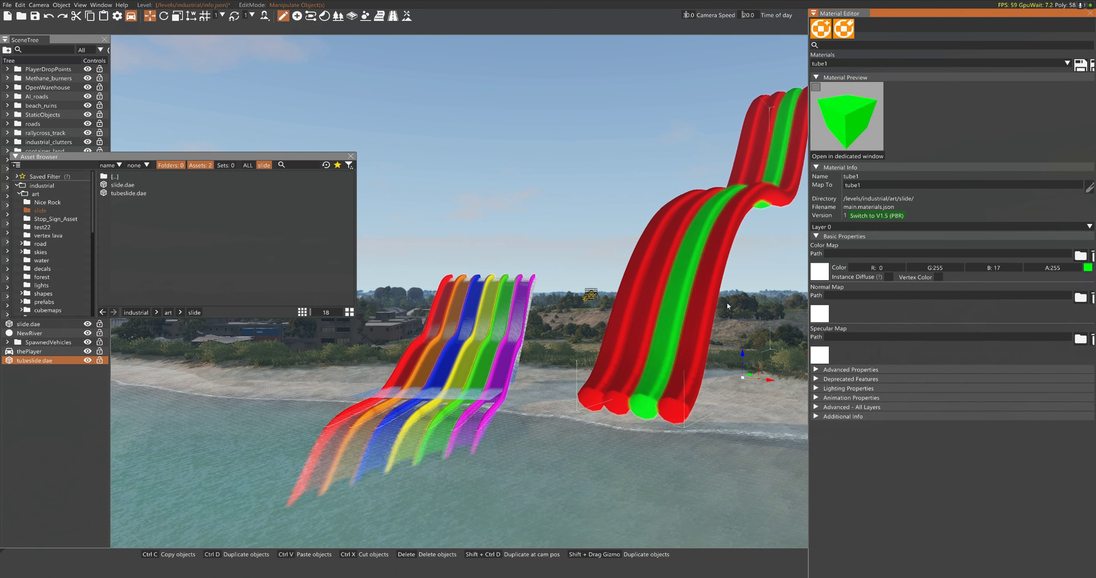
left_click(711, 293)
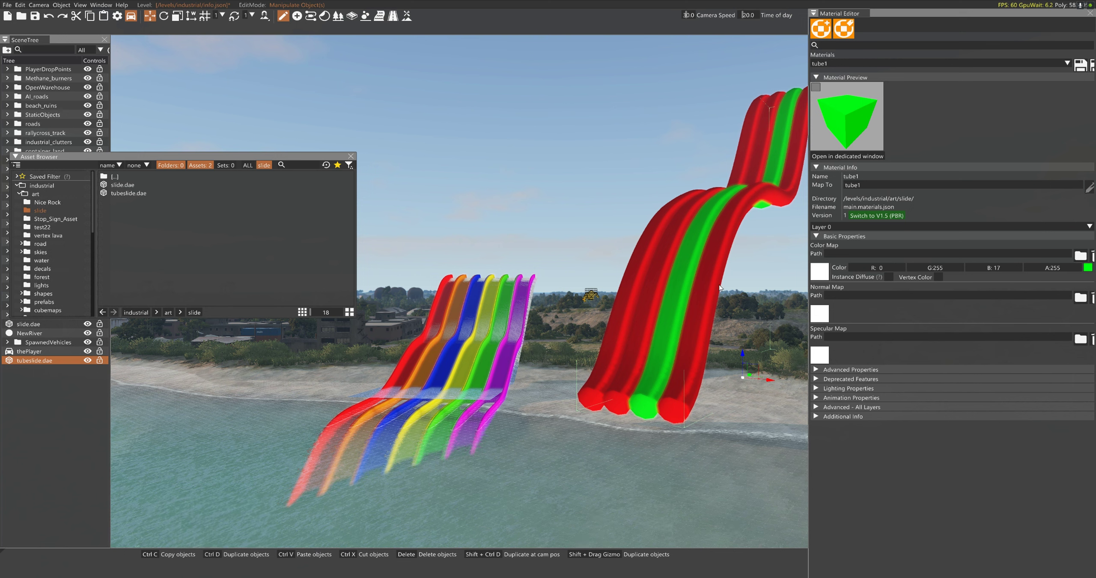
- Switch tube1's Glow lighting property off and back on, and save the material
left_click(817, 389)
left_click(831, 443)
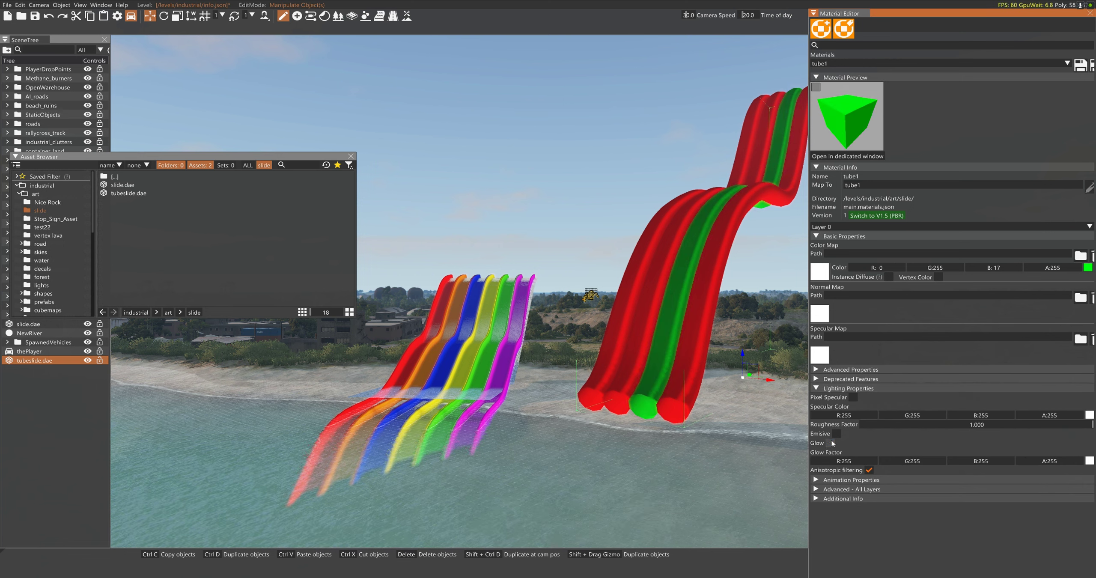
left_click(831, 442)
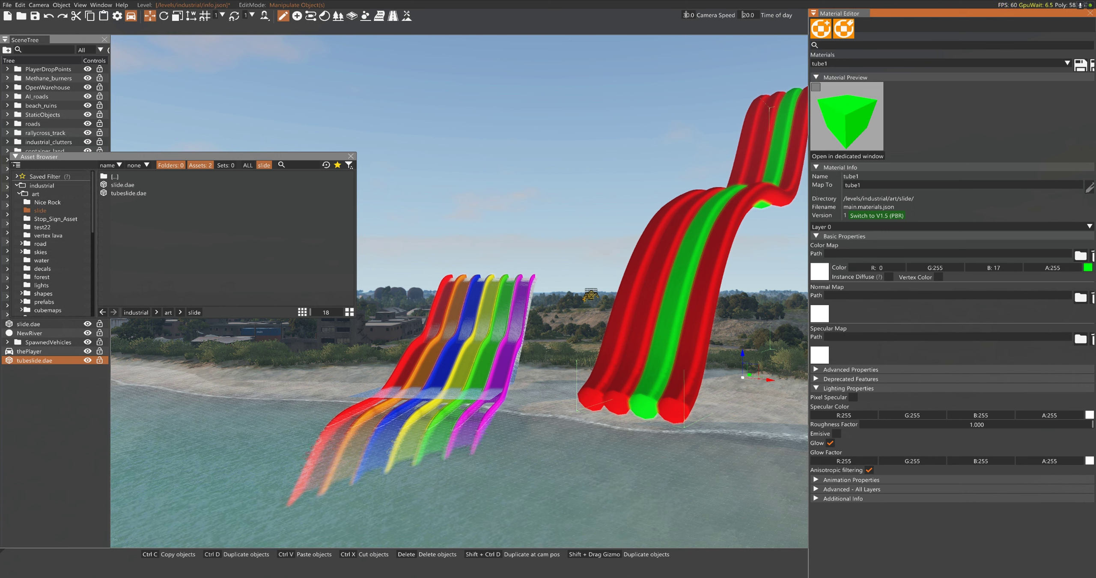
mouse_move(1093, 273)
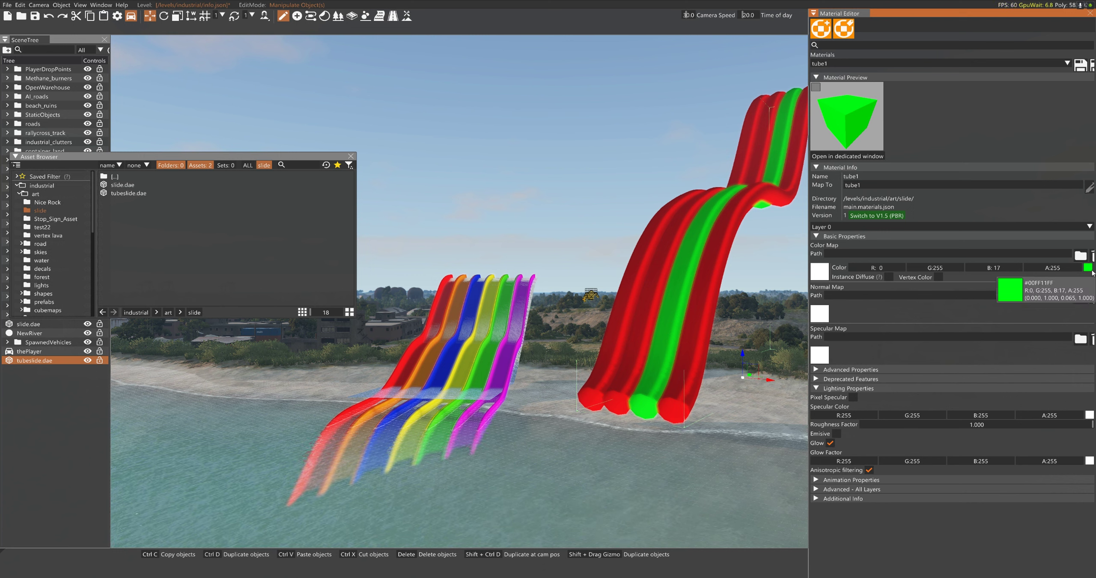
left_click(1080, 64)
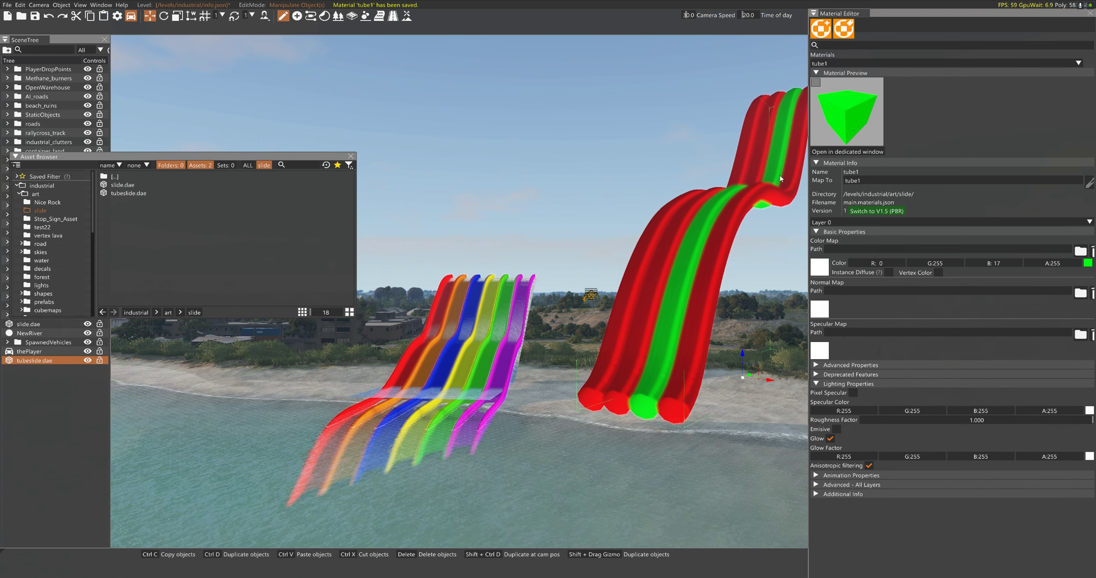
- Set the tube3 material's colour to blue (R 0, G 70, B 255) and save it
left_click(935, 65)
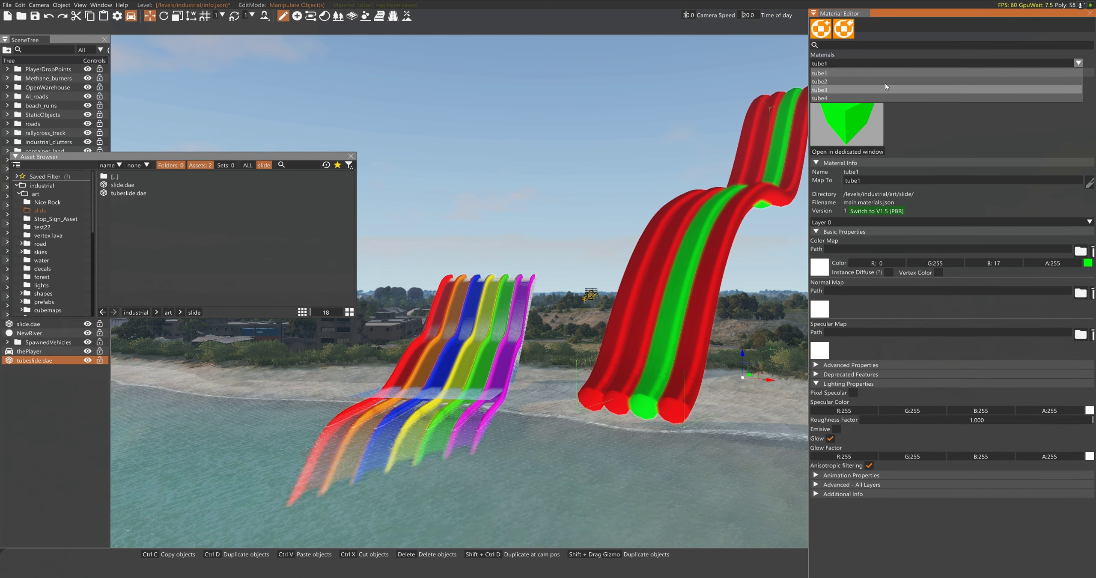
left_click(885, 82)
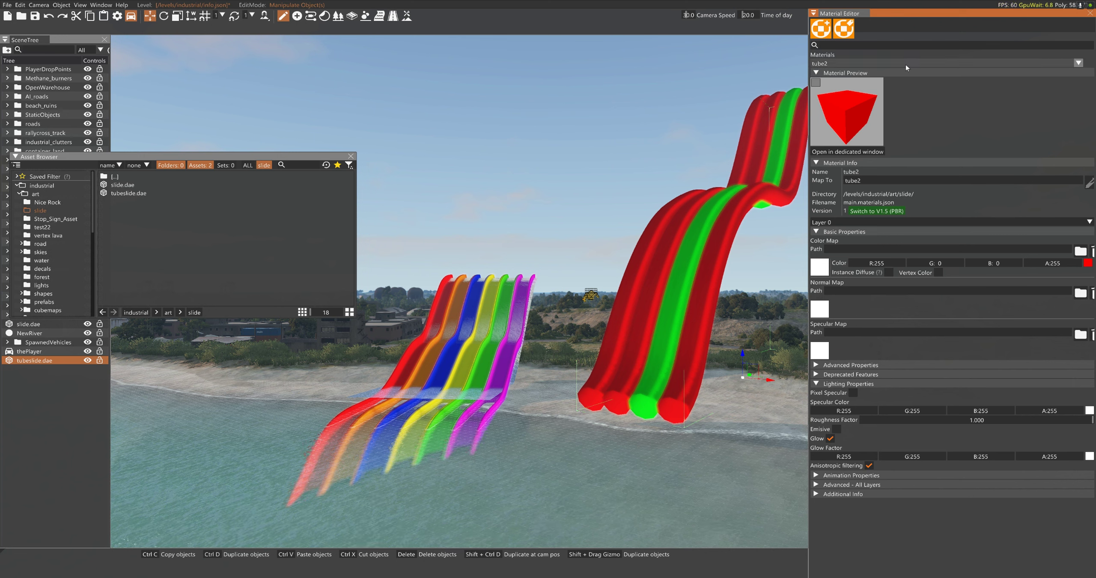
left_click(906, 65)
left_click(857, 89)
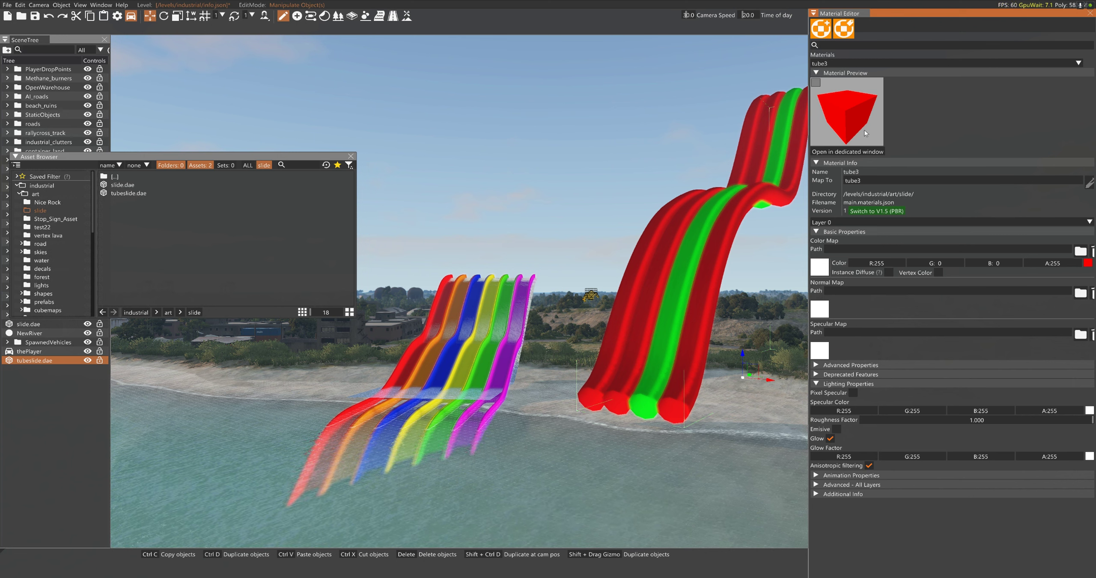
left_click(1088, 263)
left_click_drag(1052, 318, 1052, 321)
left_click(1016, 196)
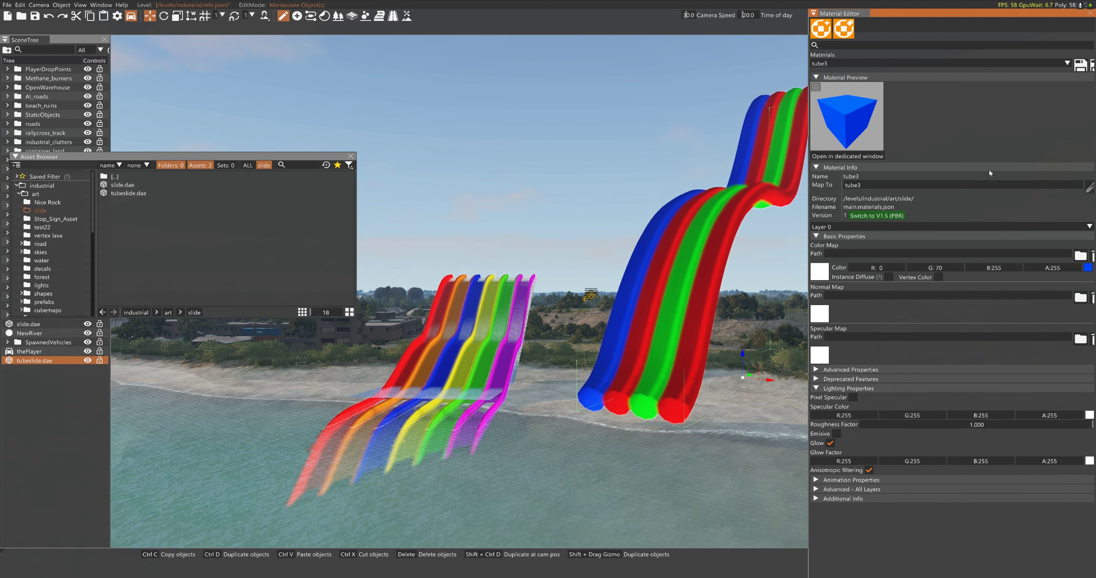
left_click(1080, 65)
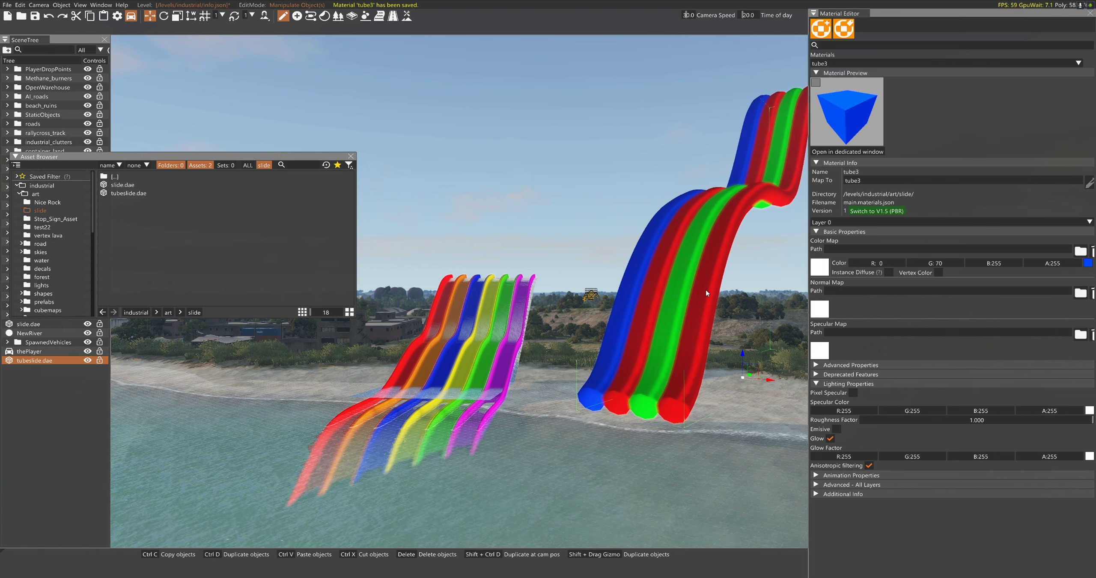
- Set the tube4 material's colour to yellow (R 255, G 251, B 0) and save it
left_click(860, 63)
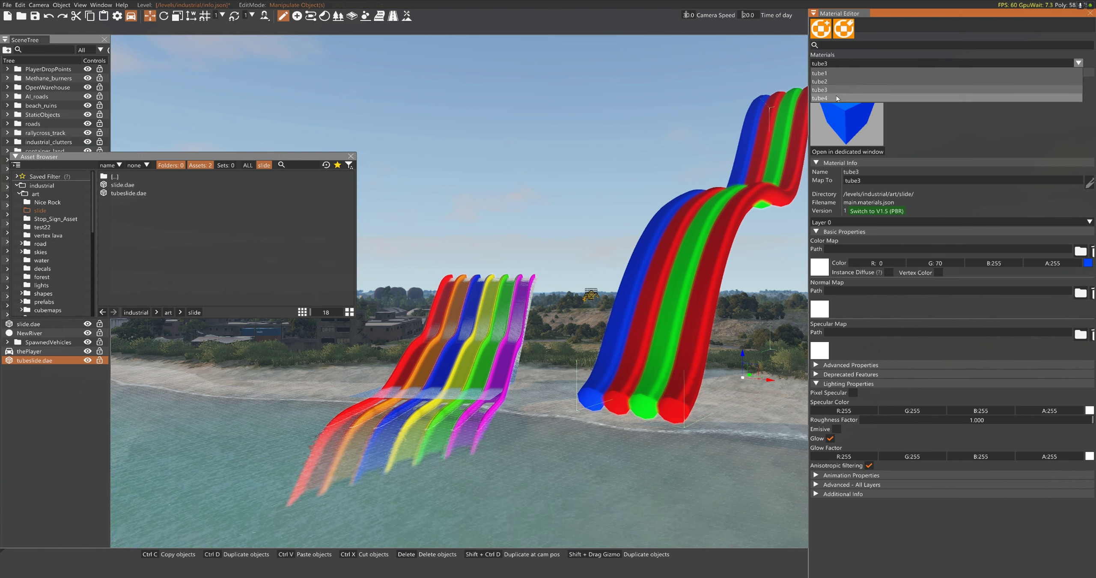
left_click(860, 98)
left_click(1087, 263)
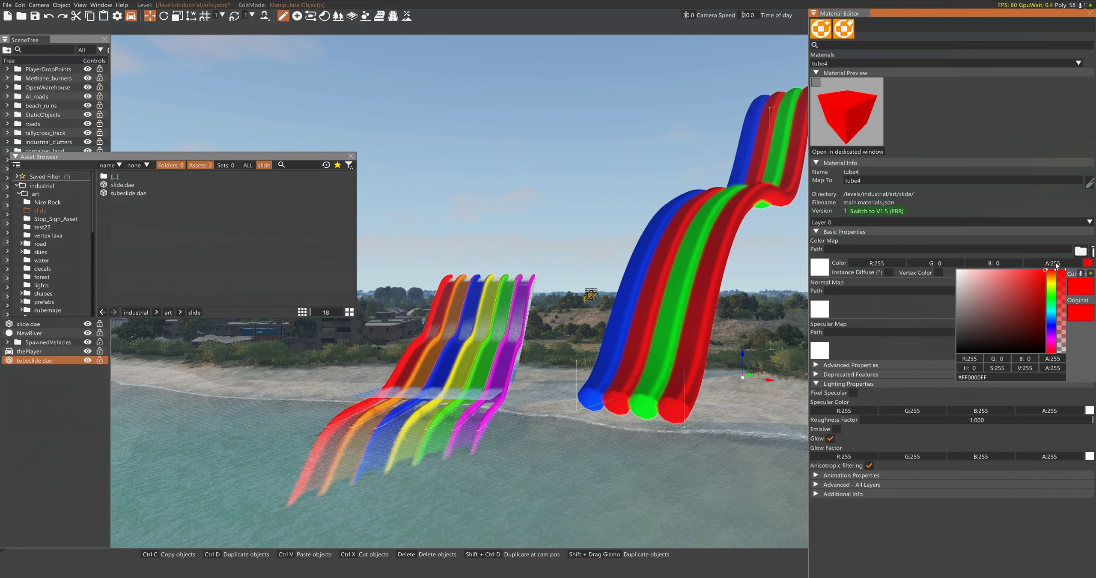
left_click(1047, 282)
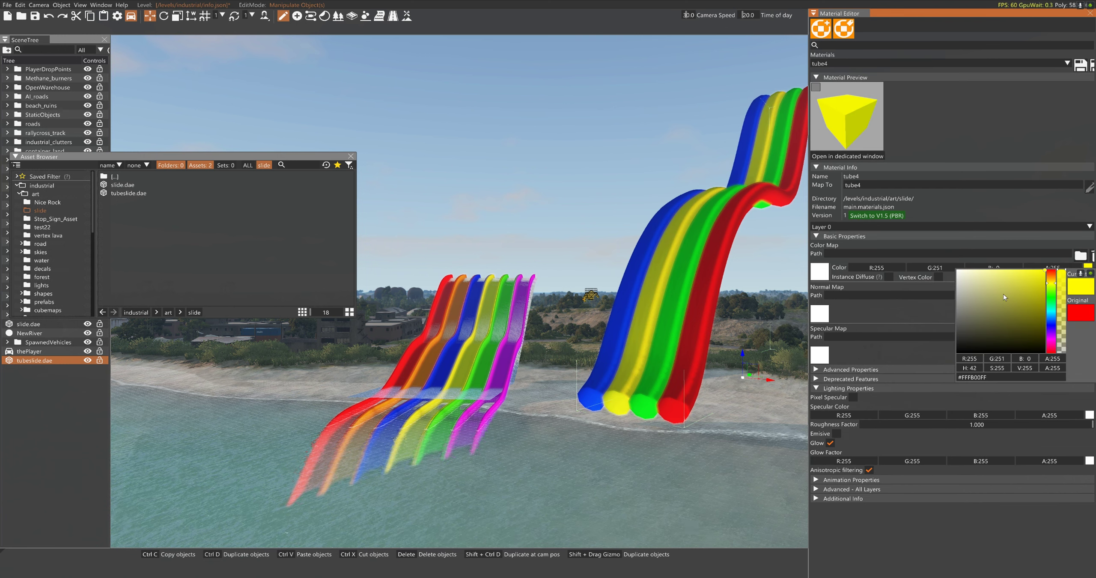
left_click(924, 320)
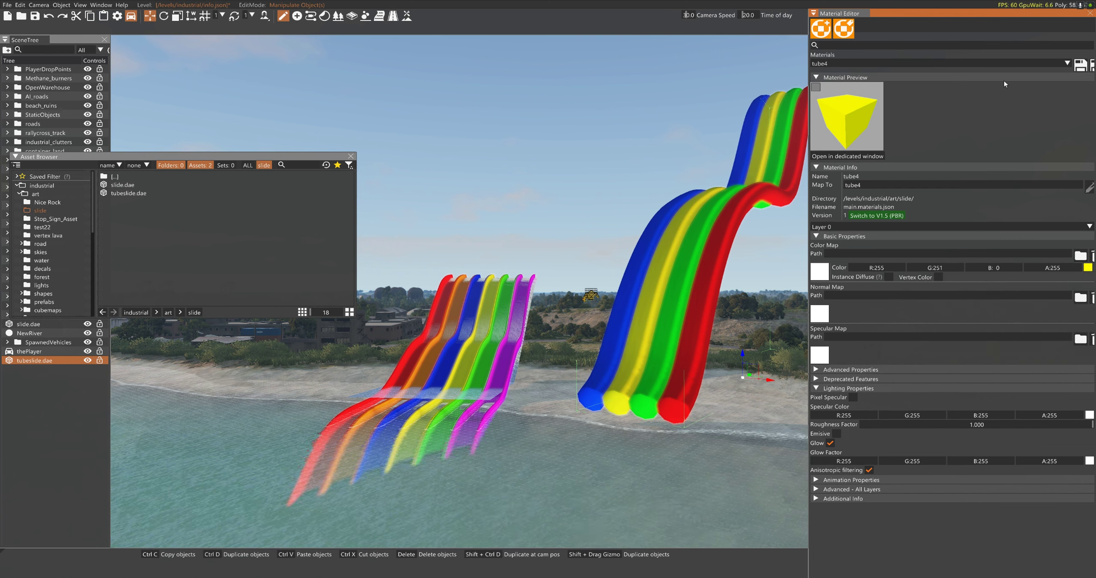
left_click(1080, 64)
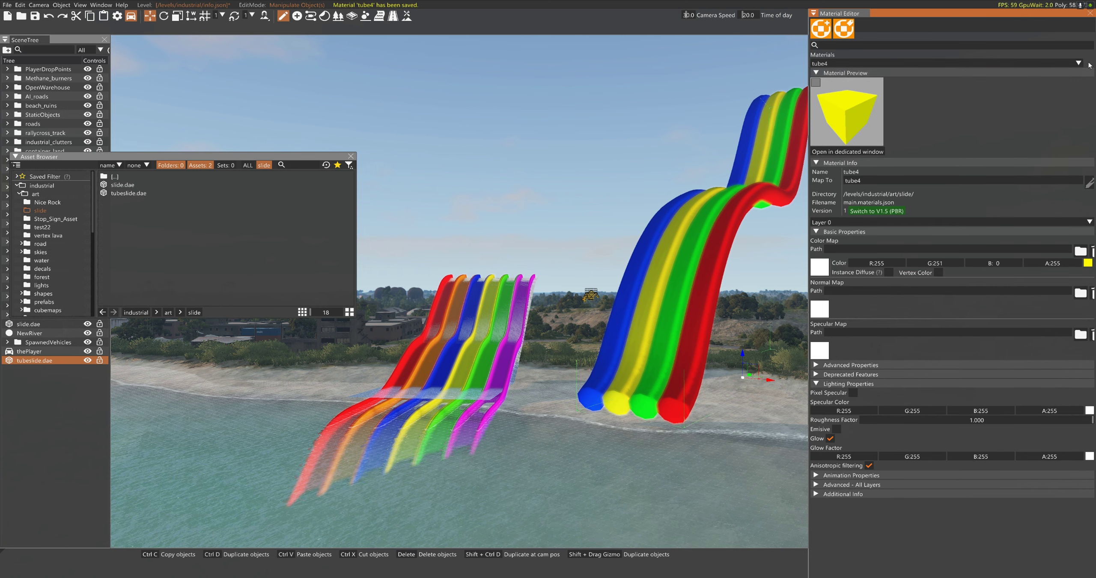
- Review the tube2 and tube1 materials in turn
left_click(876, 65)
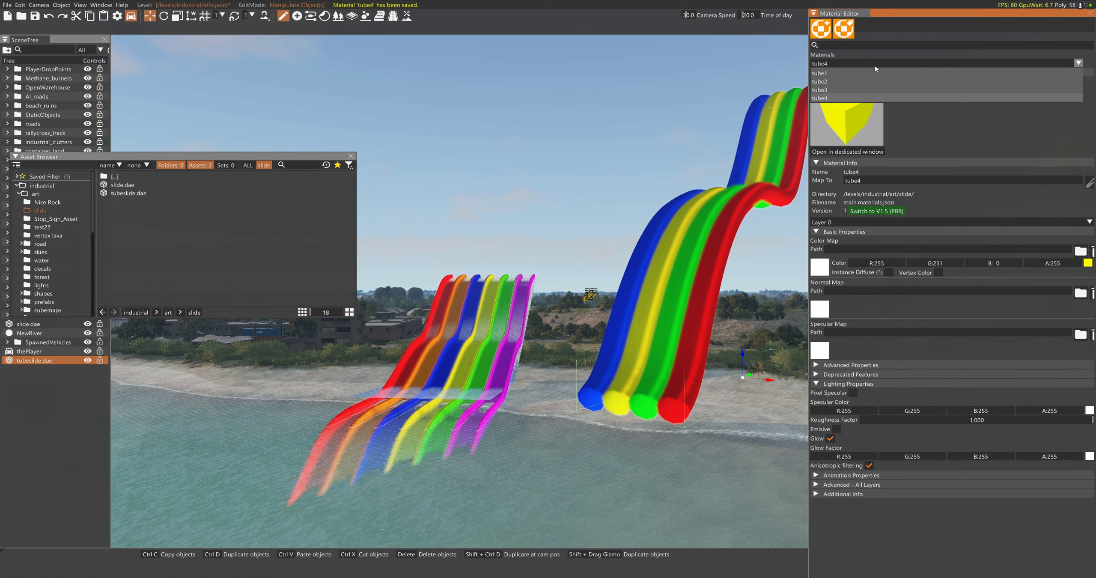
left_click(856, 81)
left_click(852, 64)
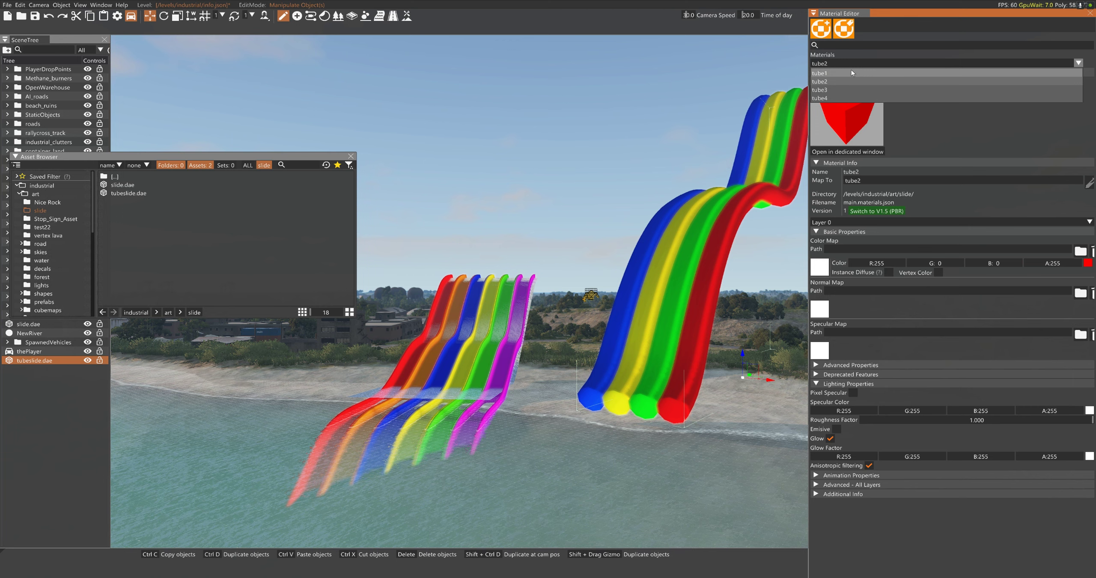
left_click(852, 72)
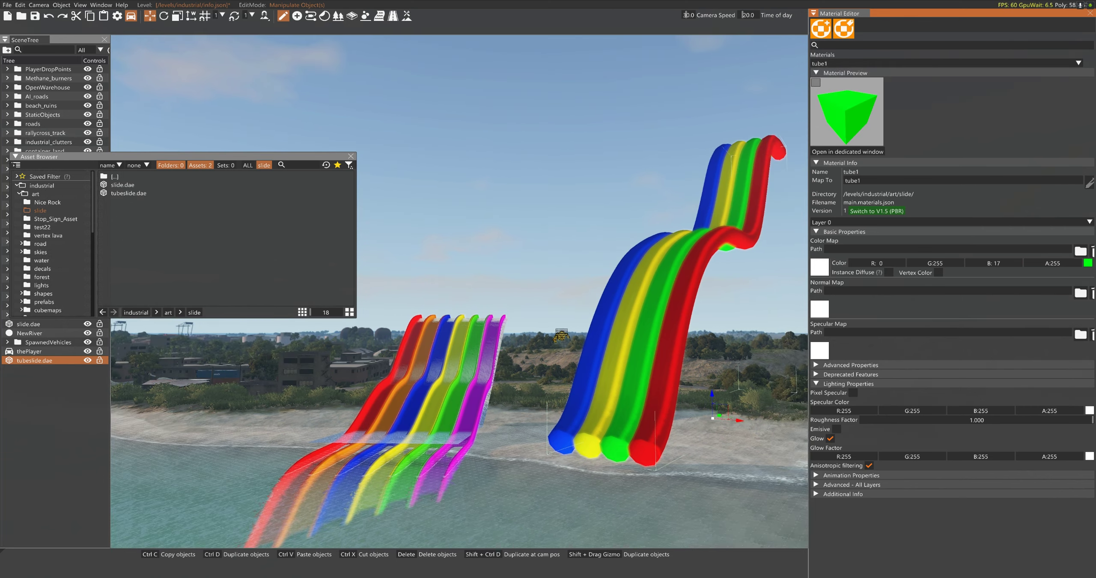
- Examine the coloured tube slide from outside, along the inside of the green tube, and from its upper end
key("w")
right_click_drag(459, 291, 557, 295)
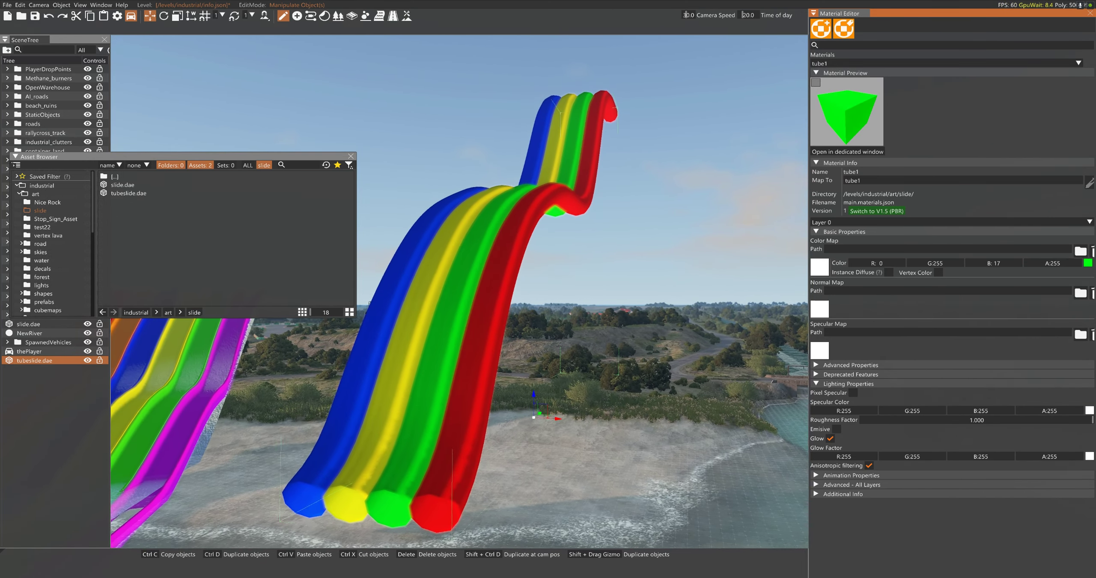
key("w")
right_click_drag(460, 291, 394, 291)
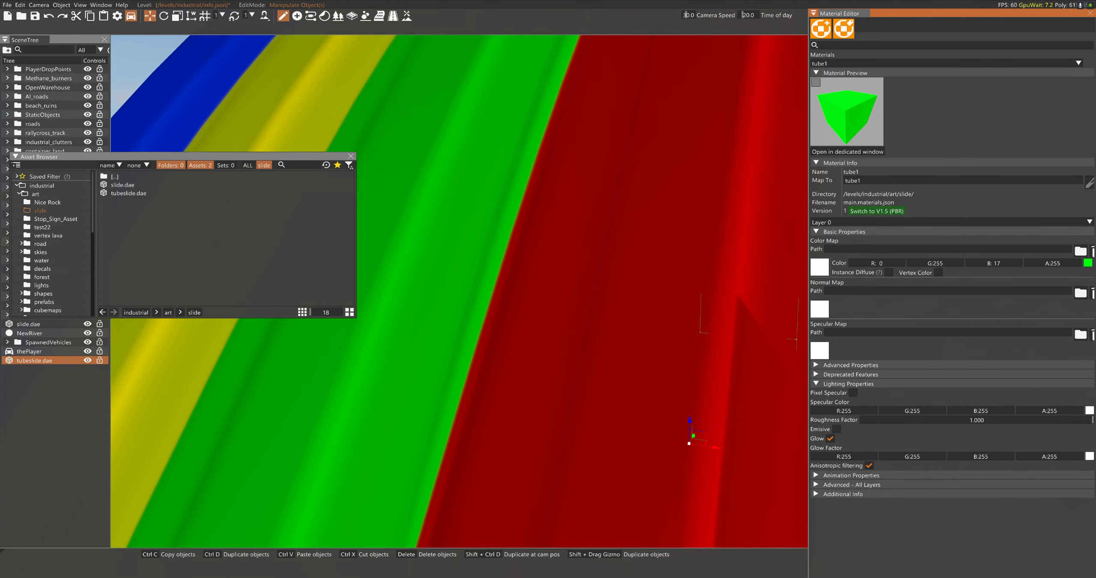
key("s")
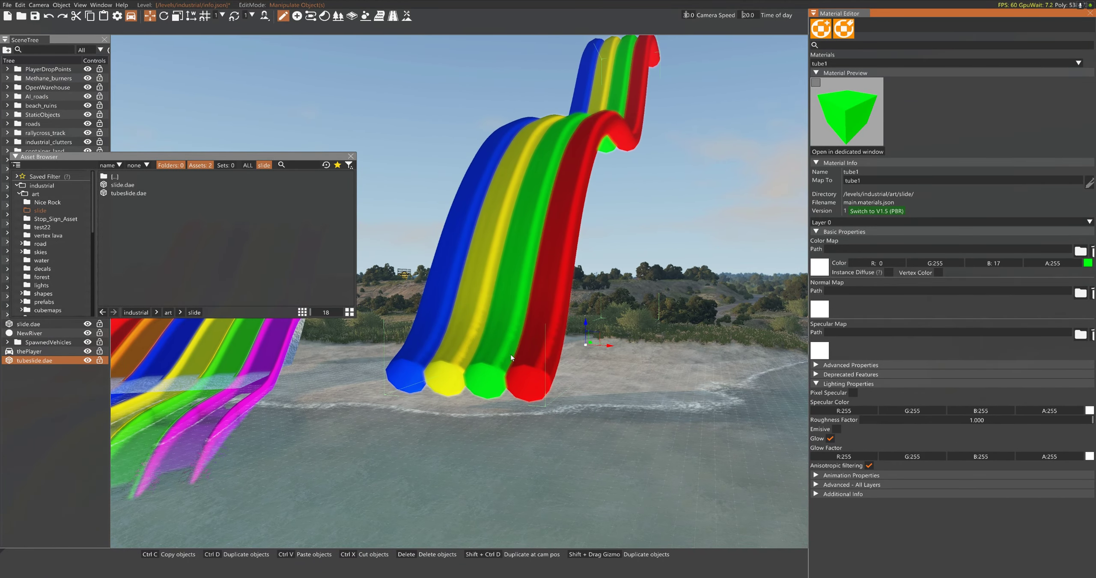
right_click_drag(510, 358, 484, 406)
key("w")
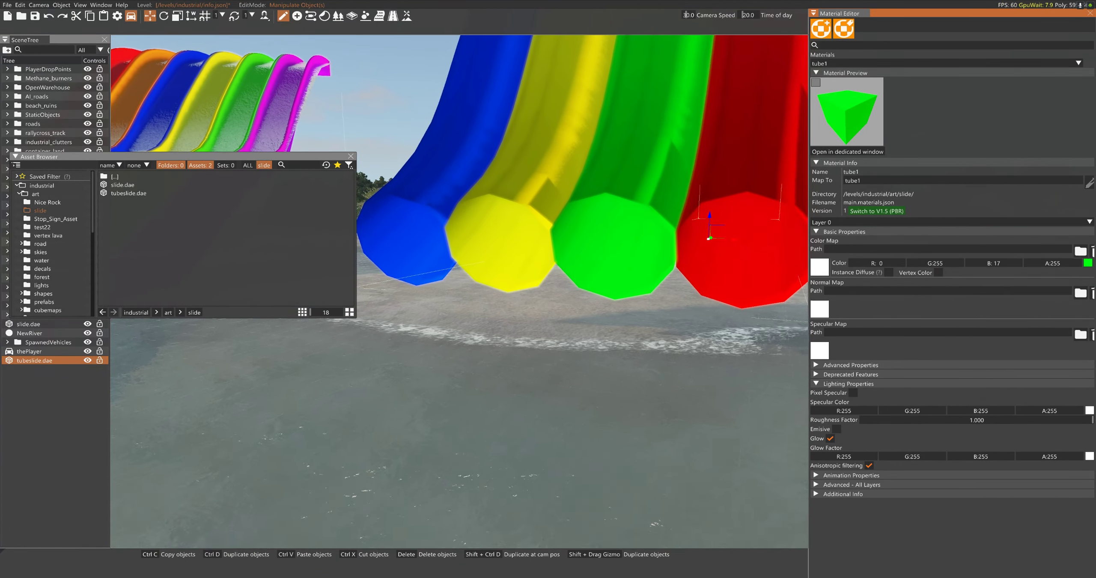
key("w")
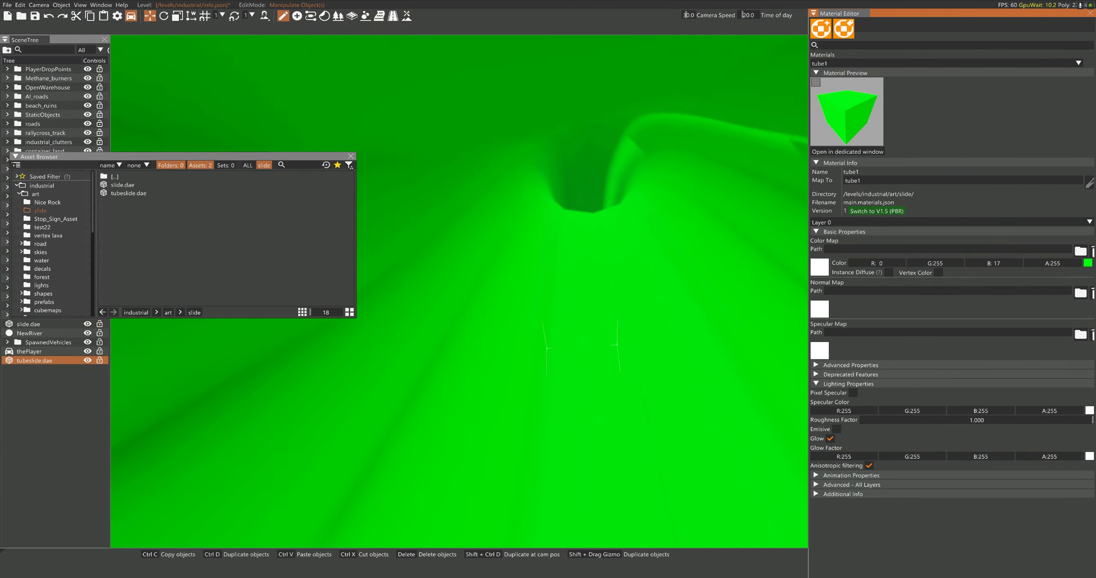
key("w")
mouse_move(484, 386)
right_mouse_down()
mouse_move(495, 310)
mouse_move(490, 403)
right_mouse_up()
key("w")
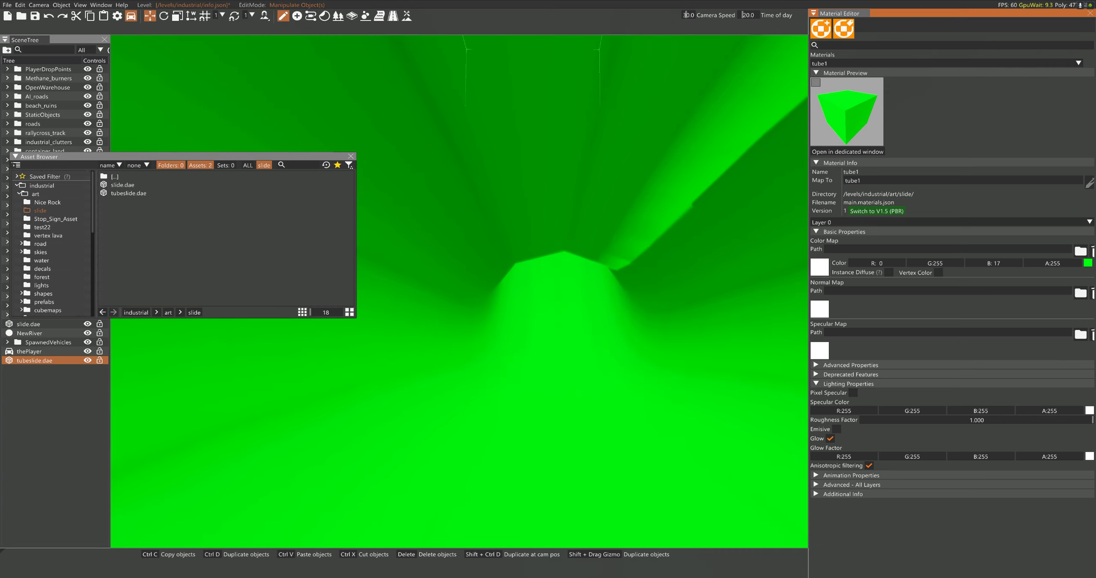
key("w")
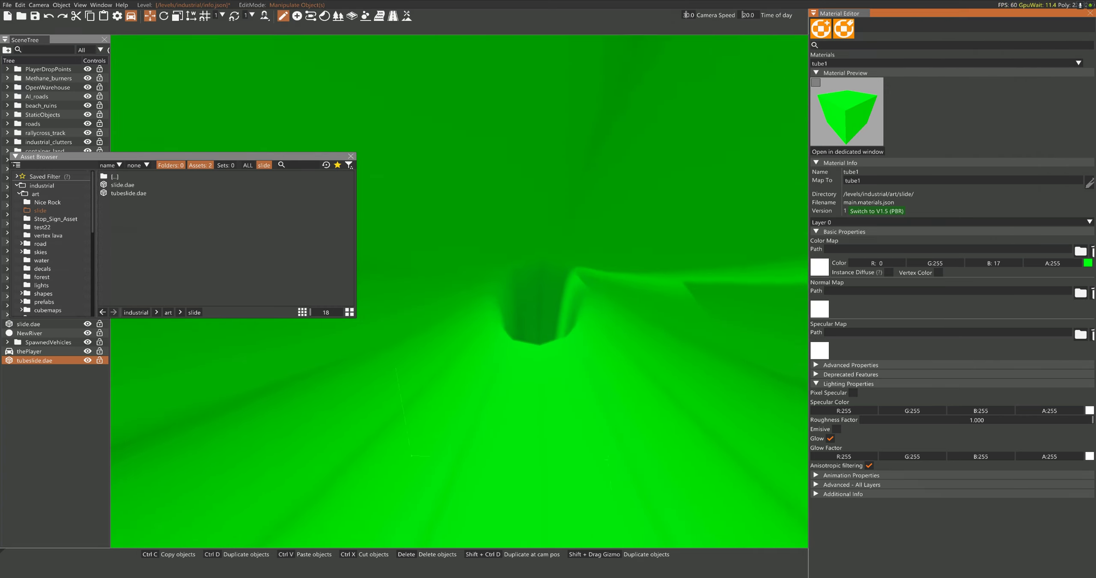
key("w")
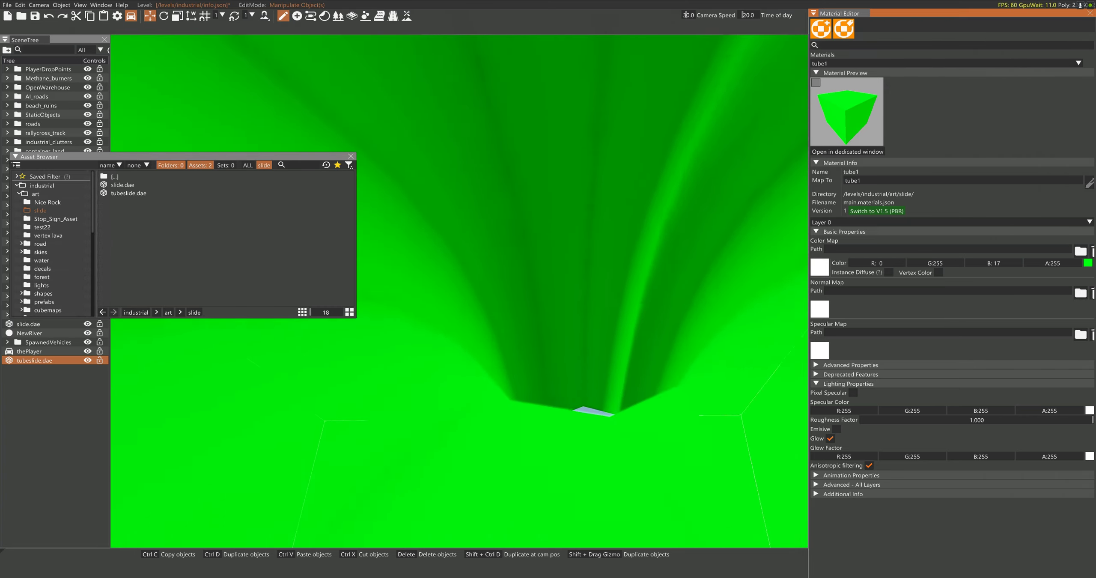
key("w")
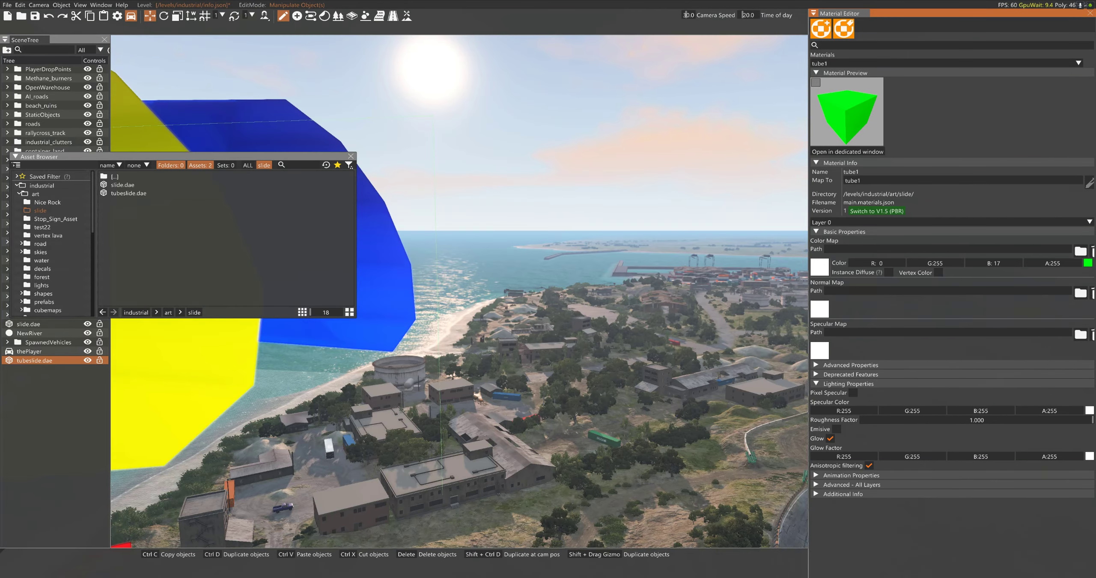
key("s")
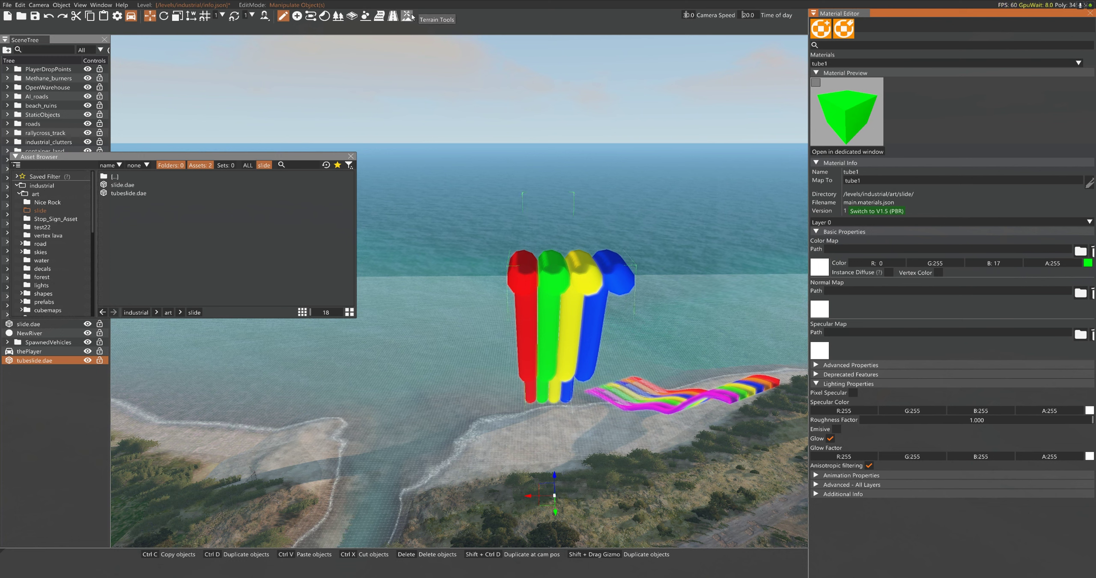
- Start a new river with default width 10 and depth 5 at the tube slide's upper opening, between the green and yellow tubes
left_click(384, 18)
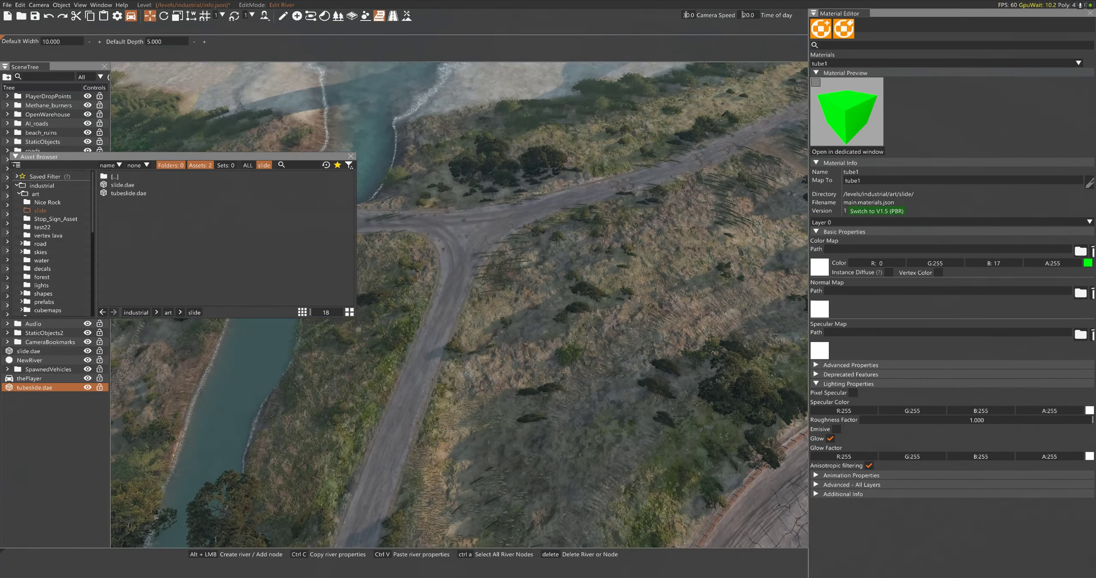
key("w")
right_click_drag(460, 305, 467, 210)
key("s")
right_click_drag(566, 214, 565, 281)
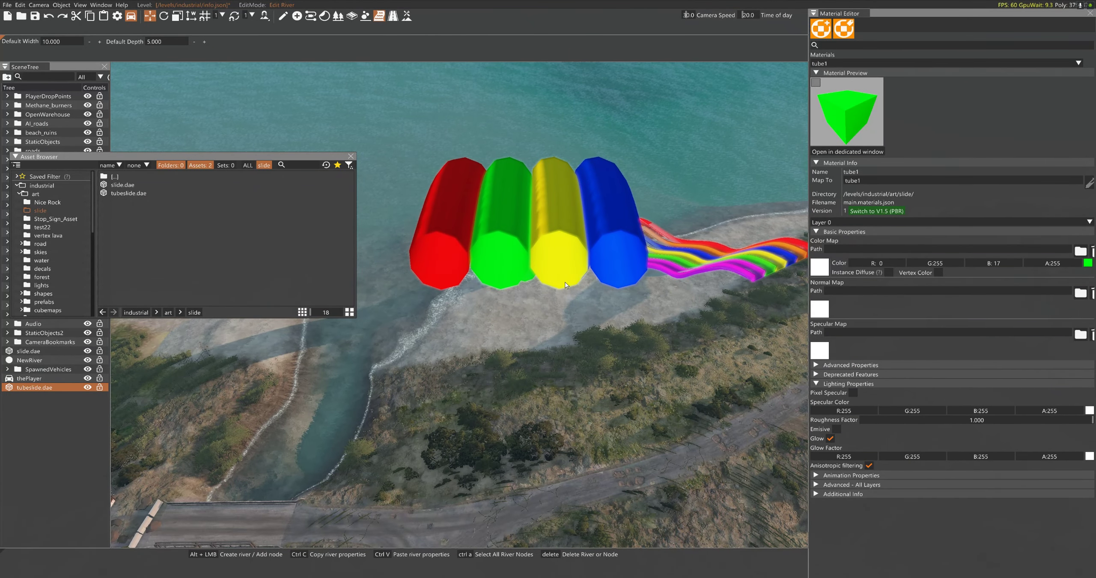
left_click(533, 278)
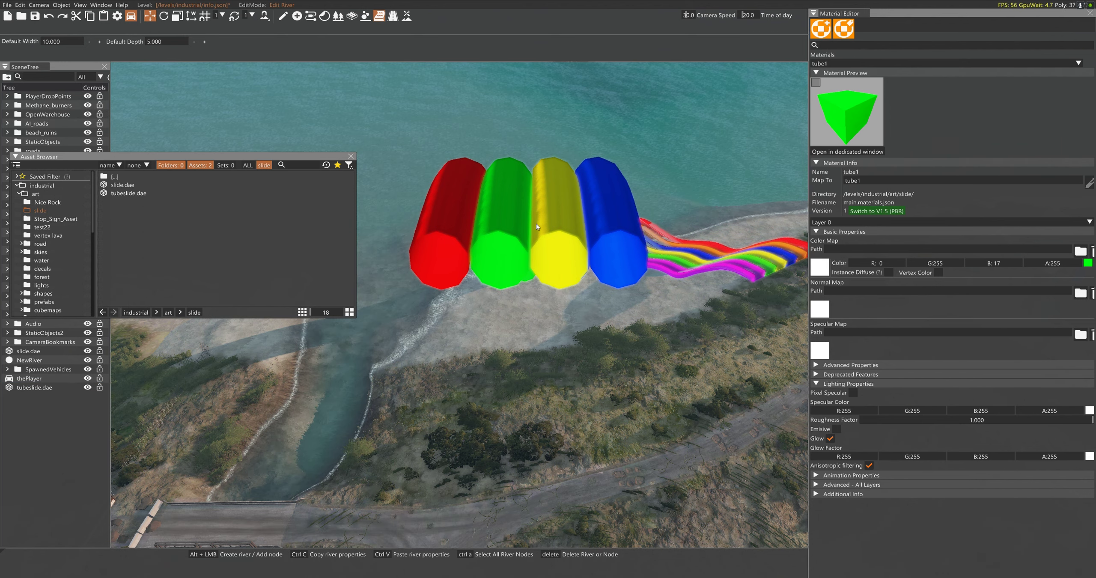
left_click(534, 281, "alt")
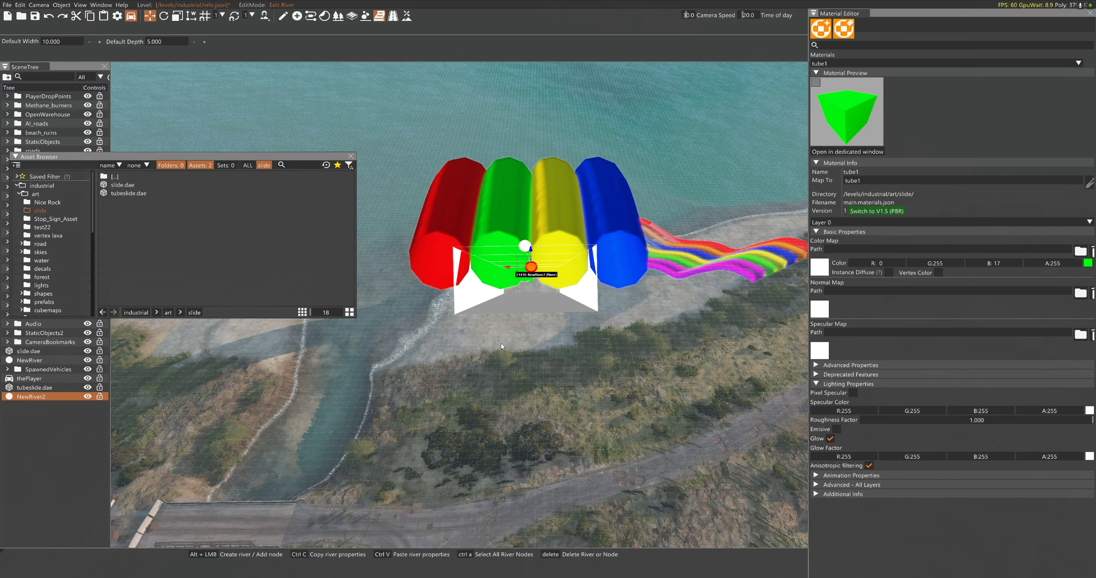
- Extend the new river down to the tube slide's middle bend and add another node farther along the lower section
right_click_drag(501, 342, 529, 356)
key("a")
left_click_drag(564, 341, 396, 339)
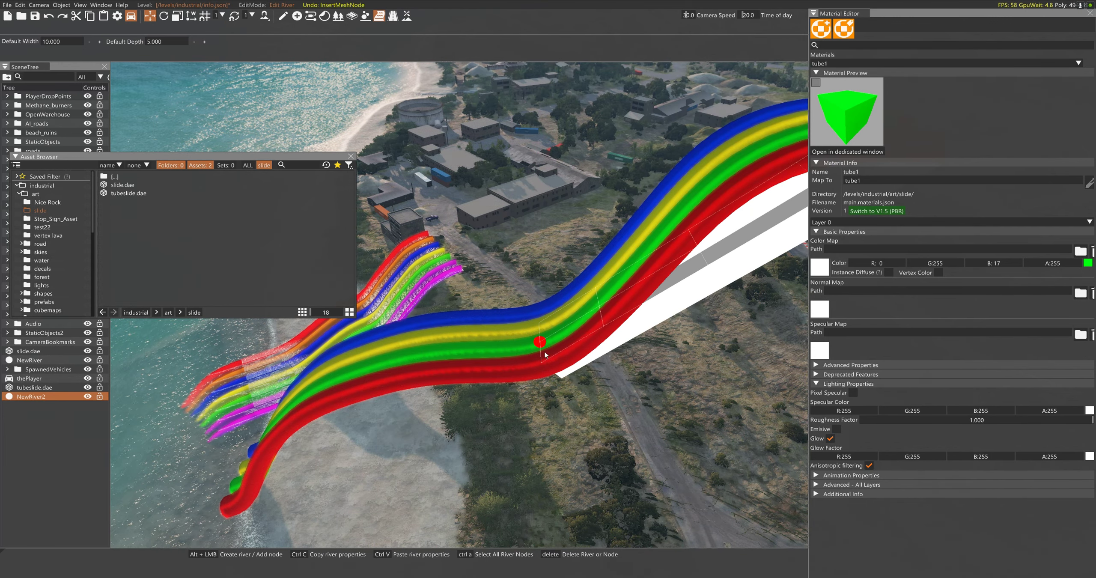
left_click(540, 342)
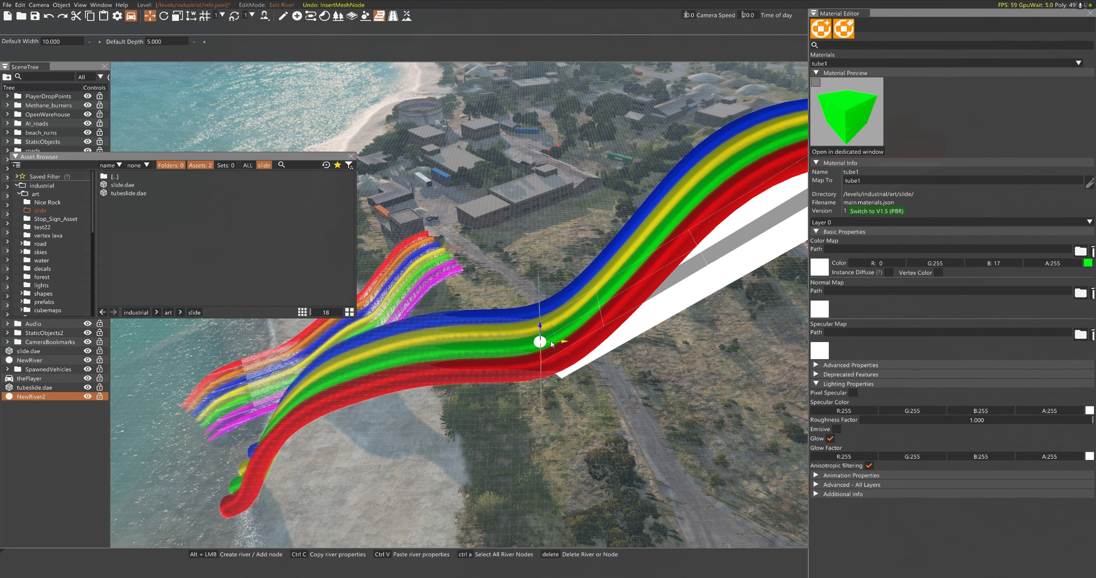
left_click_drag(551, 344, 354, 354, "shift")
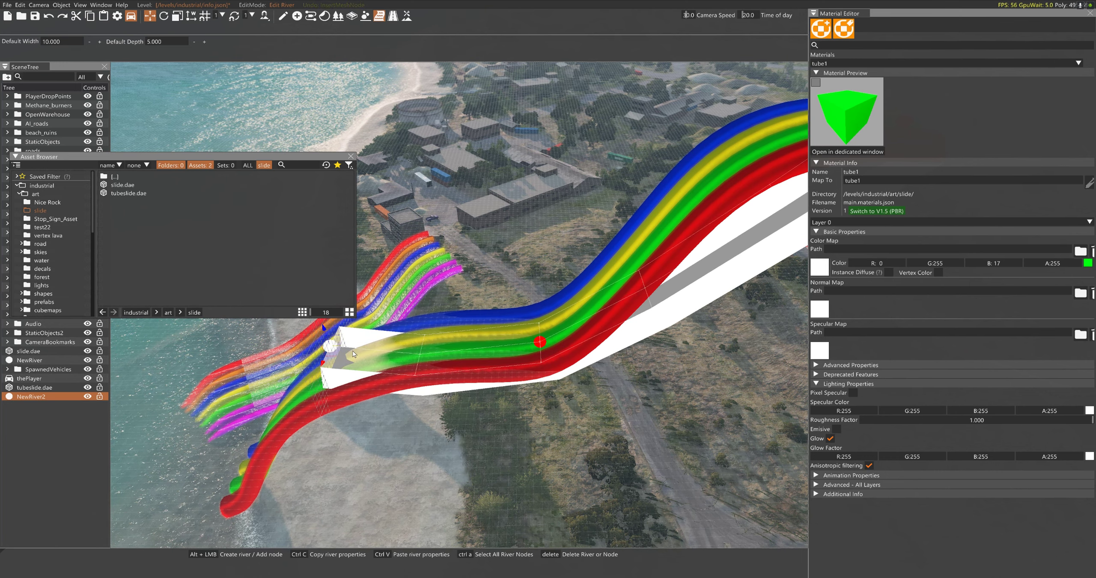
- Extend the river from its lowest node down along the tubes to just above the slide's lower end
right_click_drag(340, 382, 531, 319)
key("a")
key("w")
key("s")
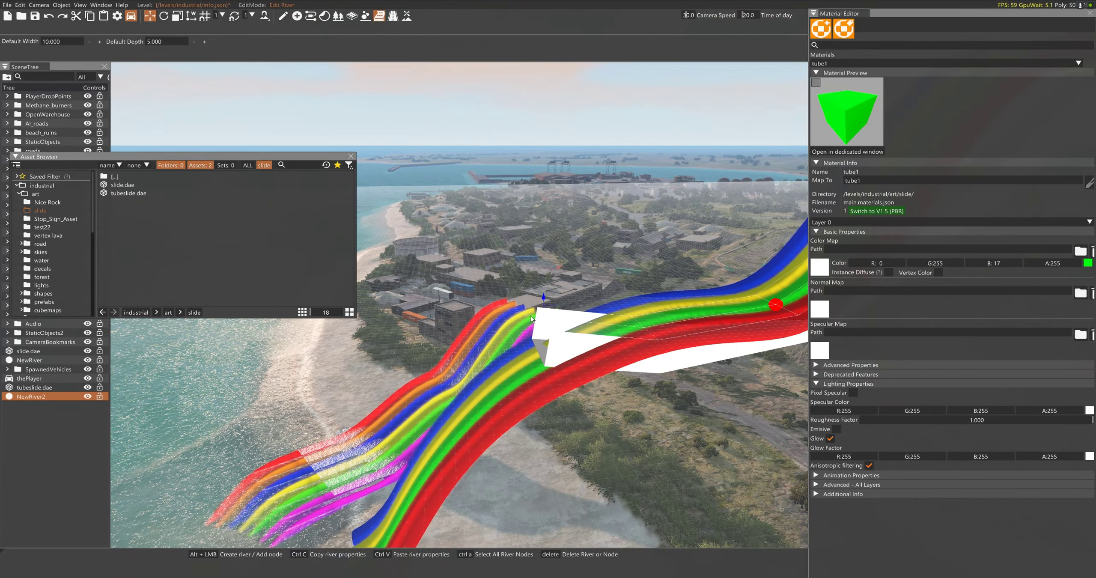
left_click_drag(543, 299, 424, 470)
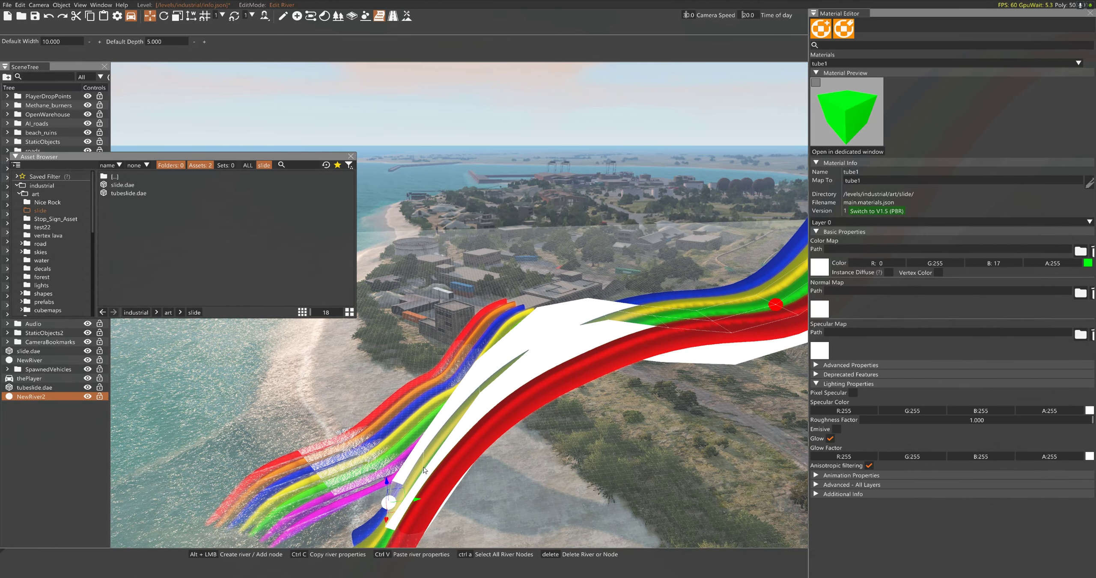
- Add a river node on the beach, move it out past the slide's lower end, and lower the node before it
right_click_drag(424, 470, 426, 412)
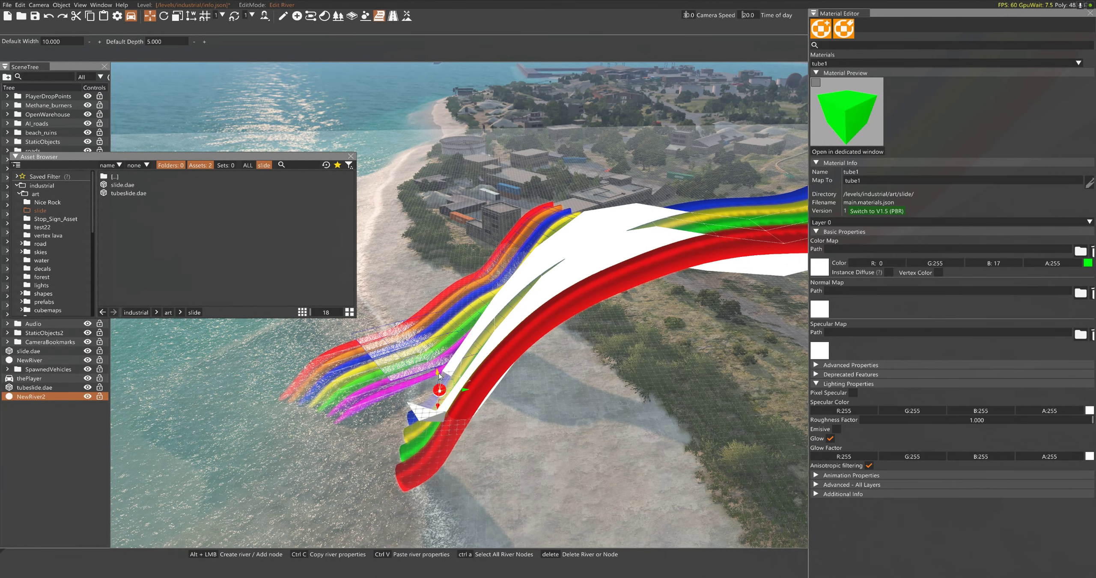
left_click(446, 457, "alt")
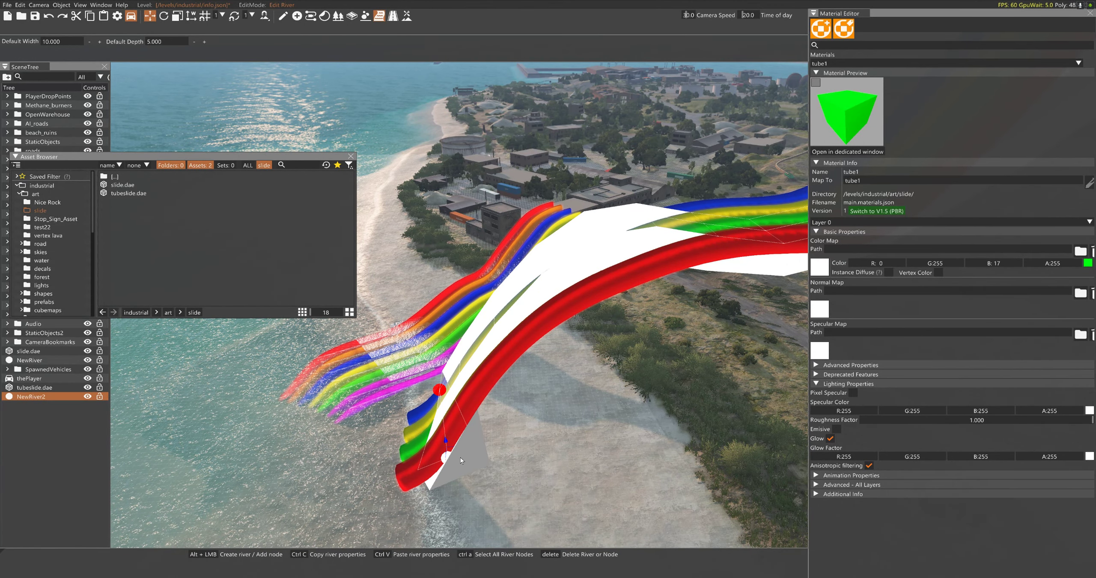
left_click_drag(464, 458, 379, 464)
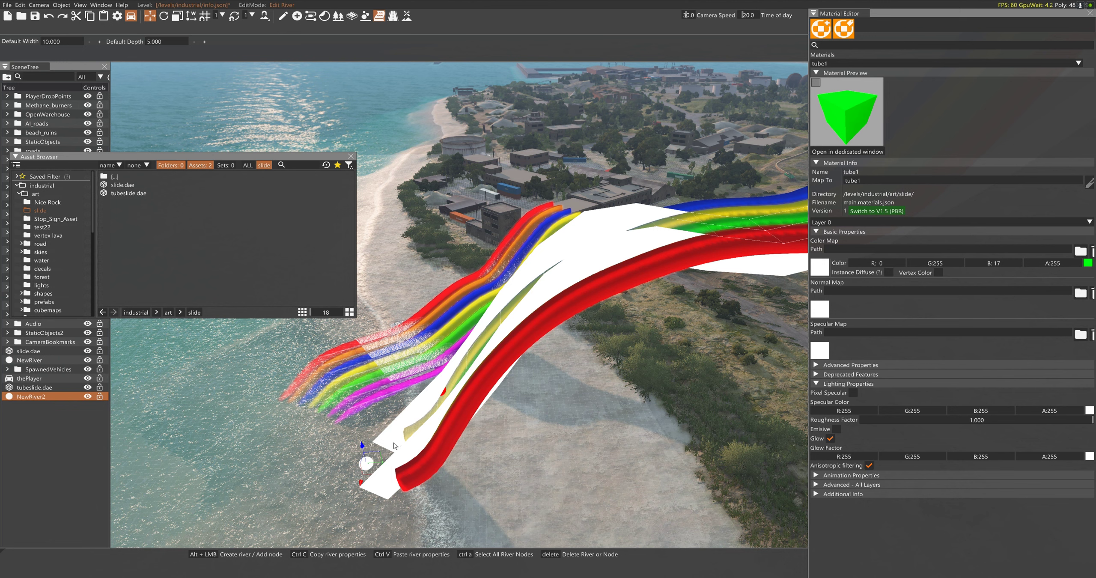
left_click(446, 392)
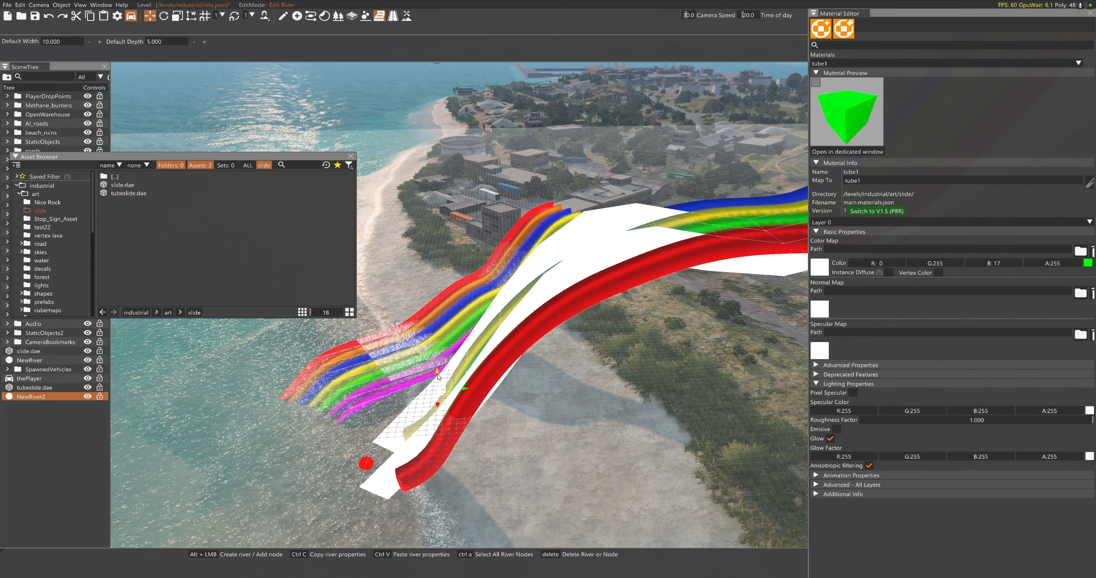
left_click_drag(438, 375, 417, 415)
- Pull the river from its node at the slide's middle bend towards the lower section
right_click_drag(548, 317, 629, 278)
left_click(616, 265)
left_click_drag(630, 265, 547, 241)
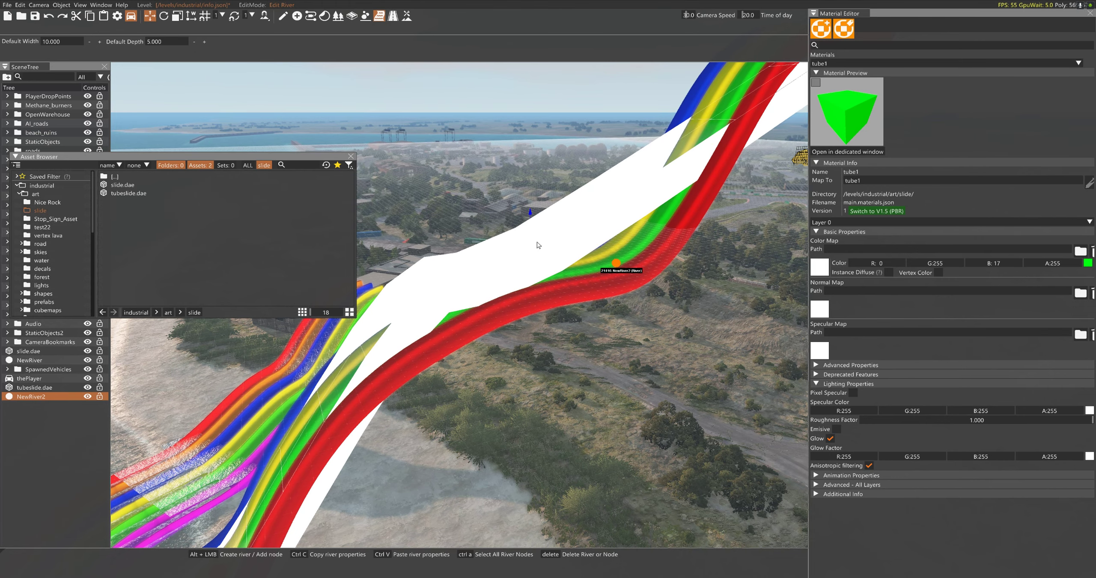
- Examine how the river lines up with the tubes around the slide's middle bend and upper section
mouse_move(558, 244)
right_mouse_down()
mouse_move(574, 239)
mouse_move(531, 160)
mouse_move(576, 240)
right_mouse_up()
key("w")
key("s")
right_click_drag(679, 301, 468, 293)
left_click(497, 296)
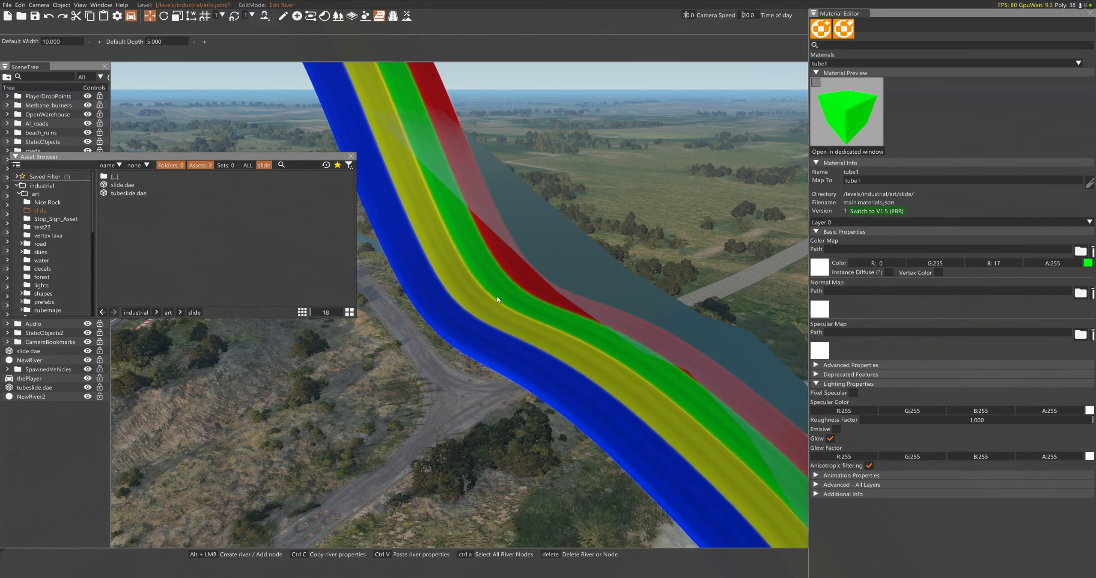
left_click(550, 300)
right_click_drag(550, 300, 551, 278)
key("s")
key("w")
key("w")
key("s")
key("s")
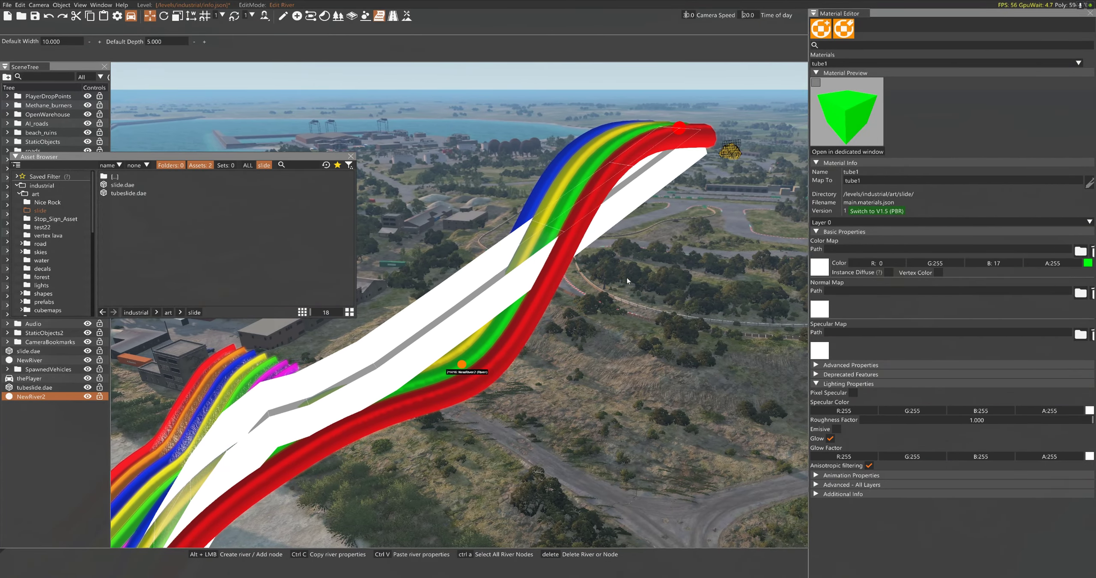
- Try to extend the river straight up from its top node above the slide's upper end, and undo it
left_click(679, 128)
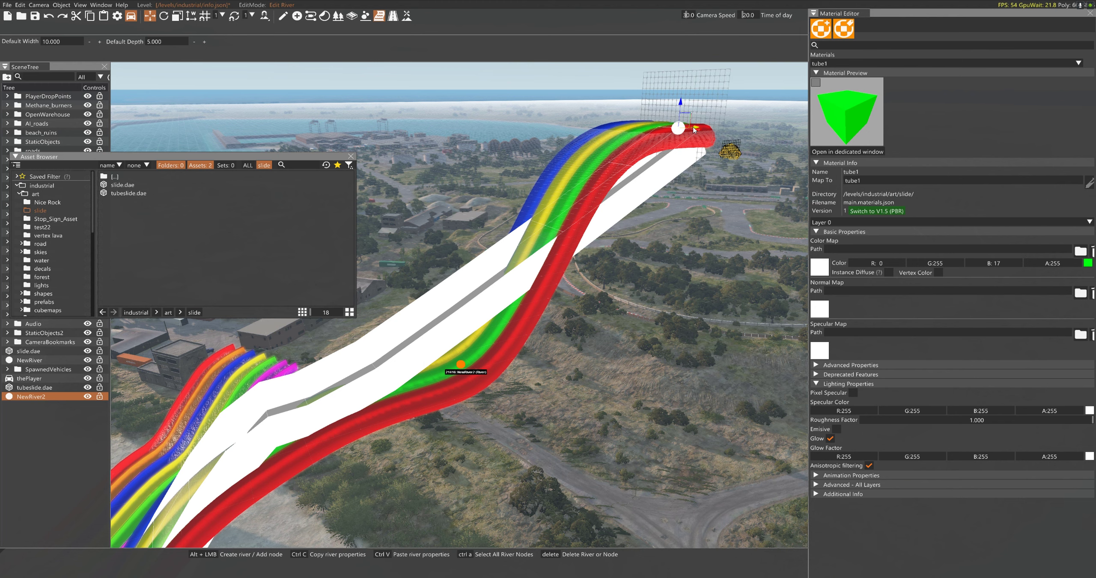
left_click_drag(682, 110, 711, 3)
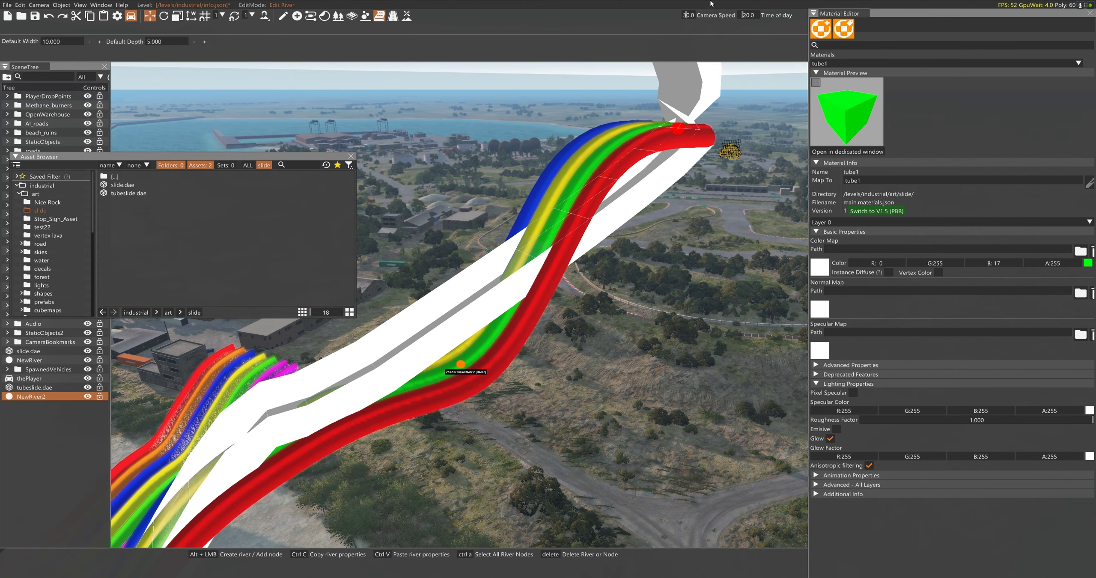
right_click_drag(730, 125, 716, 147)
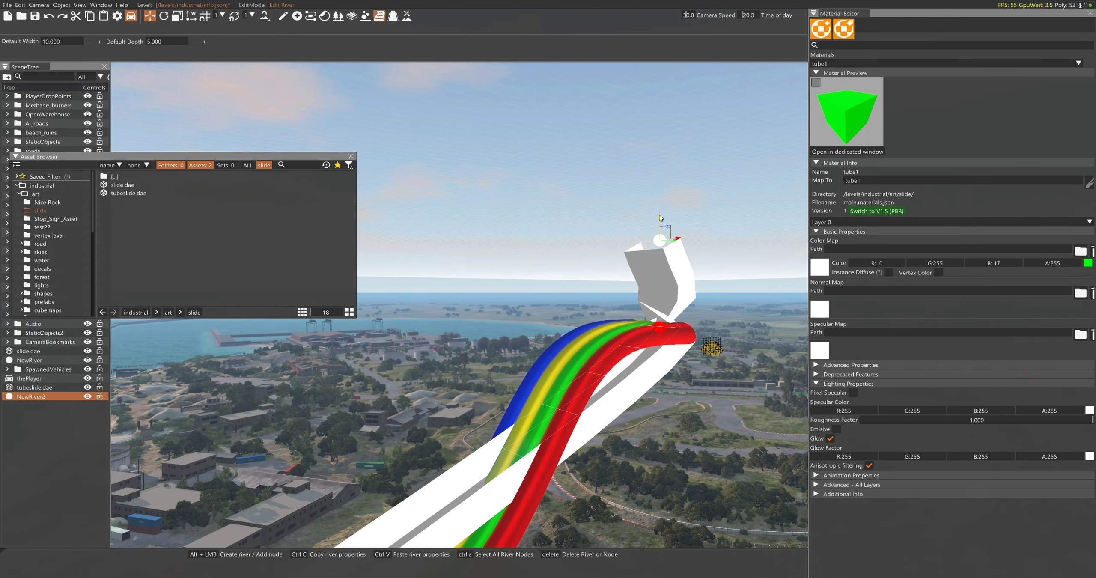
left_click_drag(660, 218, 673, 141)
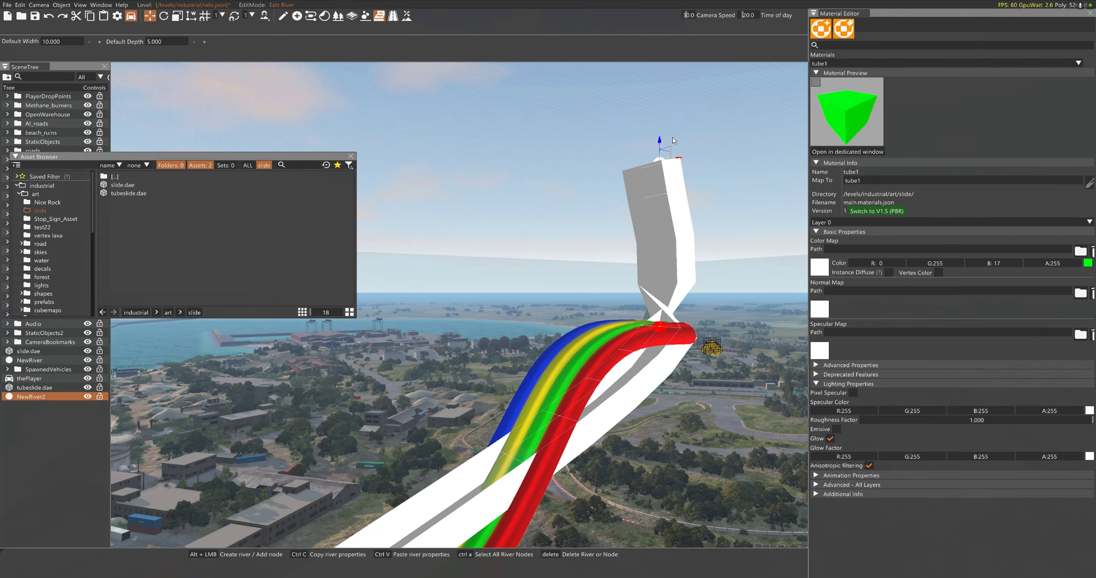
key("ctrl+z")
key("ctrl+z")
right_click_drag(663, 232, 628, 283)
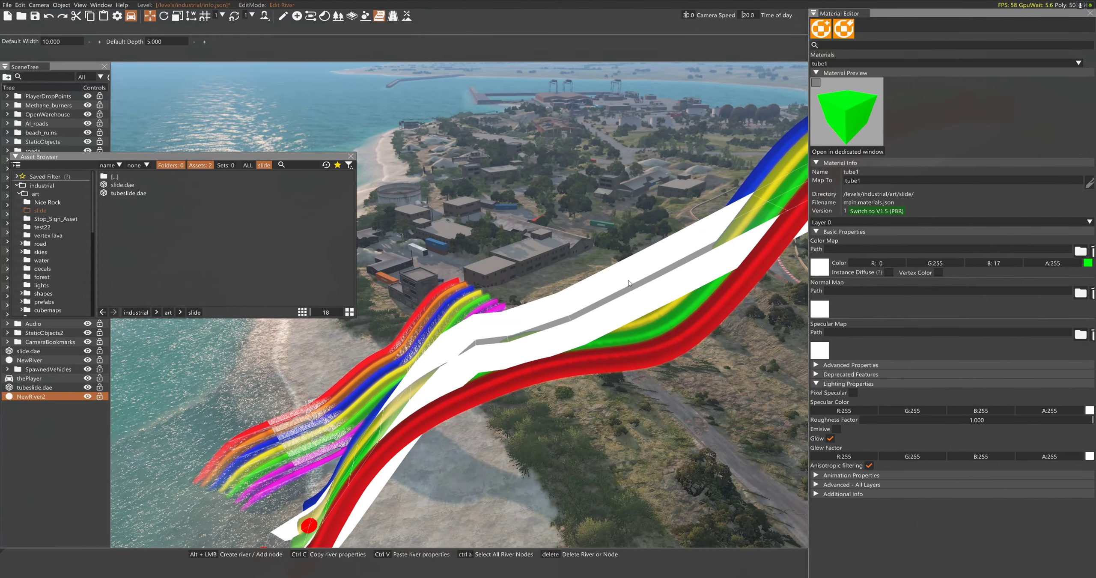
key("w")
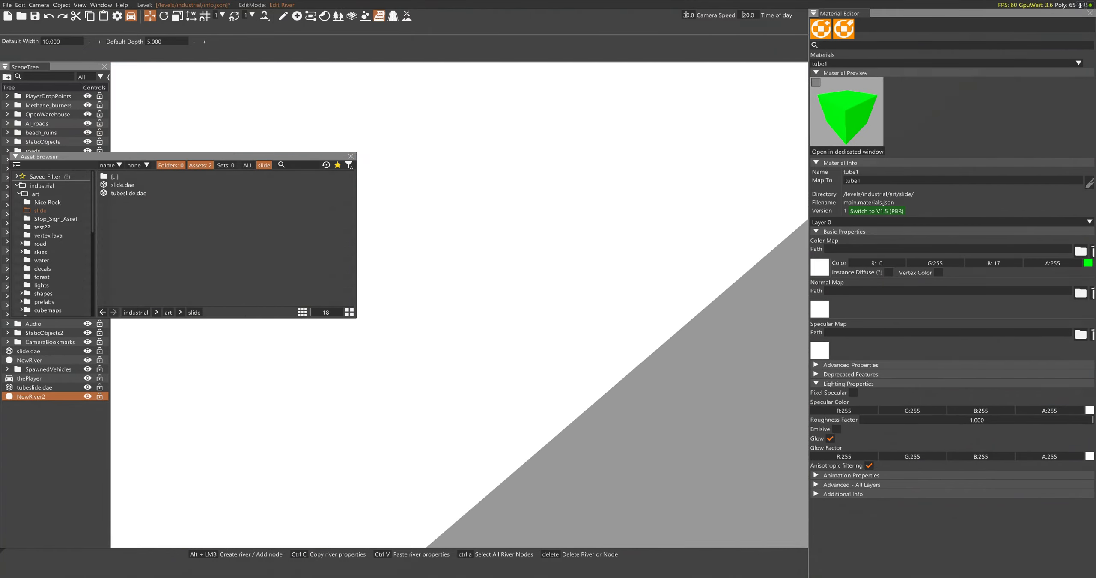
- Pull the river node at the slide's middle bend further out towards the lower section
key("w")
right_click_drag(629, 283, 564, 301)
key("s")
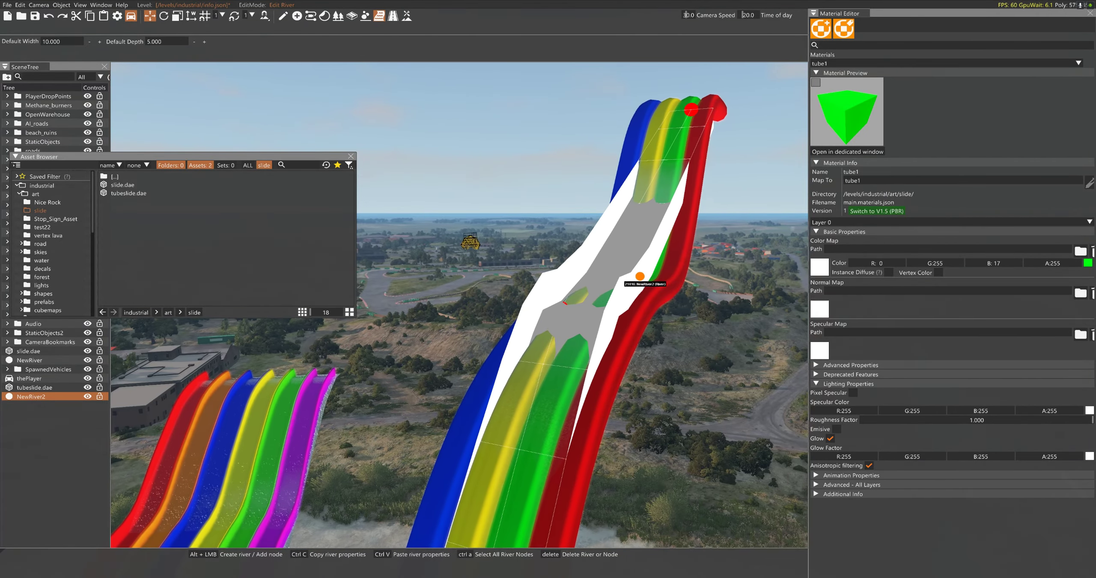
left_click(565, 304)
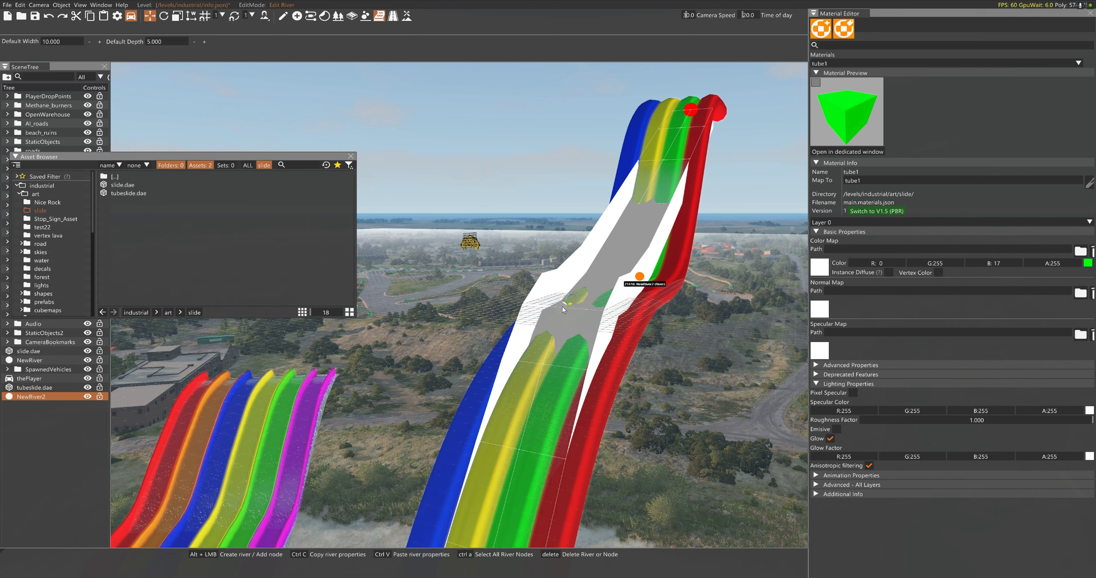
left_click_drag(568, 308, 548, 337)
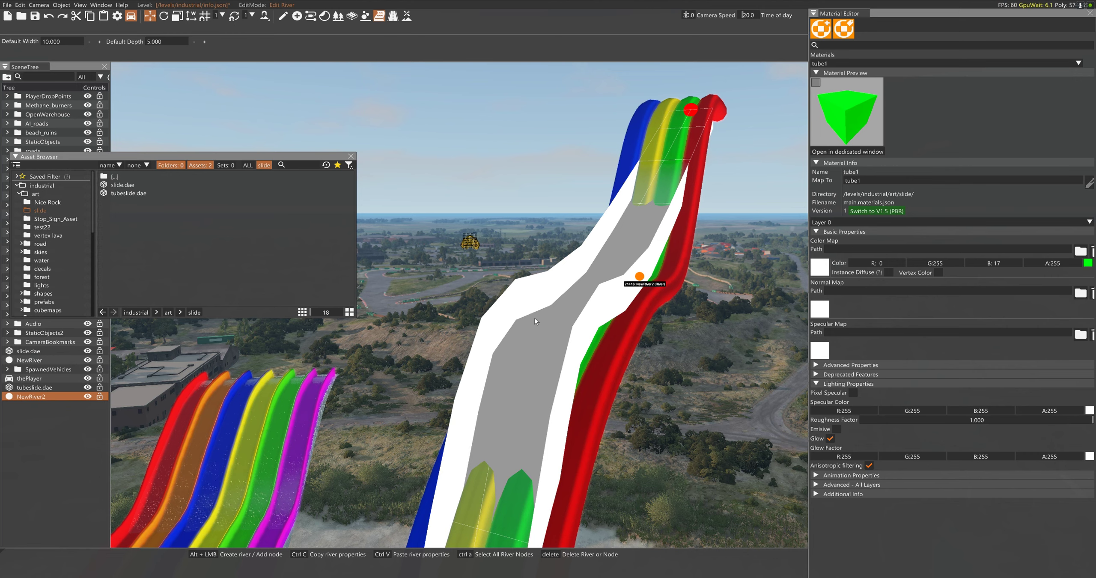
- Lower the river node floating above the slide's lower section down onto the yellow and green tubes
key("w")
mouse_move(538, 319)
right_mouse_down()
mouse_move(480, 337)
mouse_move(555, 335)
mouse_move(621, 312)
mouse_move(632, 343)
mouse_move(647, 329)
mouse_move(537, 311)
right_mouse_up()
key("w")
key("w")
left_click(561, 201)
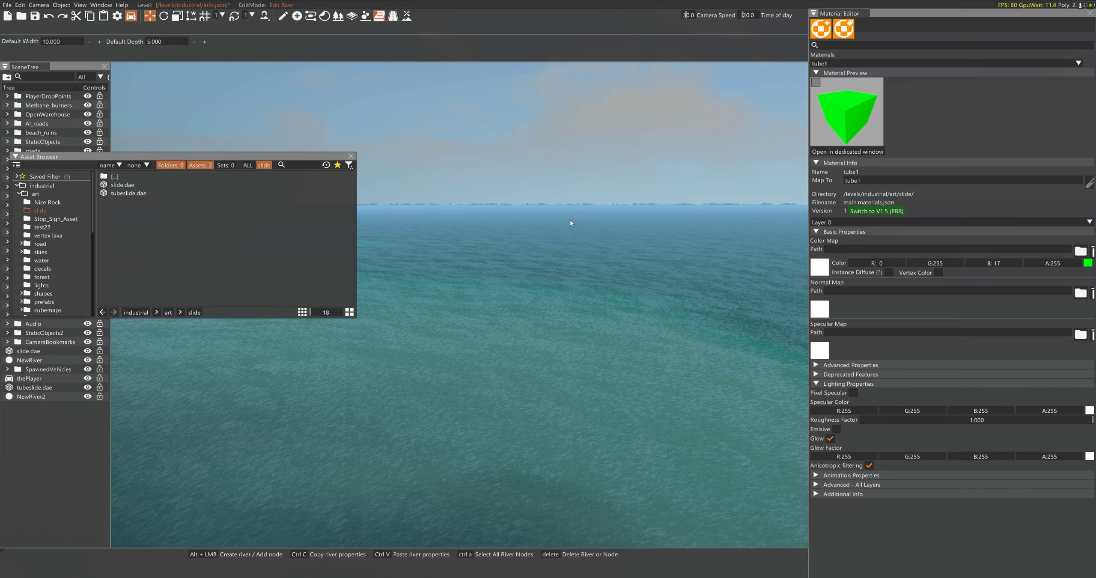
right_click_drag(571, 220, 565, 219)
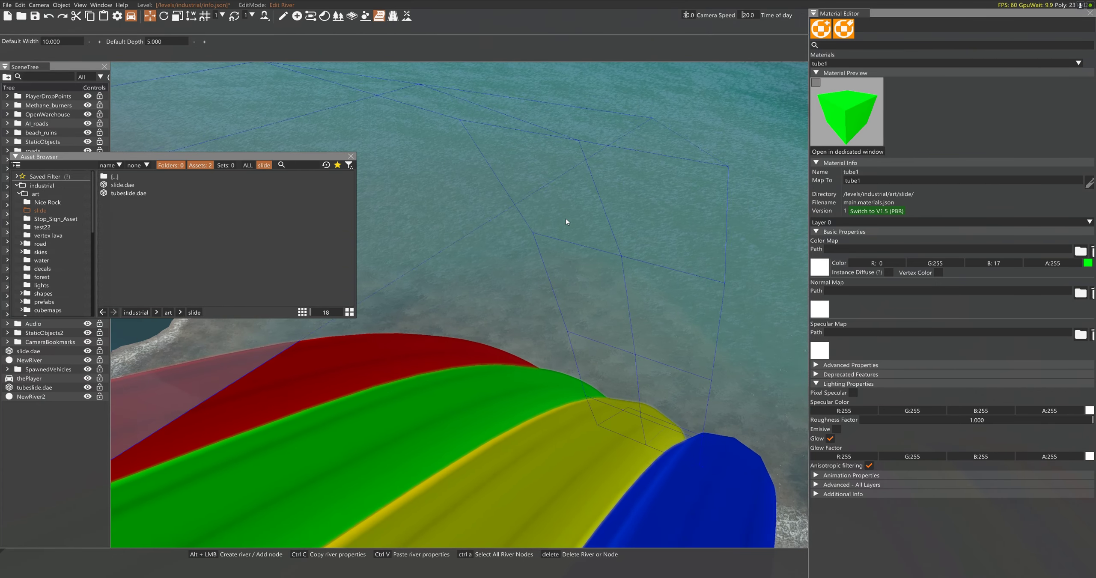
left_click(577, 143)
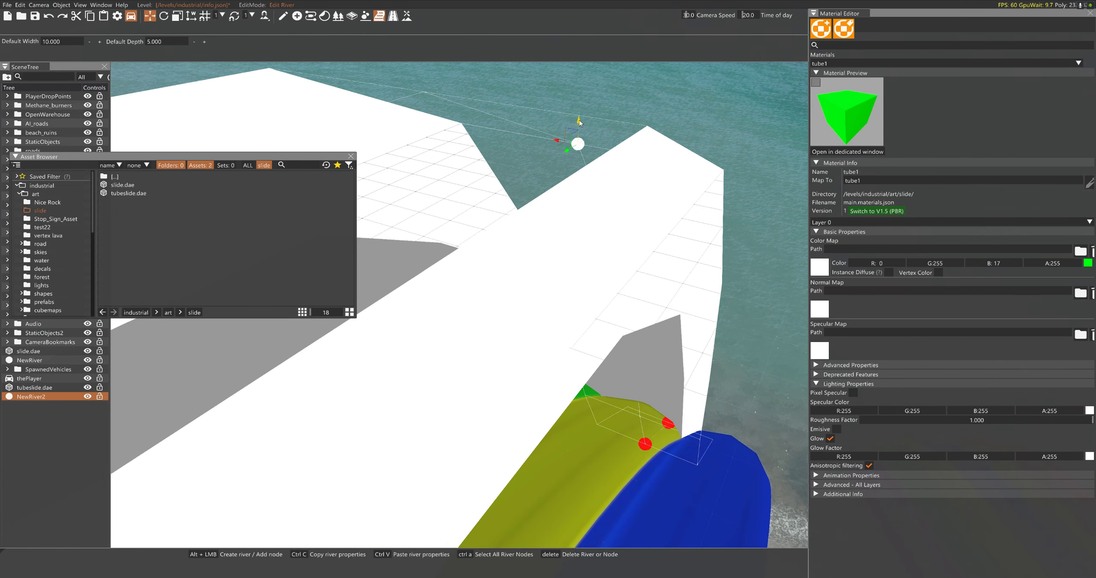
left_click_drag(579, 123, 601, 406)
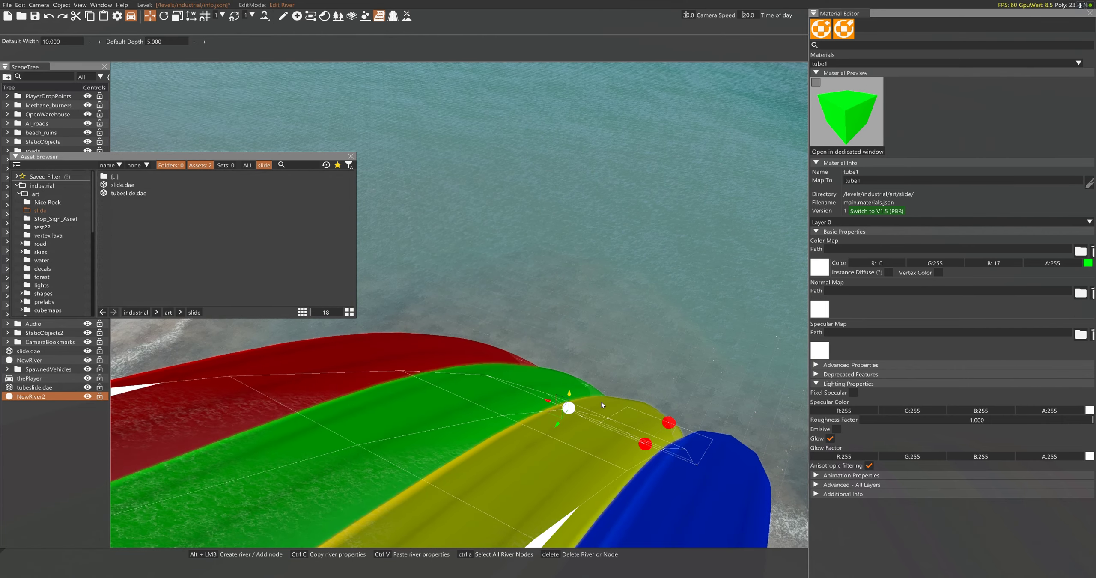
- Raise the river node on the slide's lower hump slightly so the water sits higher in the tubes
key("d")
right_click_drag(601, 405, 420, 360)
key("s")
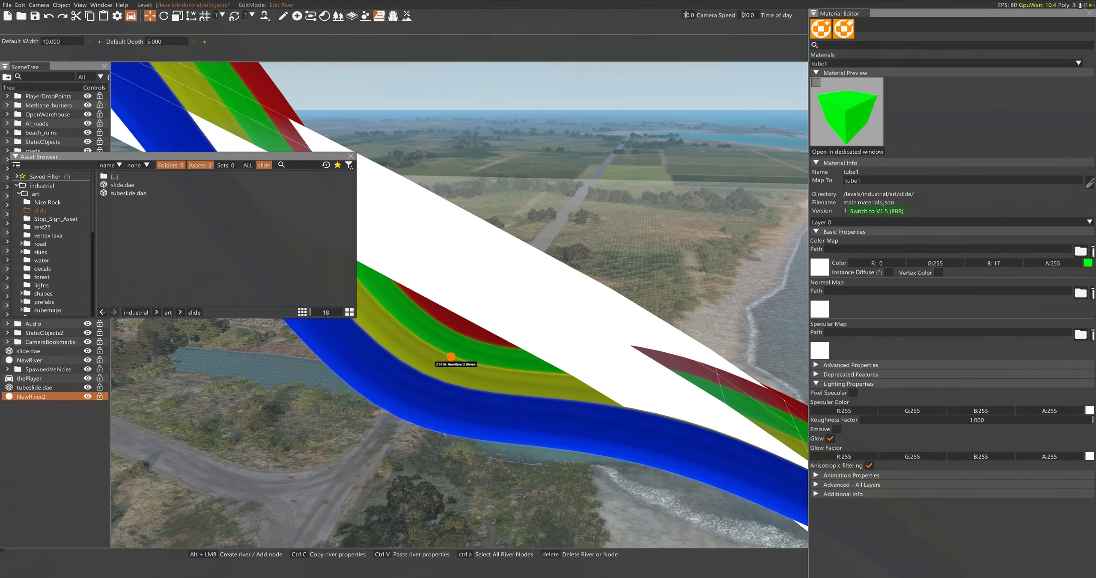
right_click_drag(645, 380, 561, 277)
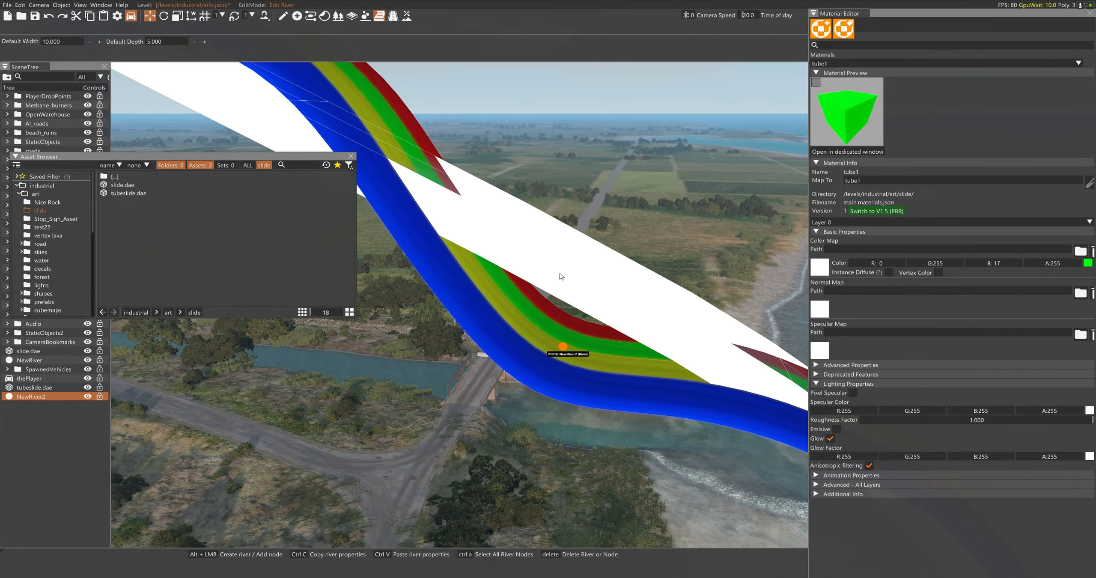
key("s")
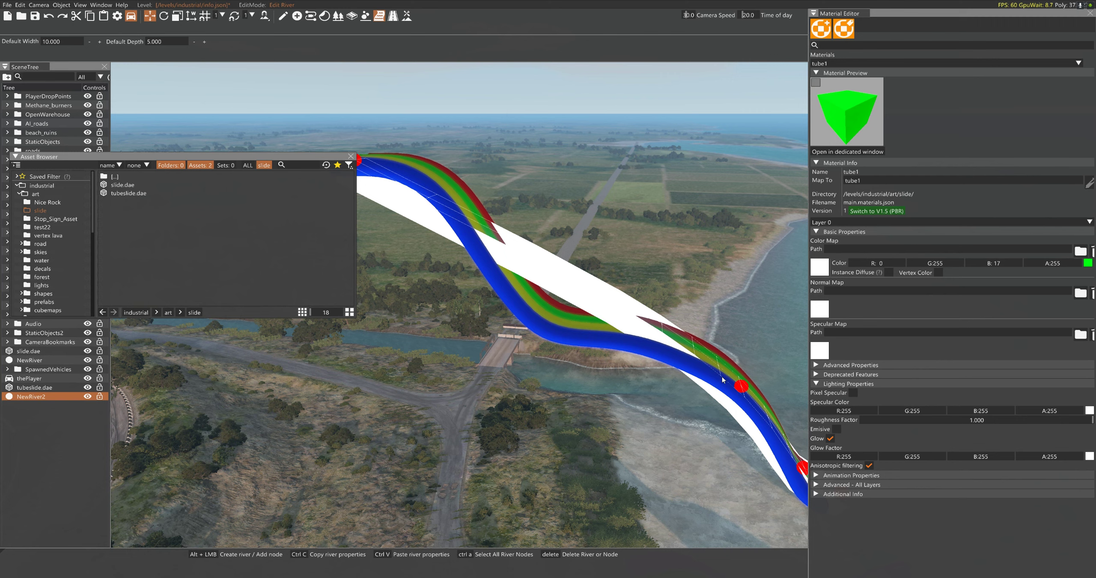
left_click(741, 387)
left_click_drag(743, 367, 740, 342)
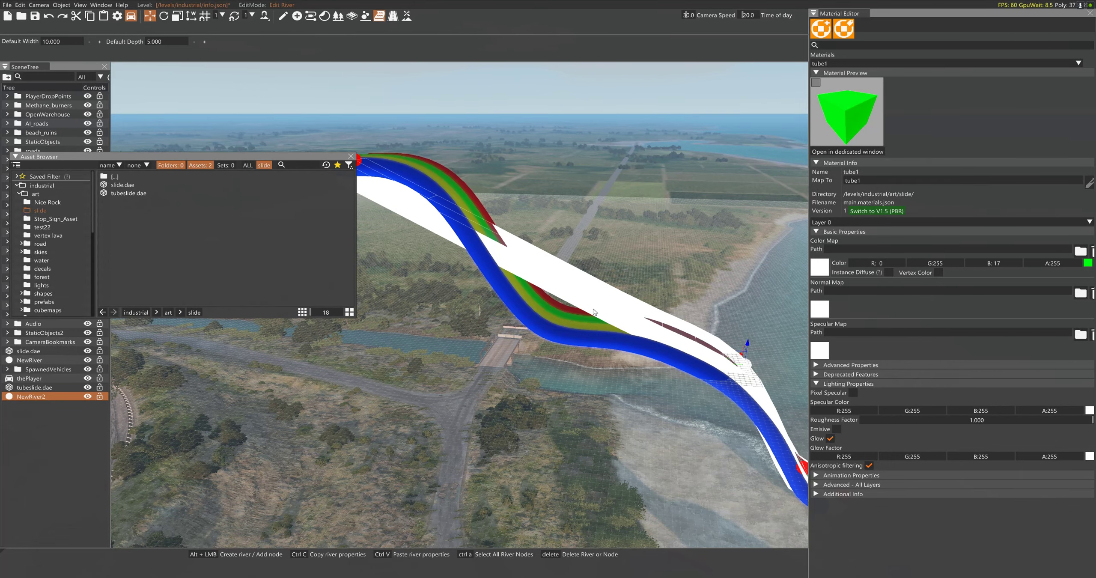
right_click_drag(632, 313, 583, 362)
key("w")
scroll(573, 345, "down", 5)
key("d")
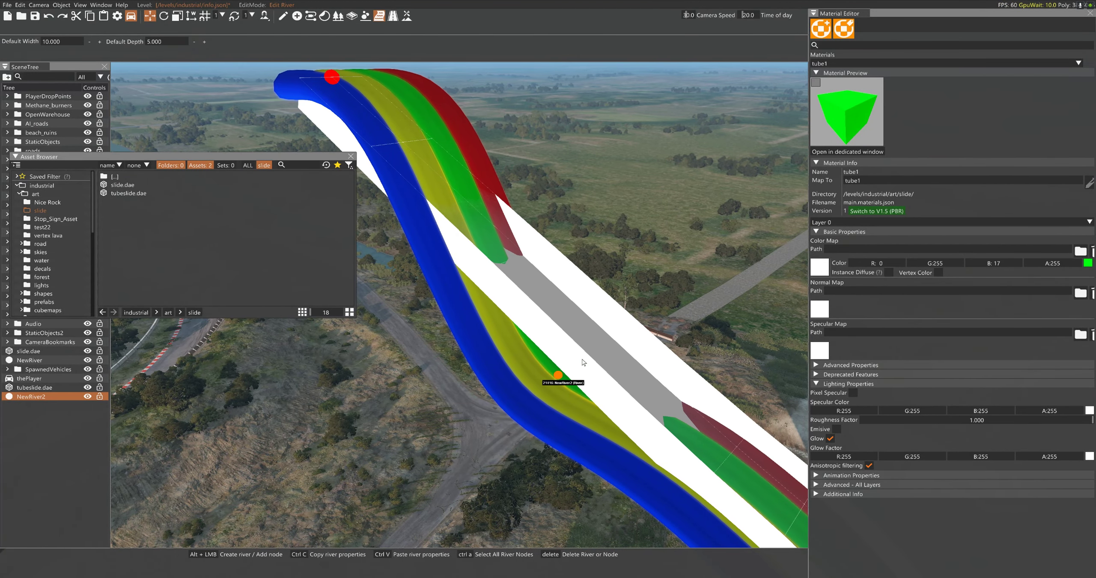
key("super")
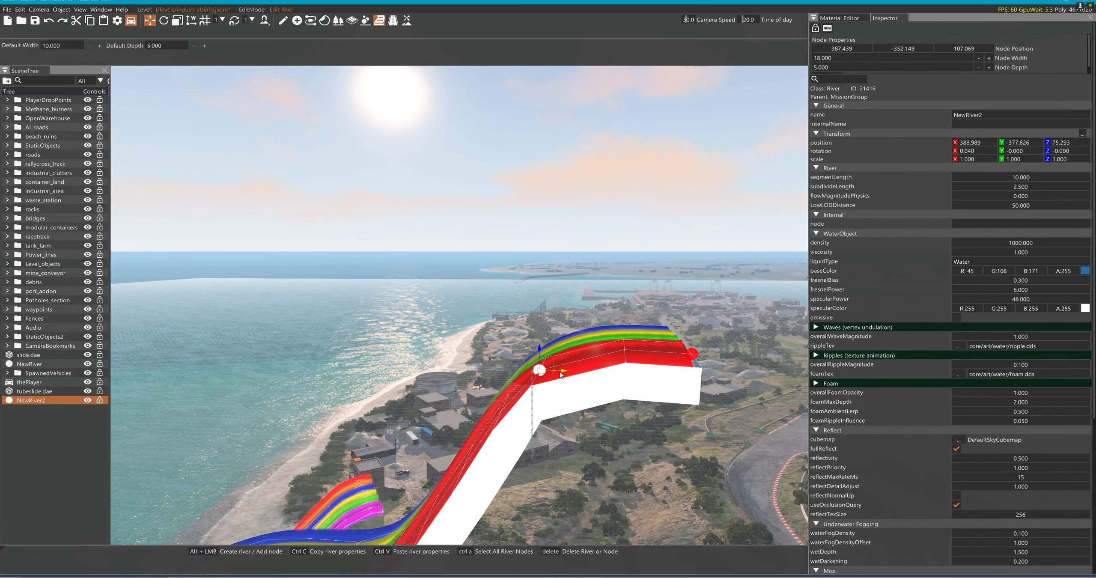
- Shift the river node near the slide's upper end horizontally to a Y position of about -351.6
left_click_drag(560, 375, 563, 374)
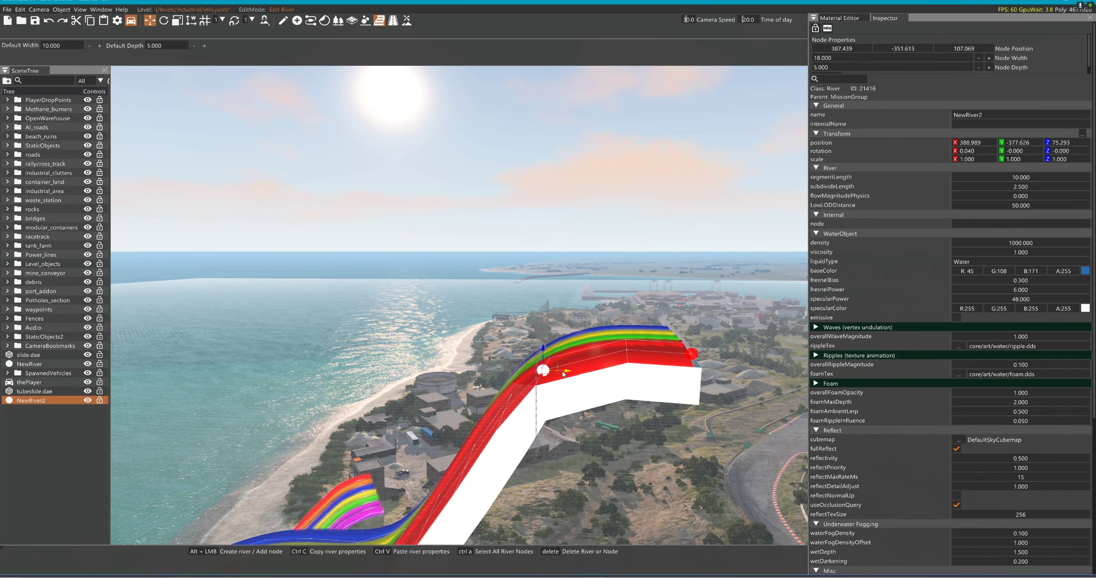
- Inspect the water level inside the green tube along its whole length down to the lower exit
right_click_drag(643, 369, 653, 477)
key("d")
key("w")
key("w")
key("w")
key("w")
key("s")
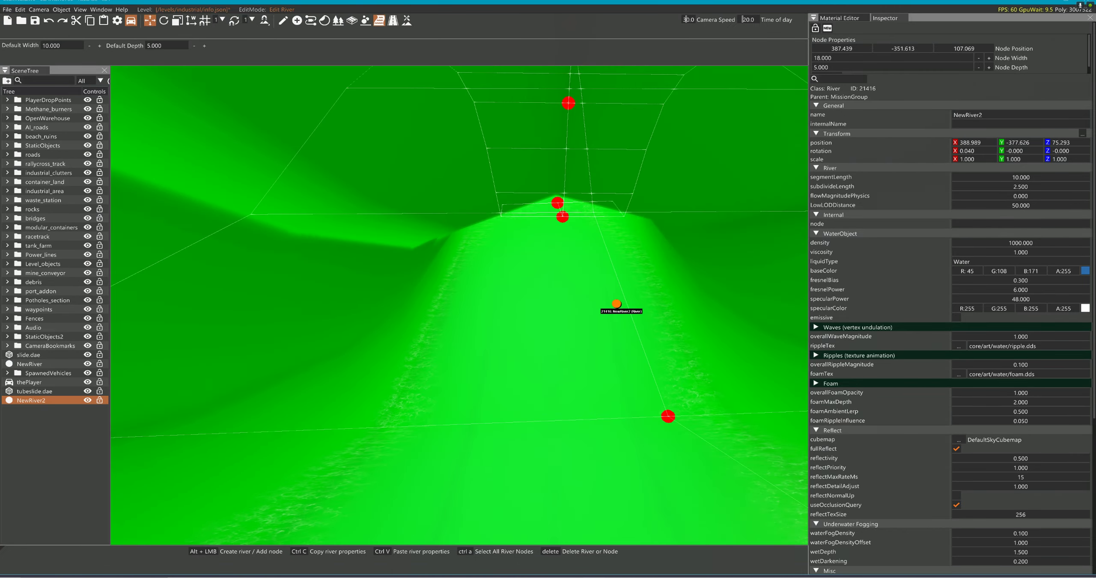
key("w")
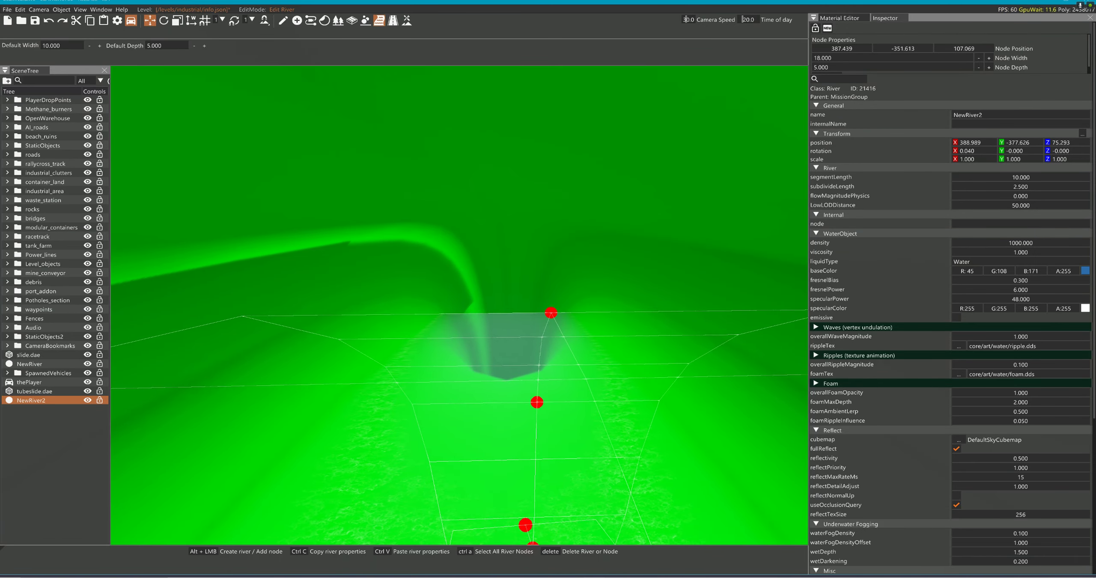
key("s")
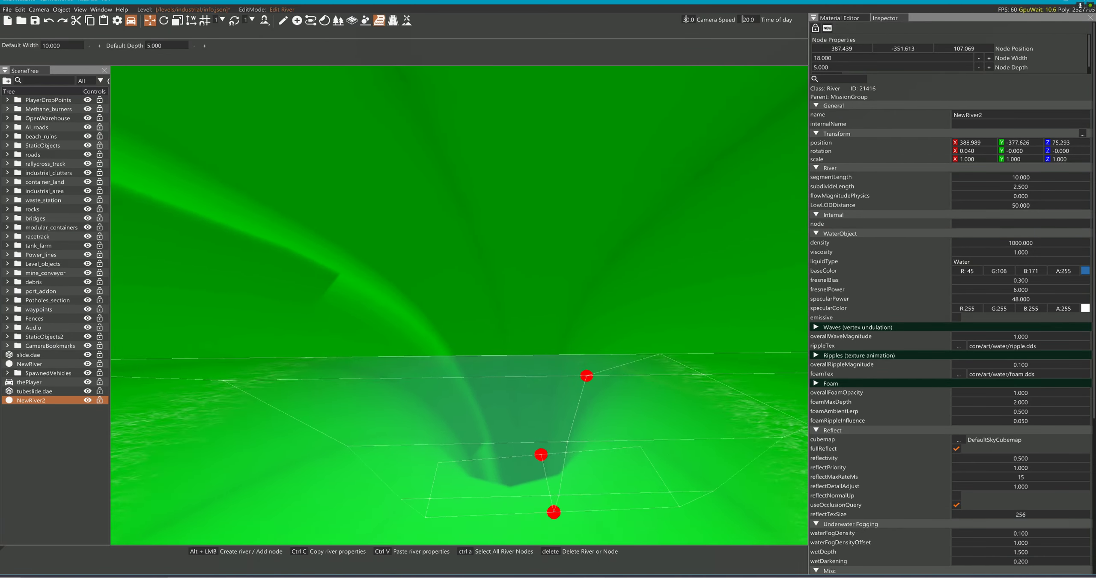
key("w")
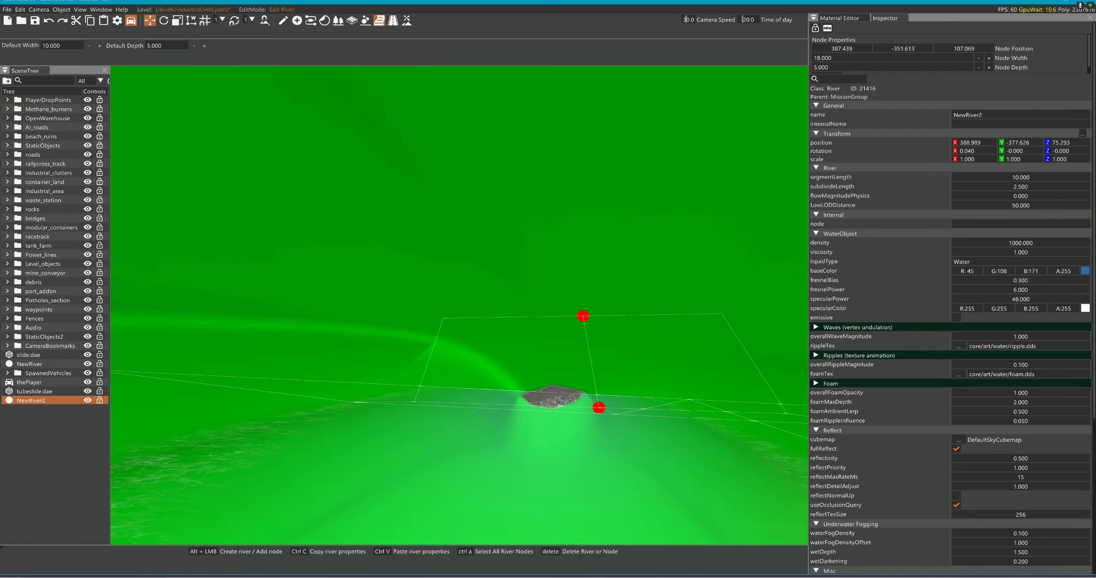
key("w")
key("w")
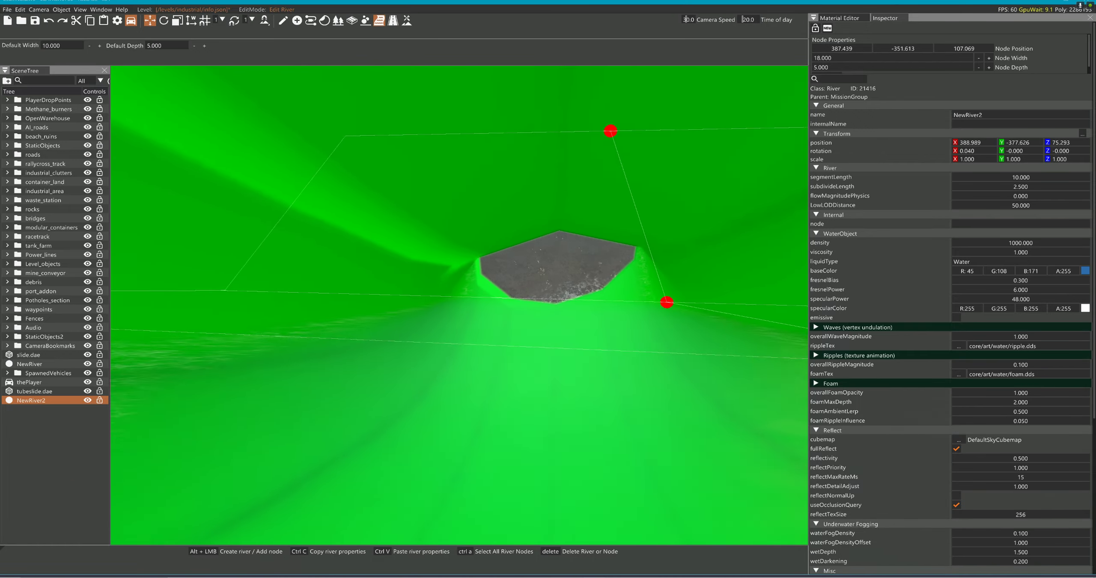
key("w")
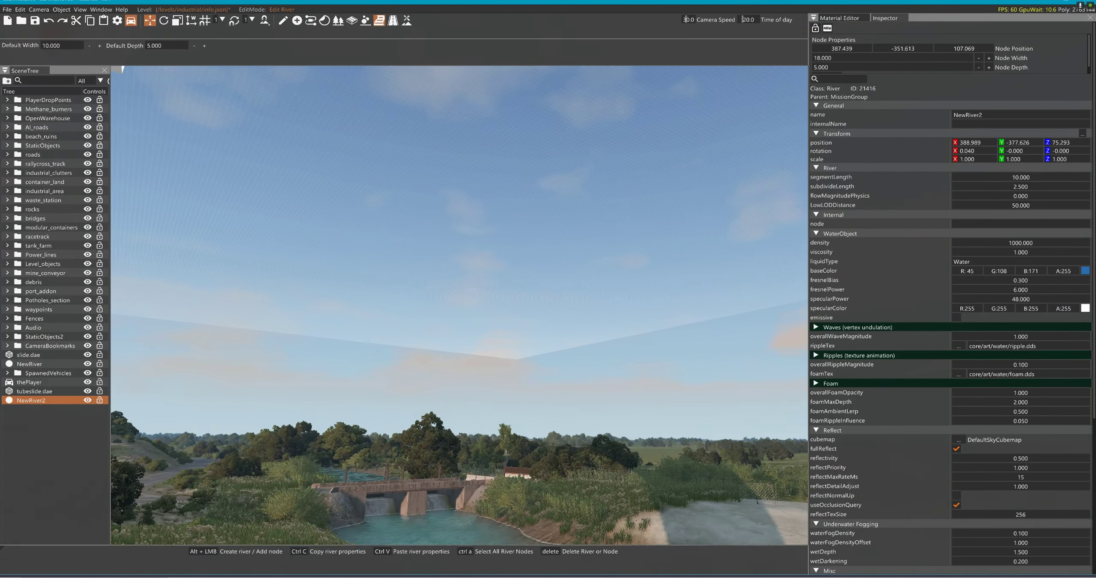
key("s")
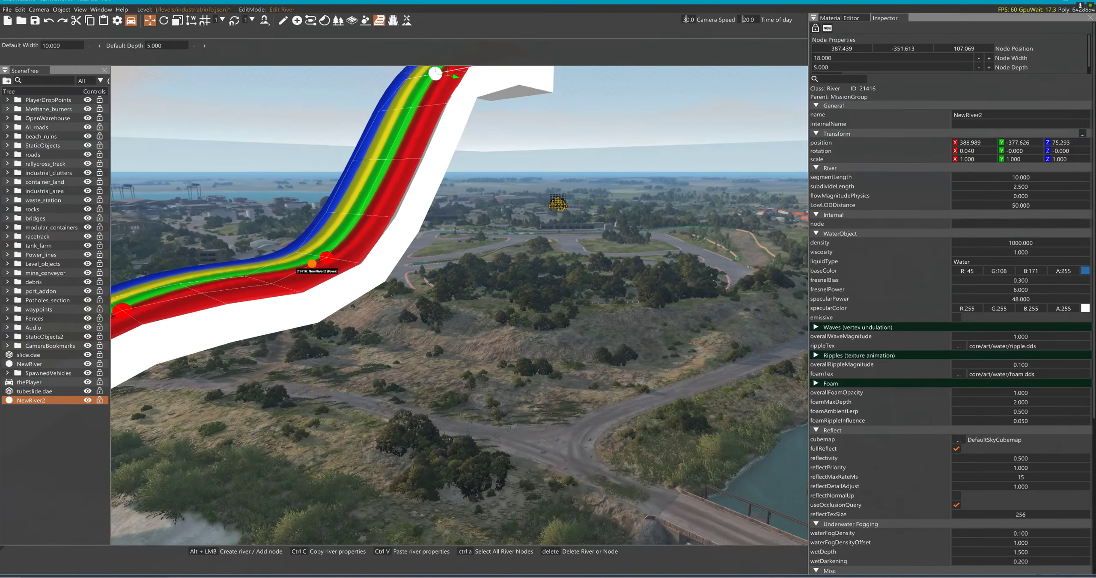
- Set the tube slide river's flowMagnitudePhysics to 10 and save the level
key("w")
right_click_drag(711, 288, 679, 308)
left_click(680, 307)
left_click(417, 255)
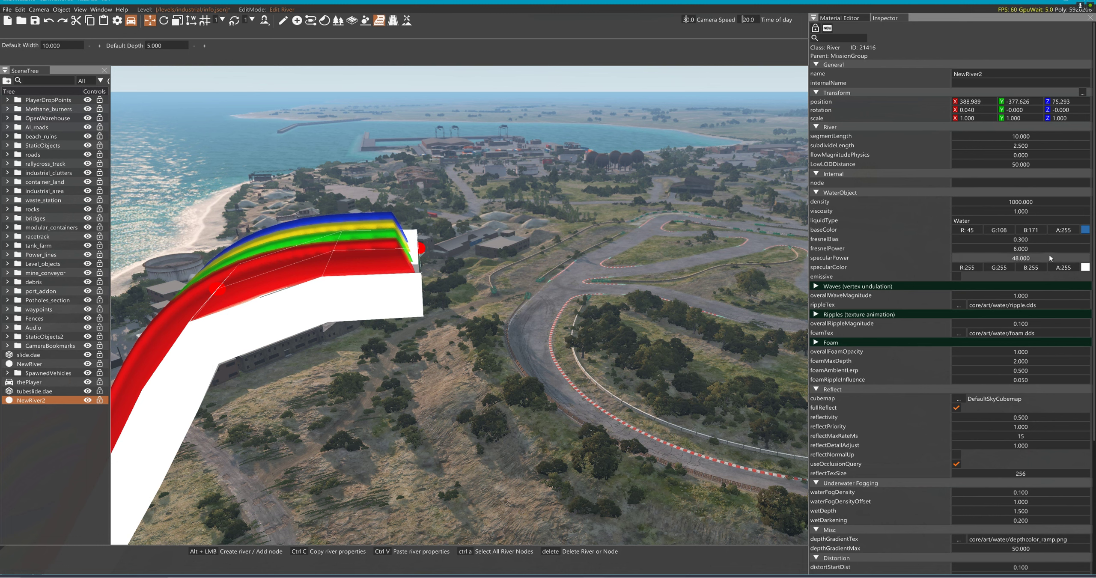
left_click(1037, 157)
type("10")
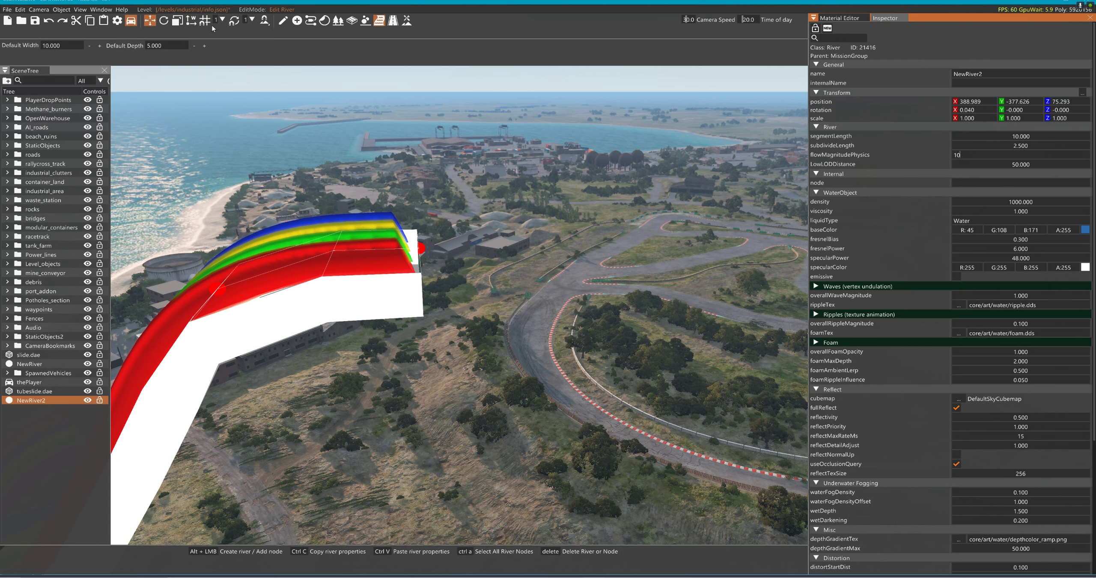
key("Return")
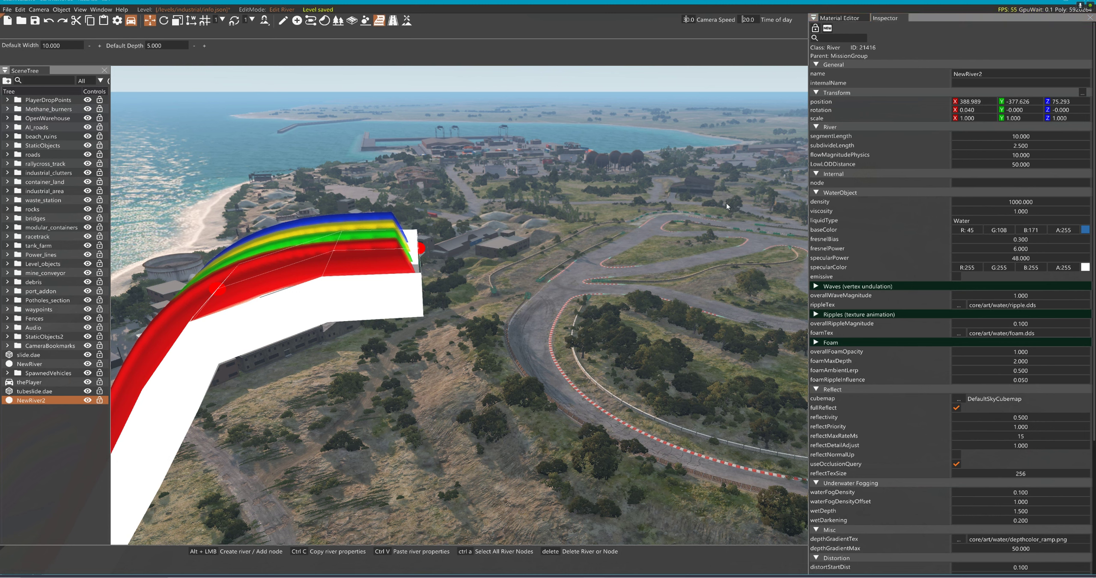
left_click(678, 195)
key("ctrl+s")
- Rebuild the level's static collision data
key("w")
right_click_drag(680, 180, 315, 90)
key("s")
key("d")
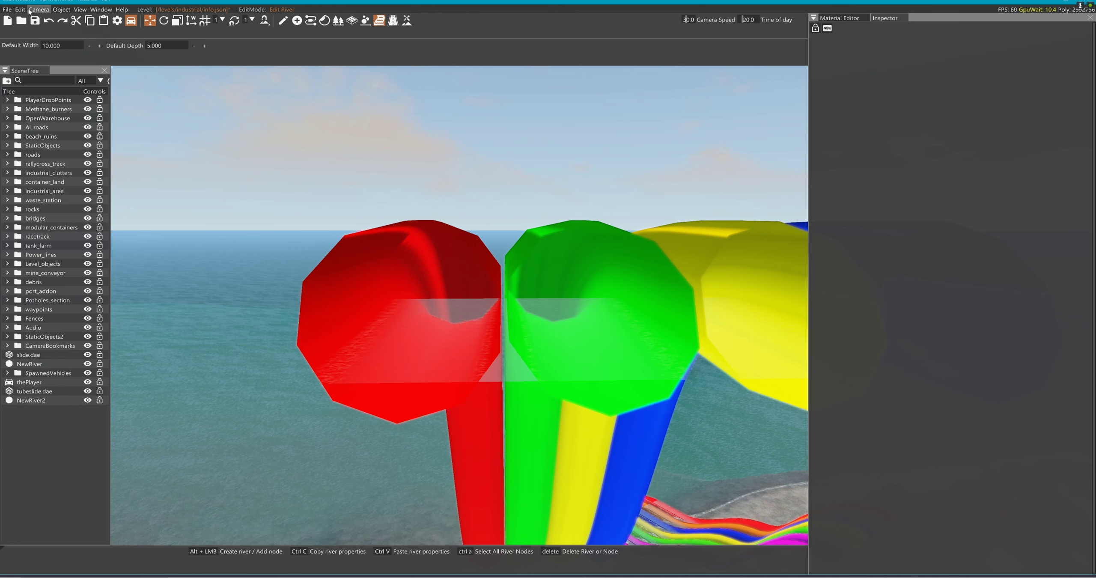
left_click(24, 10)
mouse_move(33, 10)
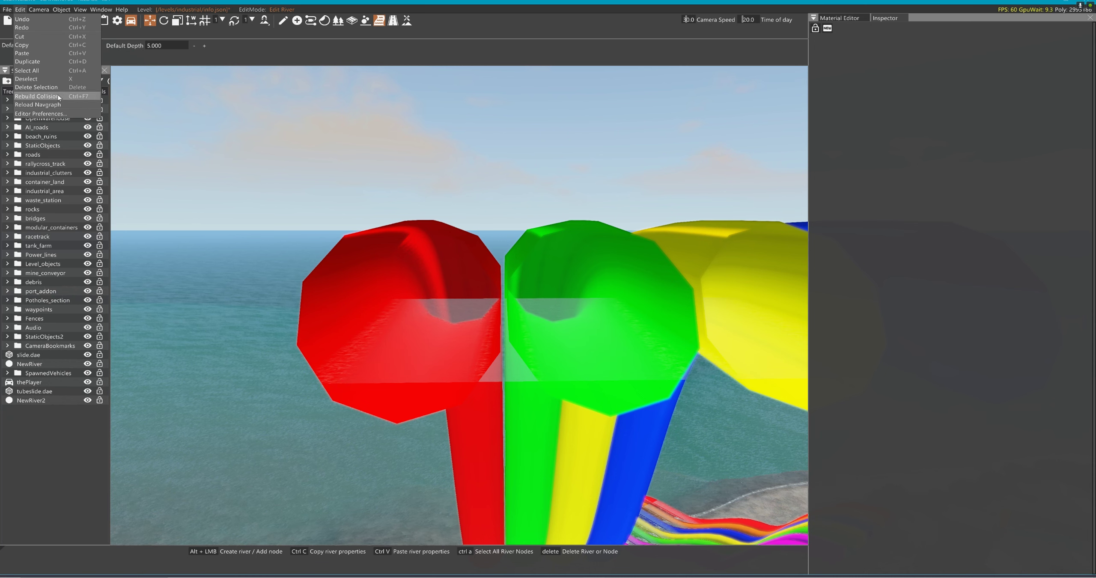
left_click(43, 96)
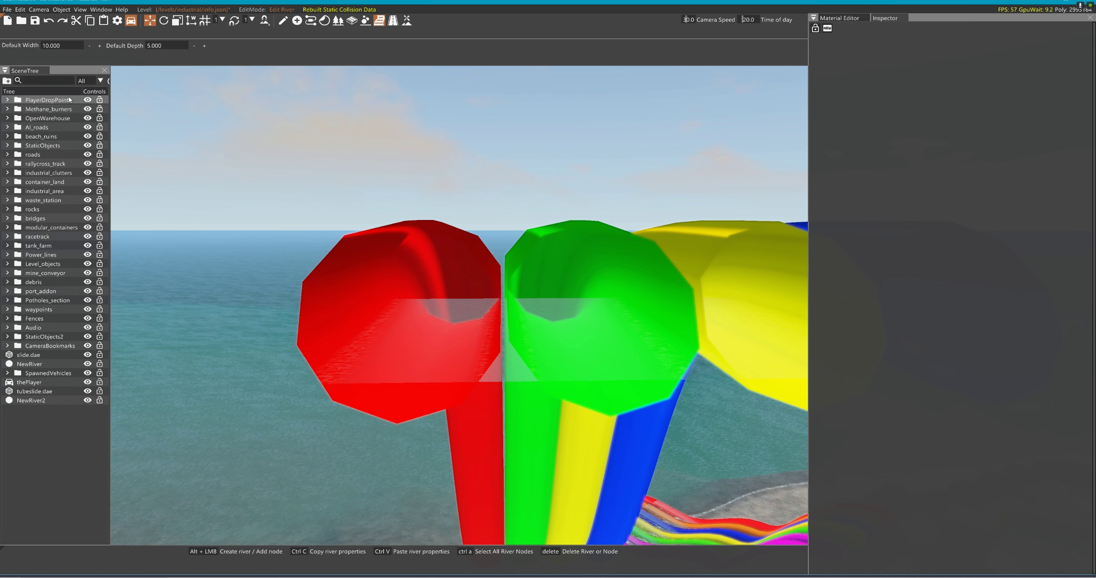
- Move the player's pickup to the camera position in front of the tubes' upper openings
left_click(64, 382)
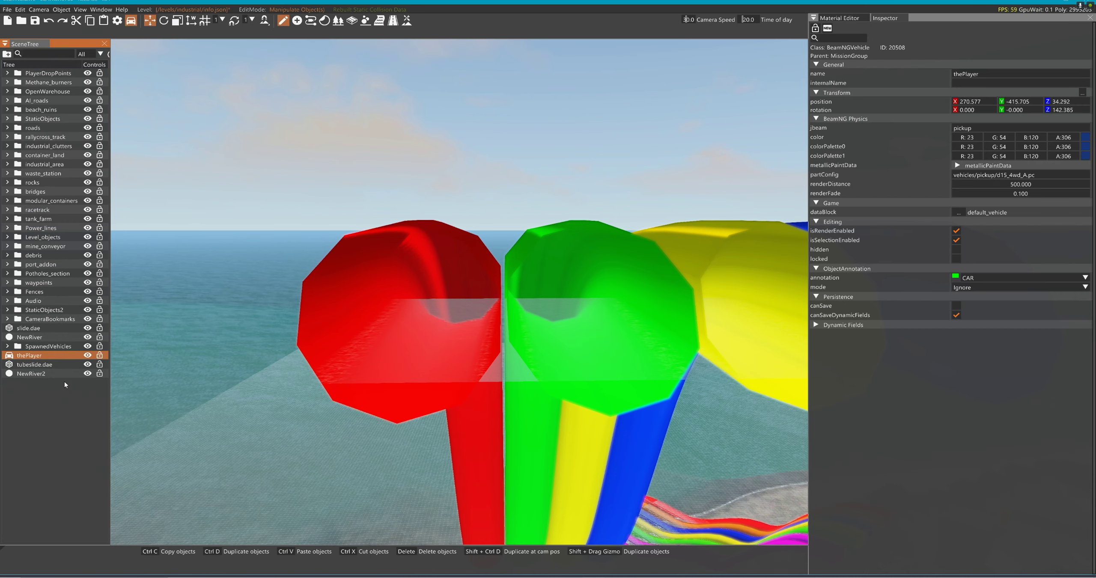
right_click(63, 357)
mouse_move(124, 426)
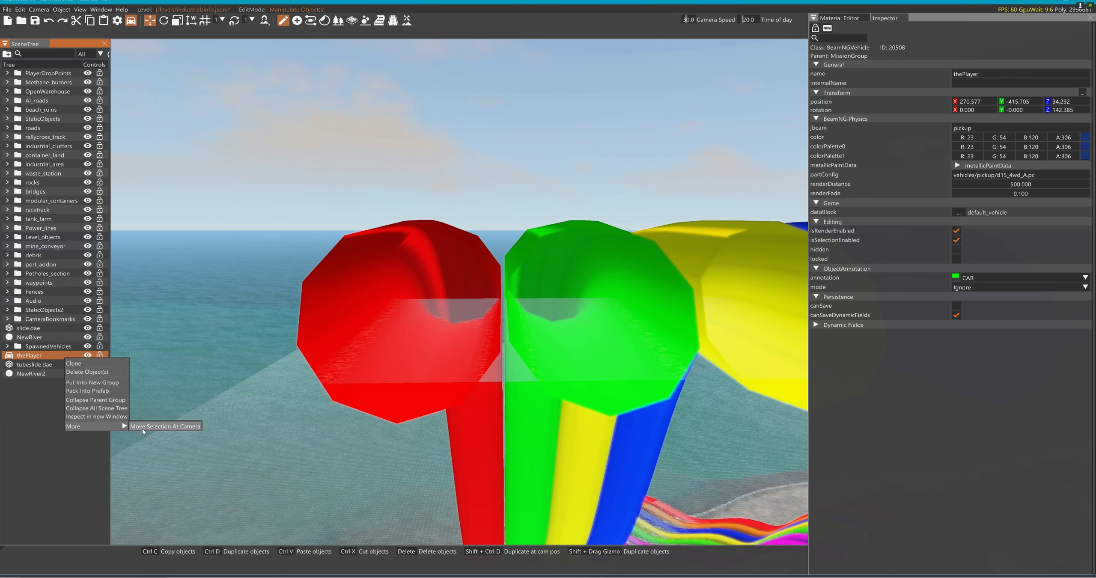
left_click(165, 427)
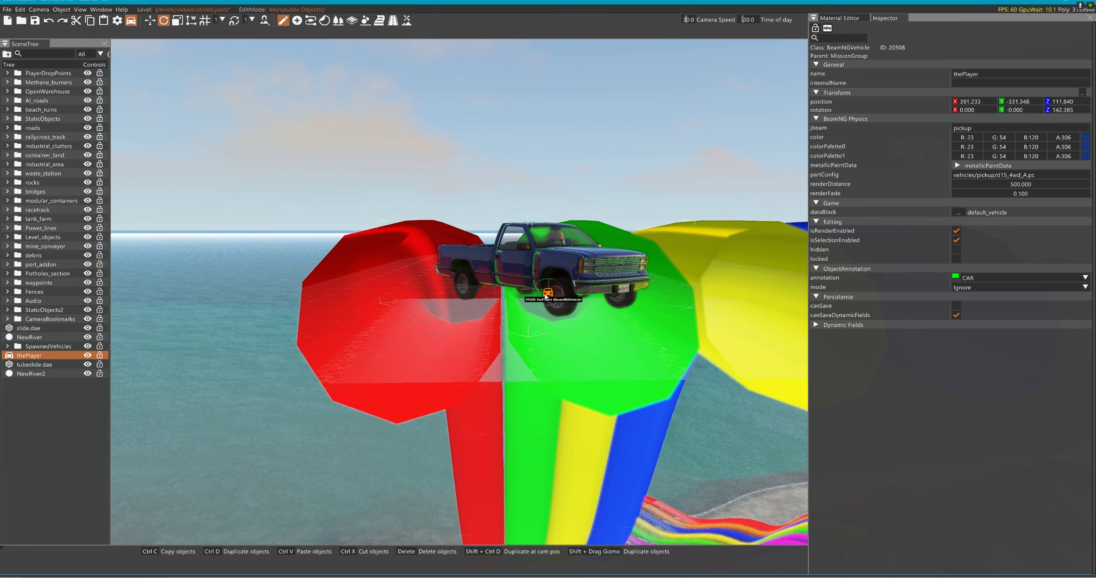
- Rotate the pickup to about -2.6 degrees around Z to face the tubes, and move it in front of the red tube
left_click_drag(555, 299, 588, 311)
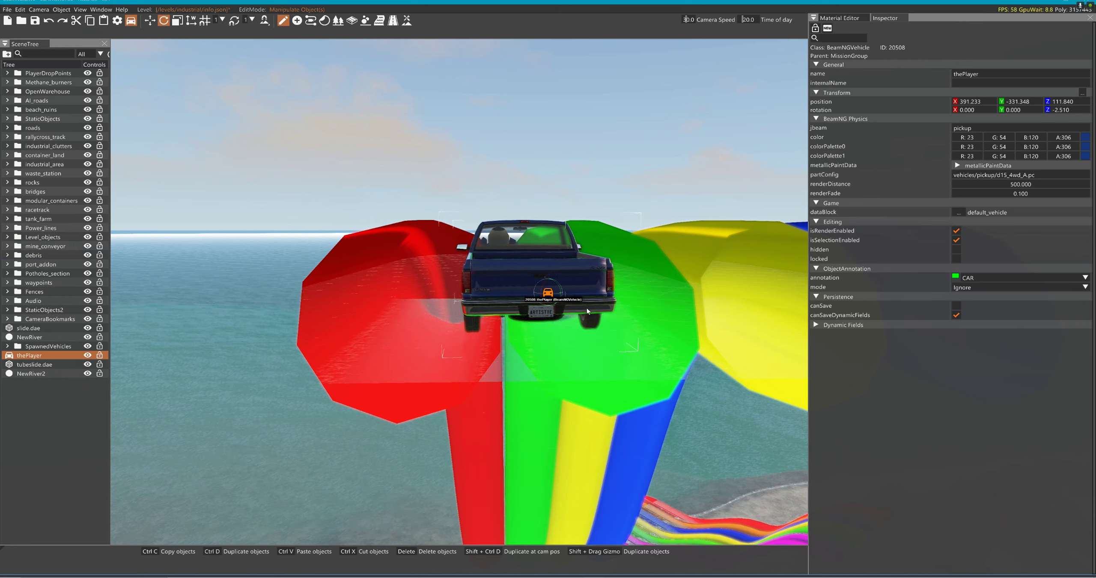
key("1")
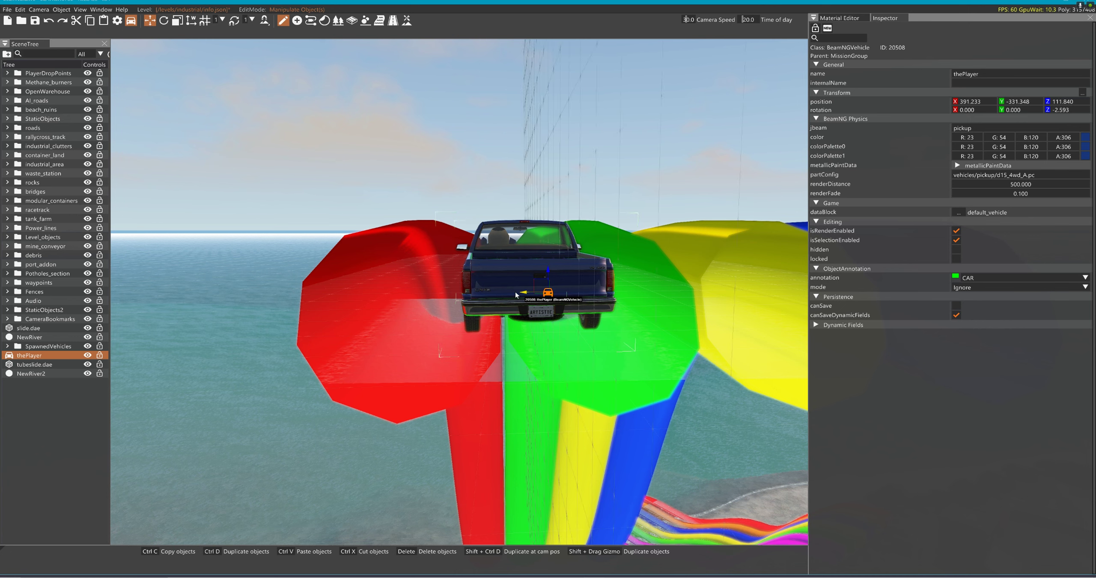
left_click_drag(535, 297, 421, 360)
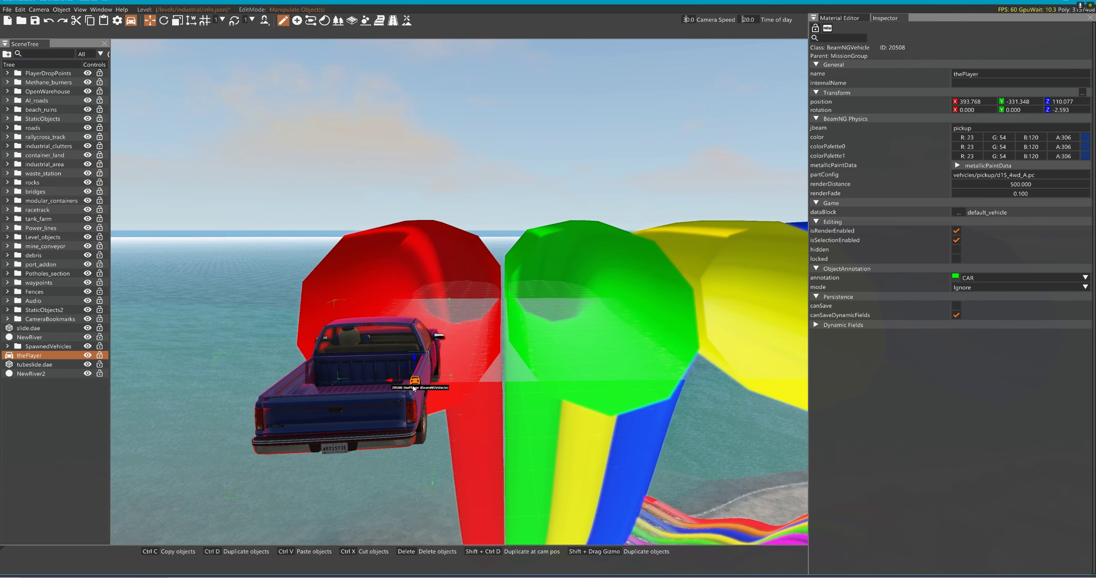
- Slide the pickup forward into the red tube's opening and lift it slightly, to about Y -334.9 and Z 110.5
mouse_move(479, 404)
right_mouse_down()
mouse_move(429, 402)
mouse_move(478, 404)
right_mouse_up()
key("d")
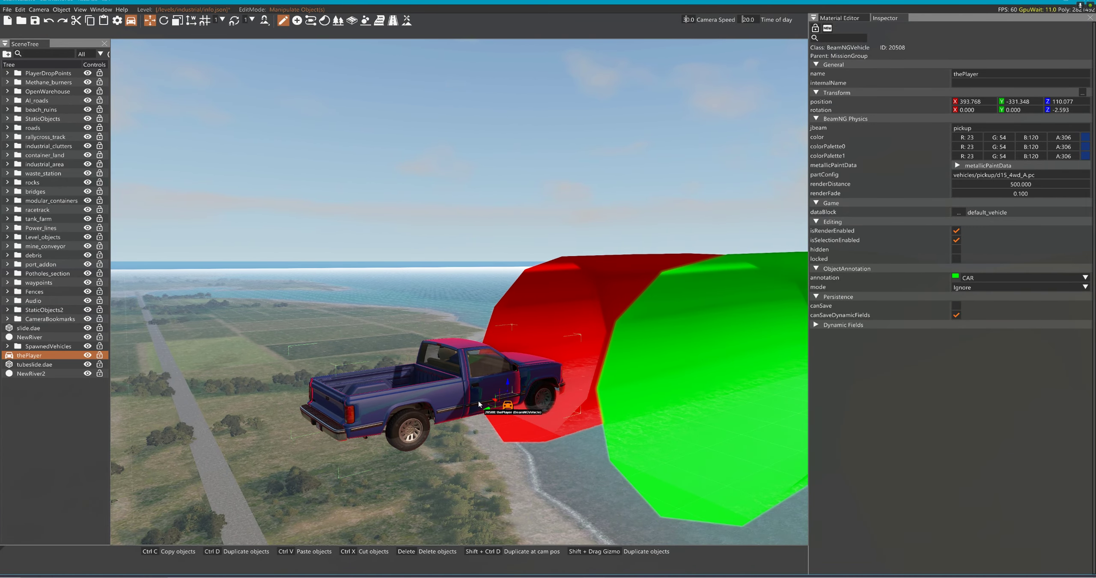
left_click_drag(485, 411, 599, 392)
right_click_drag(599, 392, 538, 384)
left_click_drag(536, 385, 580, 352)
key("w")
right_click_drag(492, 325, 512, 351)
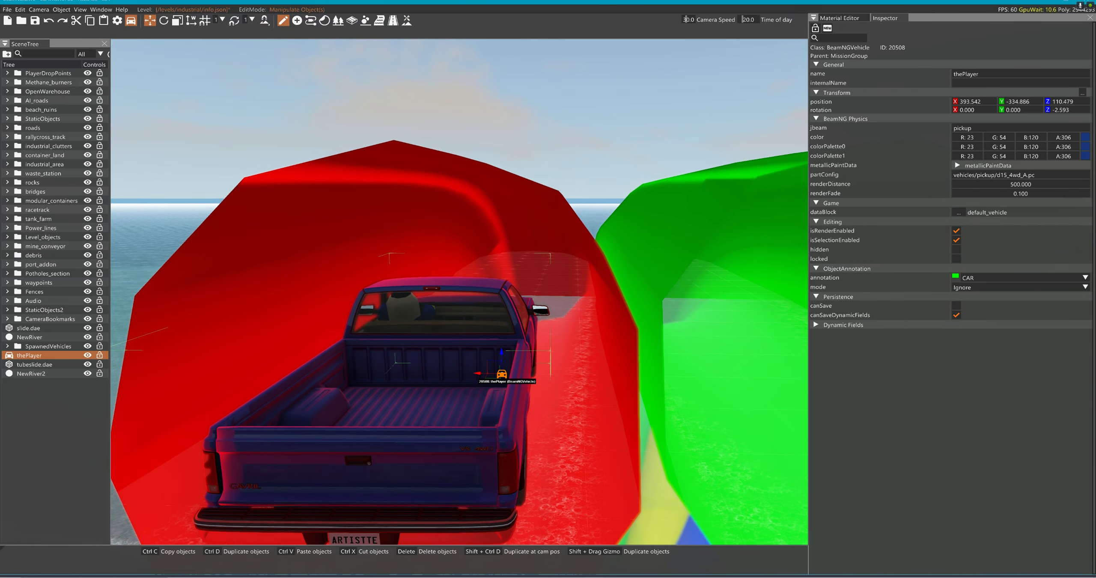
- Duplicate the pickup sideways into the green and yellow tubes, at about X 389.3 and X 385.1
key("s")
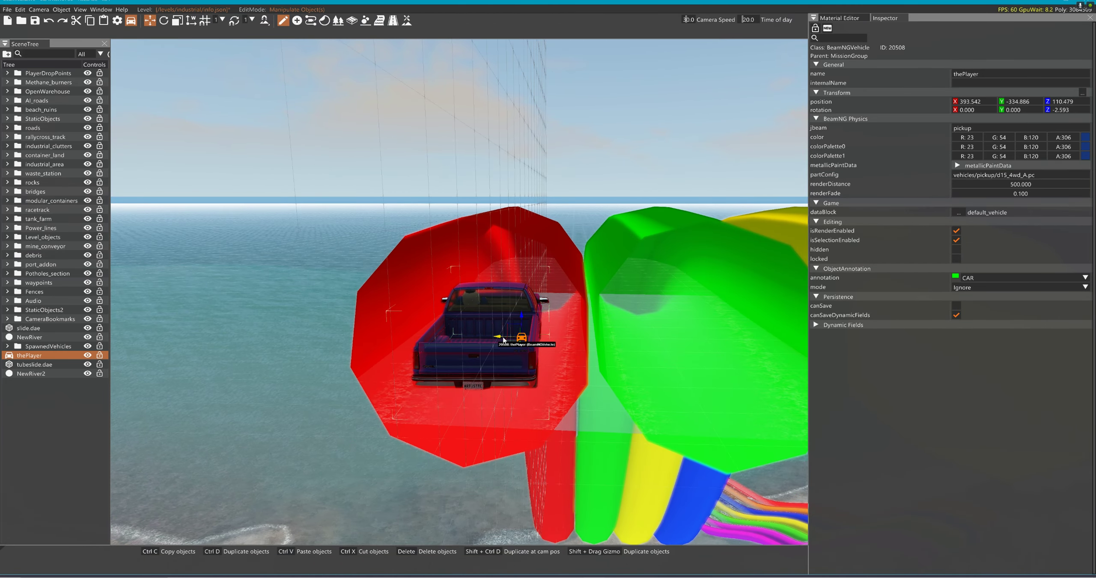
left_click_drag(690, 346, 691, 346, "shift")
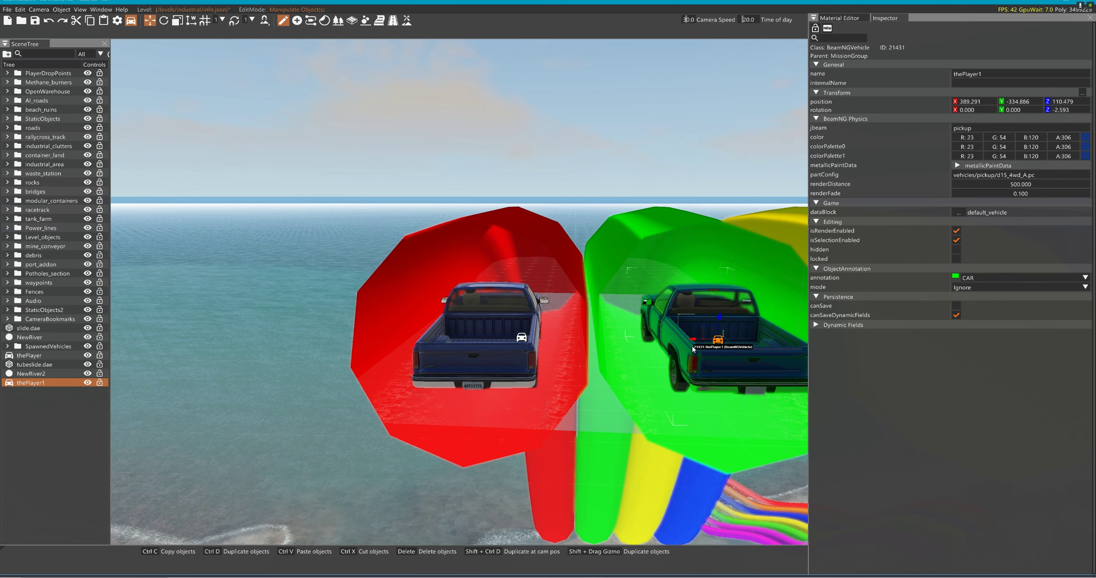
key("d")
right_click_drag(691, 346, 662, 350)
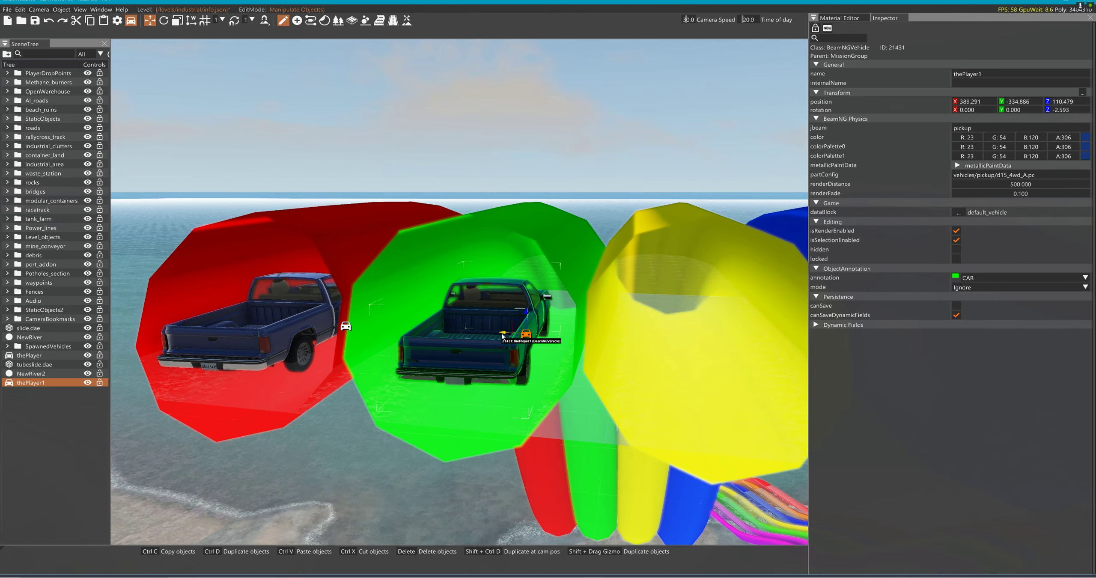
key("ctrl+v")
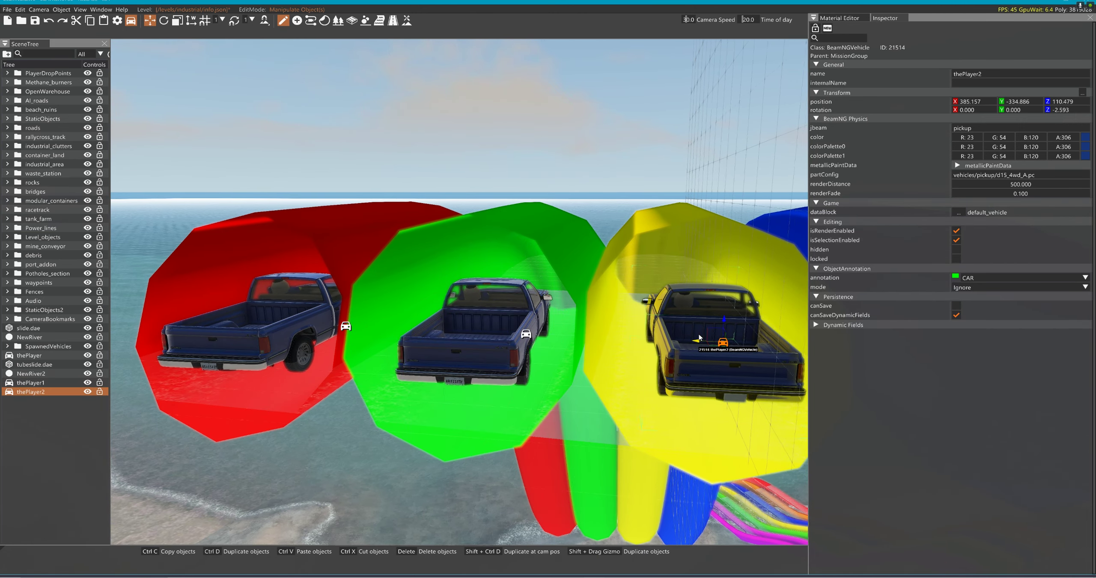
key("f")
- Duplicate the yellow tube's pickup into the blue tube's opening, at about X 380.6
key("d")
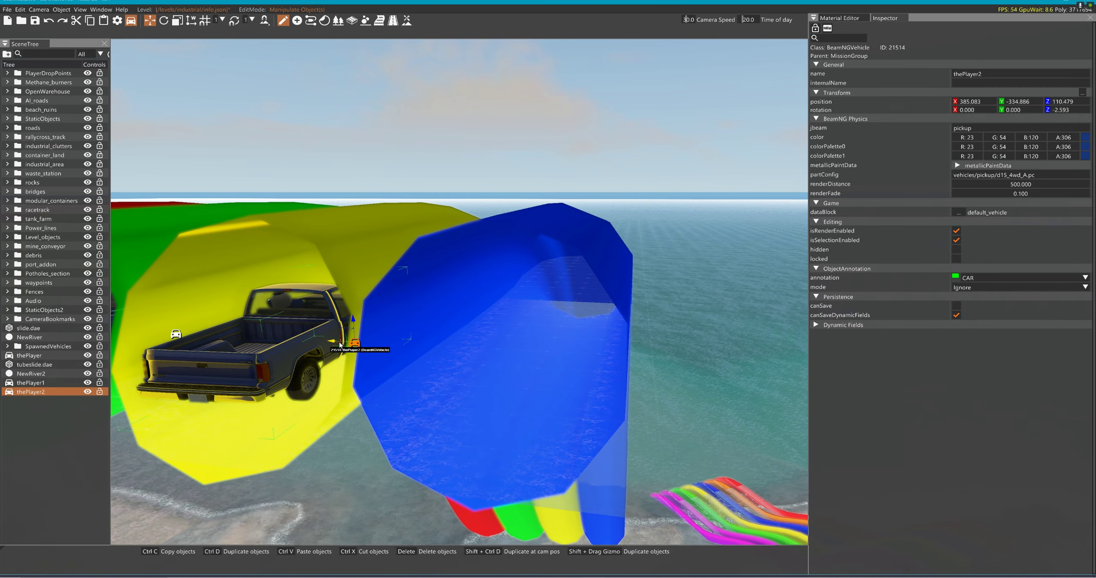
left_click_drag(462, 341, 551, 351, "shift")
right_click_drag(627, 355, 193, 329)
key("d")
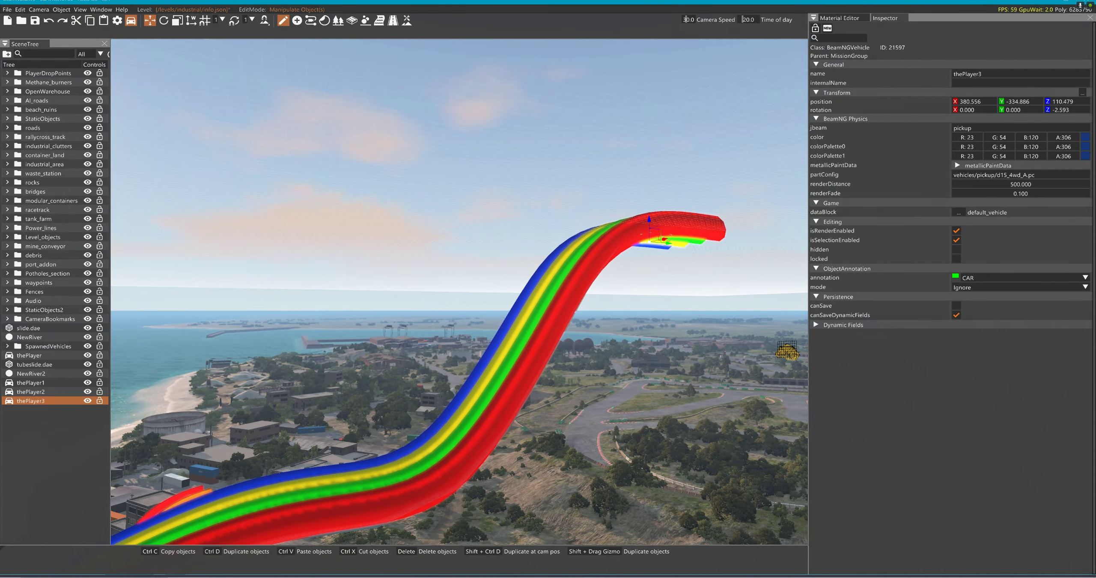
- Select the tube slide for material editing and set its tube1 material's alpha blend mode to LerpAlpha
right_click_drag(626, 355, 610, 333)
left_click(605, 319)
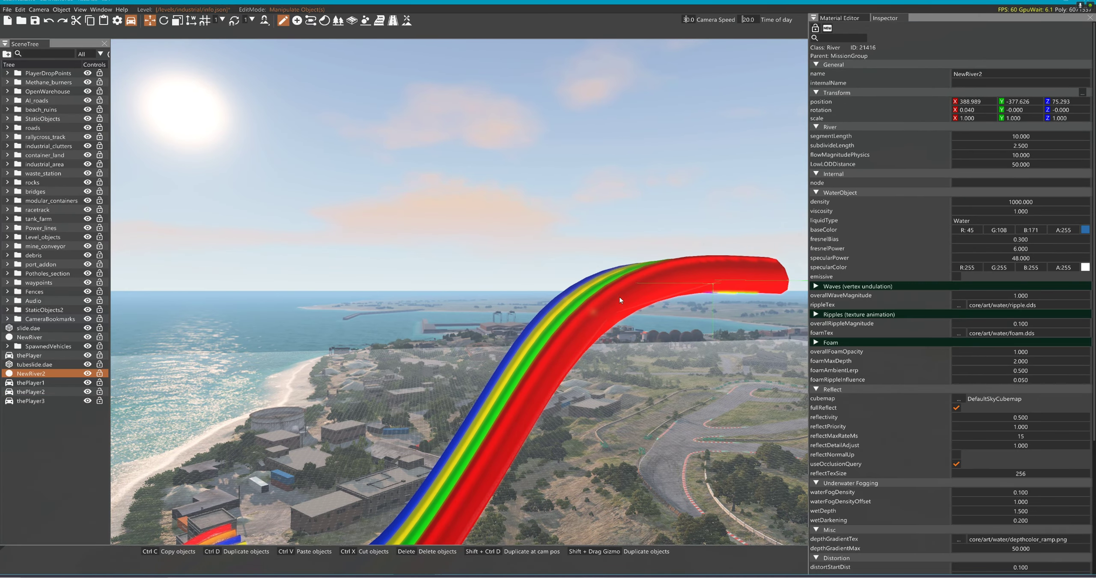
left_click(840, 18)
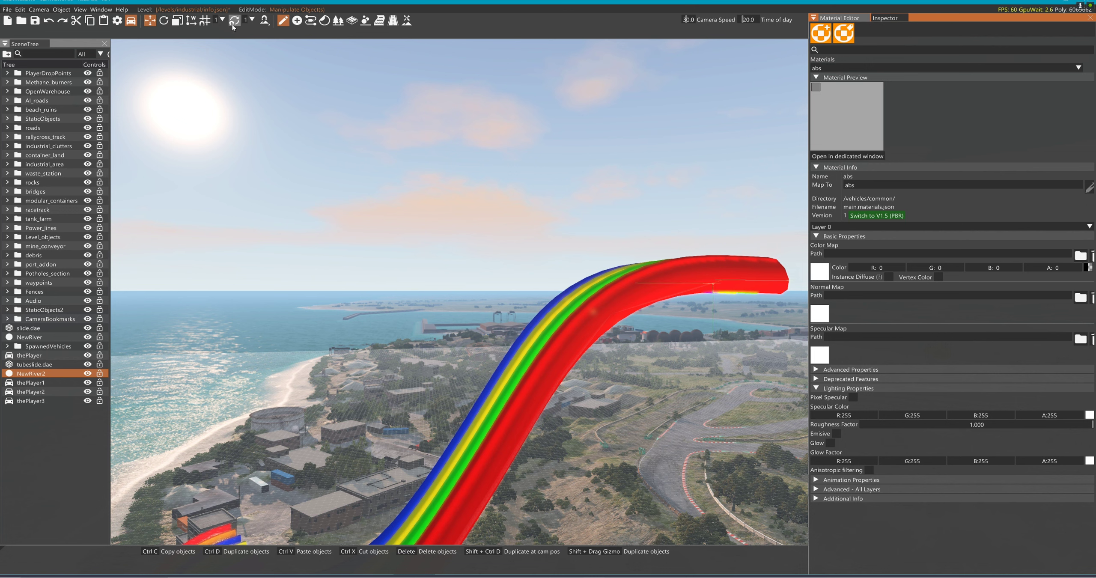
left_click(581, 323)
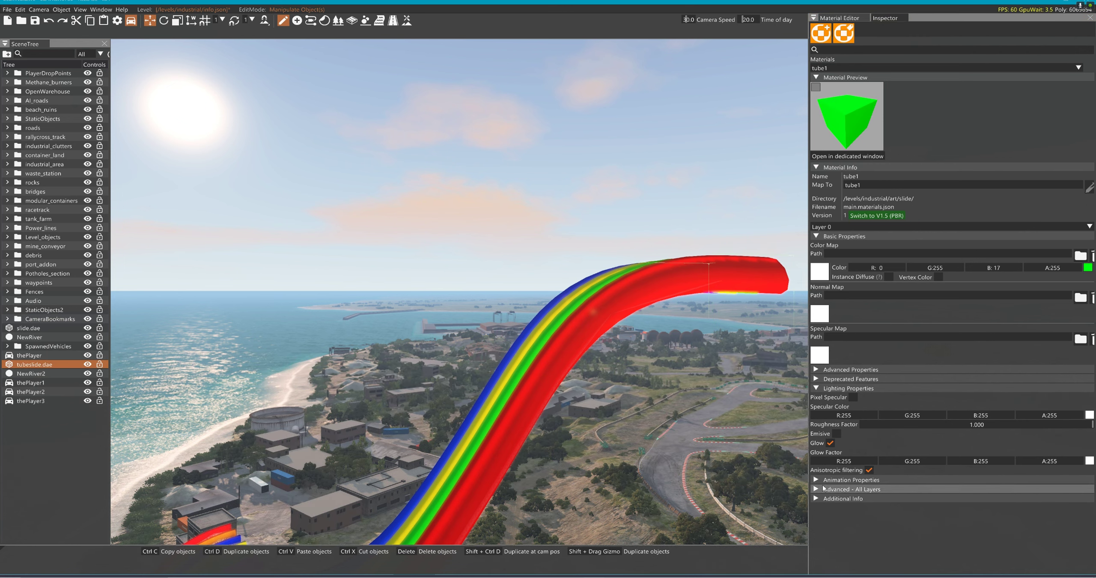
left_click(942, 489)
left_click(971, 500)
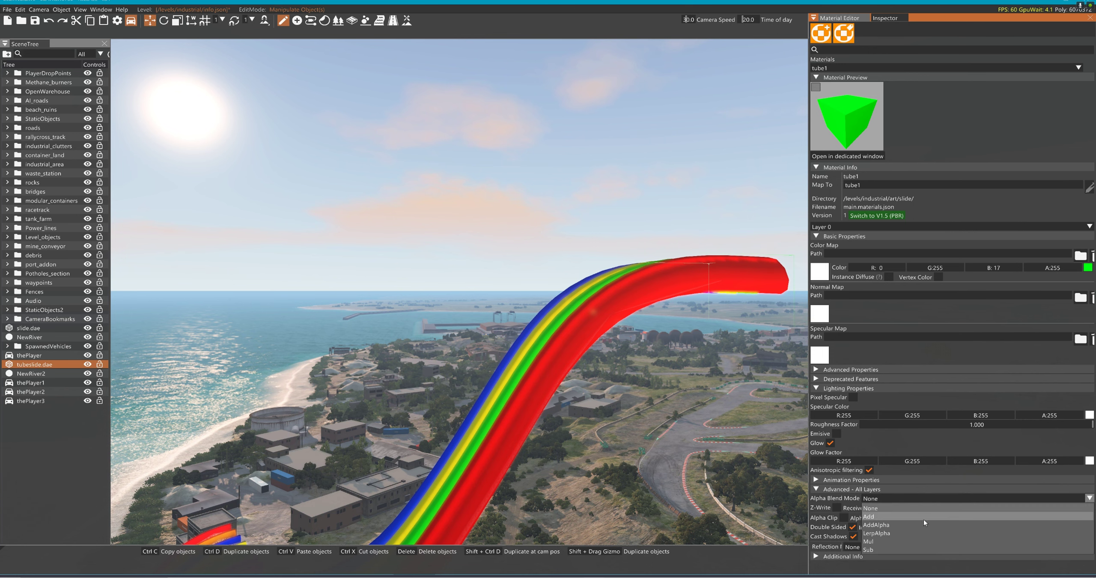
left_click(912, 530)
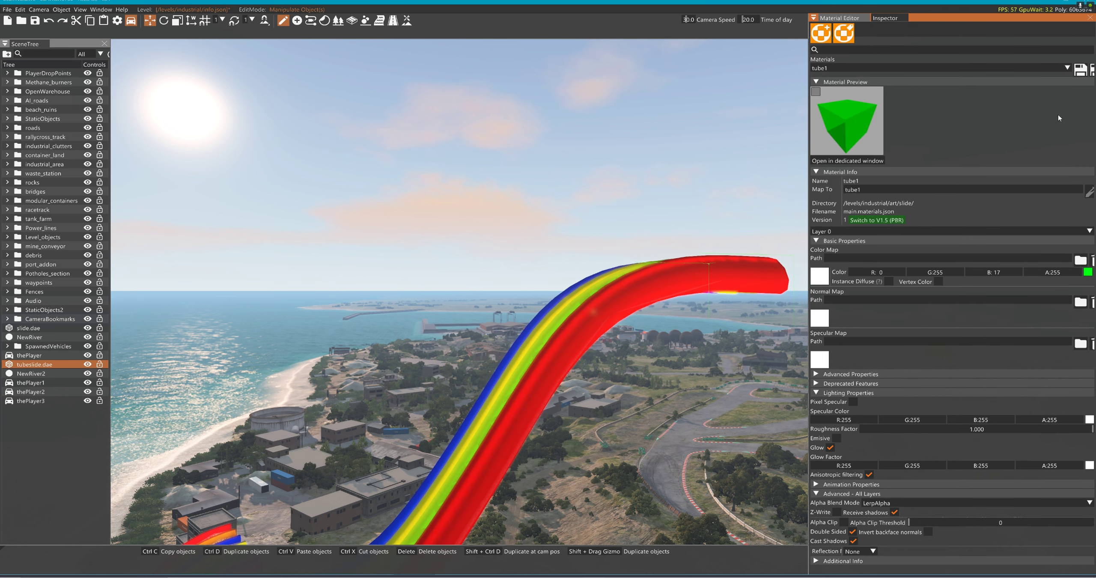
- Try an alpha of 50 for the tube1 material's colour, and settle on an alpha of 150
left_click_drag(1061, 274, 1094, 277)
left_click_drag(989, 278, 968, 285)
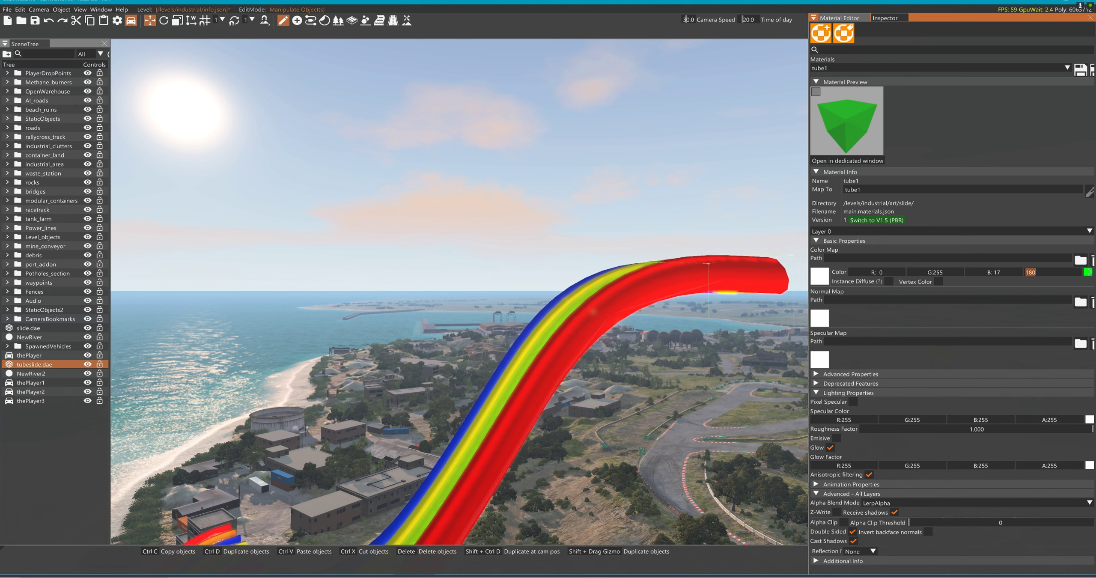
type("50")
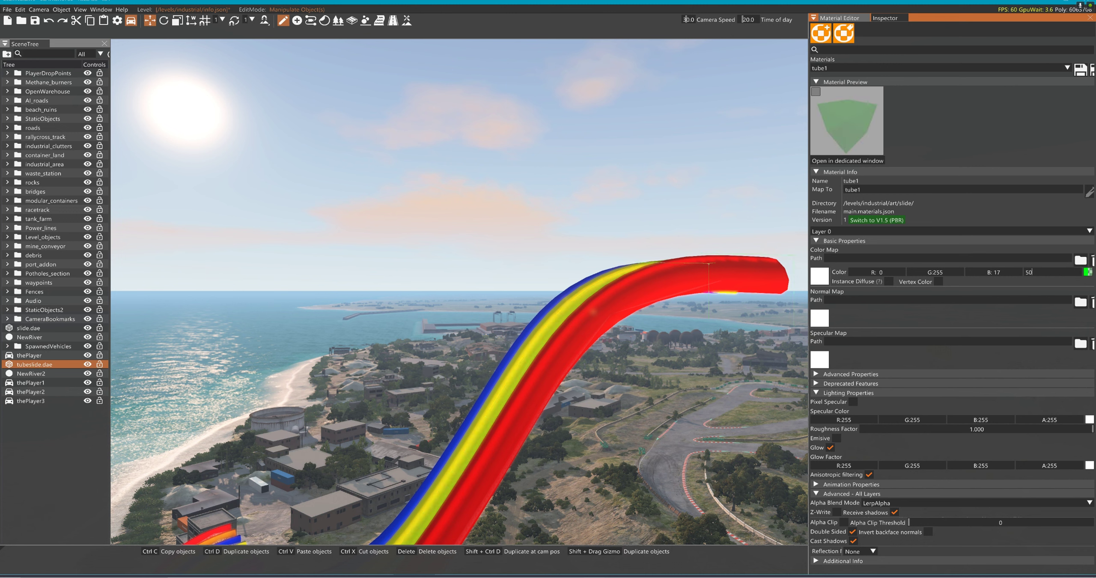
left_click_drag(1041, 273, 1006, 274)
type("150")
left_click(1007, 278)
- Make the red tube2 material translucent with LerpAlpha blending and a colour alpha of 150
left_click(933, 67)
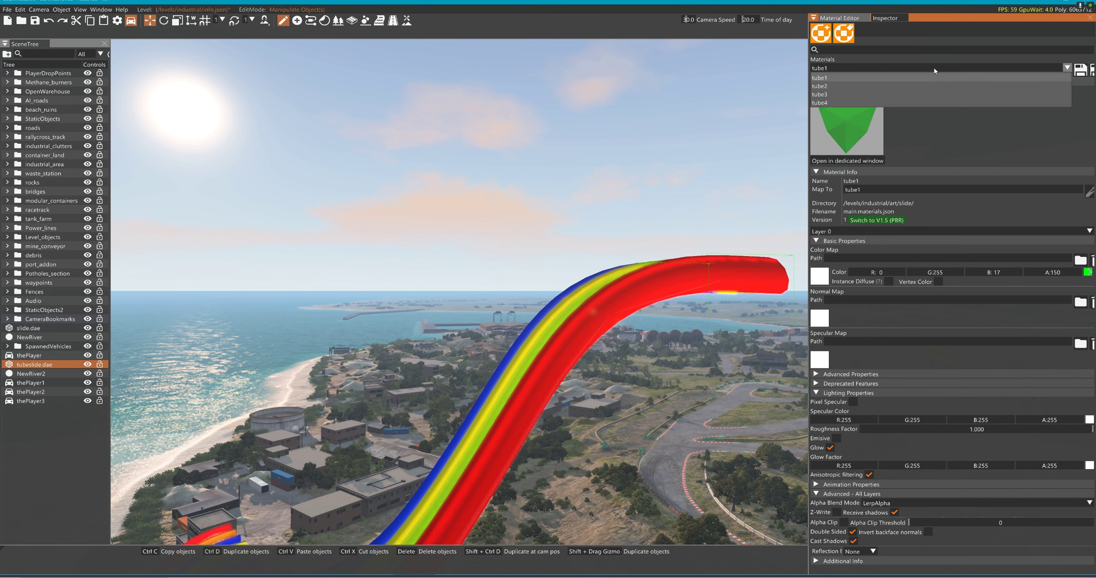
left_click(904, 86)
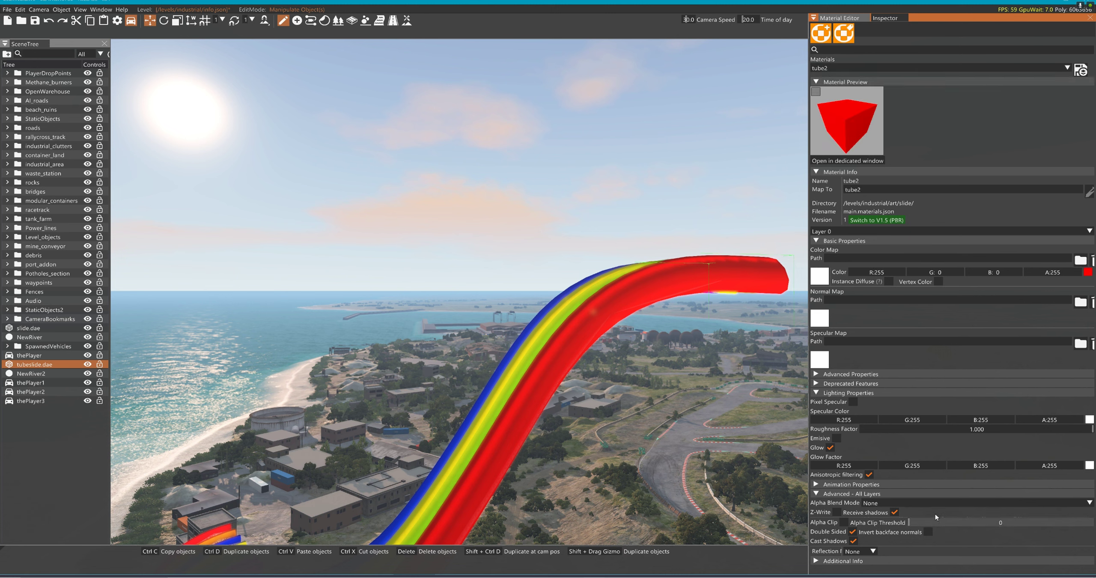
left_click(944, 504)
left_click(928, 537)
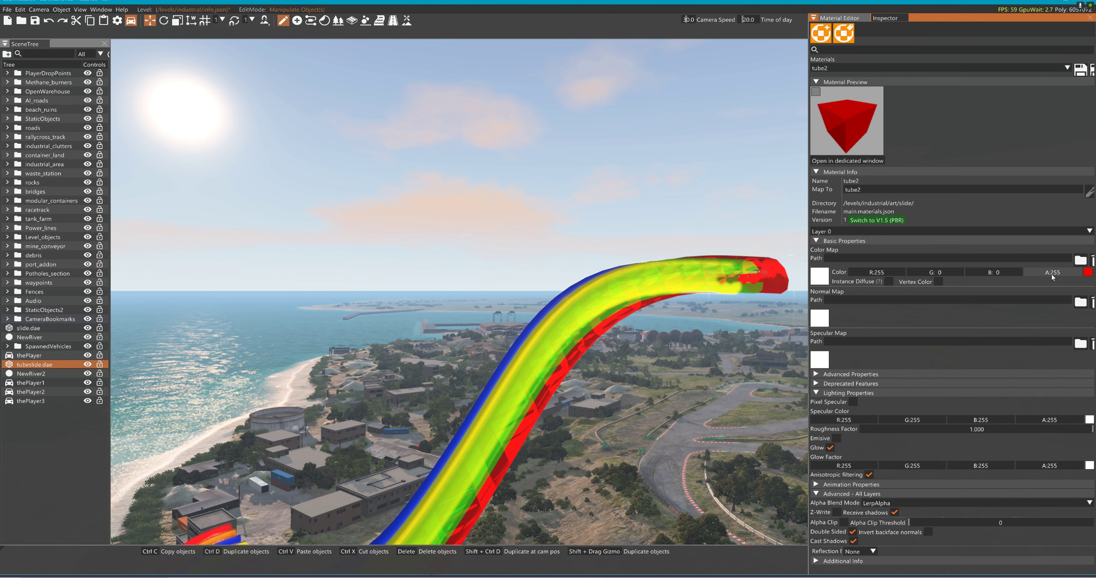
type("150")
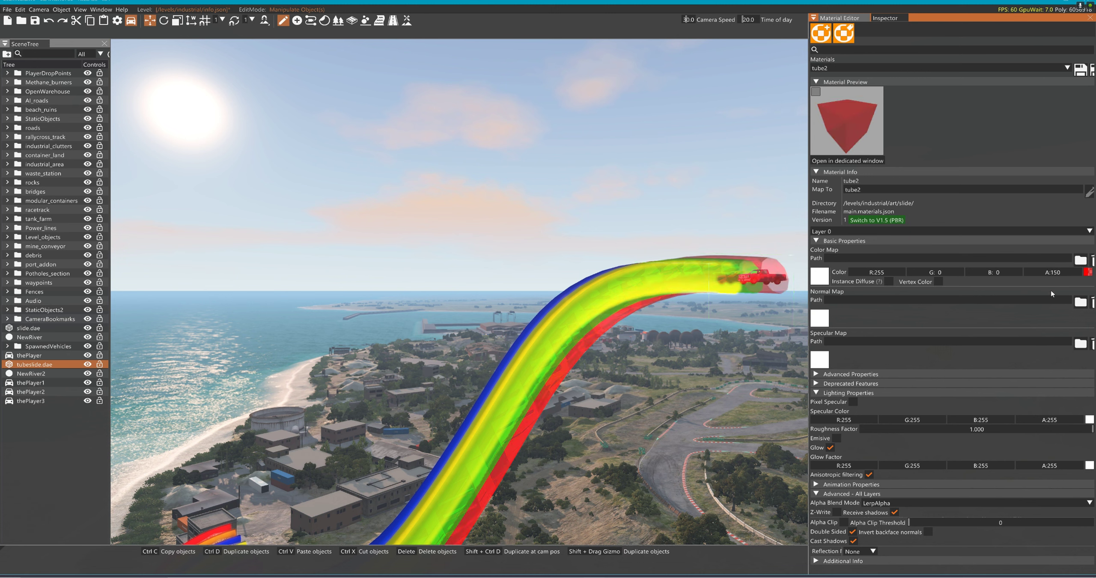
left_click(852, 532)
left_click(853, 532)
- Make the blue tube3 material translucent with LerpAlpha blending and a colour alpha of 150
left_click(1025, 72)
left_click(931, 94)
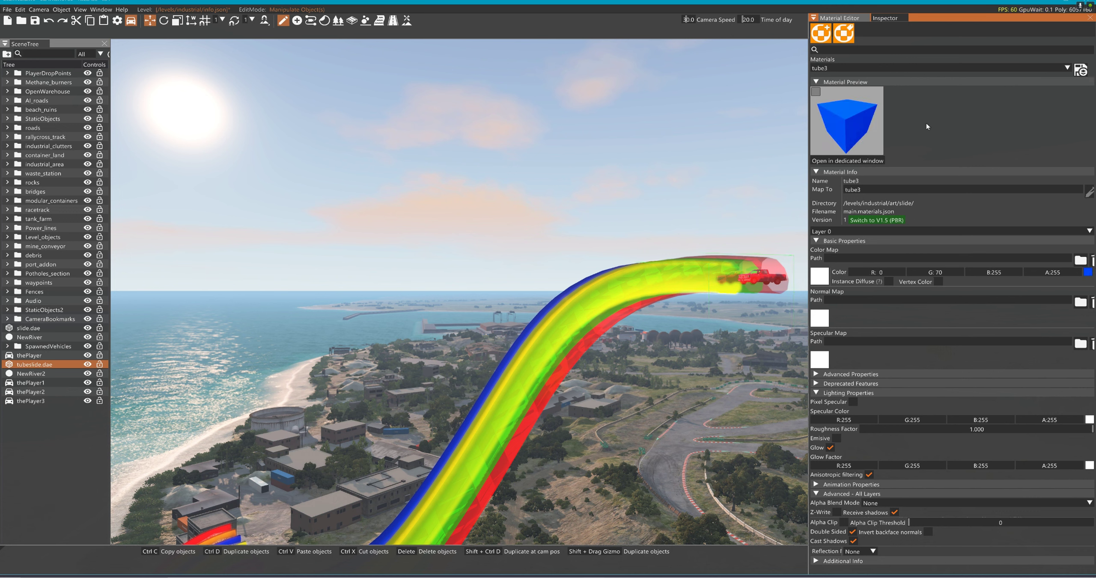
left_click(915, 503)
left_click(893, 537)
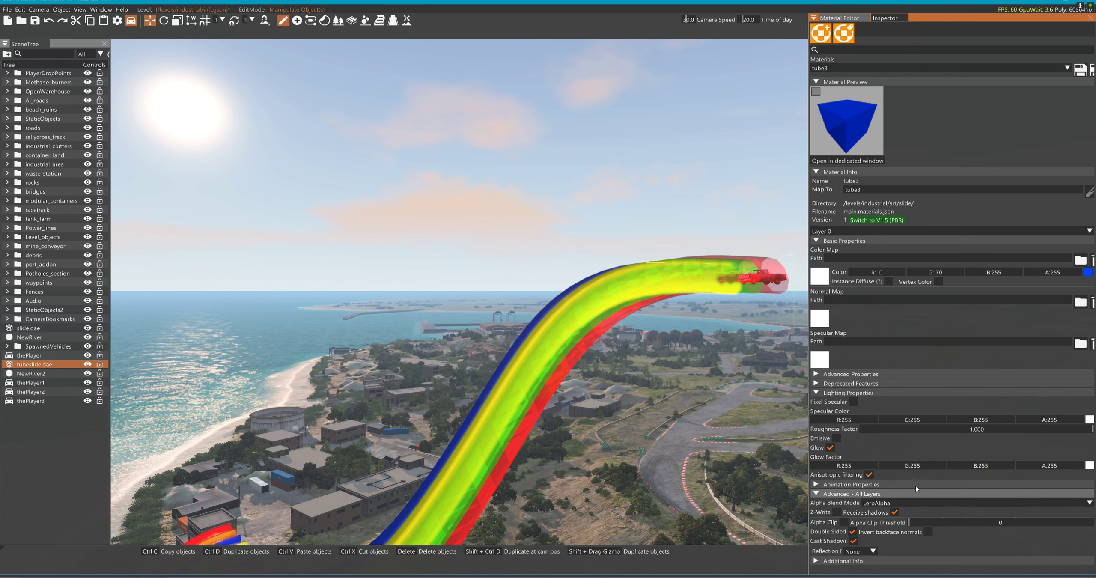
double_click(1061, 273)
type("150")
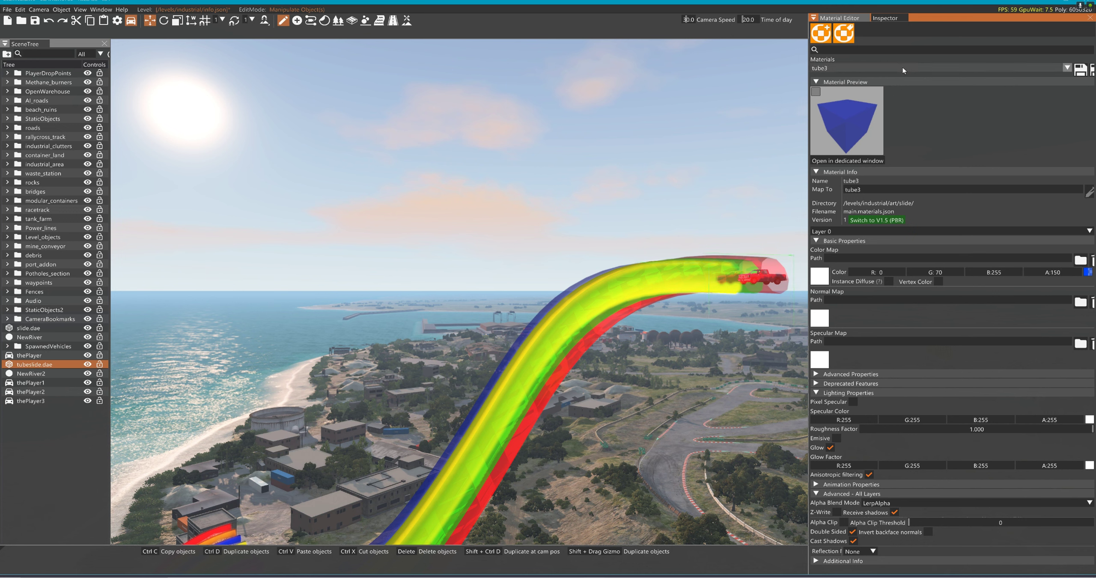
- Set the yellow tube4 material's colour alpha to 150 and its alpha blend mode to LerpAlpha
left_click(904, 69)
left_click(858, 103)
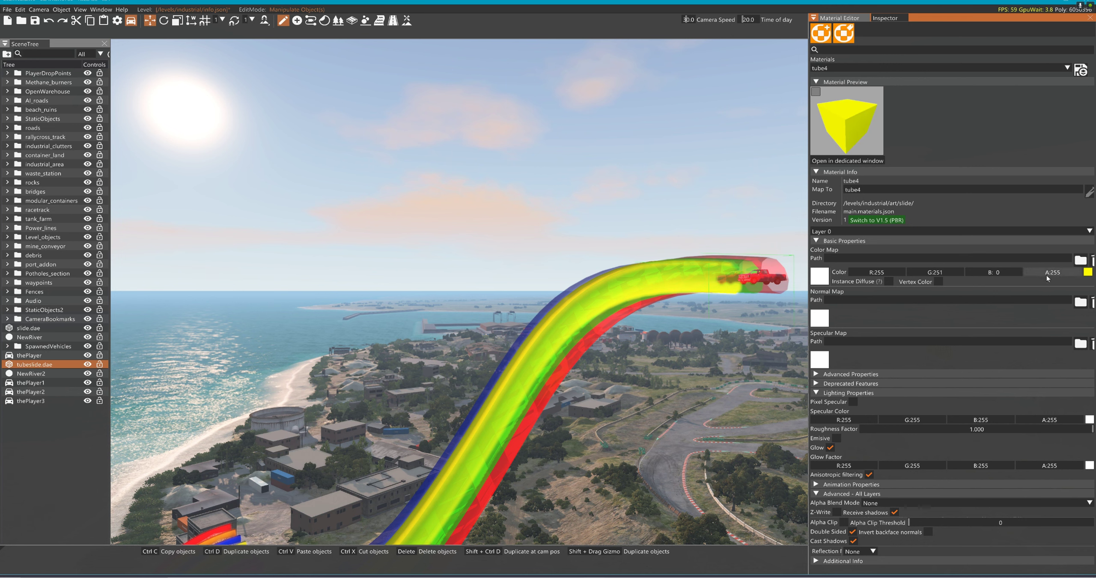
type("4580")
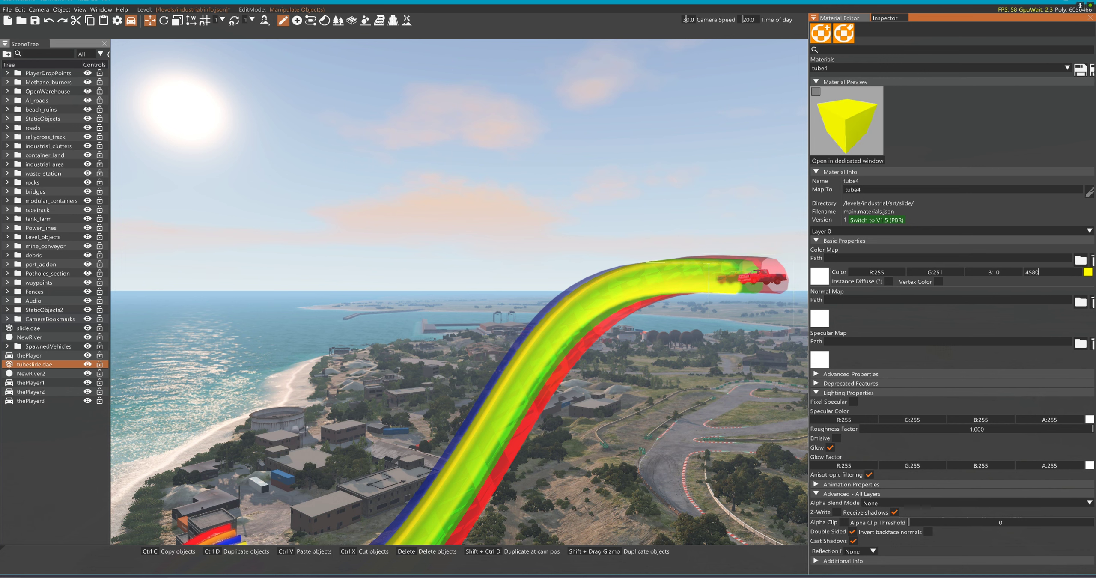
key("Return")
left_click(943, 504)
left_click(908, 536)
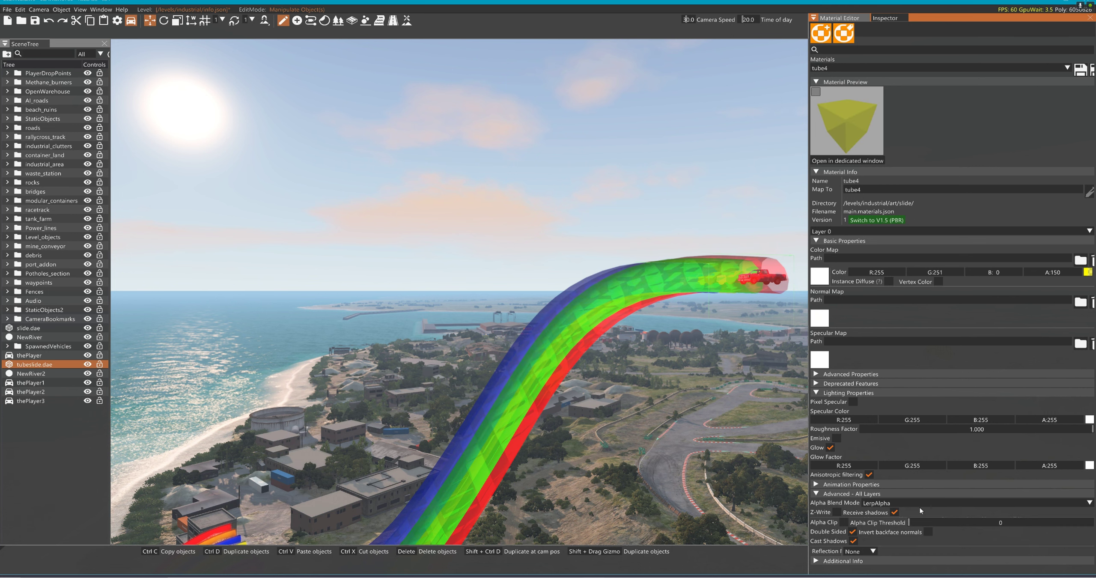
- Review the alpha and blend settings of the tube3, tube2 and tube1 materials
left_click(926, 68)
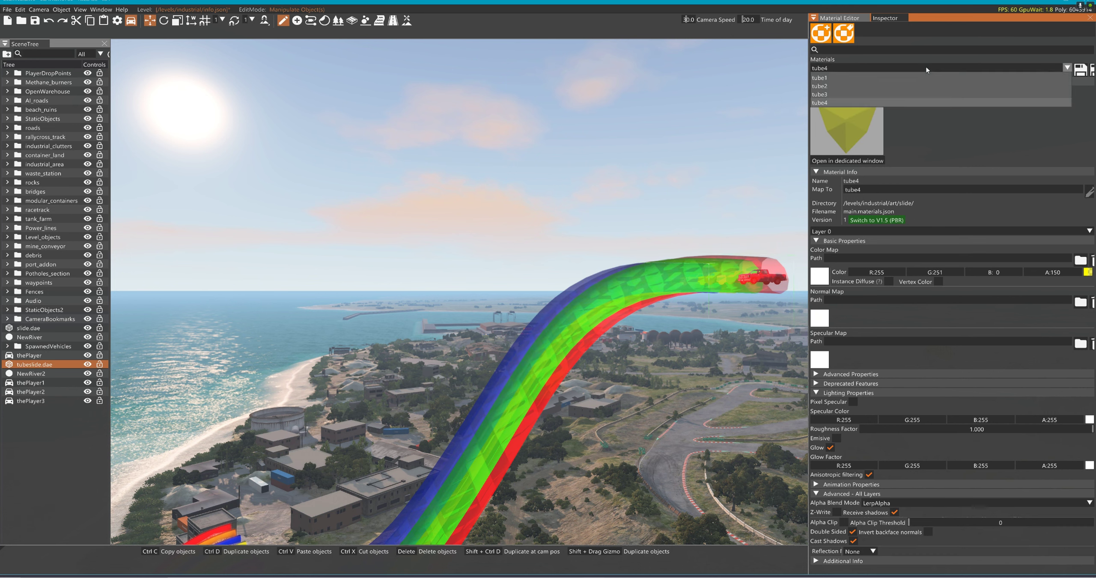
left_click(911, 96)
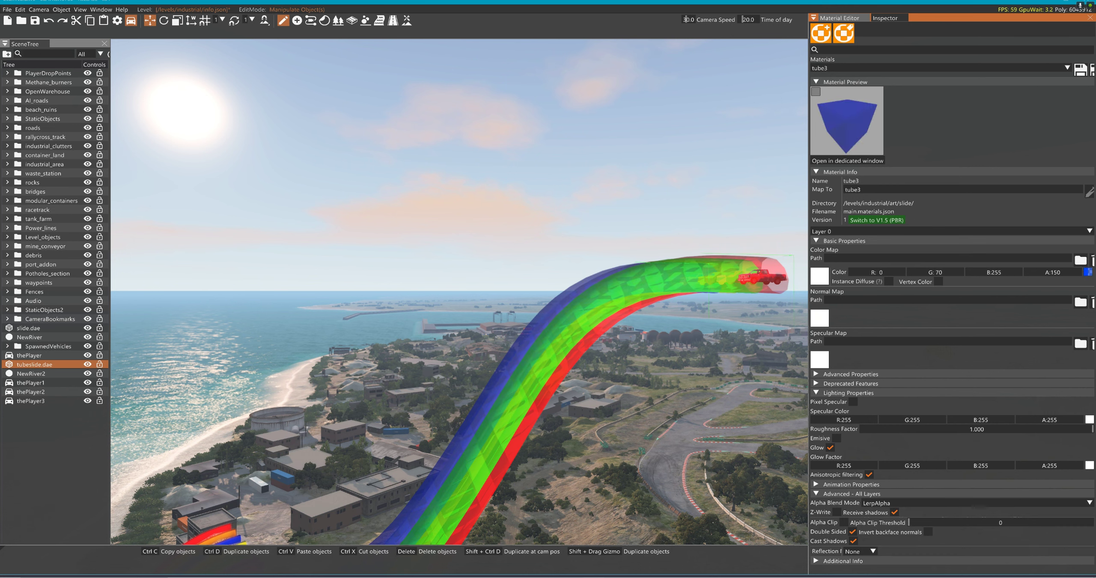
left_click(946, 68)
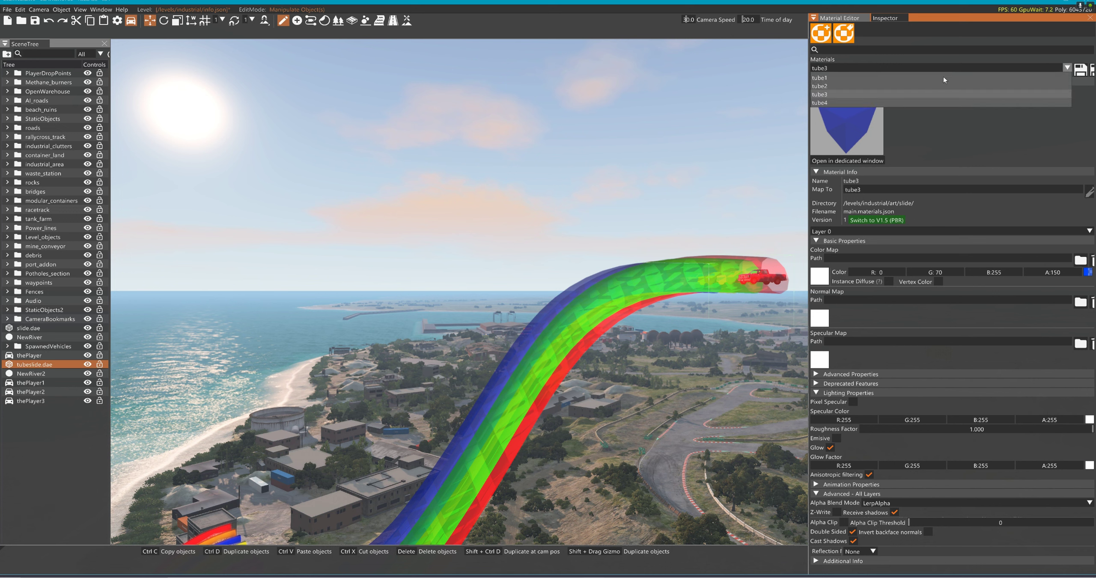
left_click(901, 85)
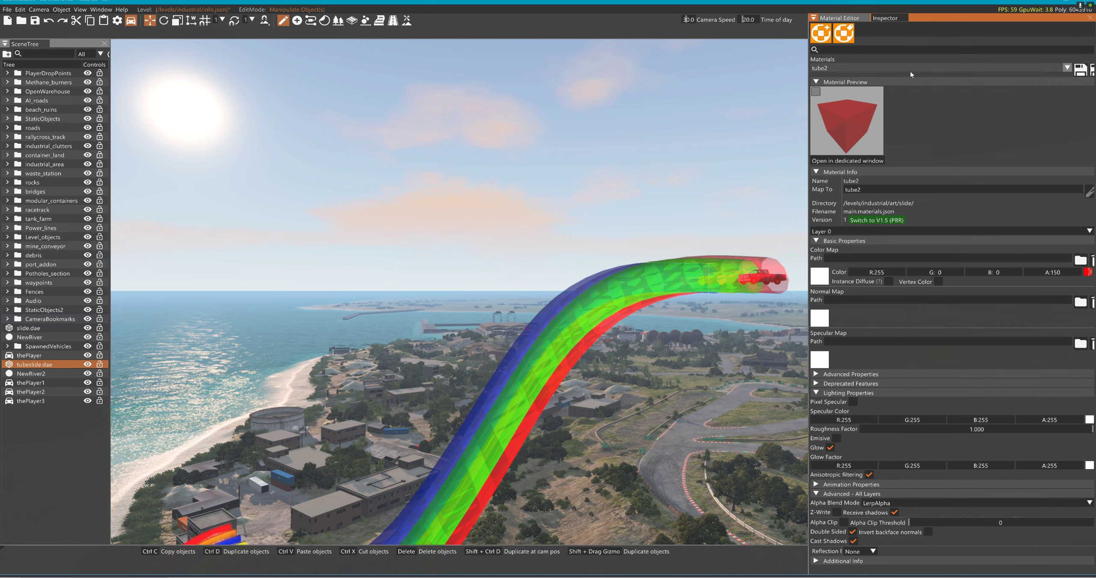
left_click(910, 70)
left_click(902, 77)
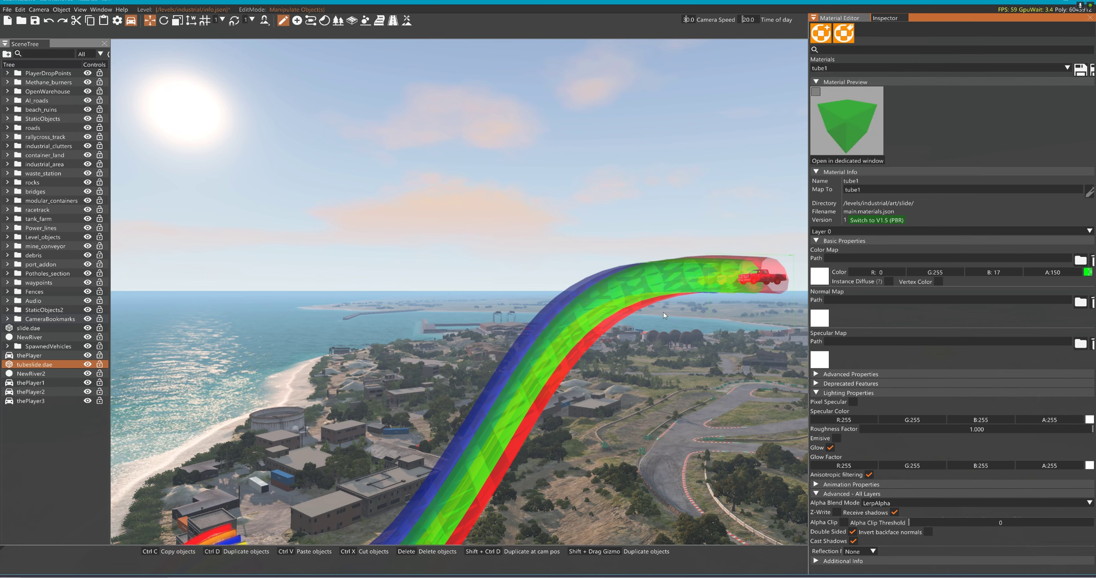
- Examine the translucent tubes around their upper openings, from inside the blue tube and along the slope
key("a")
mouse_move(664, 316)
right_mouse_down()
mouse_move(749, 355)
mouse_move(942, 382)
mouse_move(664, 316)
mouse_move(625, 227)
mouse_move(570, 167)
mouse_move(663, 316)
right_mouse_up()
key("w")
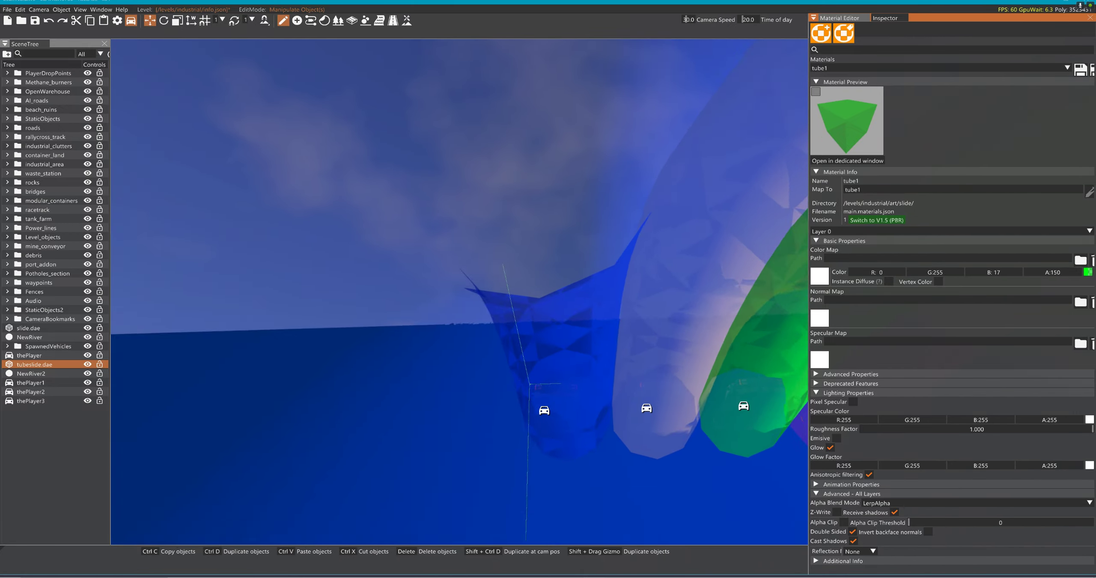
key("w")
key("s")
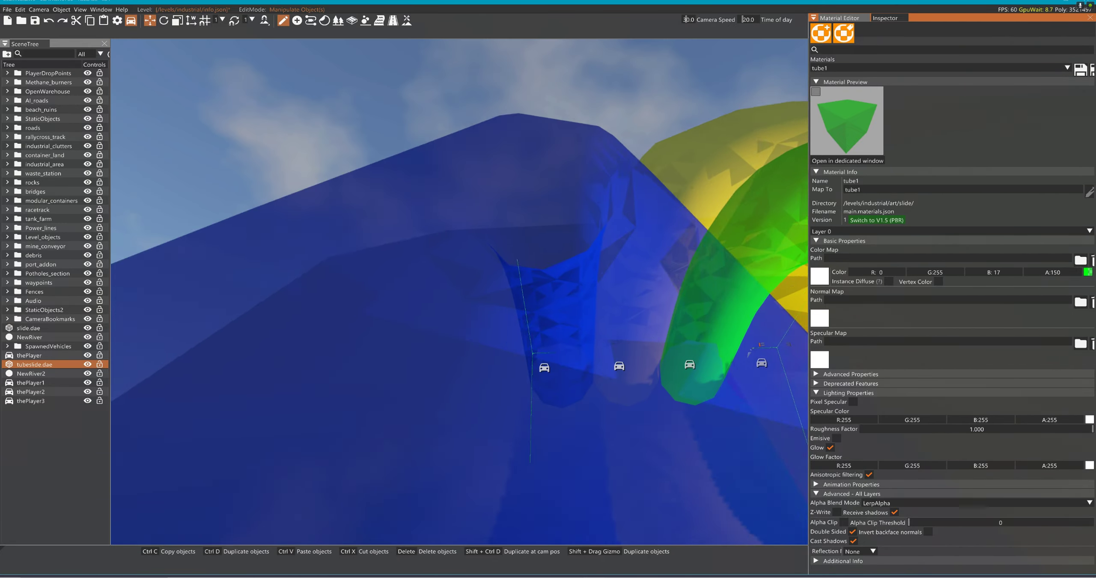
right_click_drag(664, 316, 664, 316)
right_click_drag(459, 292, 446, 240)
key("s")
key("d")
key("w")
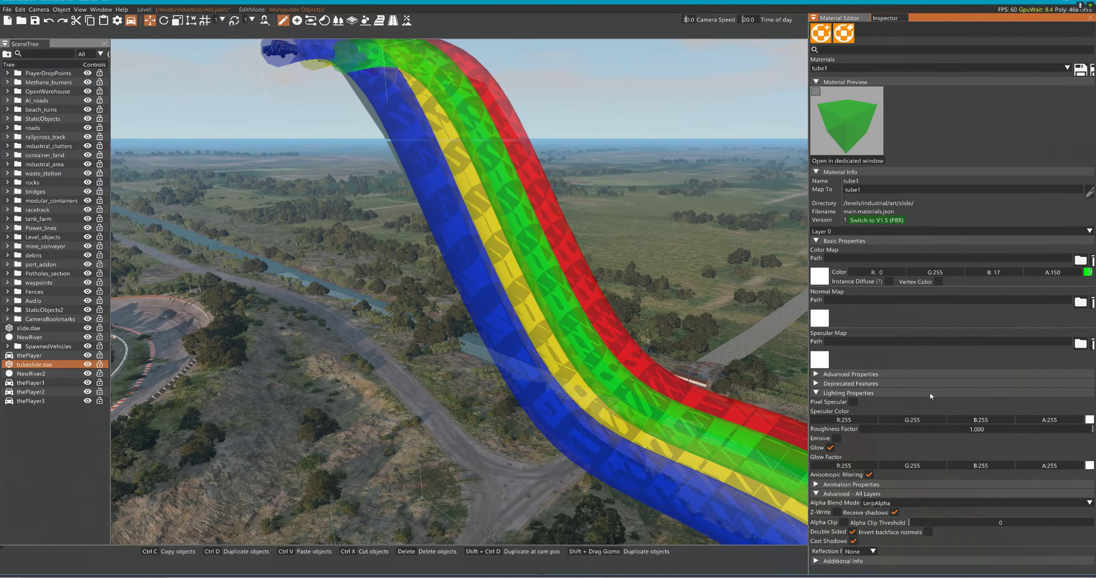
- Turn off double-sided rendering for the green tube1 material and compare that tube with the others
left_click(928, 533)
left_click(853, 532)
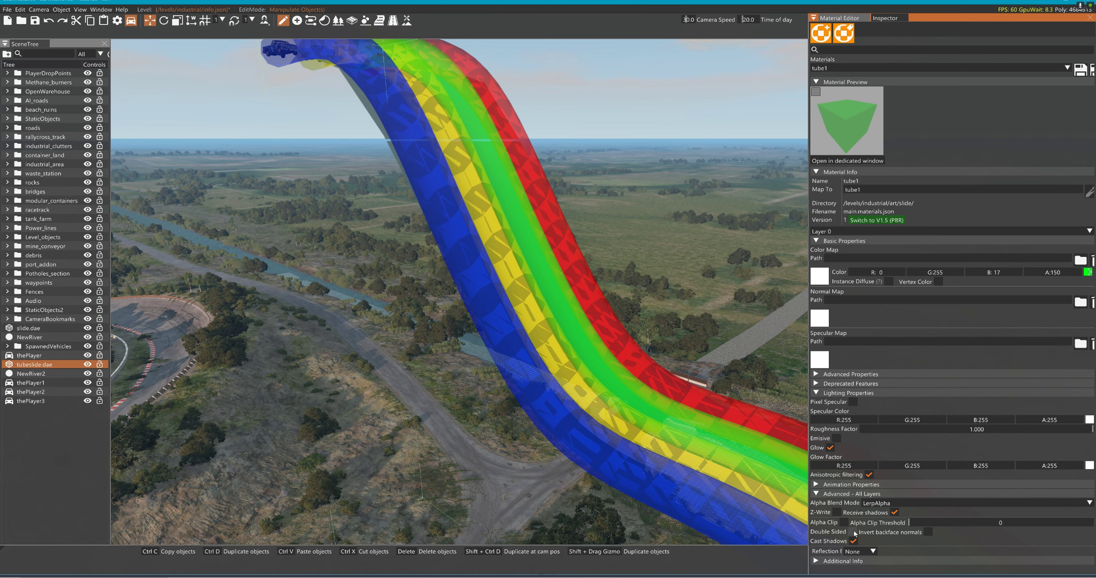
key("d")
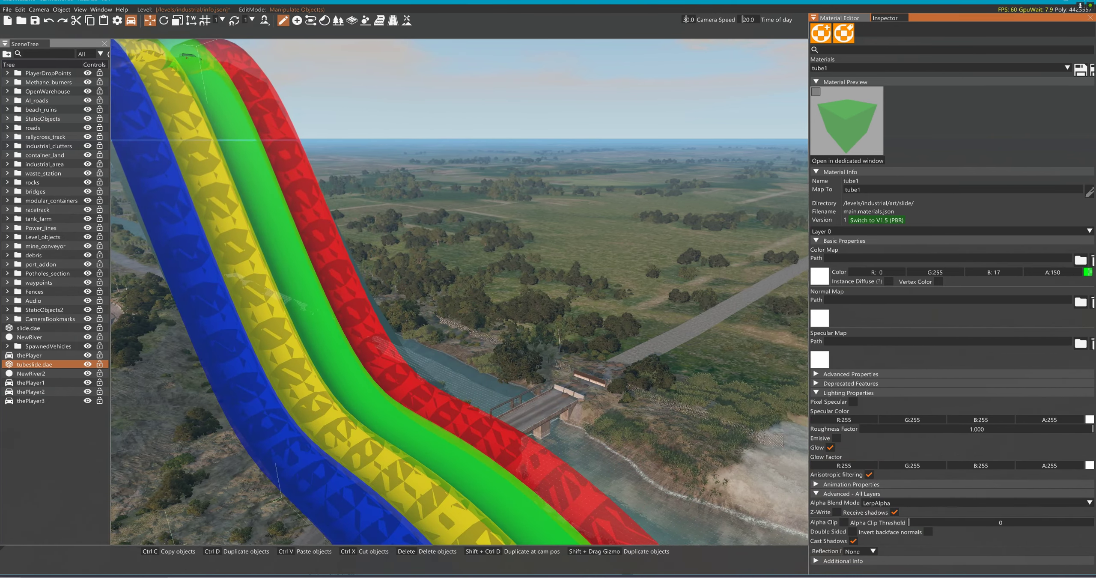
key("d")
right_click_drag(569, 418, 555, 412)
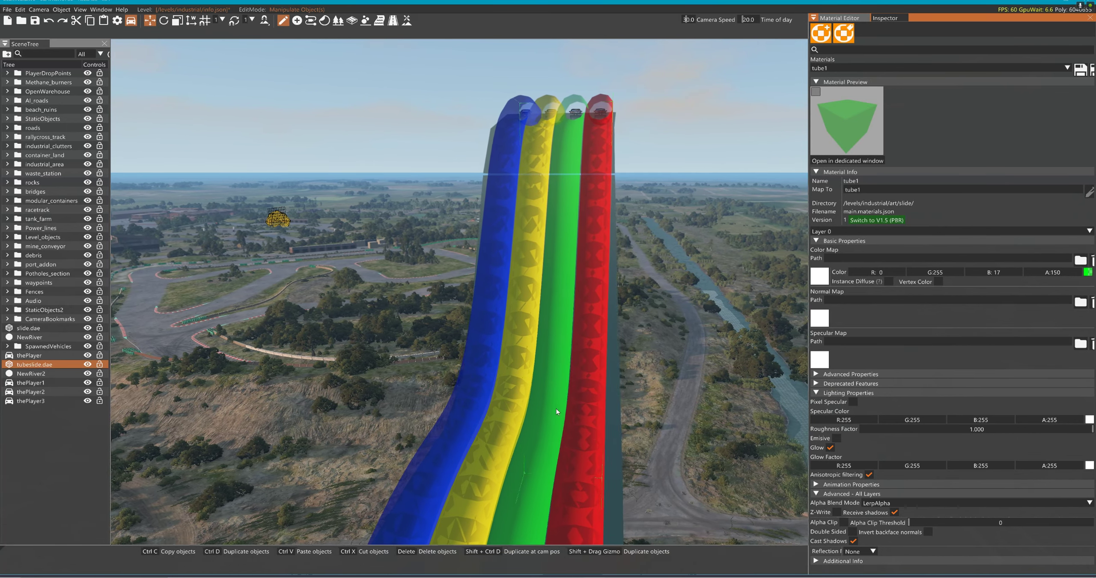
- Turn off double-sided rendering for the red tube2, blue tube3 and yellow tube4 materials
left_click(882, 69)
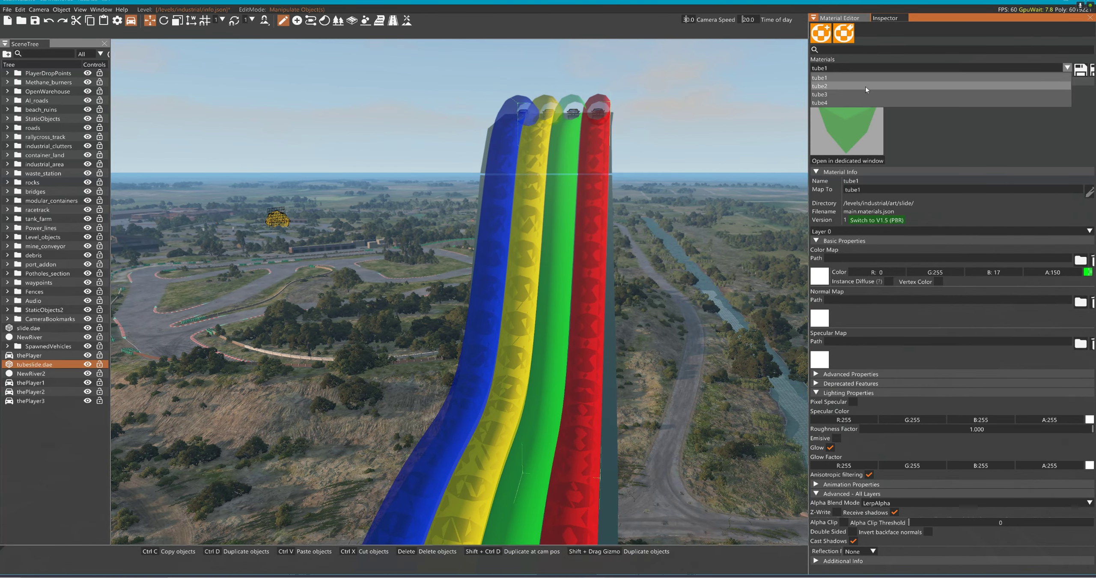
left_click(865, 86)
left_click(854, 531)
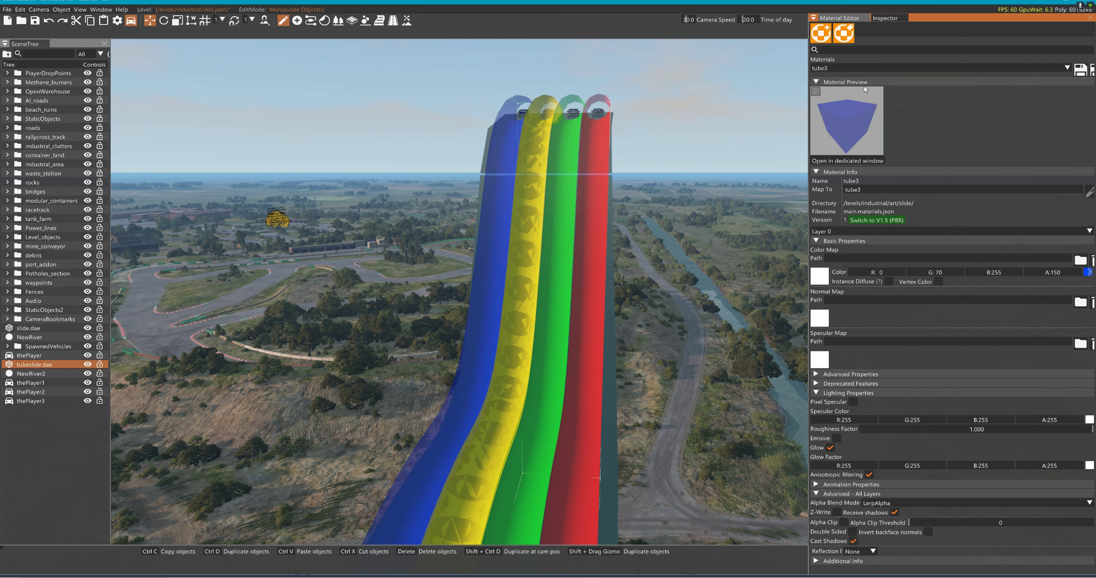
left_click(864, 69)
left_click(855, 103)
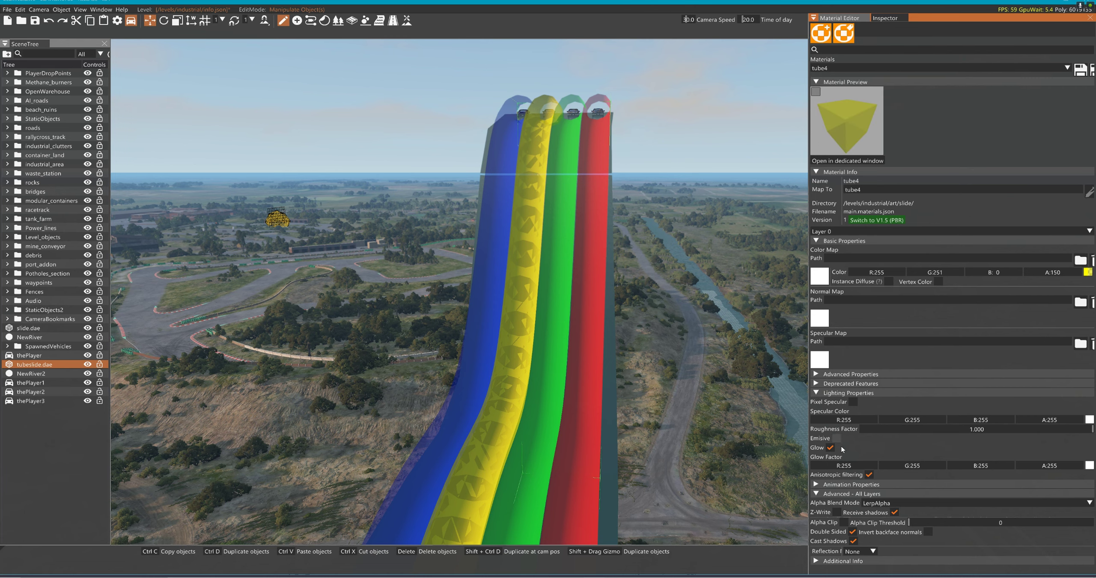
- Examine the four translucent tubes from several positions around the slide after the double-sided rendering change
right_click_drag(689, 371, 814, 299)
key("a")
key("w")
key("s")
key("w")
key("d")
key("d")
key("s")
key("w")
key("s")
key("s")
- Leave the world editor, run the simulation and reset the pickups at the tubes' upper openings
right_click_drag(600, 368, 684, 368)
key("F11")
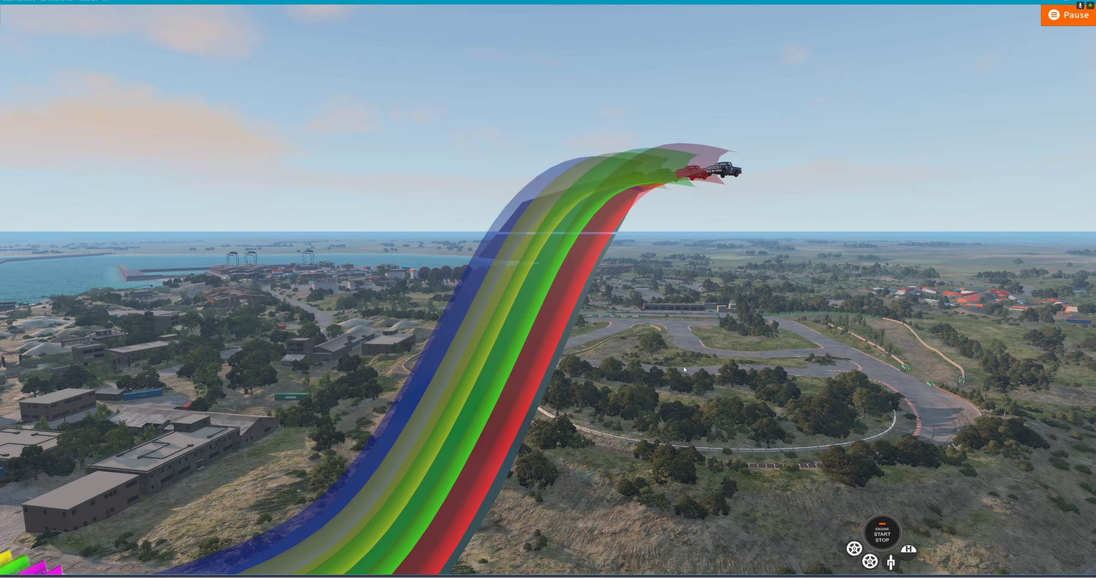
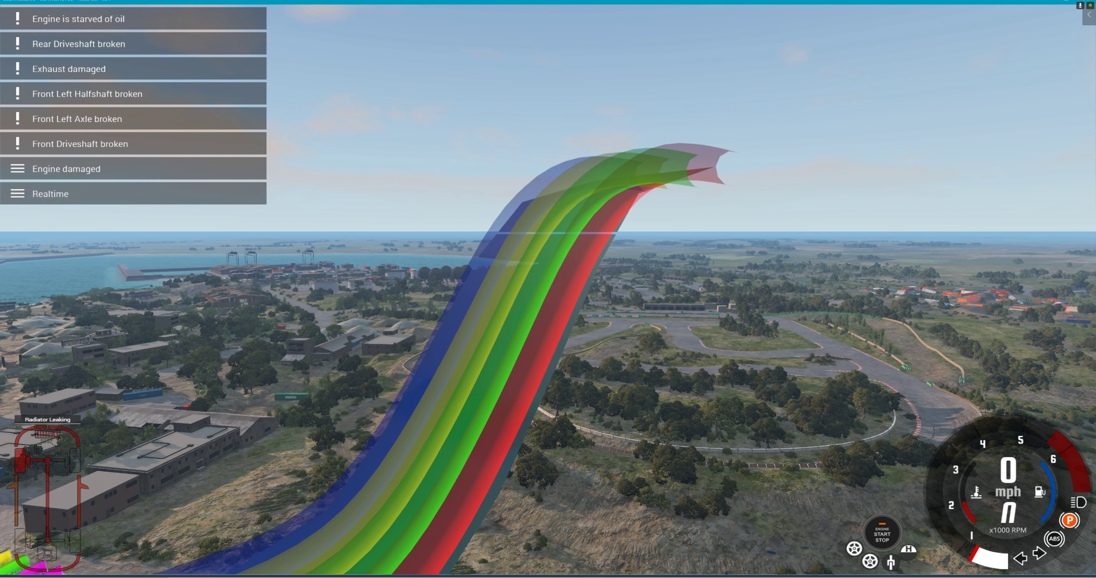
key("r")
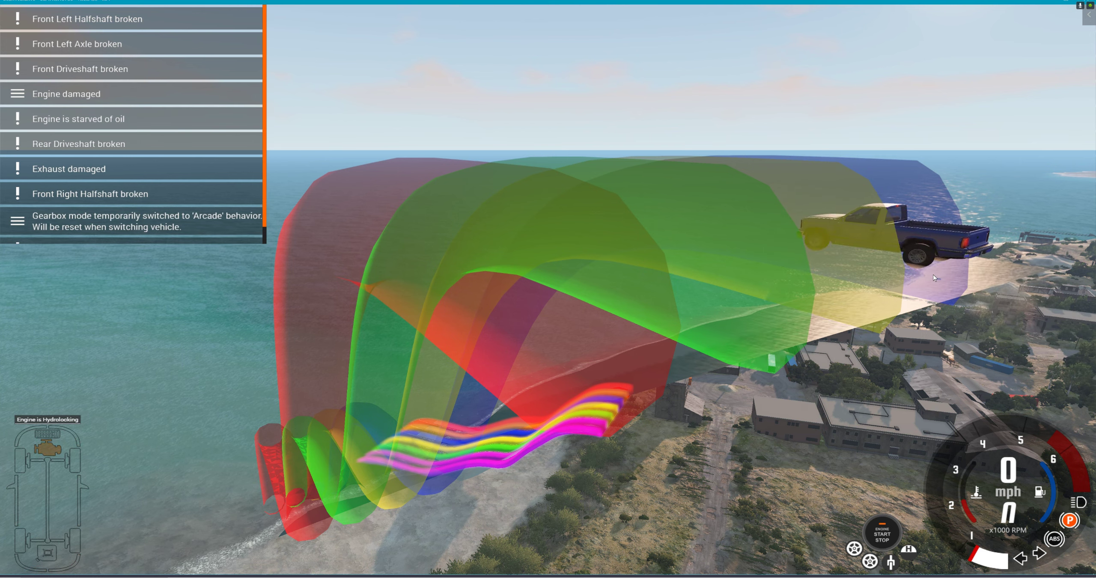
- Set the physics flow magnitude of NewRiver2, the river running through the tube slide, to -10 and deselect the river
key("F11")
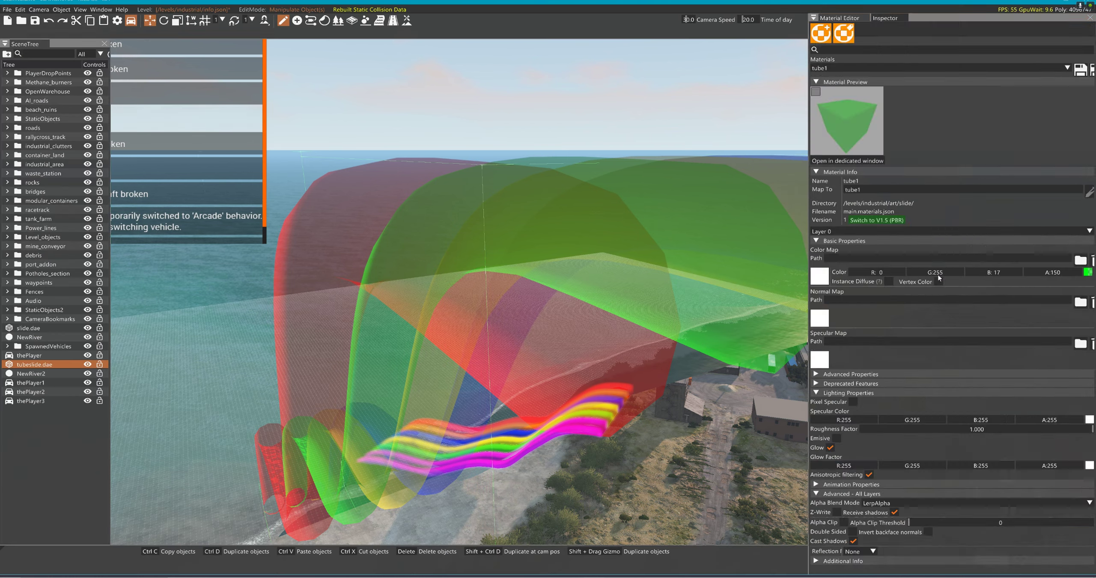
left_click(393, 21)
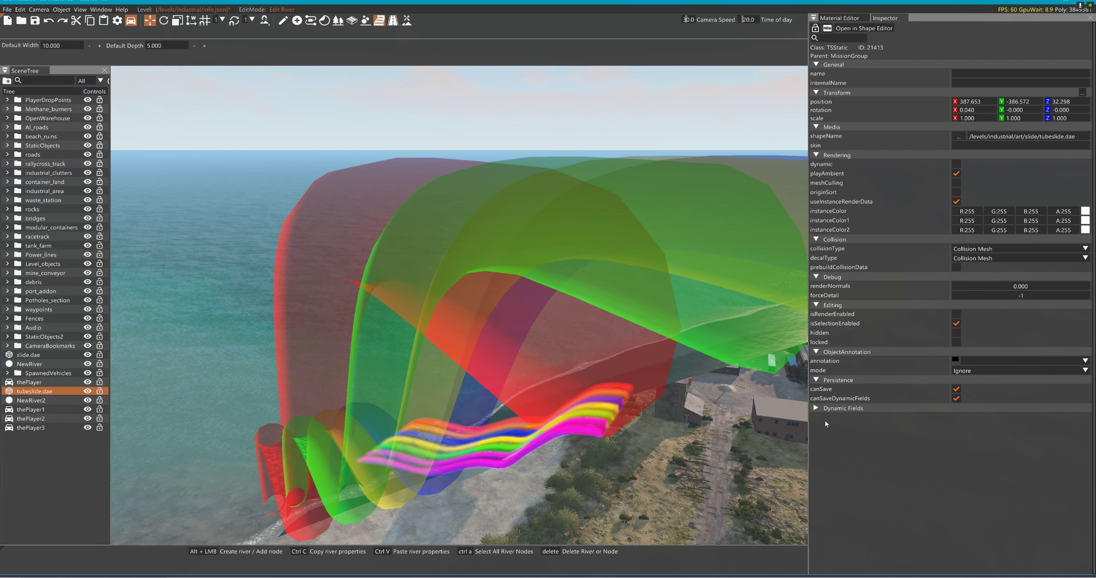
left_click(742, 322)
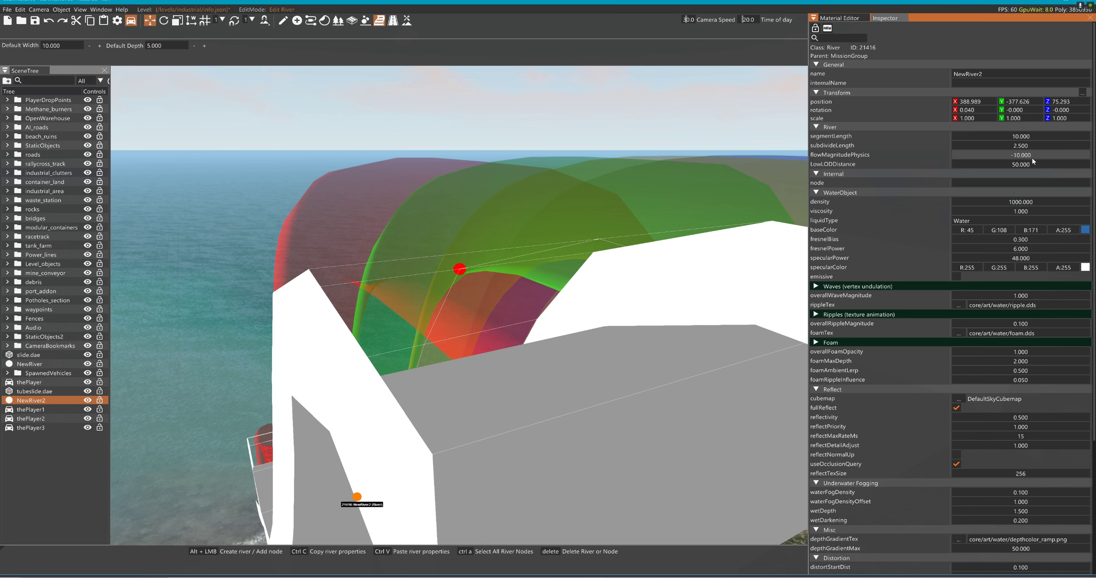
right_click_drag(606, 95, 671, 83)
key("ctrl+BackSpace")
key("w")
right_click_drag(605, 98, 724, 120)
left_click(530, 143)
- Return to the simulation, send the four pickups down the tubes and follow them from the air into the sea
right_click_drag(529, 142, 232, 218)
key("w")
key("a")
key("w")
key("s")
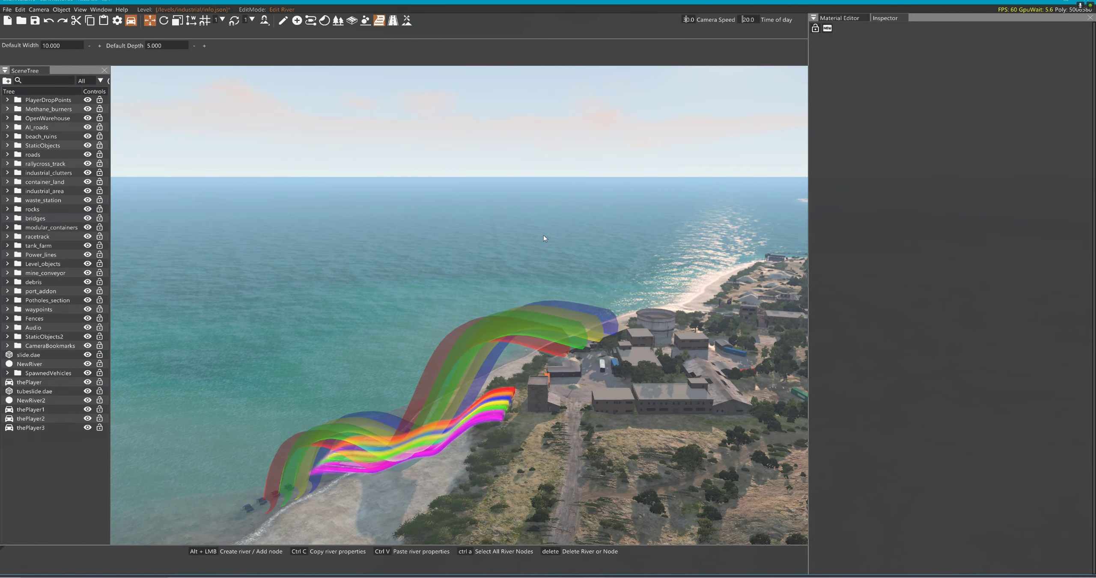
key("F11")
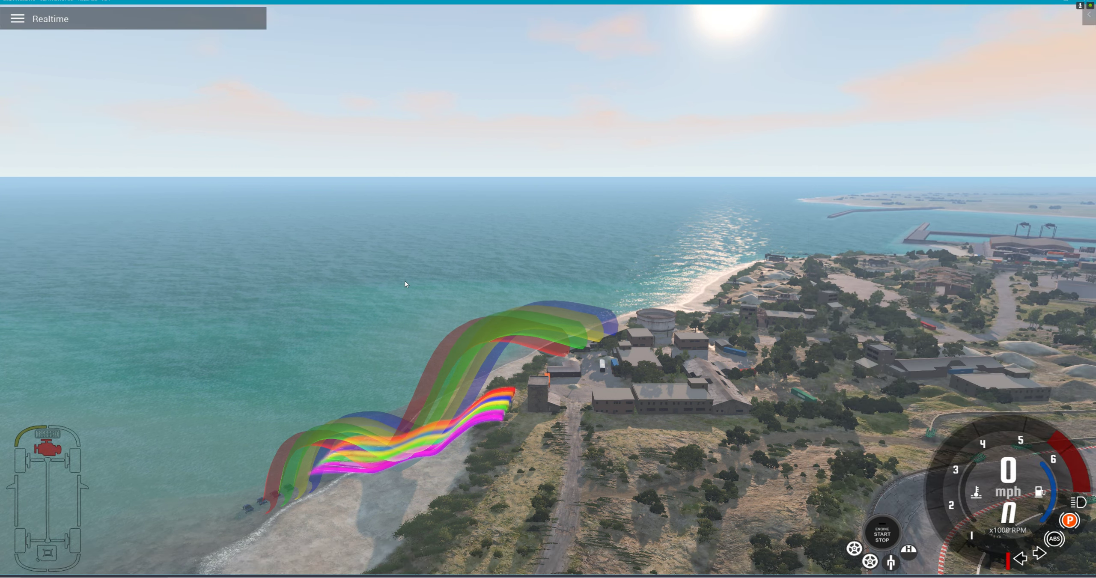
right_click_drag(405, 281, 471, 303)
key("w")
key("a")
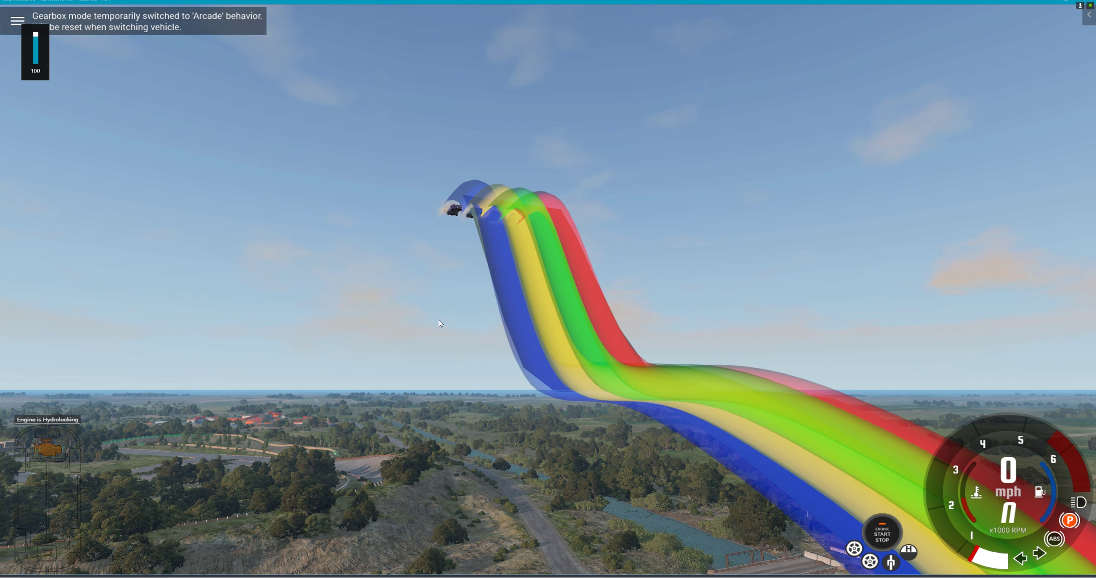
right_click_drag(548, 289, 702, 402)
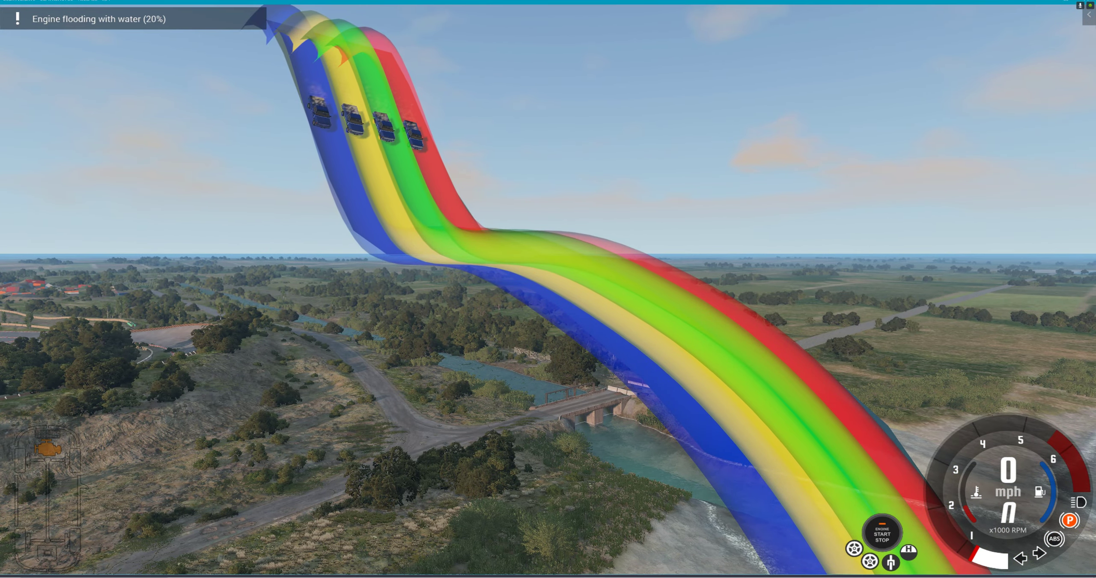
right_click_drag(548, 289, 807, 368)
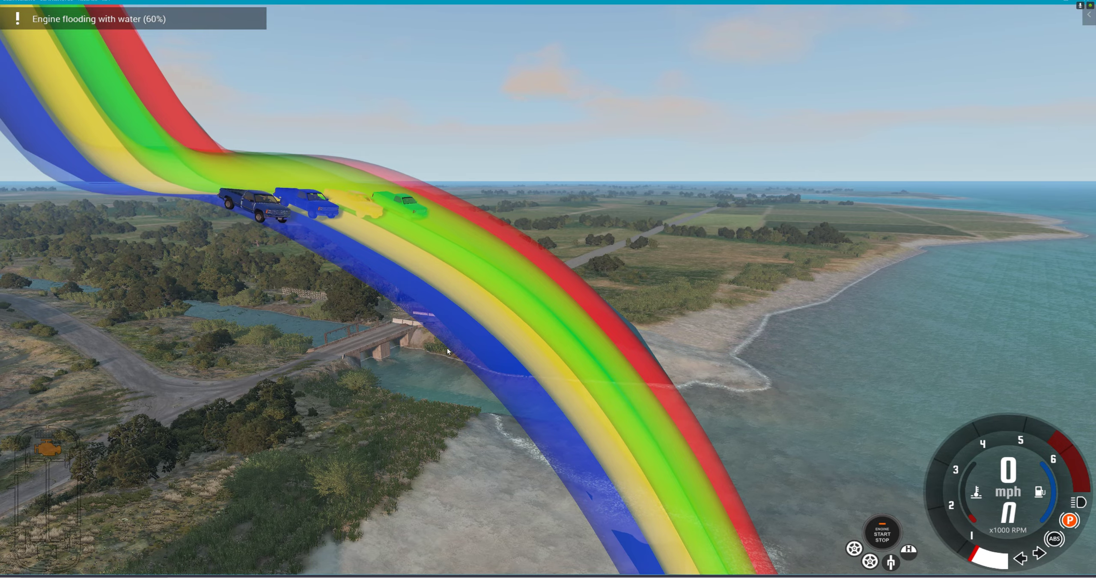
right_click_drag(449, 357, 604, 548)
right_click_drag(548, 289, 740, 334)
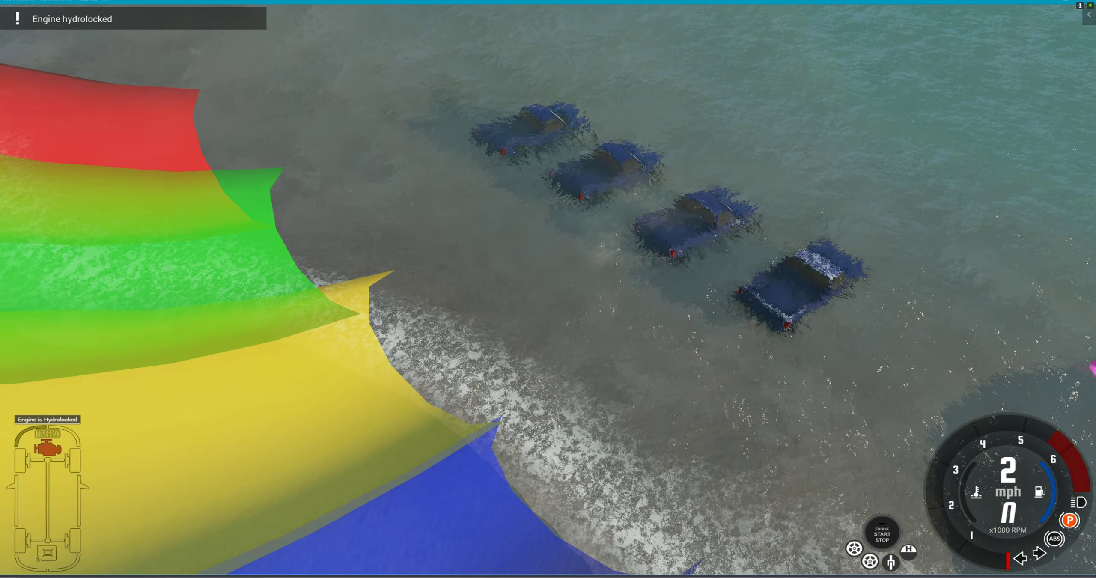
- Fly from the slide's lower end back up to the top and look down through the blue tube
right_click_drag(548, 289, 548, 107)
key("w")
key("w")
right_click_drag(548, 289, 617, 276)
key("w")
key("w")
key("s")
key("a")
key("d")
key("w")
key("w")
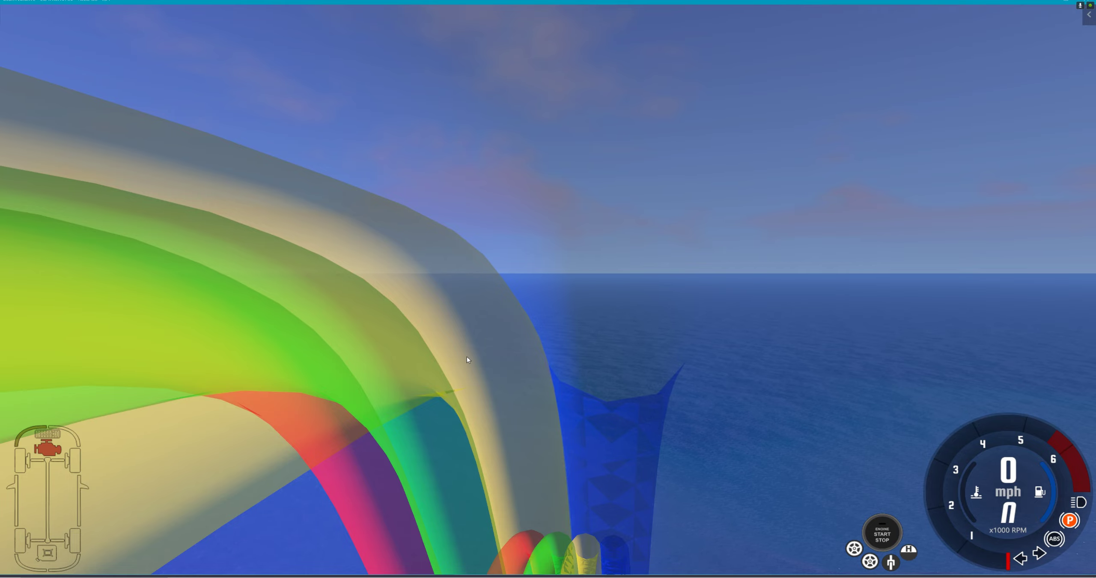
- Change the pickup's camera to the onboard hood view and ride it down the blue tube into the water
key("F7")
key("q")
key("shift+c")
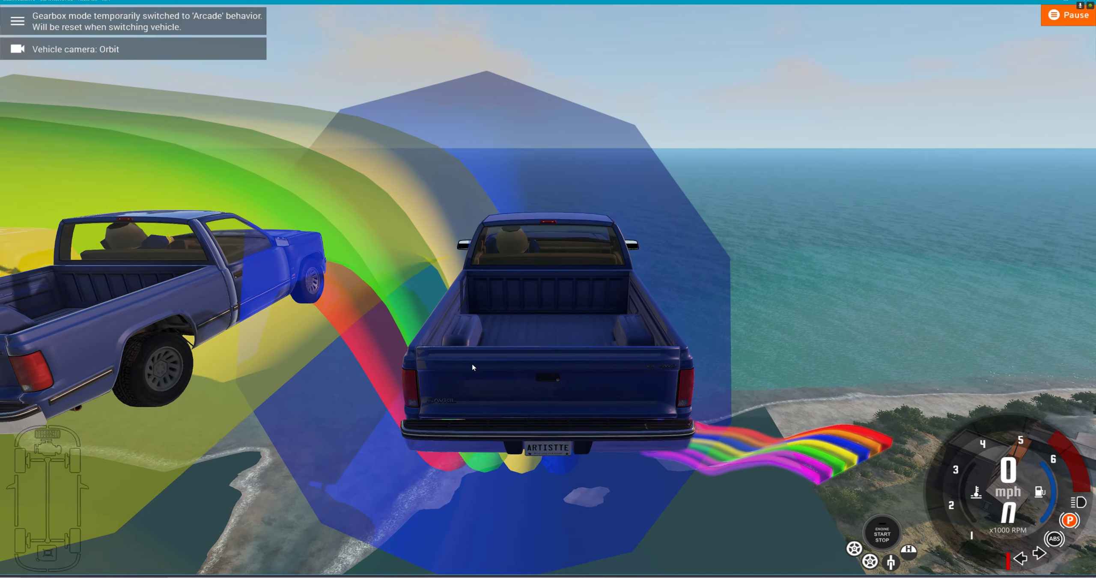
key("c")
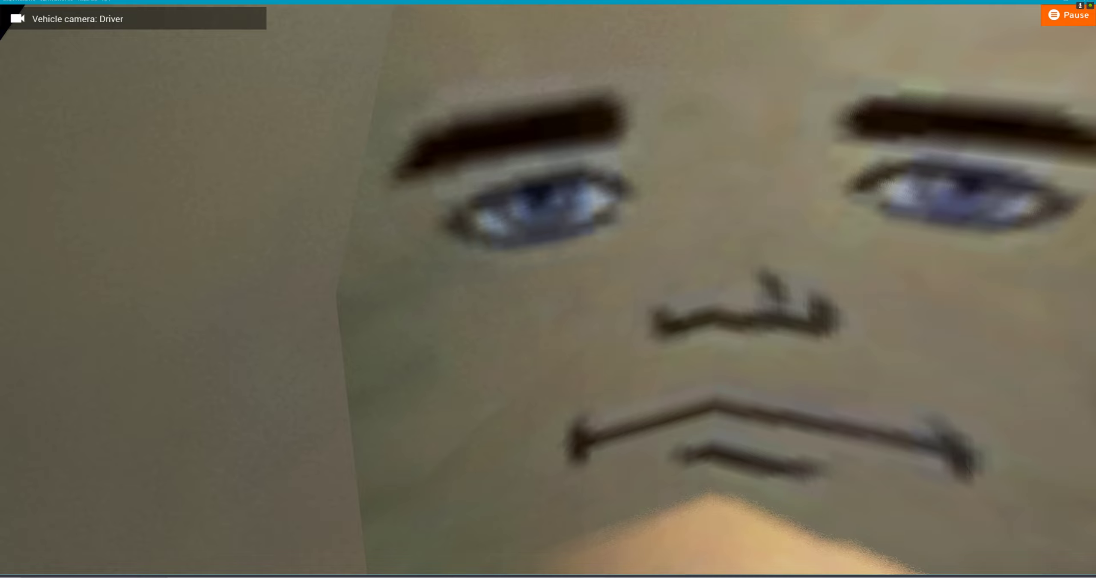
key("c")
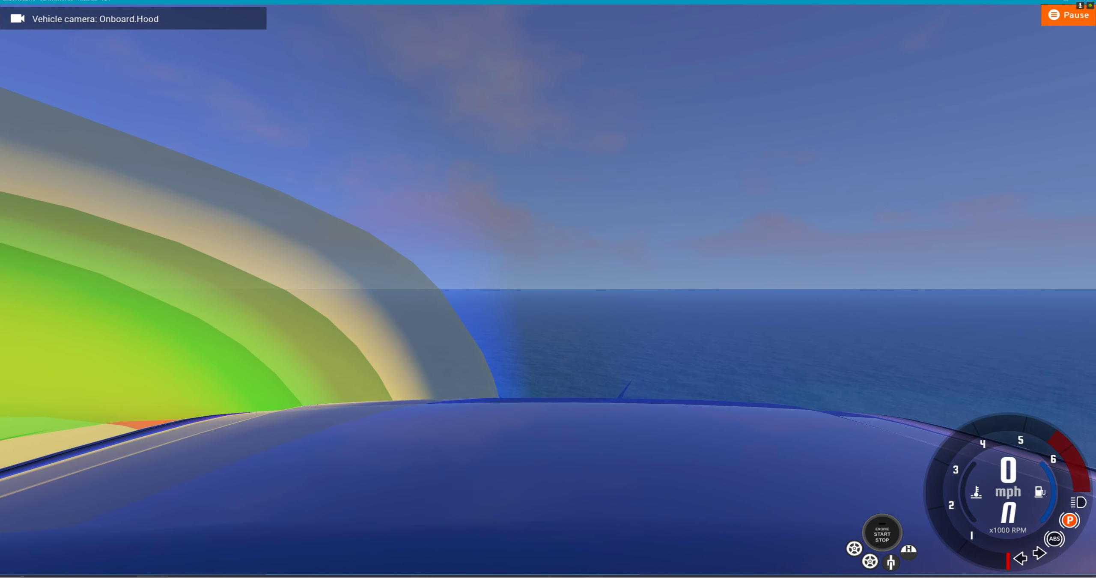
key("j")
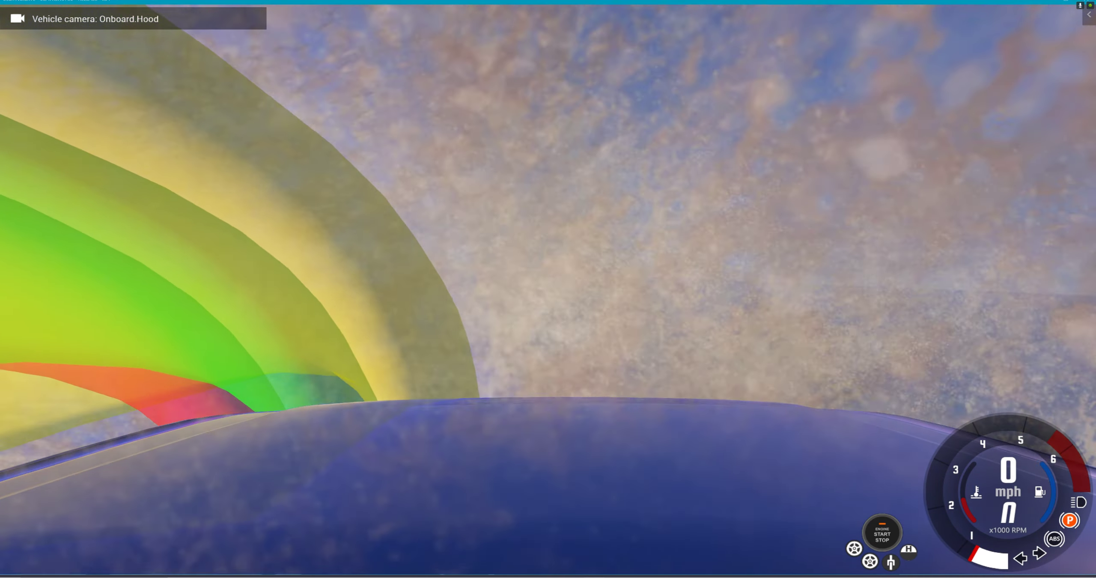
key("r")
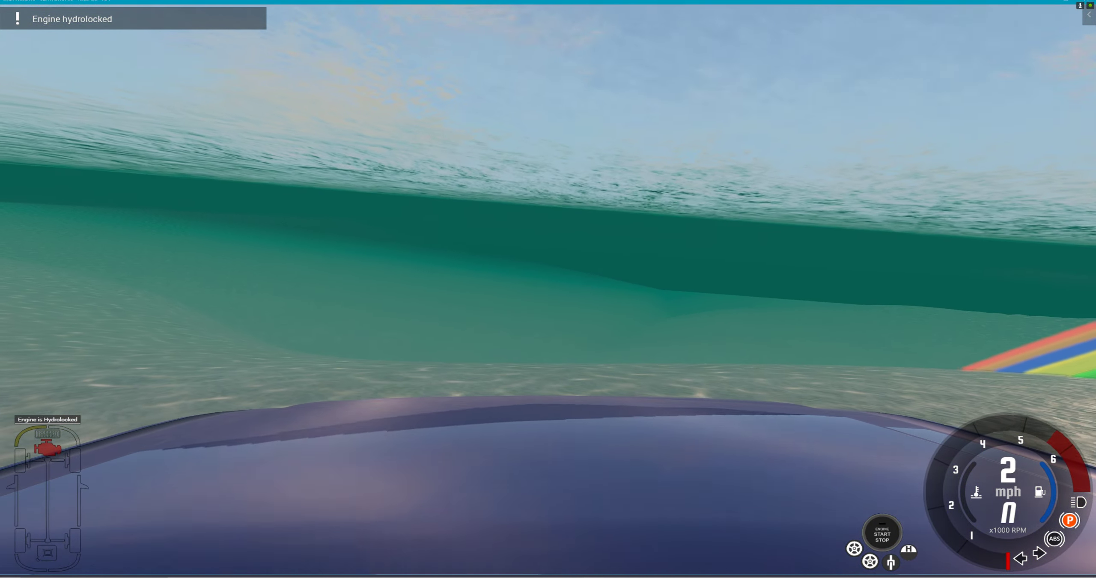
- Return to the free camera beside the slide and set NewRiver2's physics flow magnitude to -50
key("shift+c")
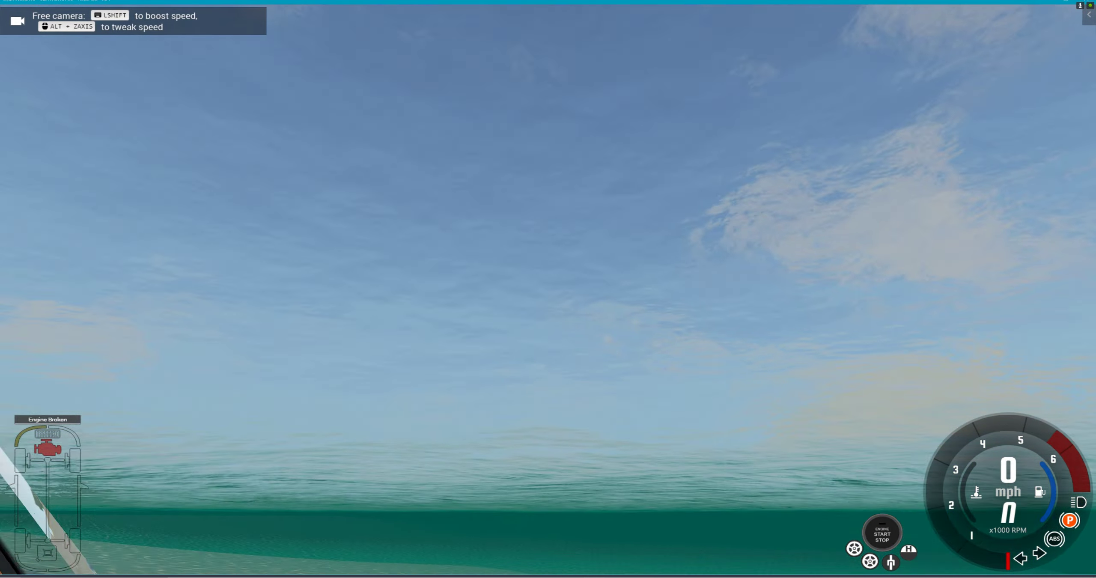
key("w")
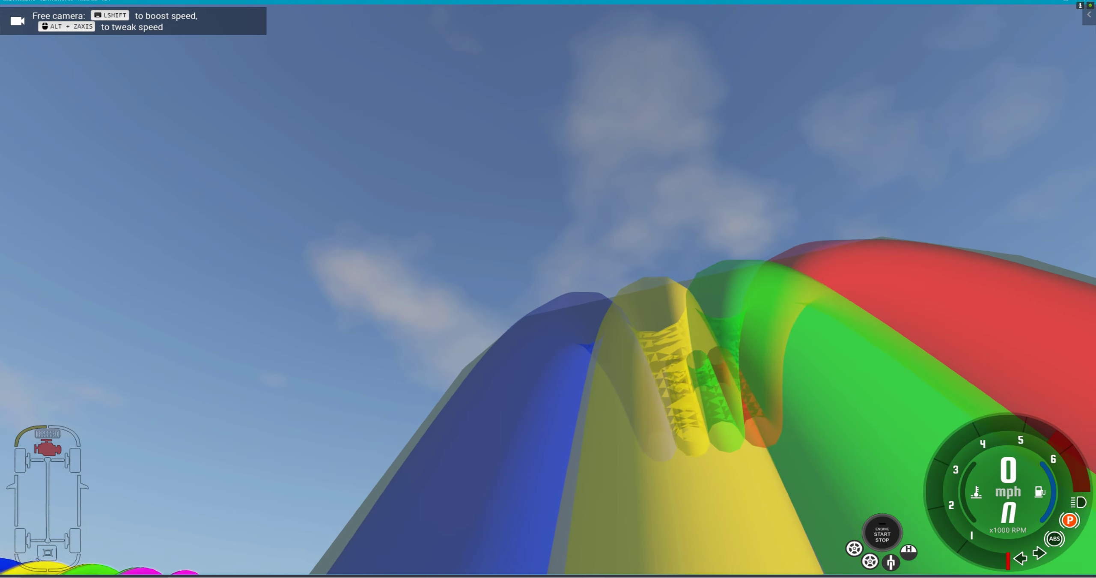
key("w")
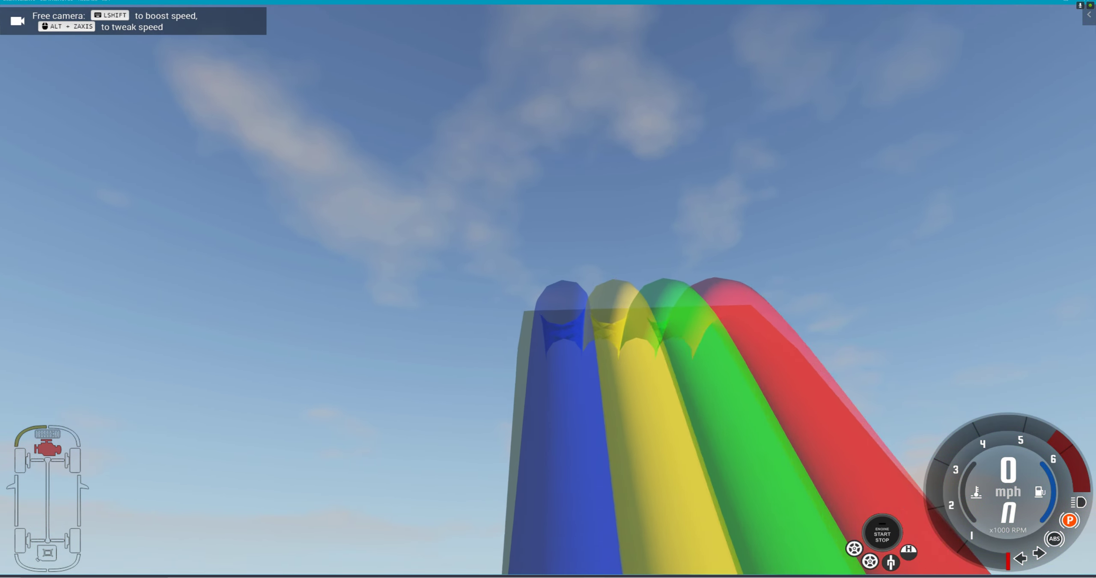
key("s")
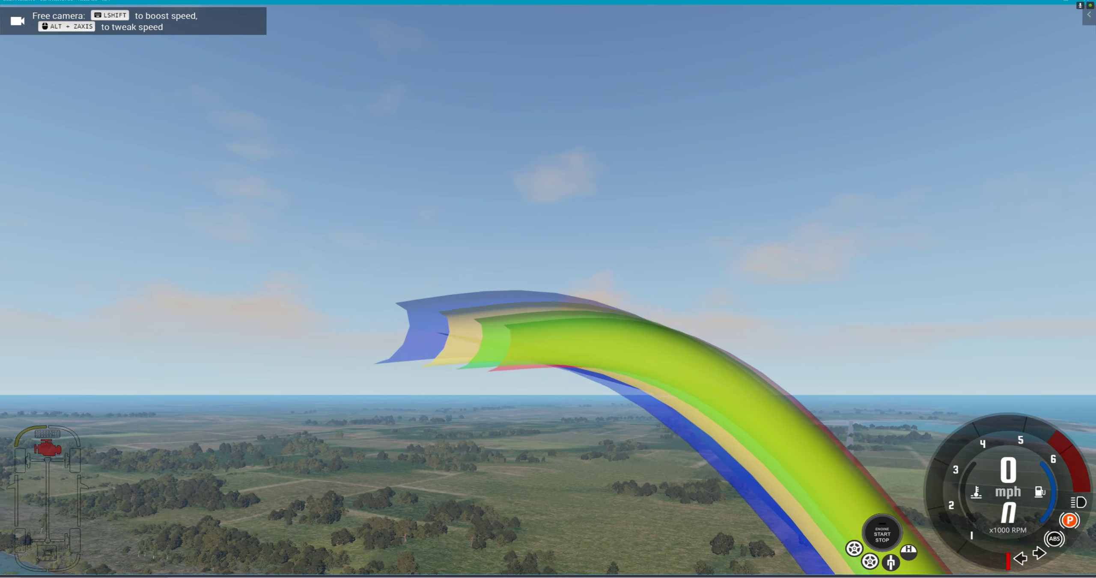
key("a")
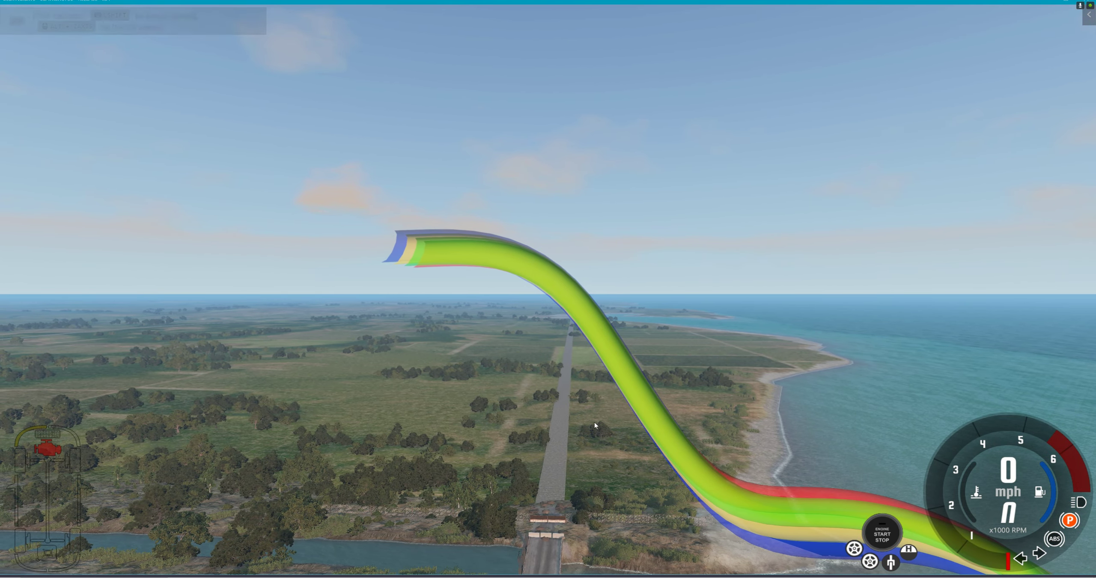
key("F11")
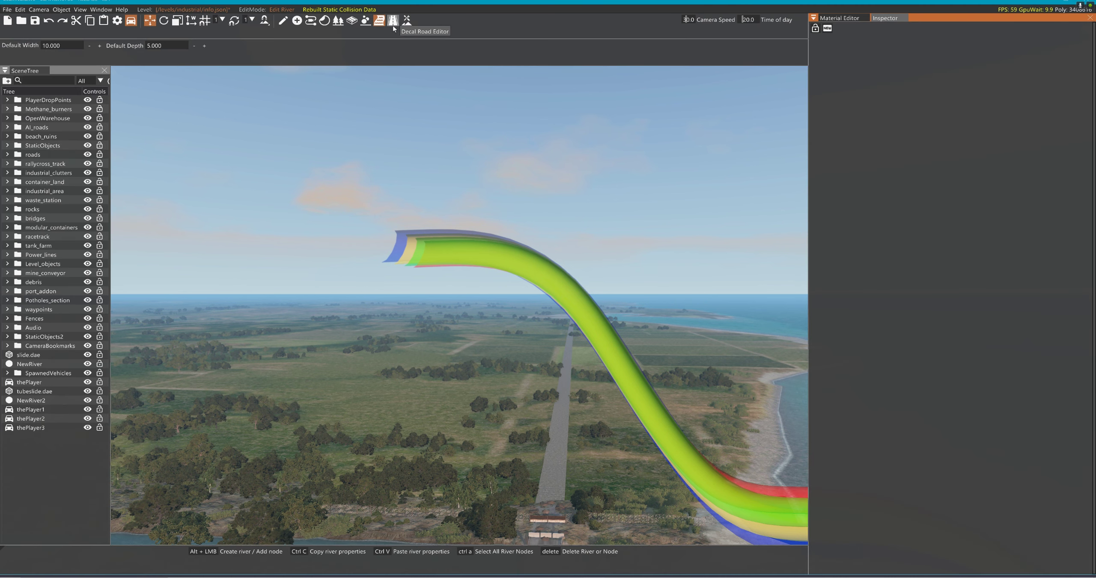
left_click(410, 260)
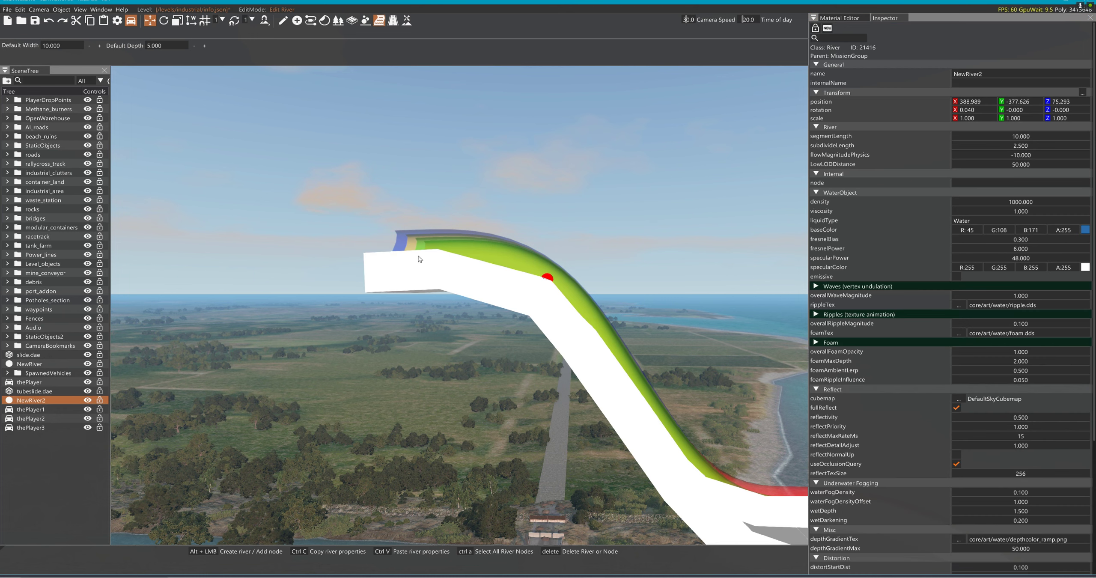
double_click(1033, 156)
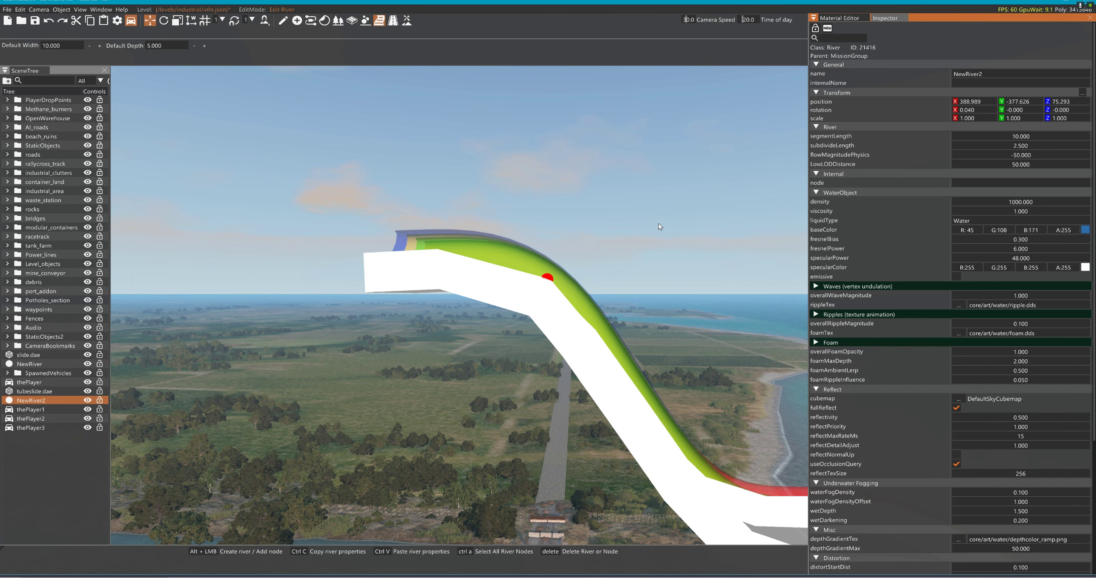
key("F11")
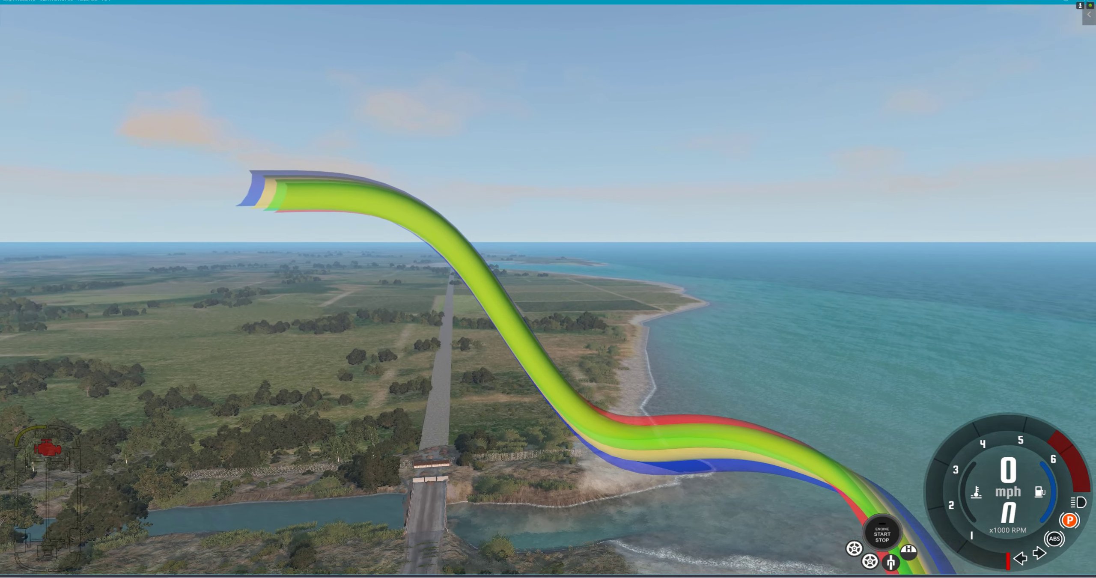
- Reset the pickups repeatedly and watch their descents through the stronger current from different sides of the slide
right_click_drag(694, 229, 725, 242)
key("r")
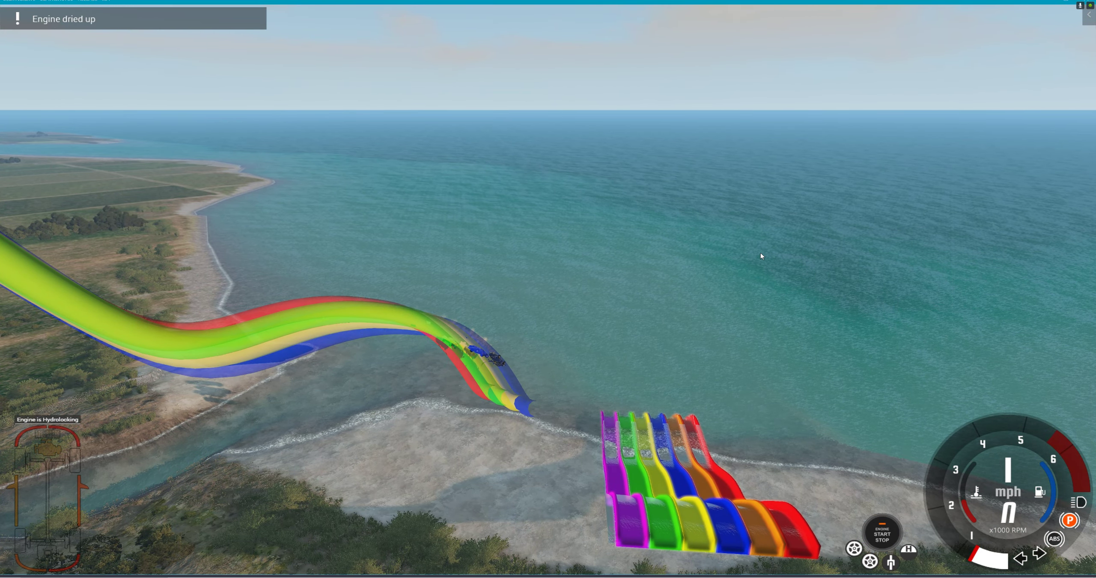
right_click_drag(839, 325, 761, 255)
key("r")
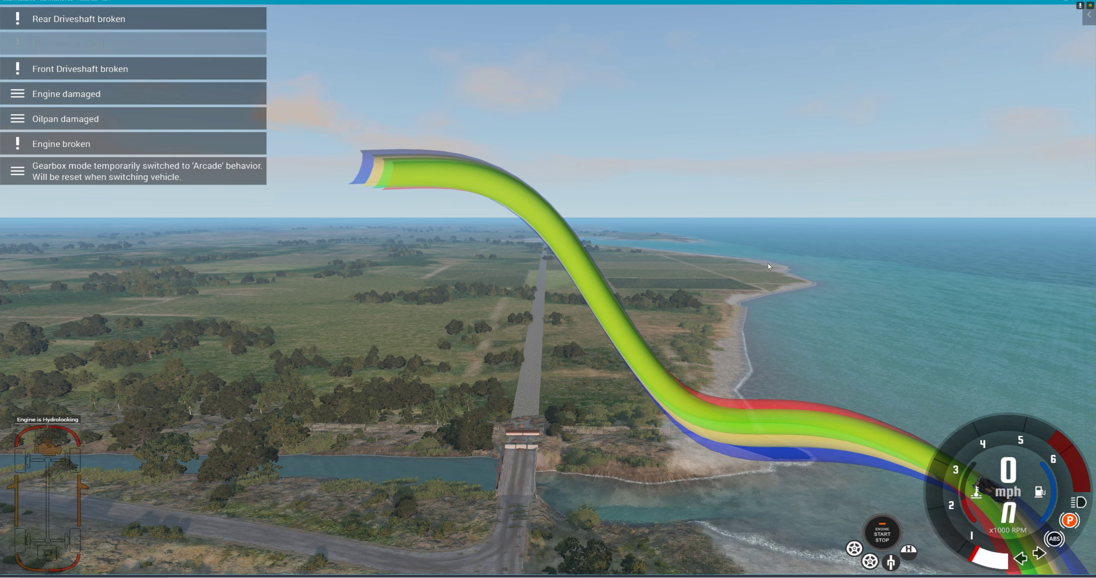
right_click_drag(768, 263, 880, 263)
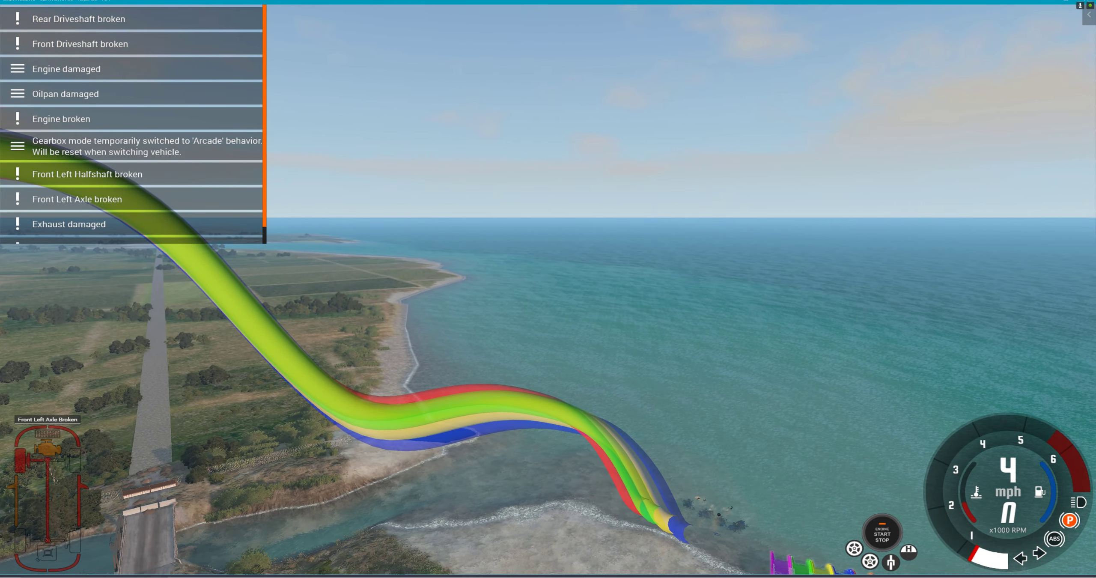
key("w")
right_click_drag(768, 263, 599, 218)
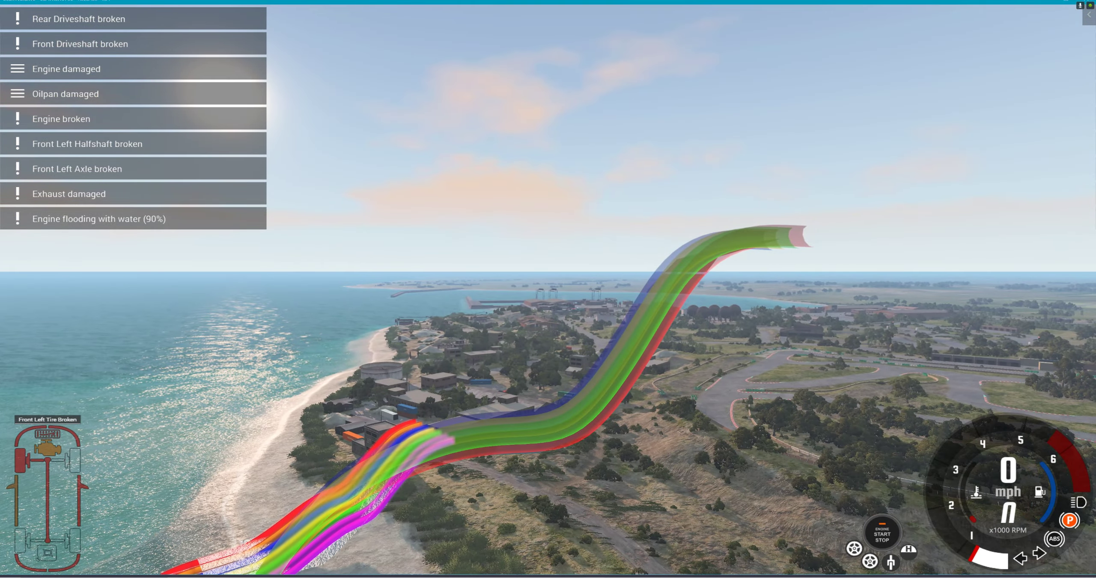
right_click_drag(783, 277, 632, 371)
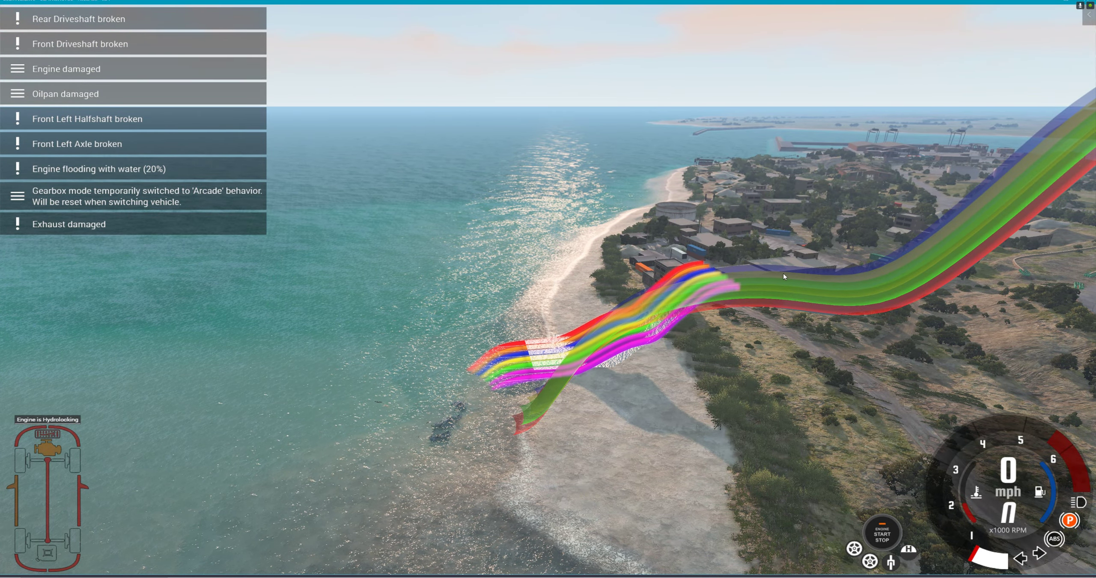
- Reset the pickups, watch their descent from beside the slide, and fly around to its upper openings
right_click_drag(632, 371, 786, 274)
key("ctrl+r")
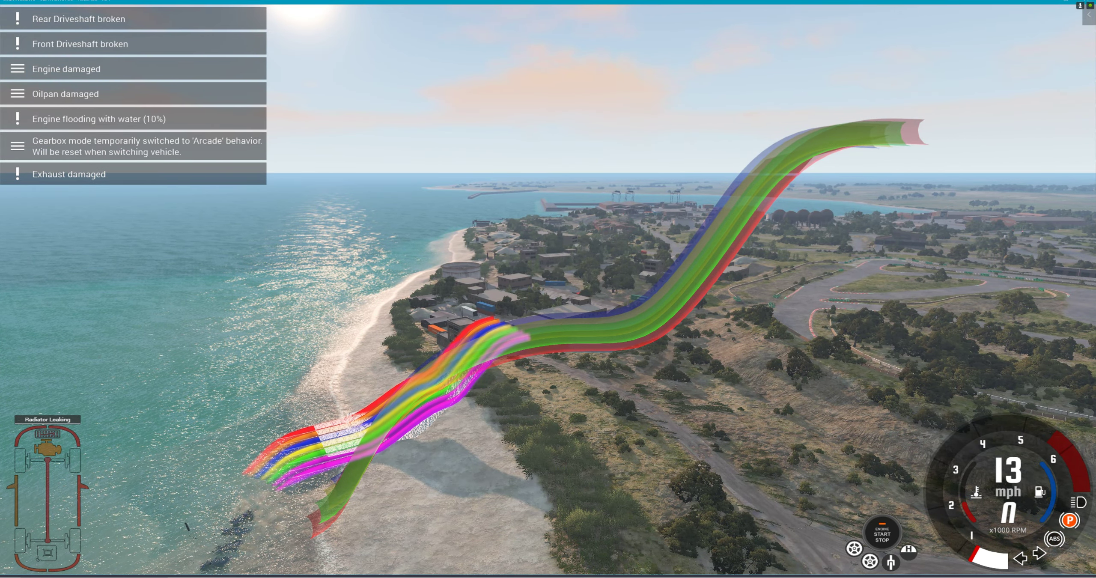
right_click_drag(790, 217, 832, 227)
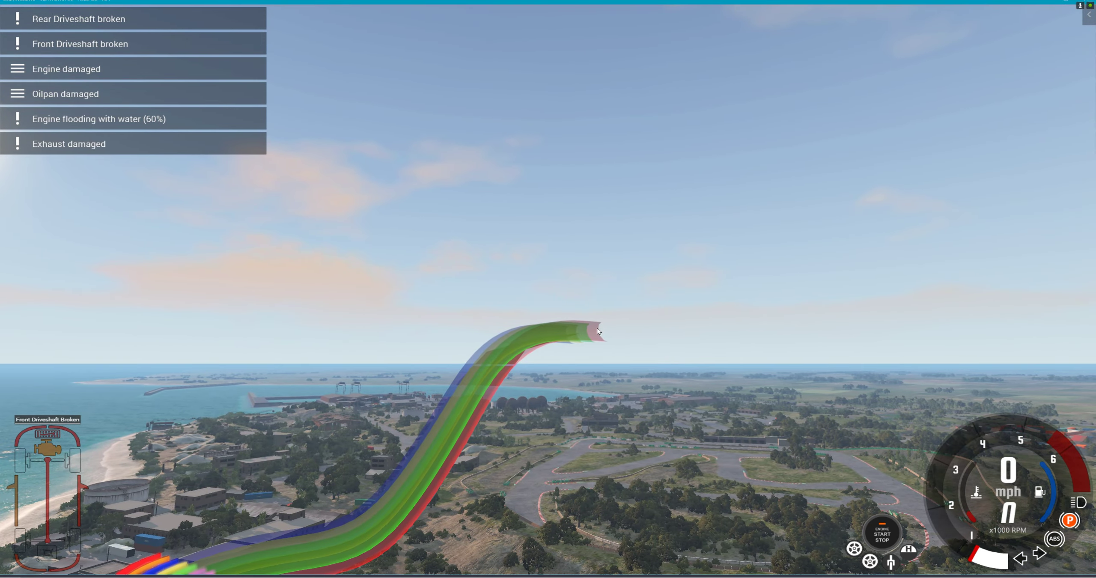
key("w")
right_click_drag(593, 333, 627, 359)
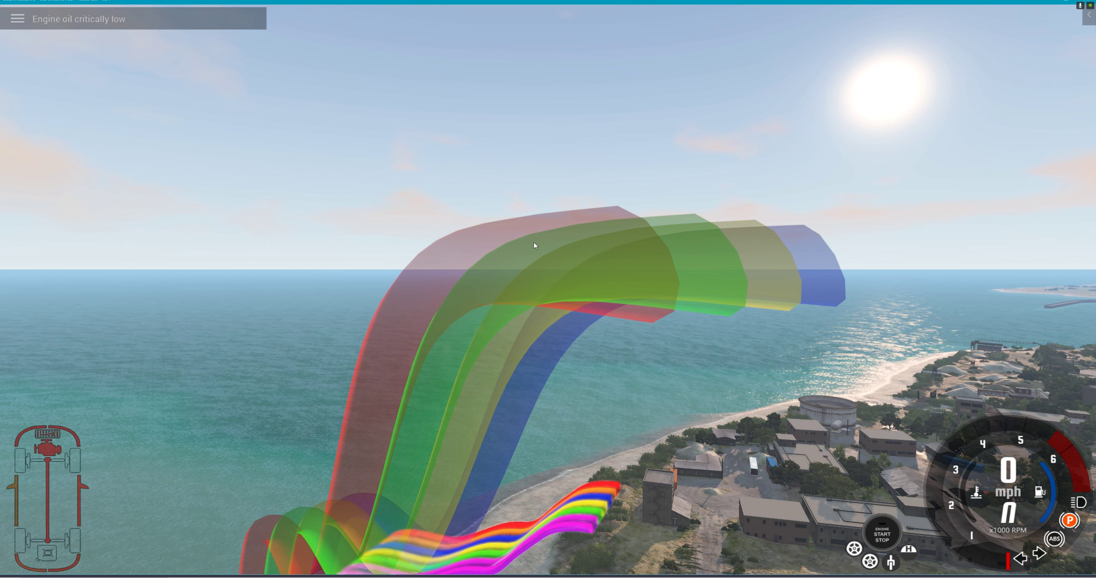
- Reopen the world editor in object manipulation mode and load the tube slide's materials in the Material Editor
key("F11")
left_click(558, 245)
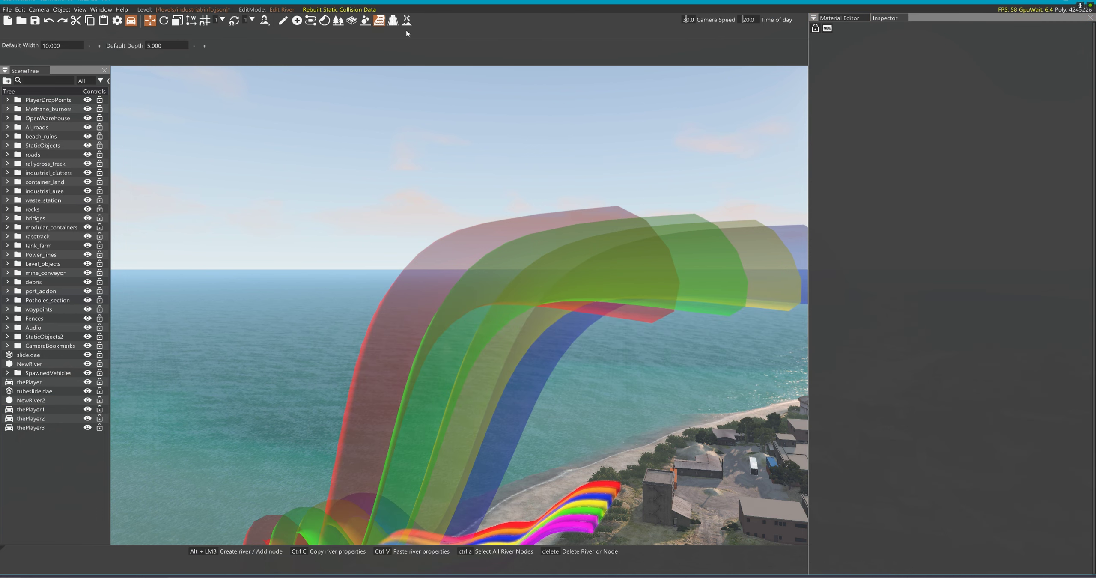
left_click(393, 21)
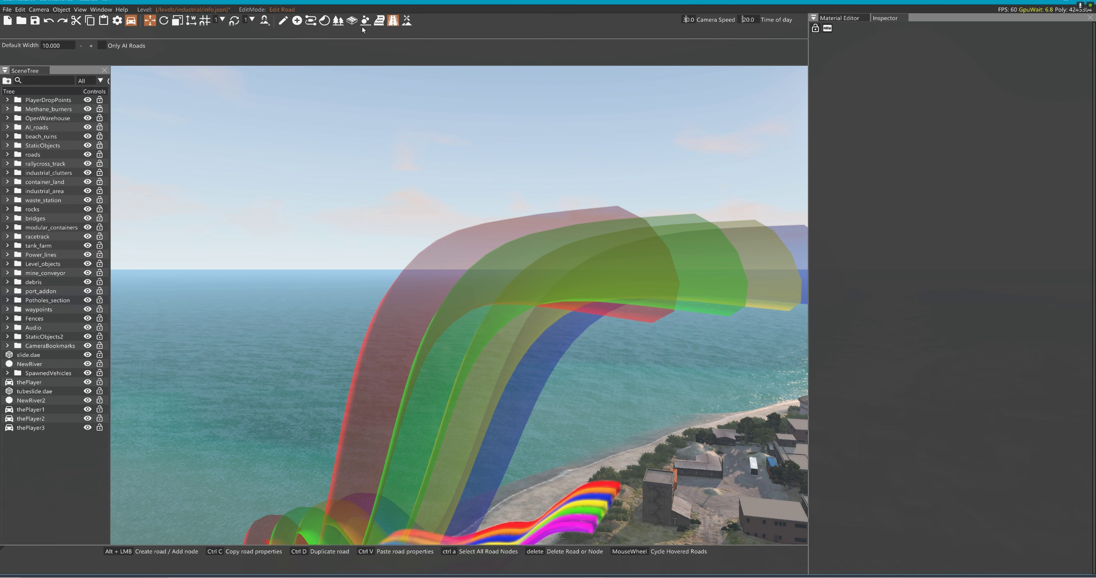
left_click(286, 25)
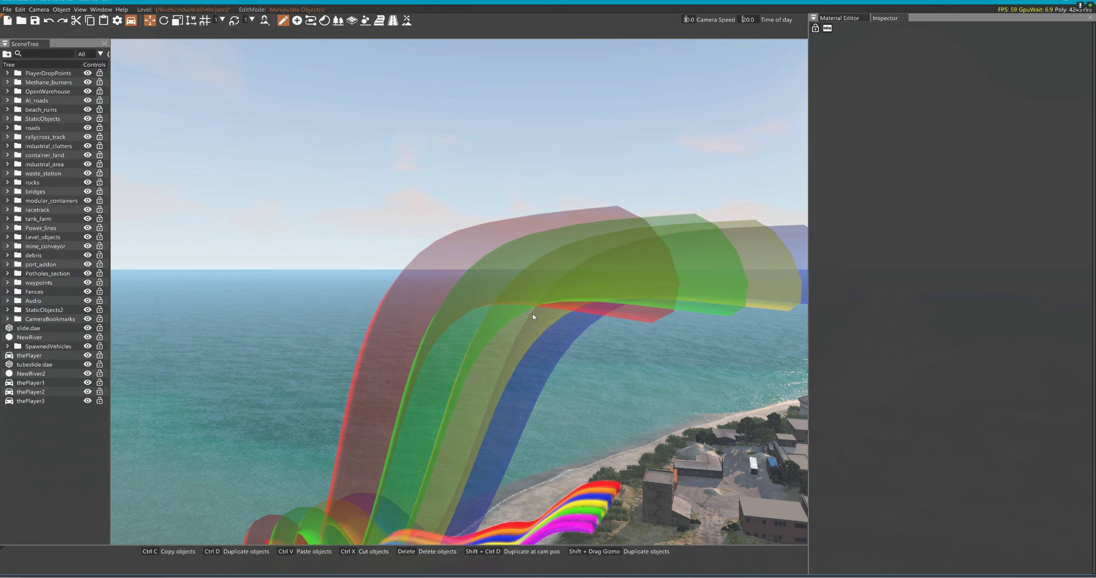
left_click(520, 283)
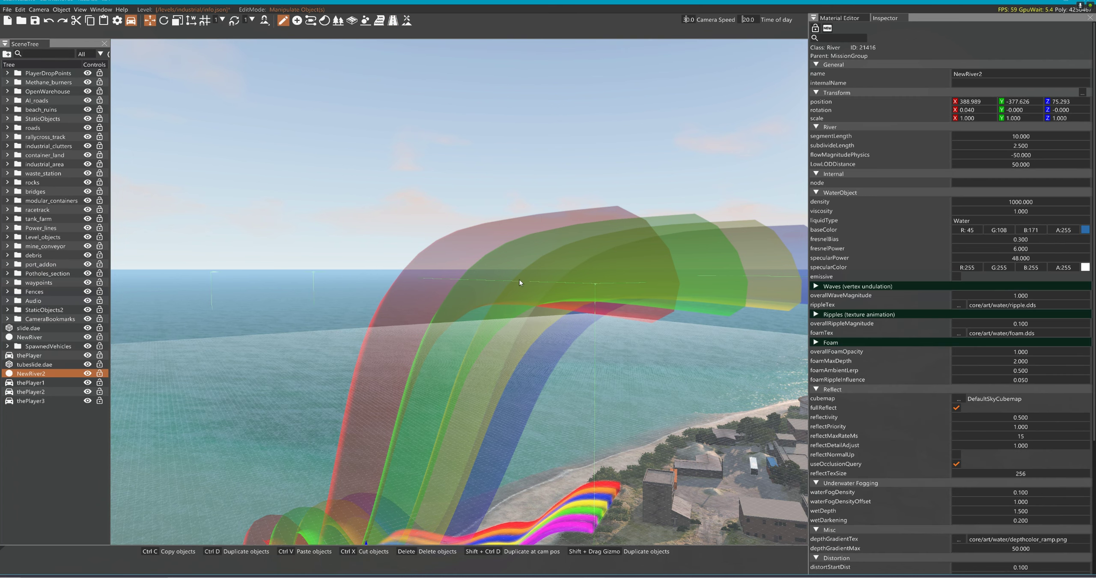
left_click(839, 17)
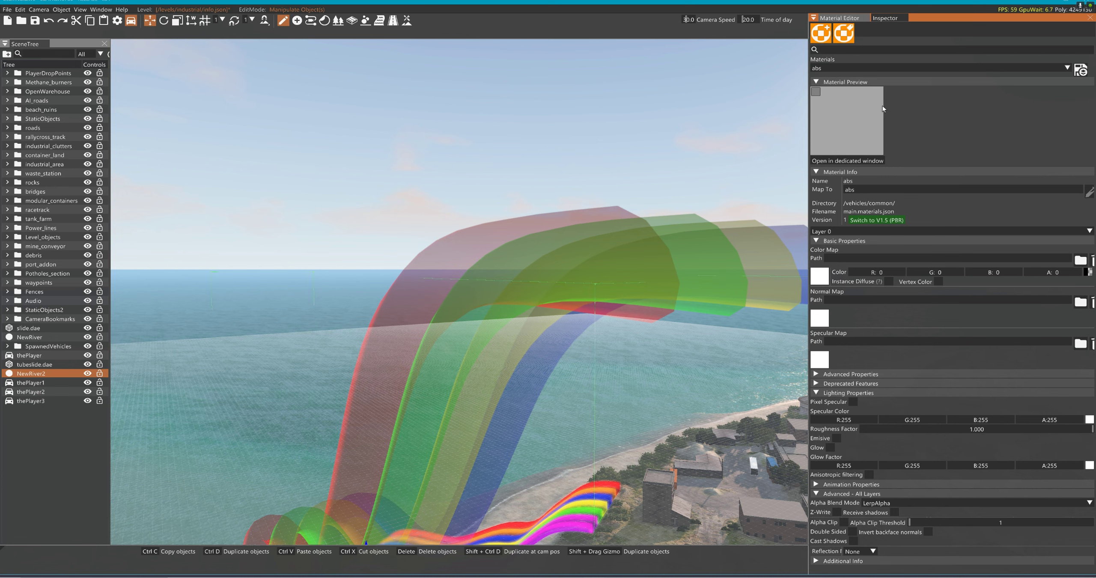
left_click(603, 247)
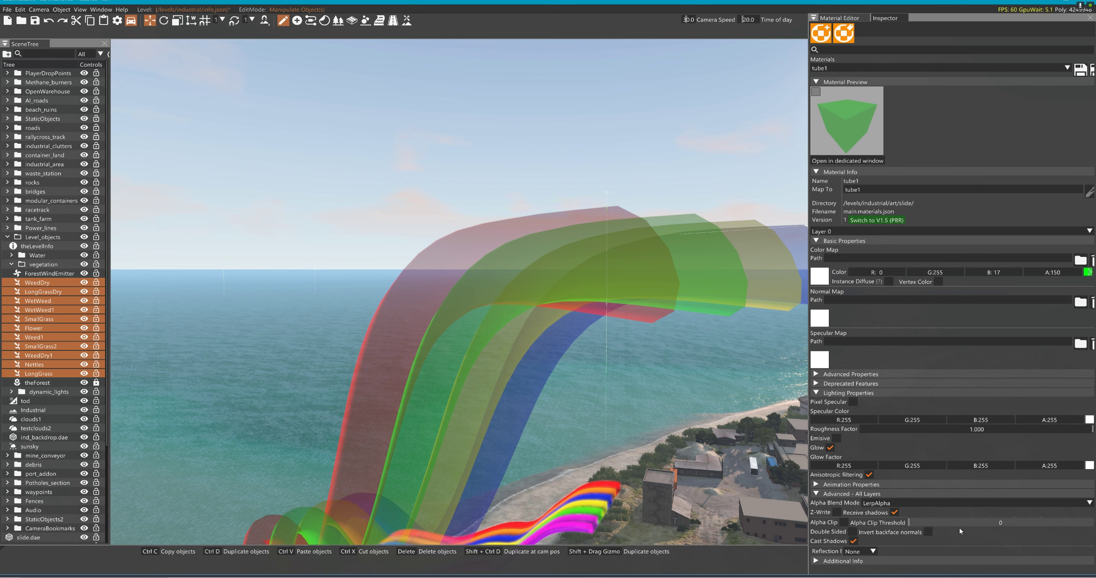
- Expand the additional info of material tube1 and choose ICE as its ground type
left_click(872, 552)
left_click(872, 552)
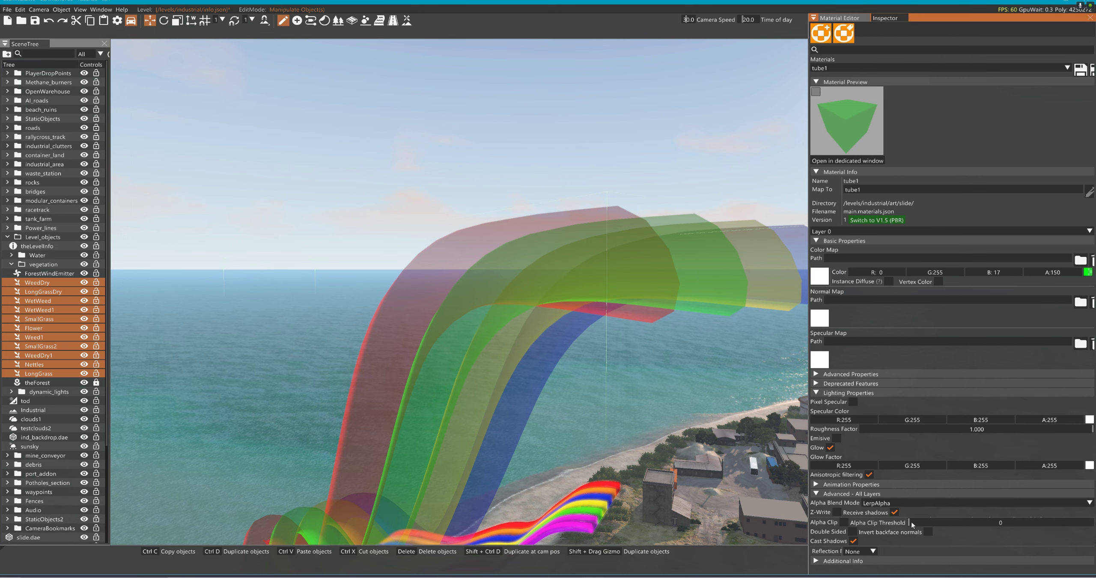
left_click(842, 561)
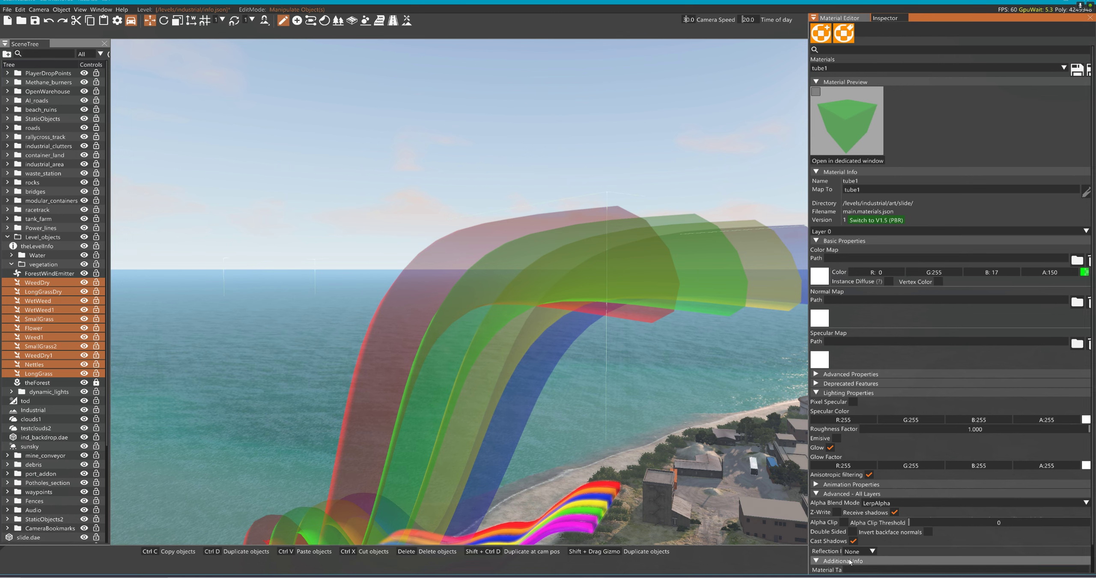
scroll(899, 536, "down", 1)
left_click(872, 570)
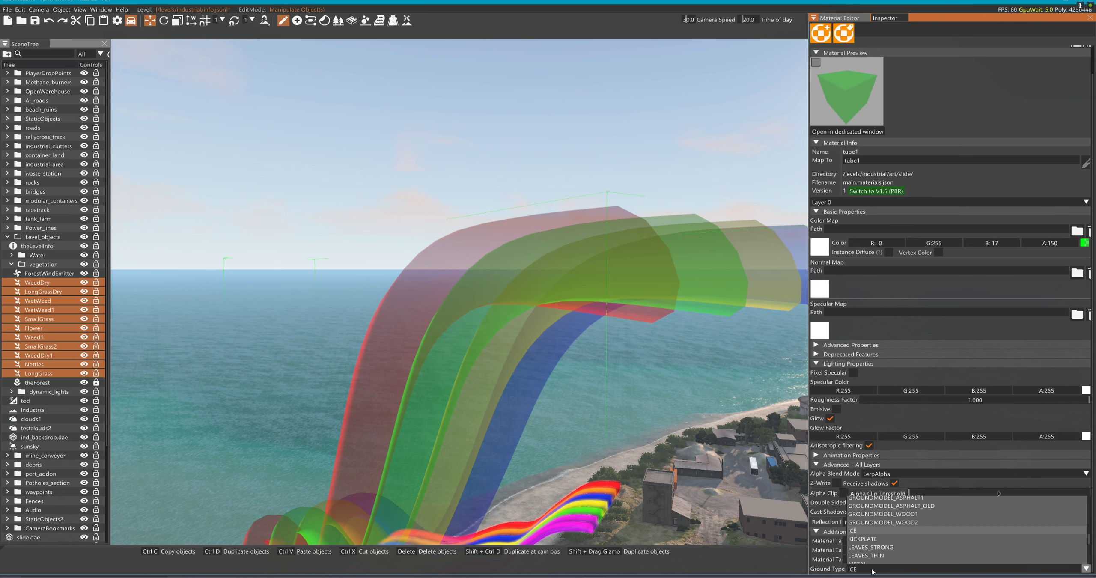
left_click(870, 531)
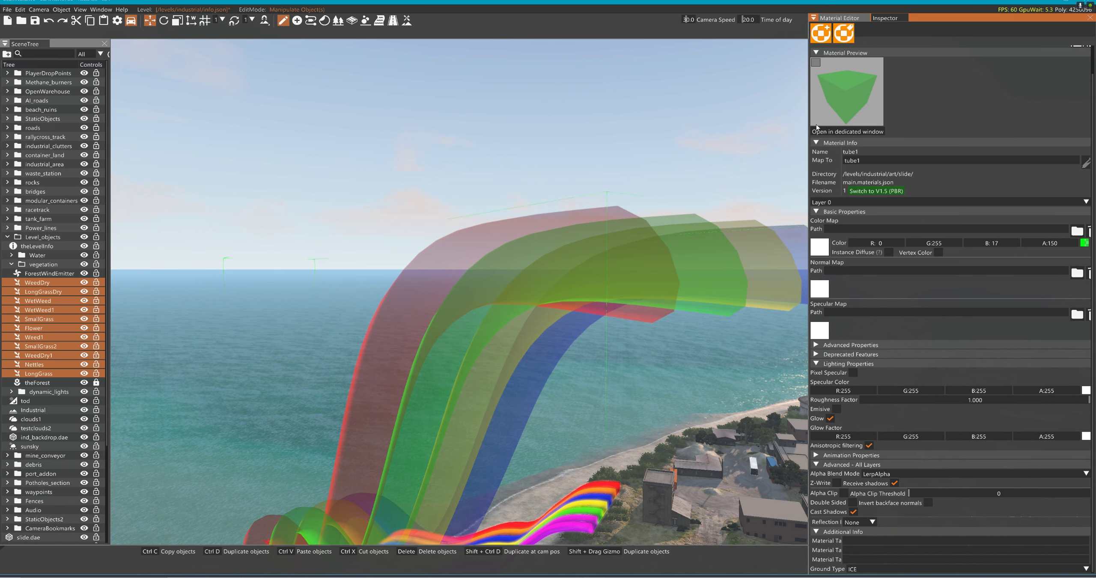
- Switch to the red tube2 material and set its ground type to SAND
scroll(900, 120, "up", 1)
left_click(926, 68)
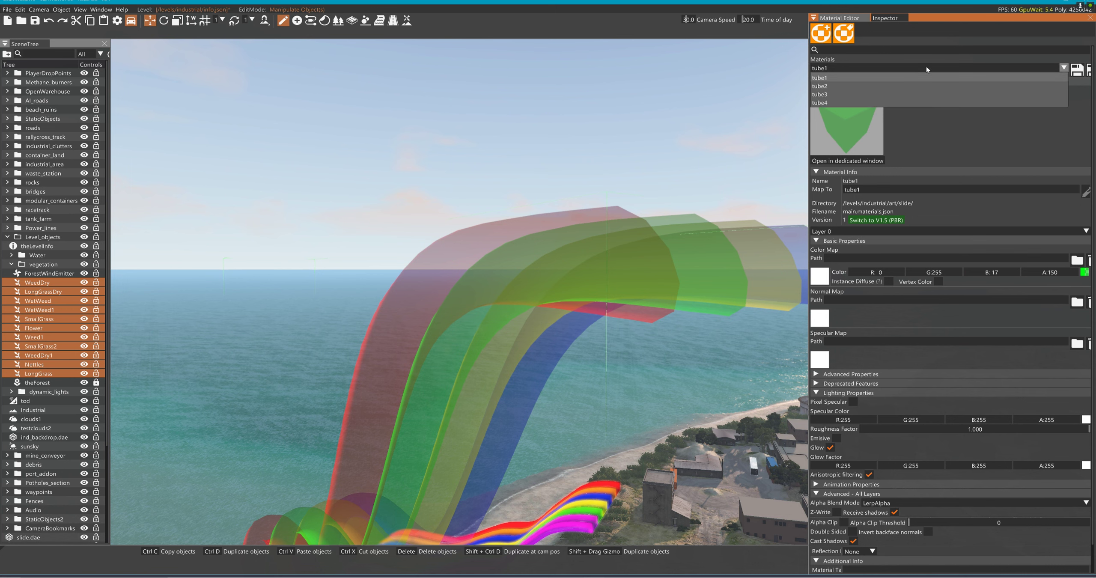
left_click(890, 89)
scroll(923, 403, "down", 1)
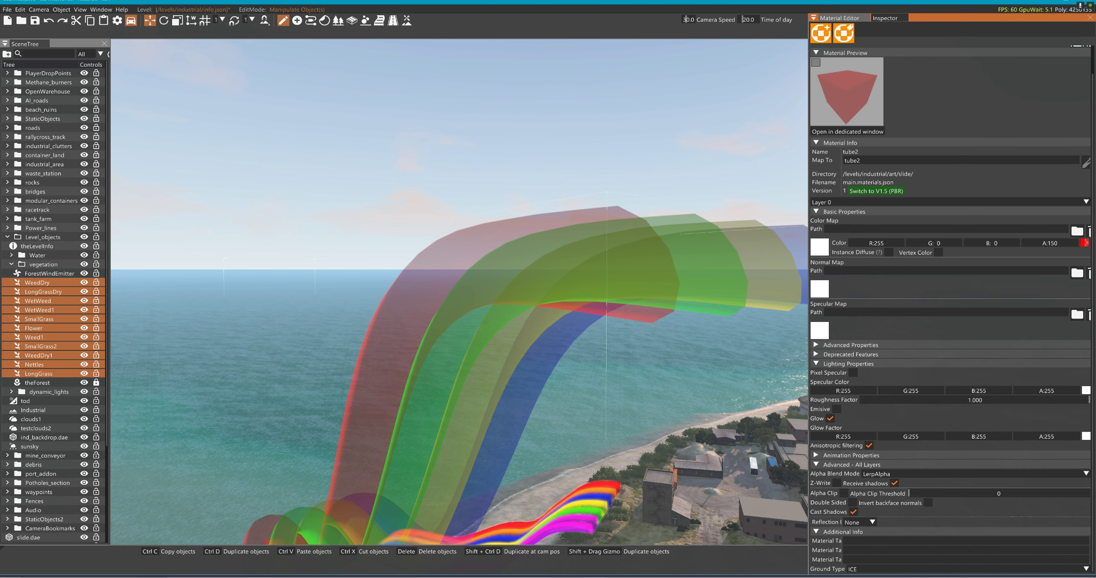
left_click(911, 570)
scroll(904, 552, "down", 3)
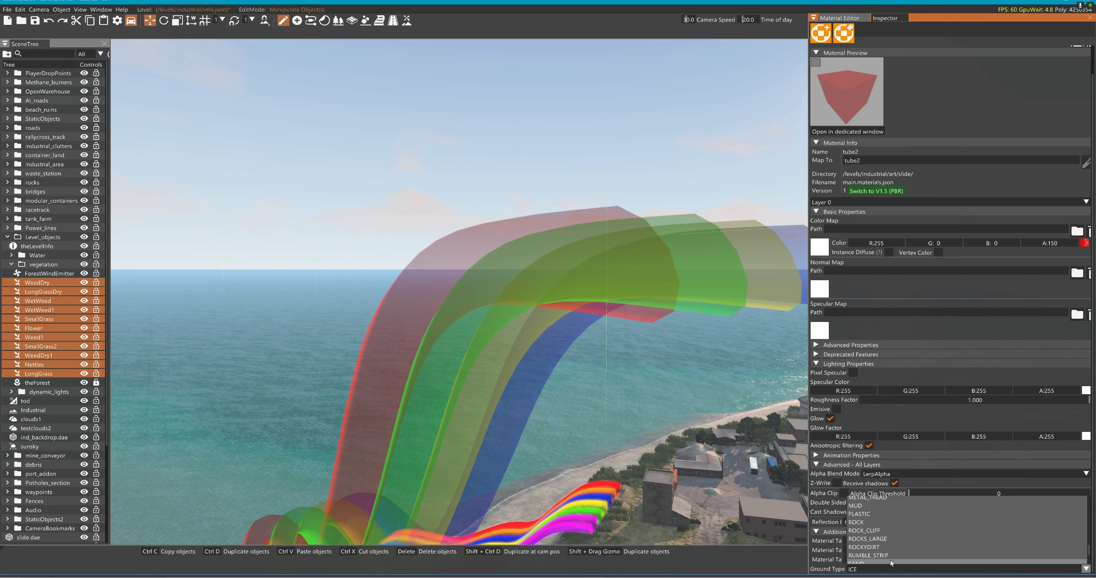
left_click(891, 563)
- Switch to the blue tube3 material and set its ground type to SNOW
scroll(896, 96, "up", 2)
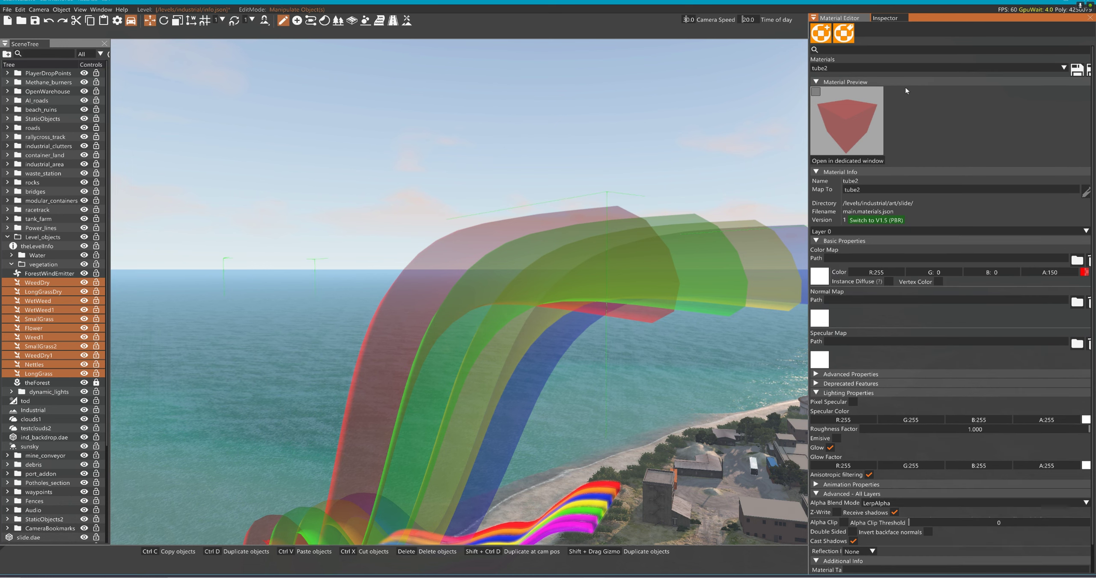
left_click(910, 68)
left_click(883, 91)
scroll(934, 400, "down", 1)
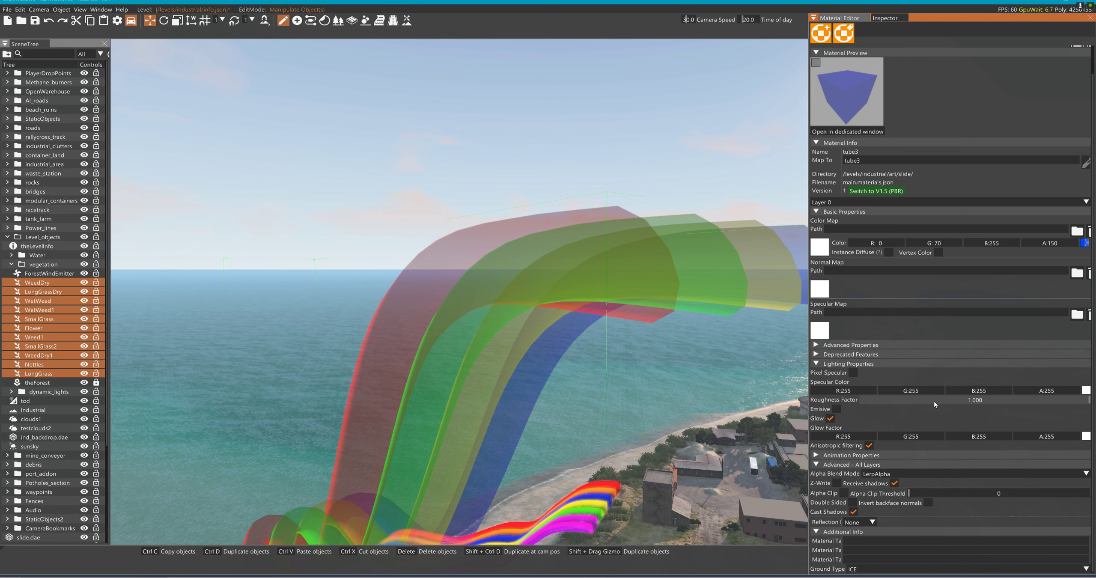
left_click(893, 568)
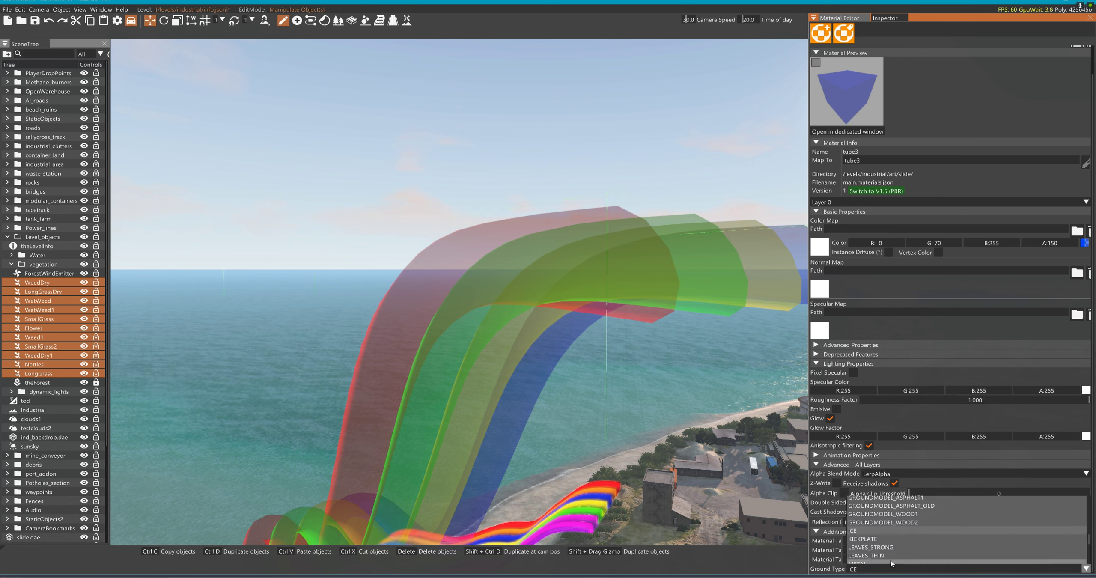
scroll(892, 563, "down", 5)
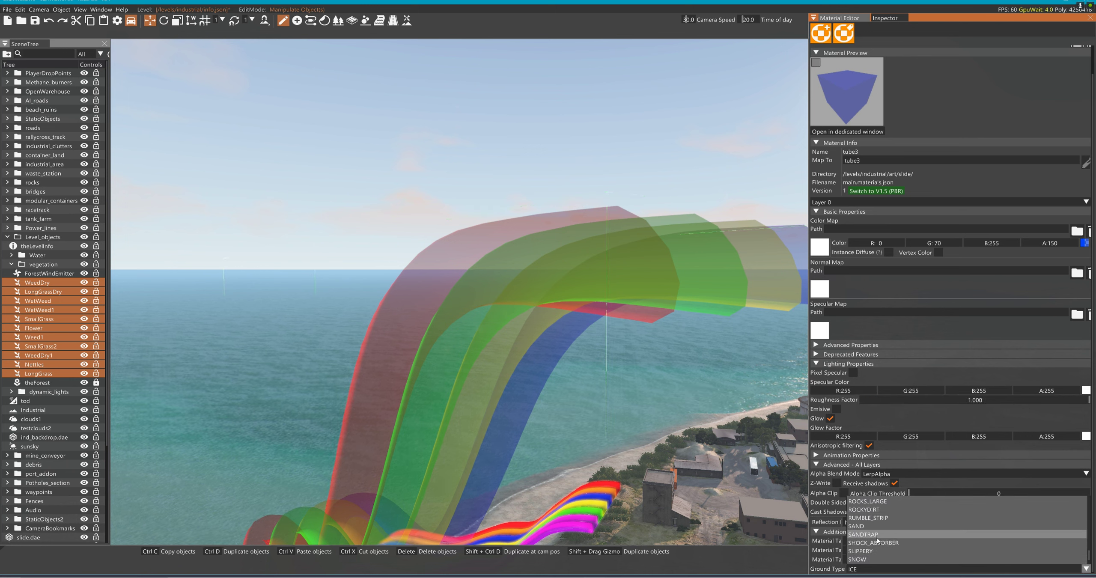
left_click(876, 559)
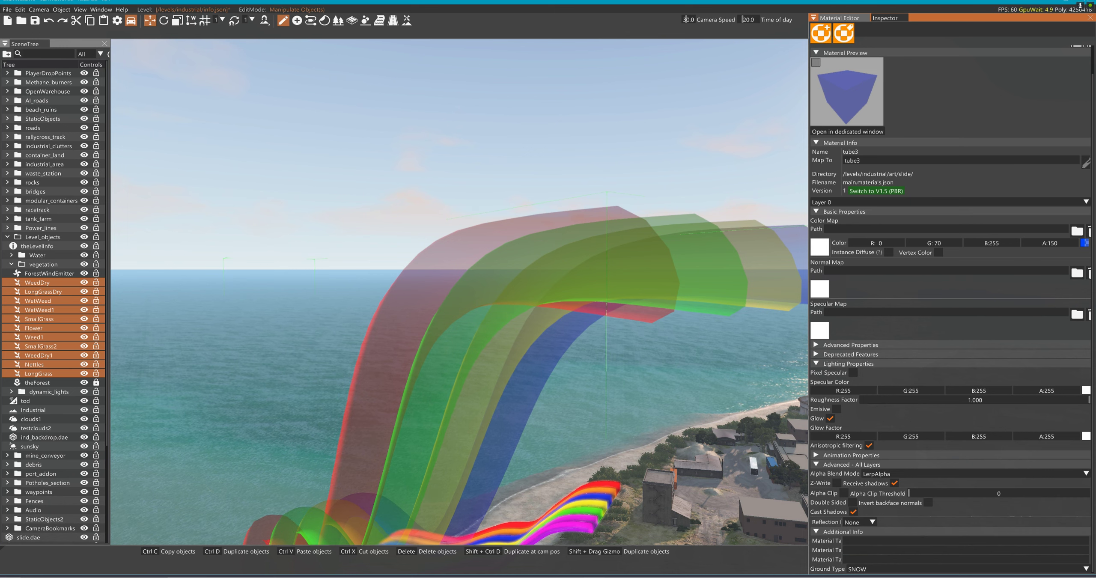
- Switch to the yellow tube4 material, look through the available ground types and set it to DIRT_DUSTY_LOOSE
scroll(903, 64, "up", 2)
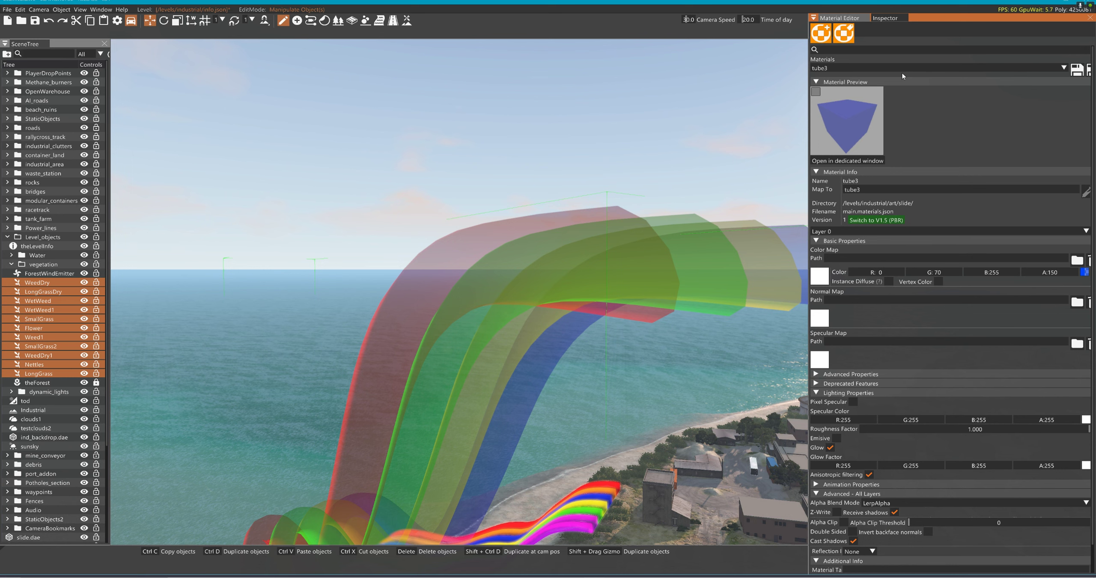
left_click(903, 69)
left_click(870, 103)
scroll(880, 463, "down", 2)
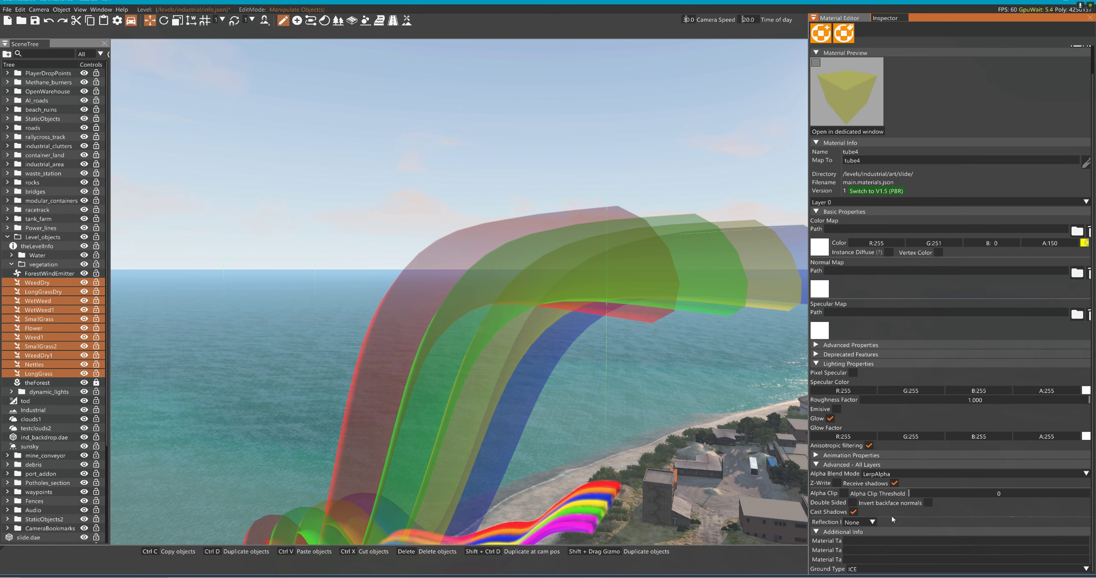
left_click(881, 568)
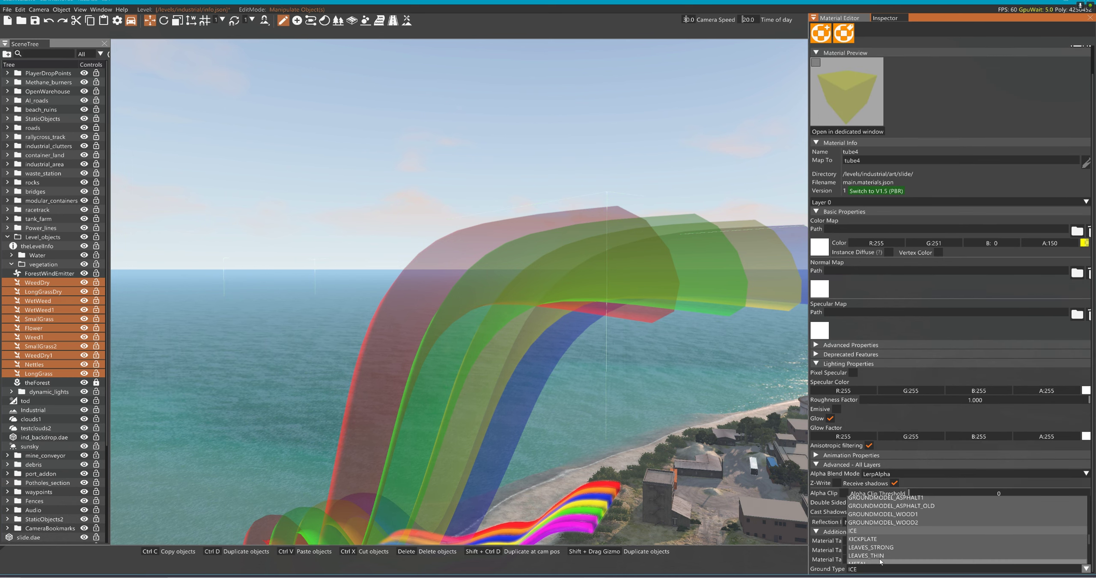
scroll(880, 559, "down", 5)
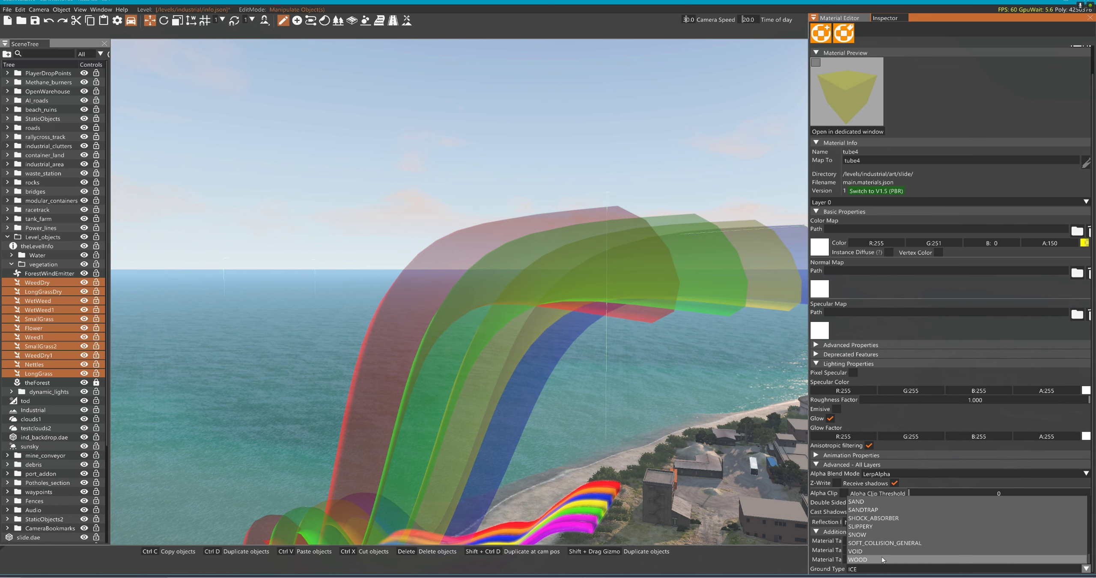
scroll(882, 557, "up", 8)
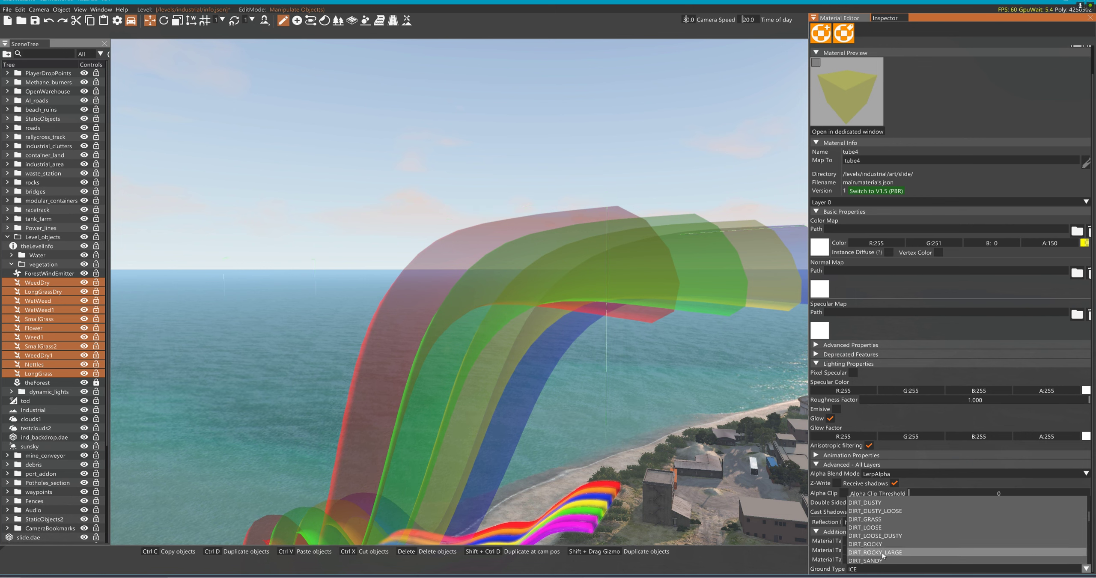
scroll(883, 556, "down", 2)
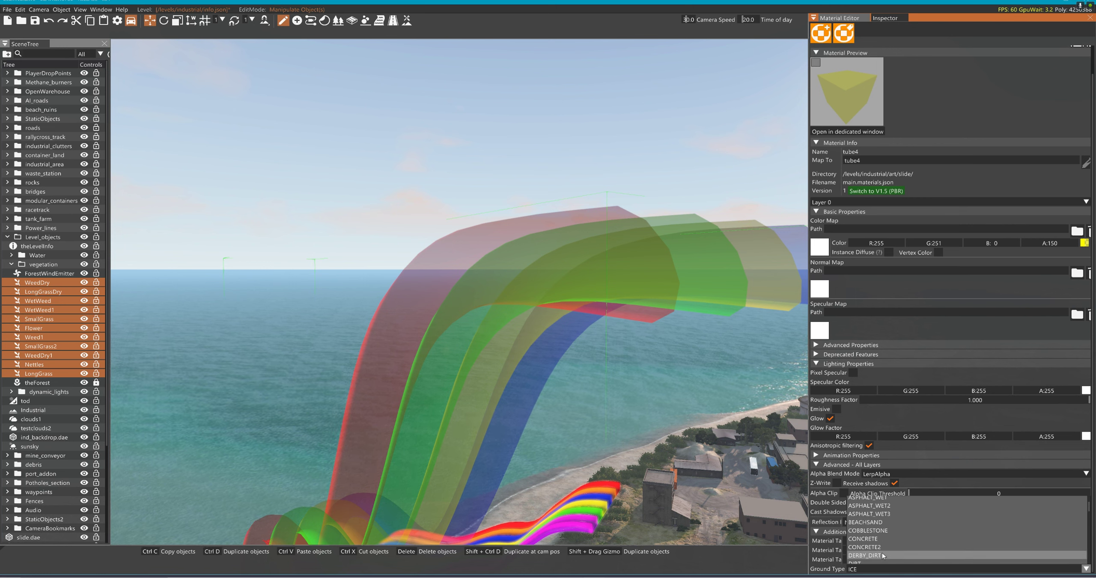
scroll(883, 556, "down", 2)
left_click(878, 543)
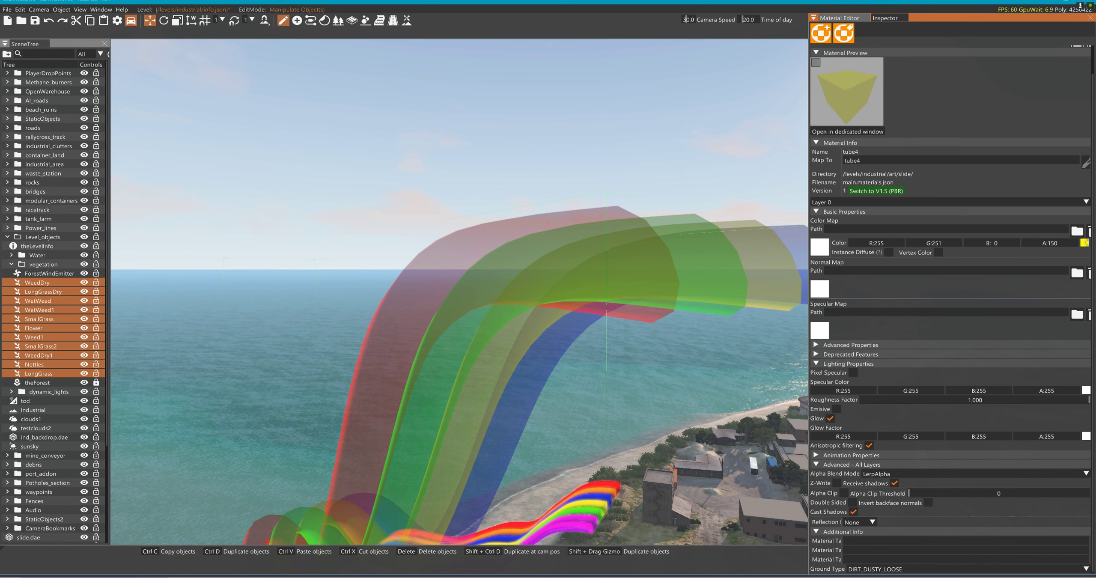
- Save all modified materials and rebuild the level's collision so the new tube surfaces apply
scroll(1043, 139, "up", 1)
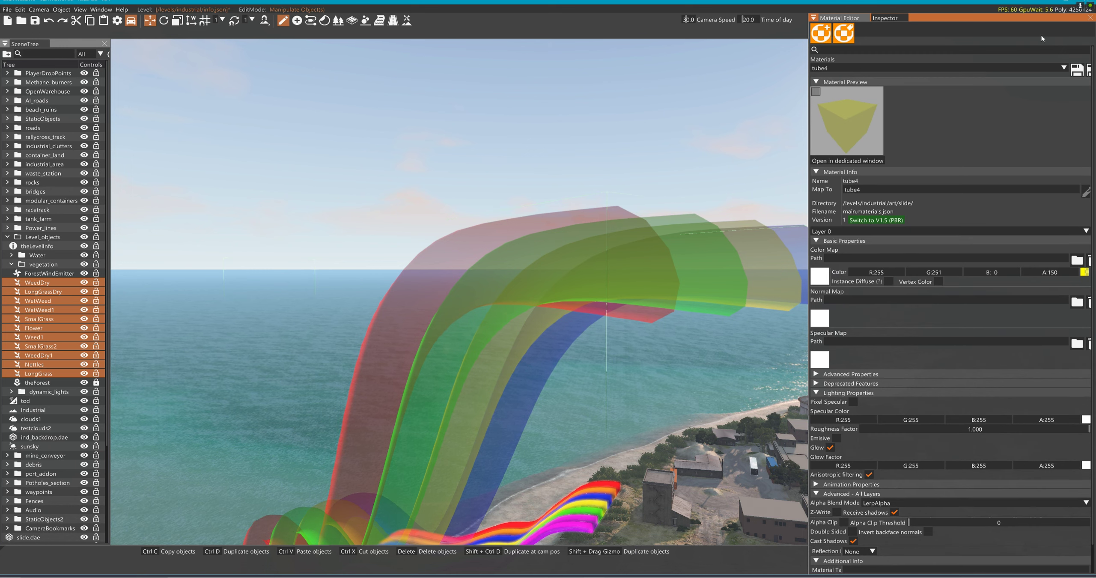
left_click(1089, 72)
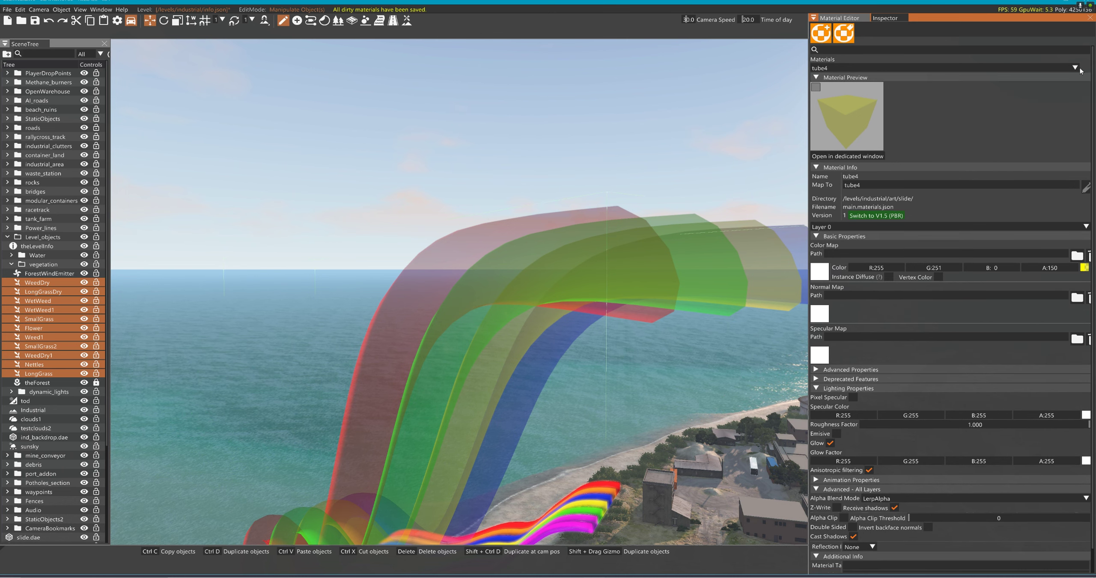
right_click_drag(686, 108, 299, 103)
key("d")
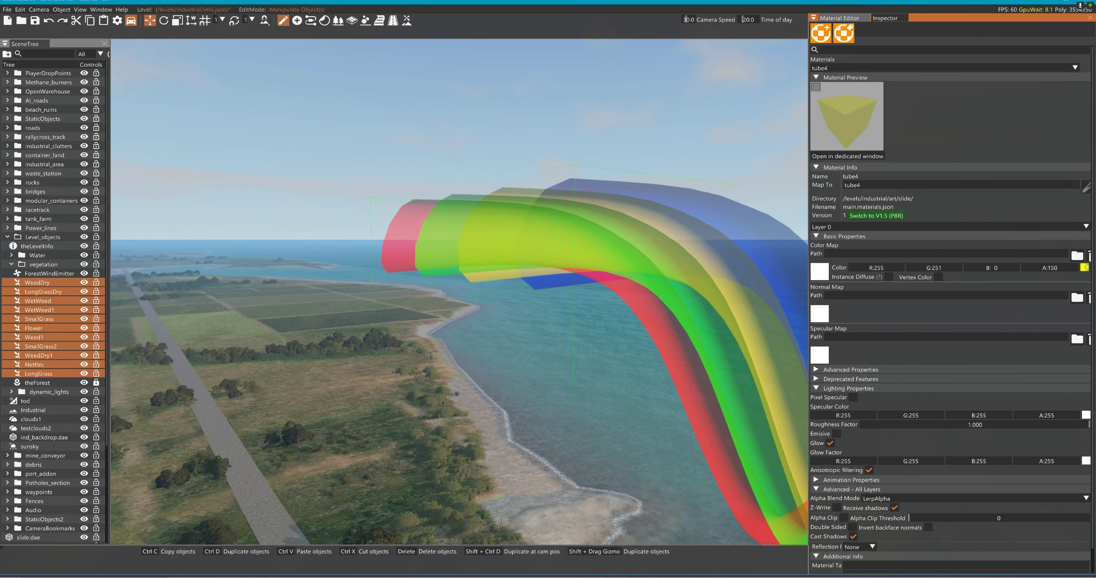
left_click(20, 10)
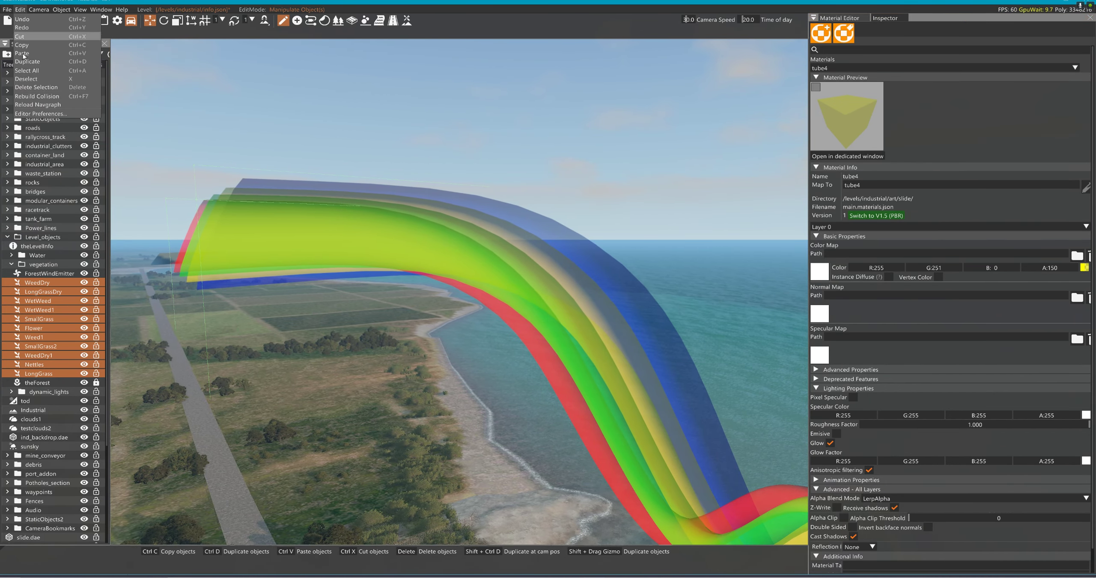
left_click(74, 96)
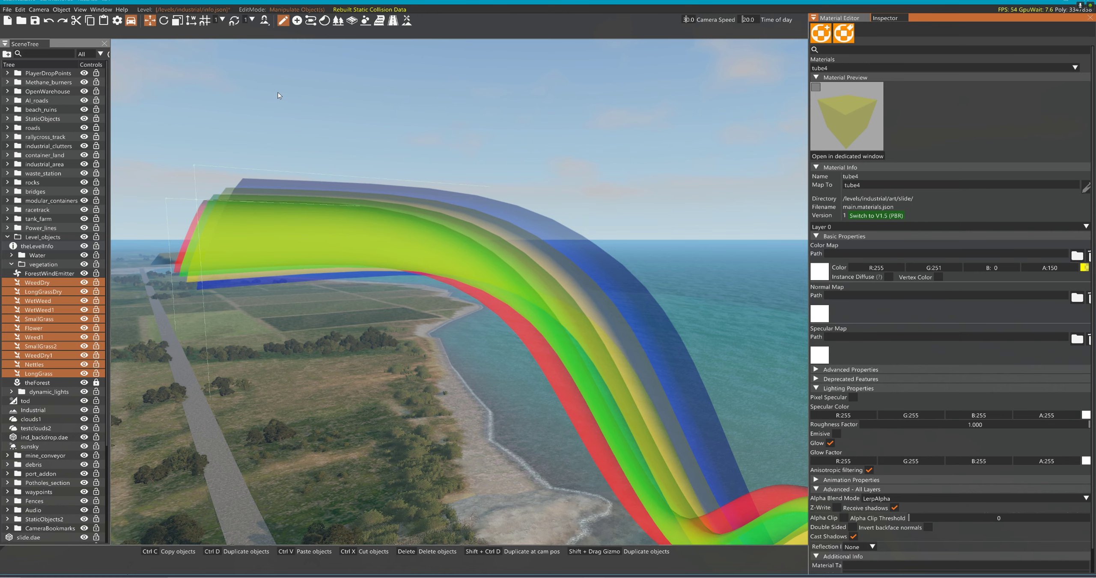
- Leave the editor, reset the pickups and watch them descend the tubes with their different ground types
key("F11")
key("r")
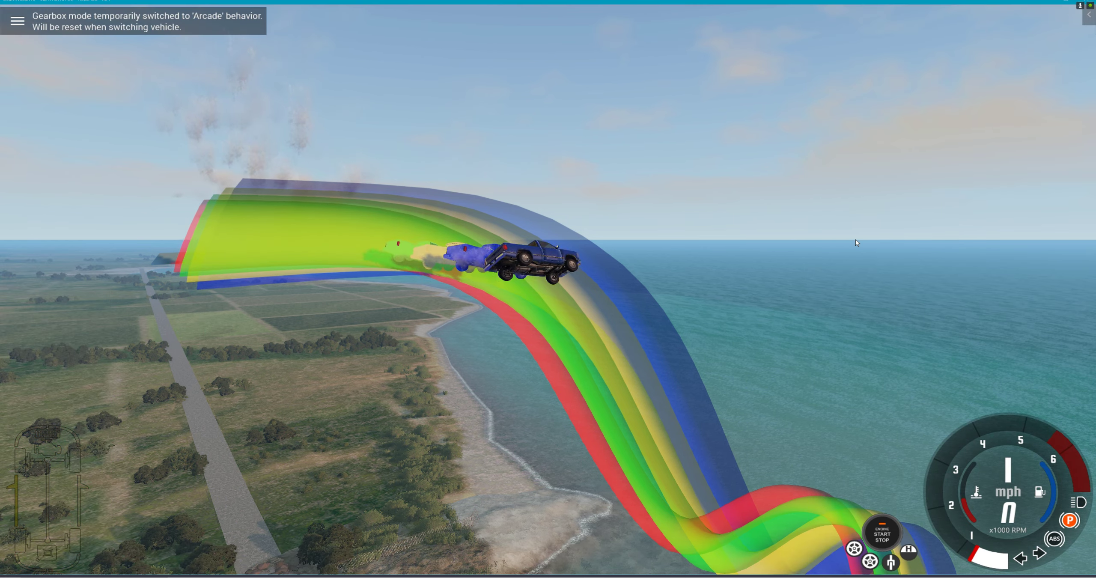
right_click_drag(855, 240, 884, 260)
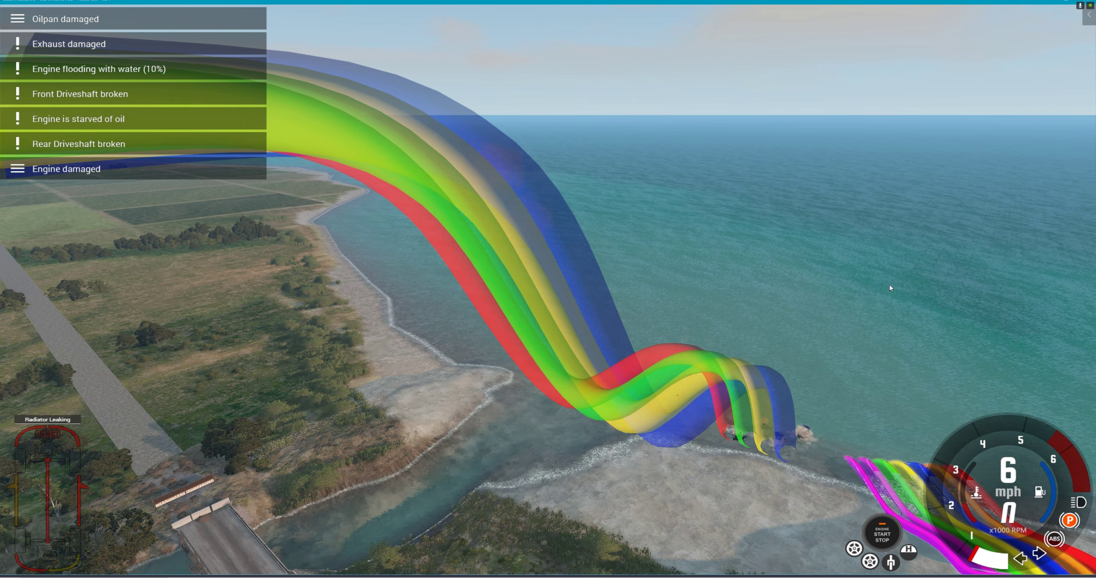
- Leave the submerged pickup on foot and look back at the tube exits from the water
right_click_drag(889, 284, 833, 278)
key("f")
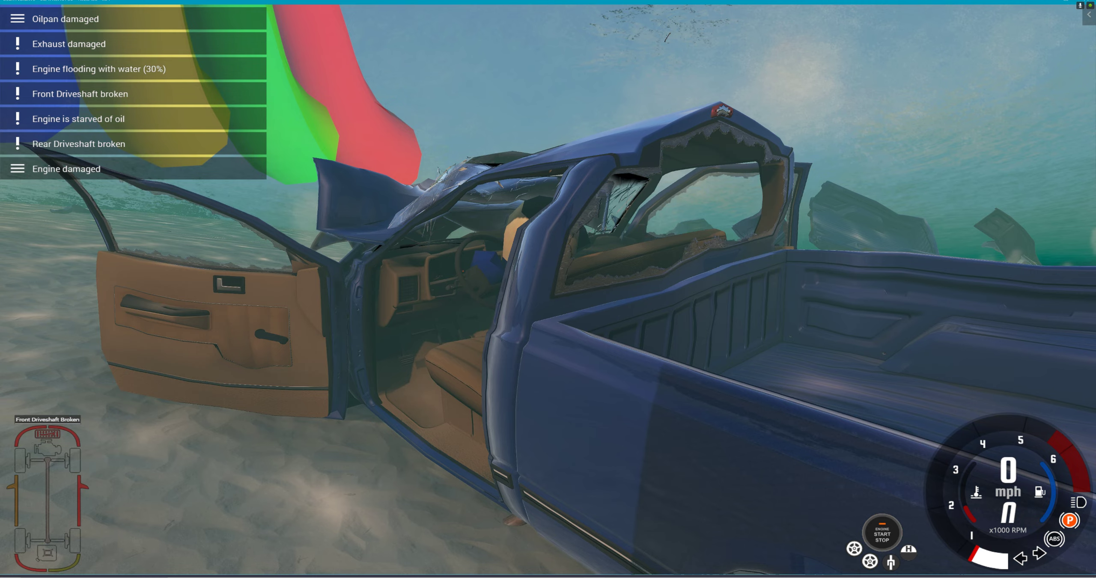
key("backslash")
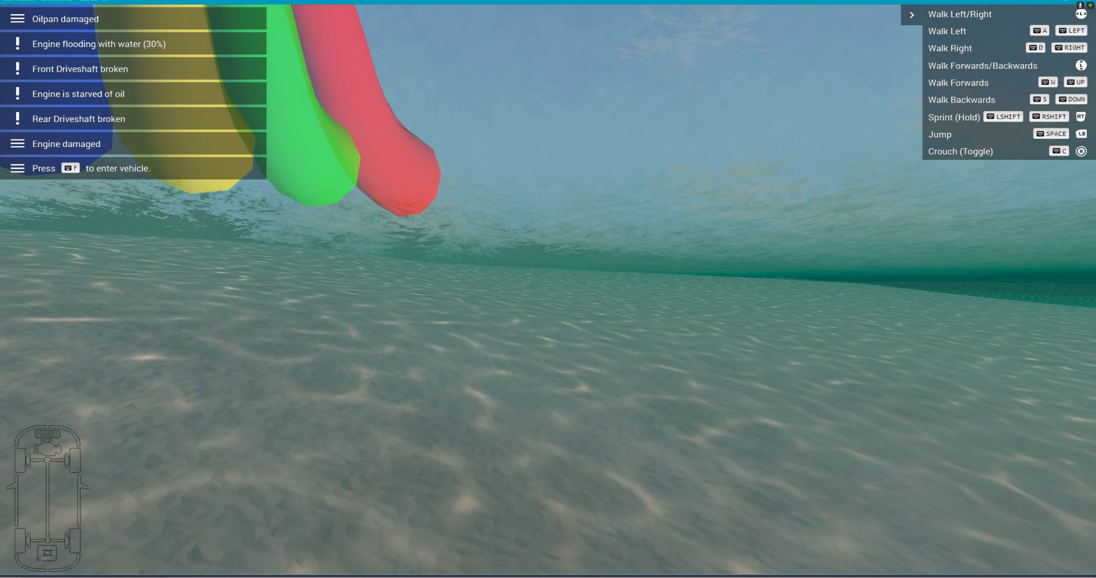
key("backslash")
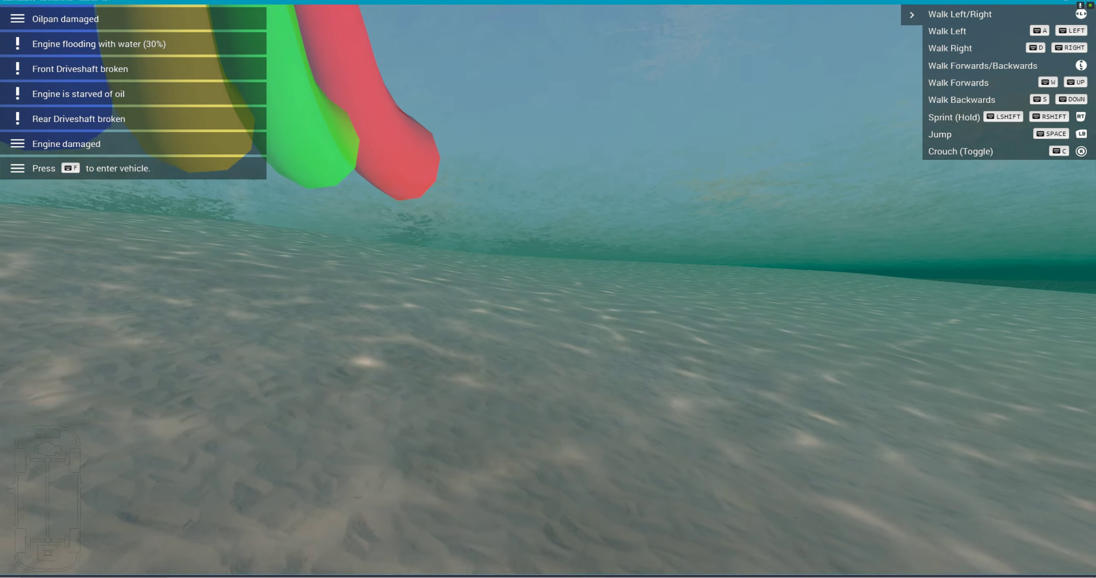
right_click_drag(916, 284, 882, 282)
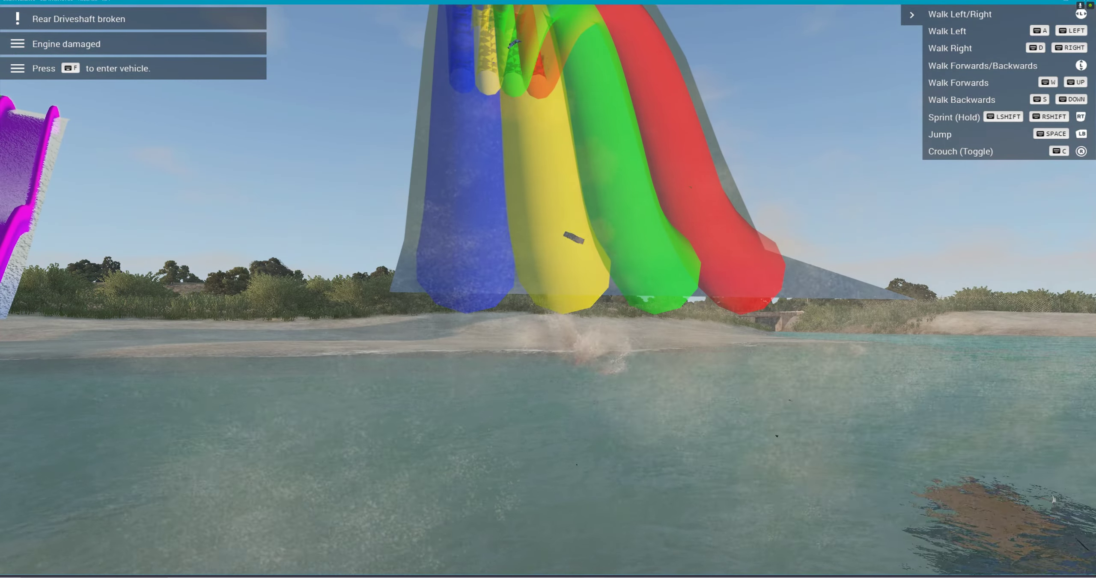
right_click_drag(882, 283, 838, 268)
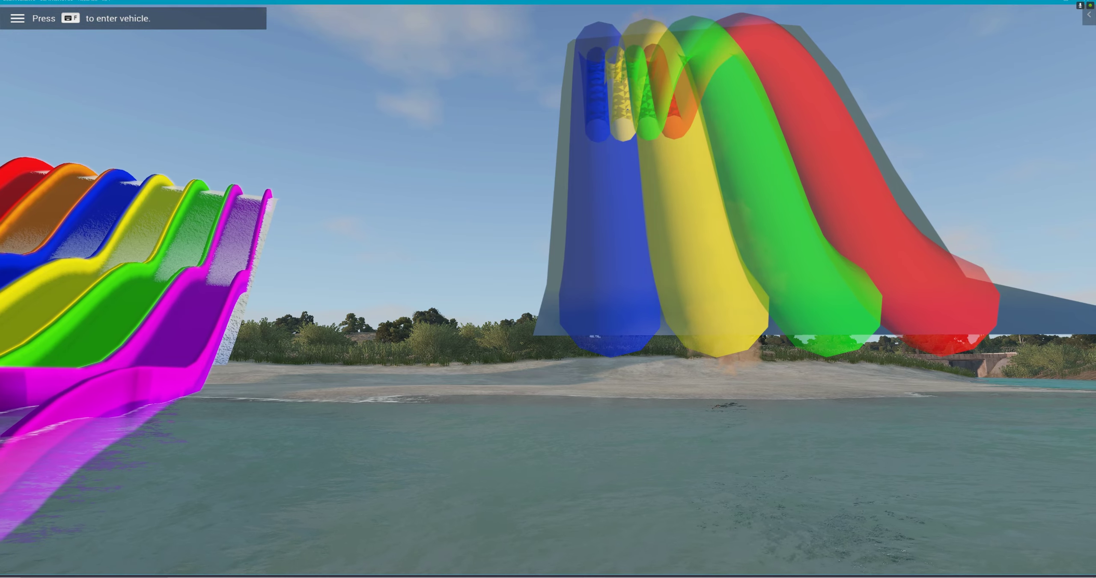
- Fly a free camera up to the tubes' upper openings and inspect the water flowing inside the blue tube
key("shift+c")
mouse_move(880, 284)
right_mouse_down()
mouse_move(883, 249)
mouse_move(885, 283)
right_mouse_up()
key("w")
key("w")
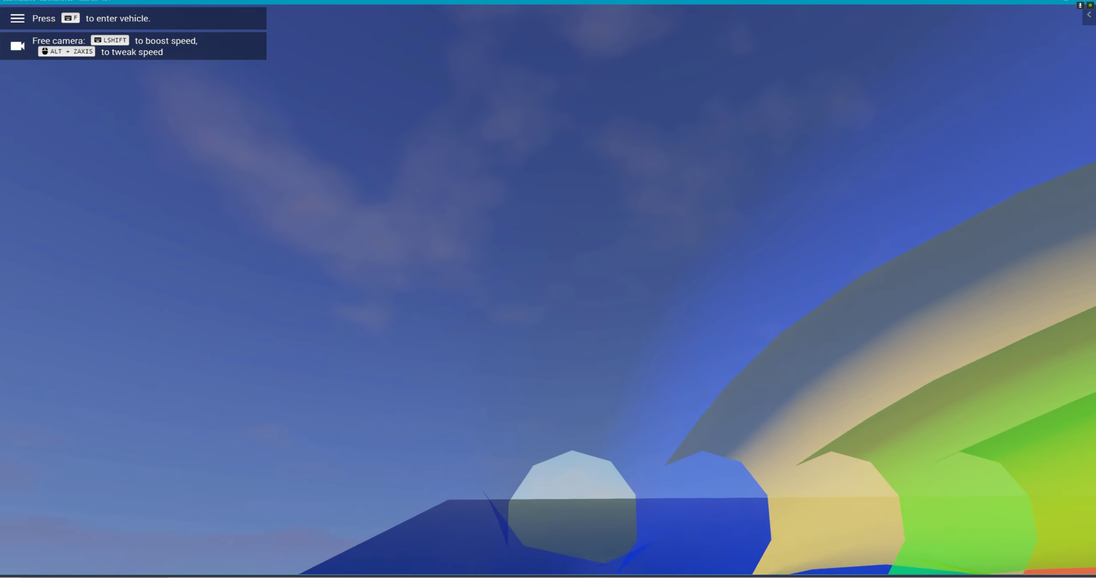
key("w")
right_click_drag(885, 283, 968, 345)
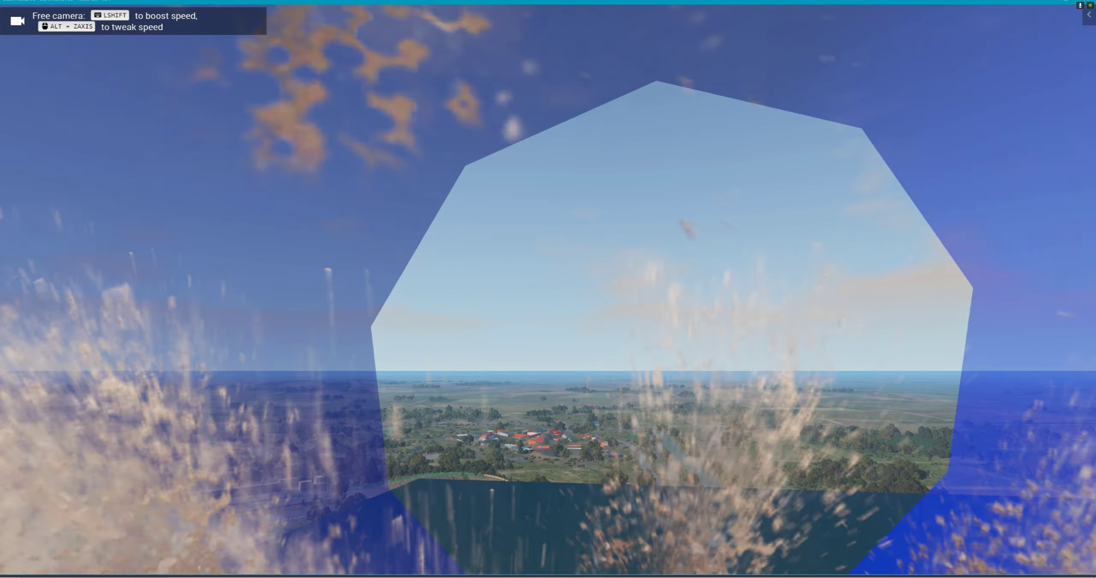
key("s")
right_click_drag(888, 277, 887, 269)
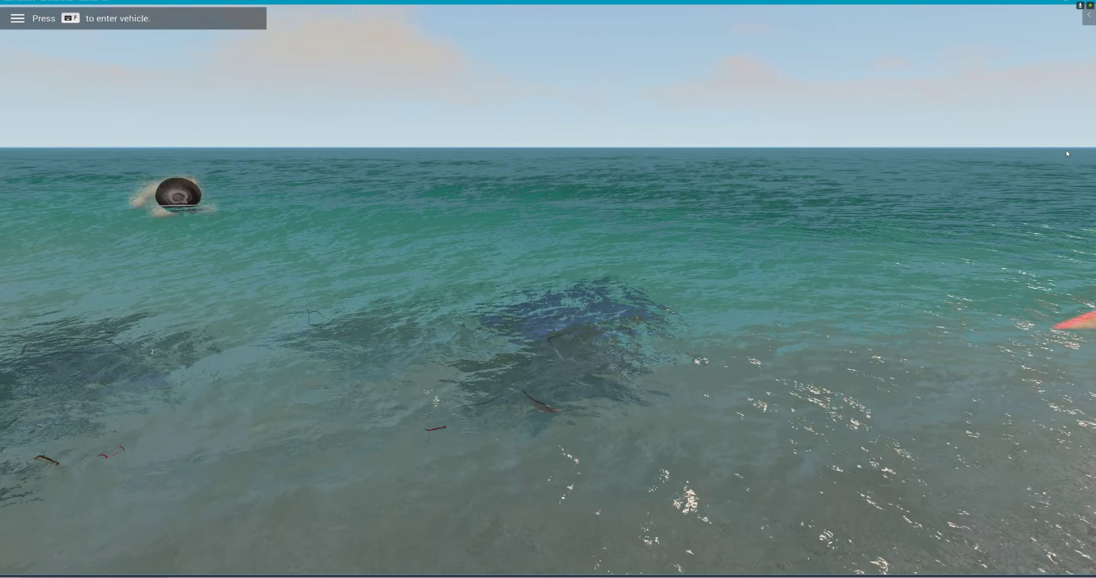
- Reset the pickups and watch their descent through the tubes from a free camera near the shore
key("shift+c")
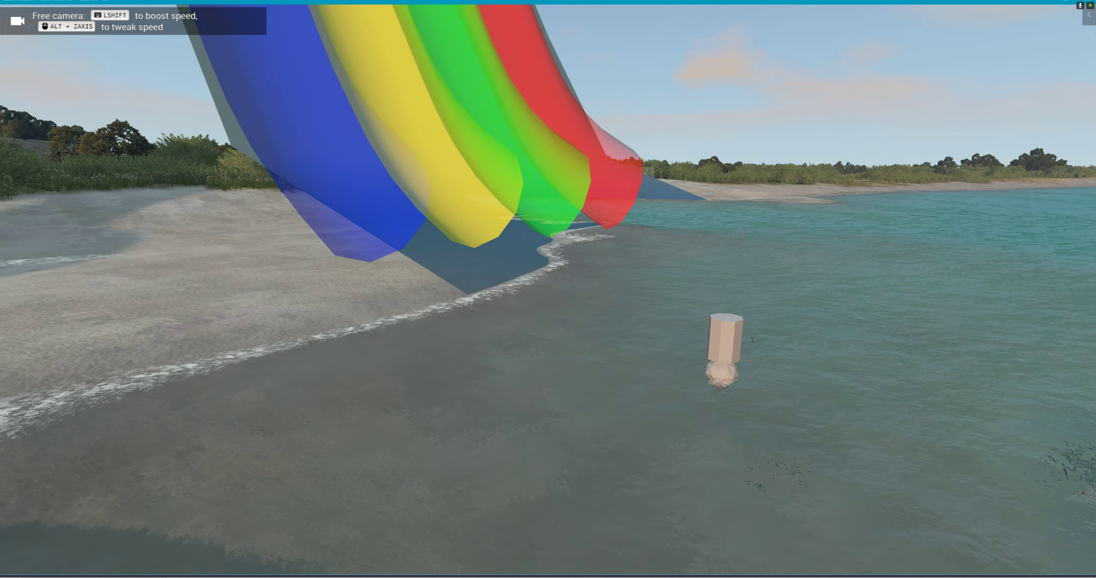
key("s")
key("r")
right_click_drag(916, 248, 884, 129)
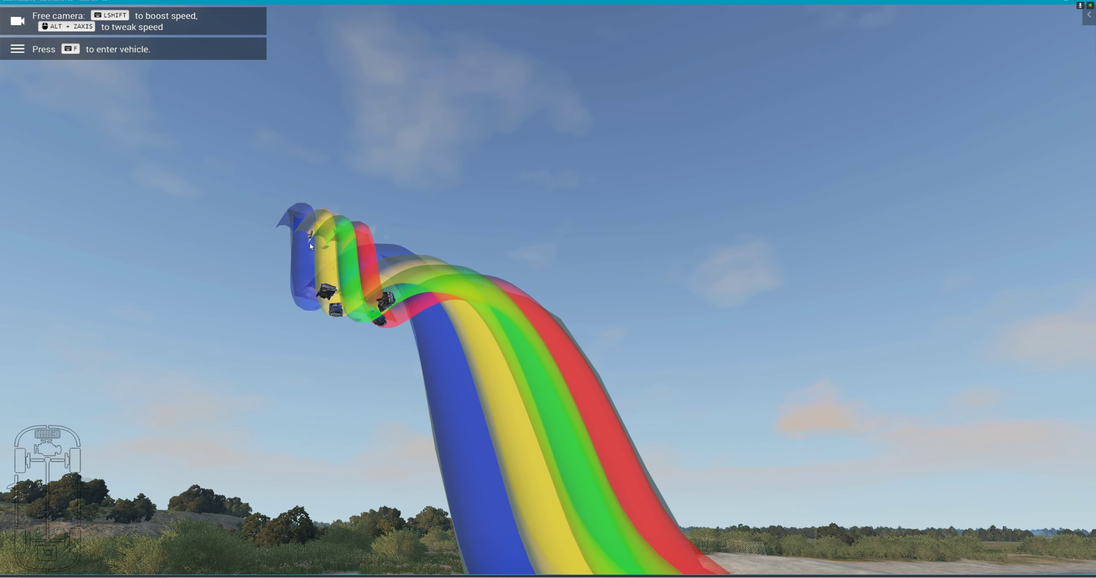